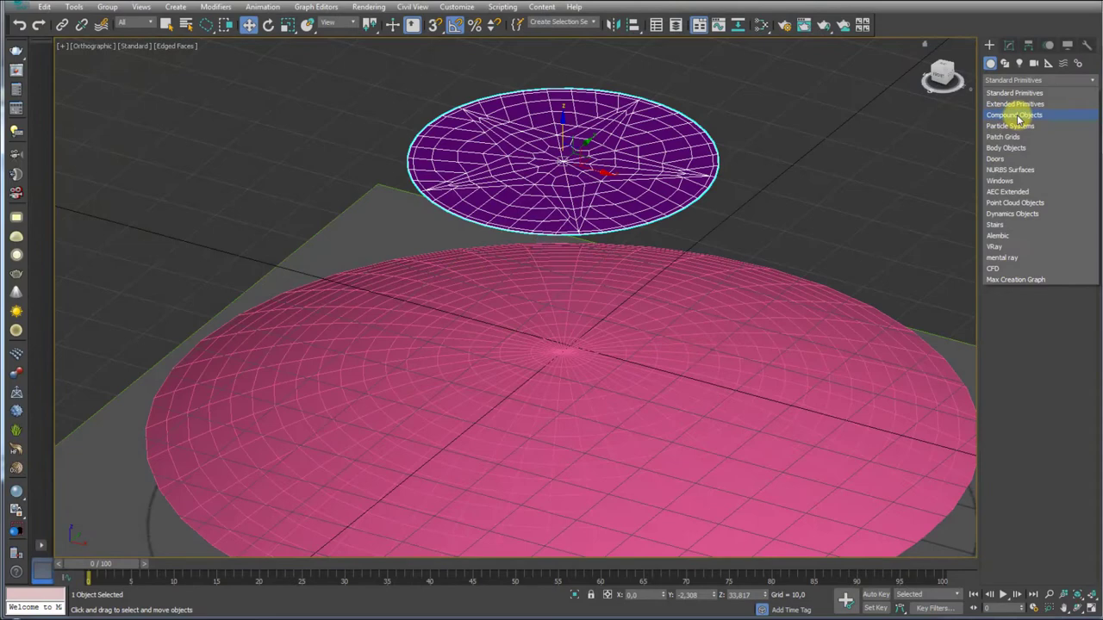
# Switch the Create panel to Compound Objects and bring up the Save File As dialog
pyautogui.click(1018, 119)
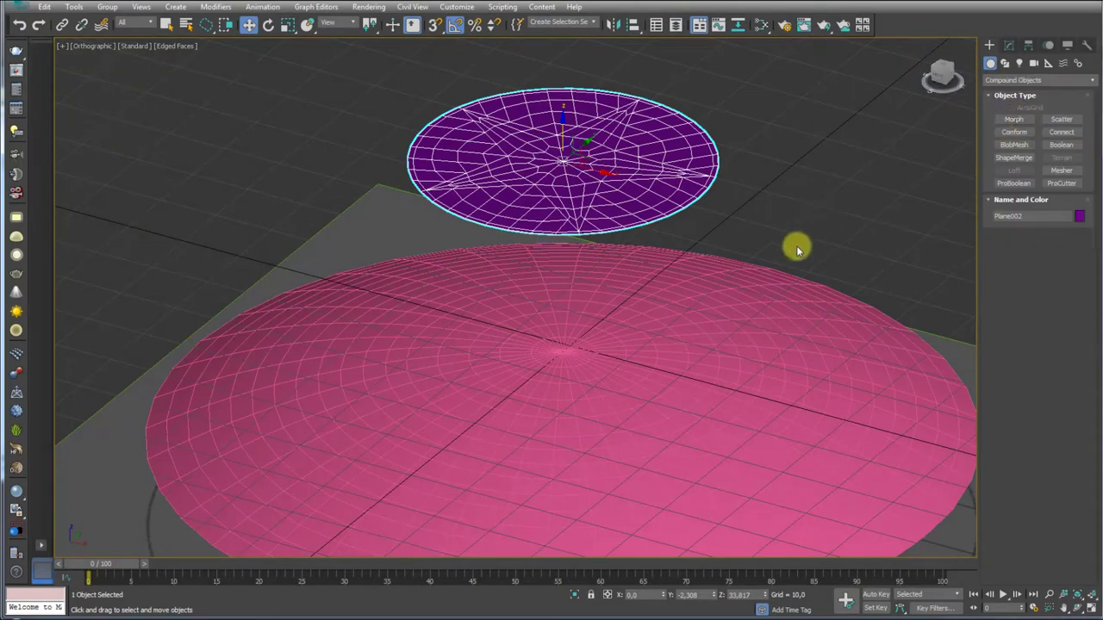
pyautogui.keyDown('alt'); pyautogui.moveTo(797, 246); pyautogui.dragTo(756, 236, button='middle'); pyautogui.keyUp('alt')
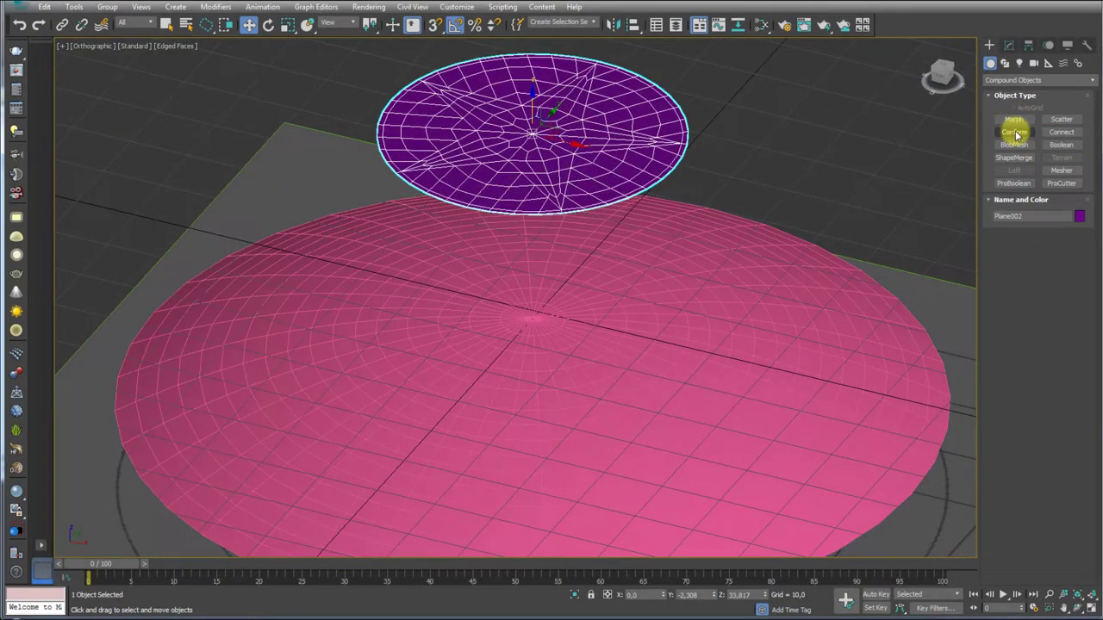
pyautogui.keyDown('alt'); pyautogui.moveTo(787, 165); pyautogui.dragTo(851, 136, button='middle'); pyautogui.keyUp('alt')
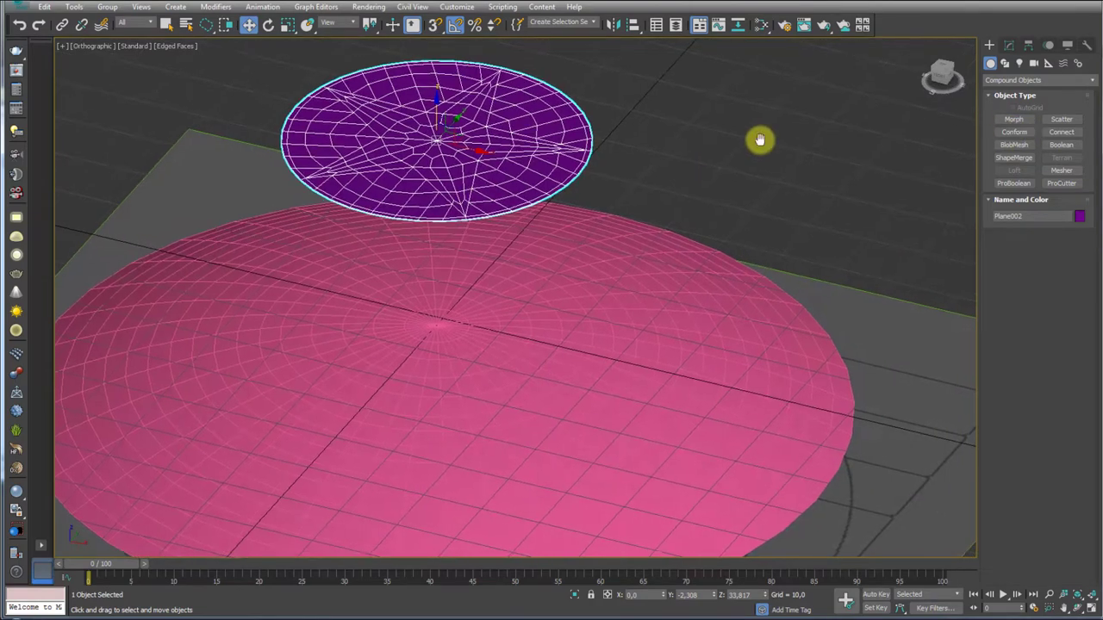
pyautogui.keyDown('alt'); pyautogui.moveTo(759, 140); pyautogui.dragTo(777, 155, button='middle'); pyautogui.keyUp('alt')
pyautogui.scroll(-2, 777, 155)
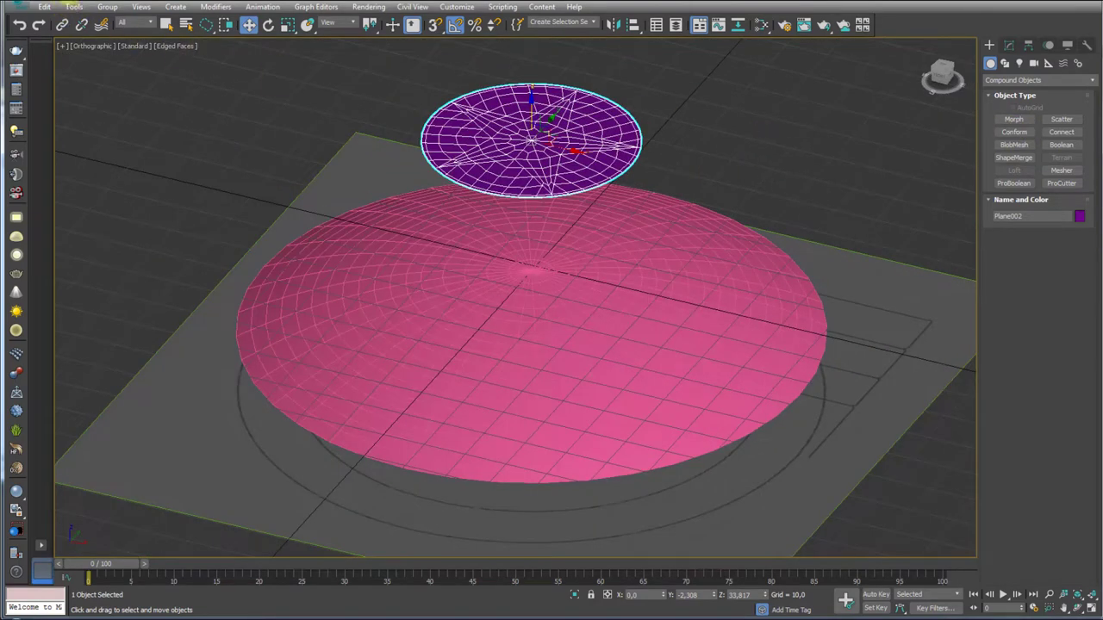
pyautogui.hotkey('ctrl', 's')
# Save over escudo.max in the Desktop project's arquivo max folder, confirming the replacement
pyautogui.click(59, 114)
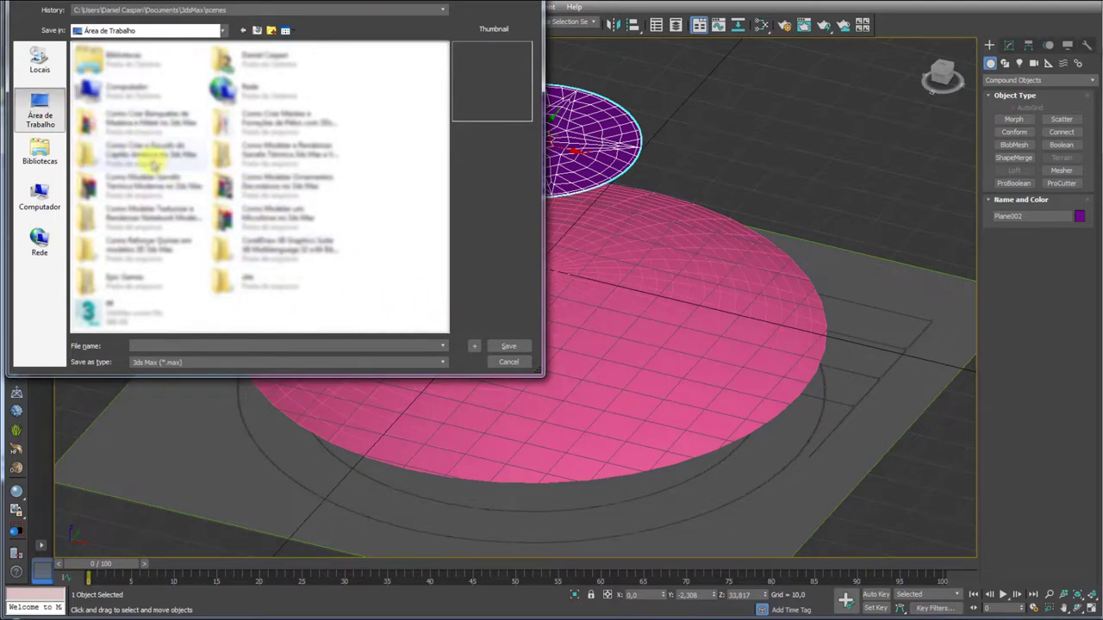
pyautogui.doubleClick(131, 157)
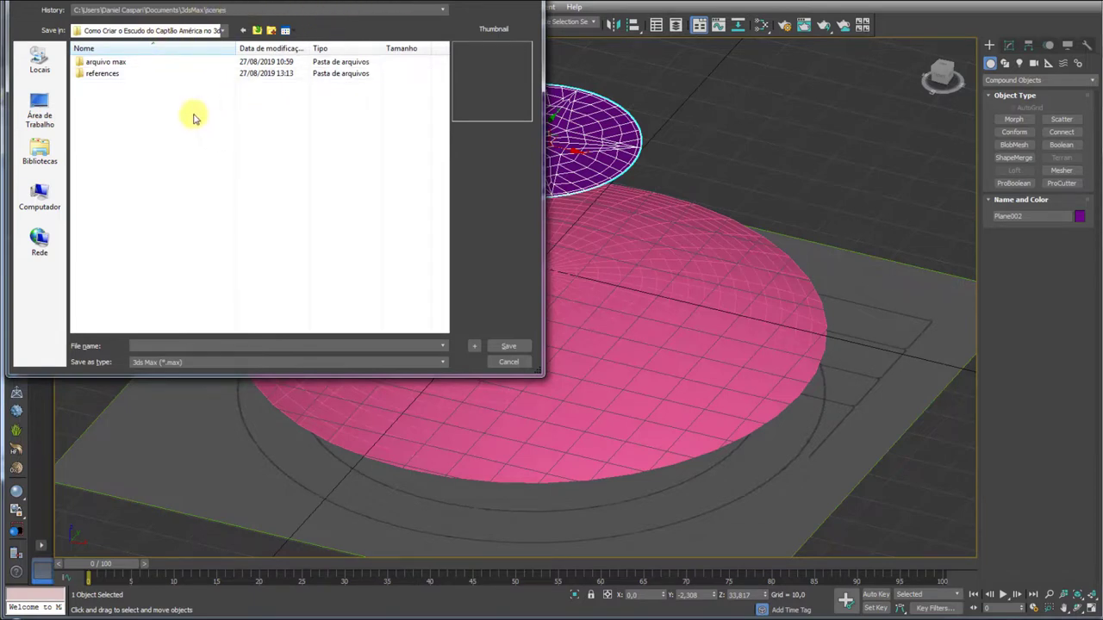
pyautogui.doubleClick(107, 62)
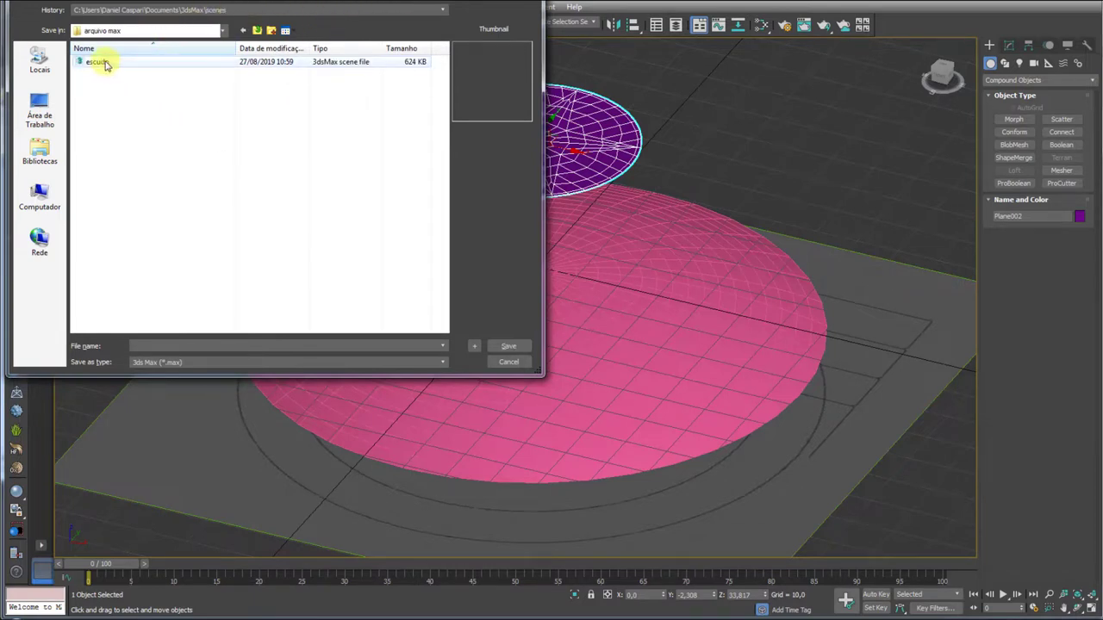
pyautogui.click(108, 65)
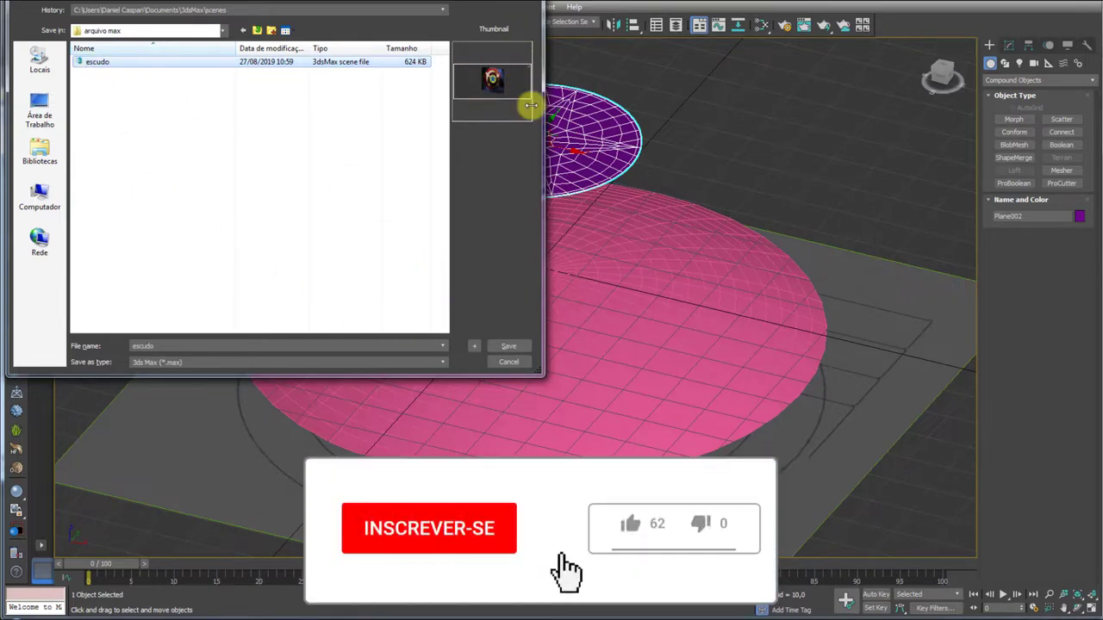
pyautogui.click(508, 345)
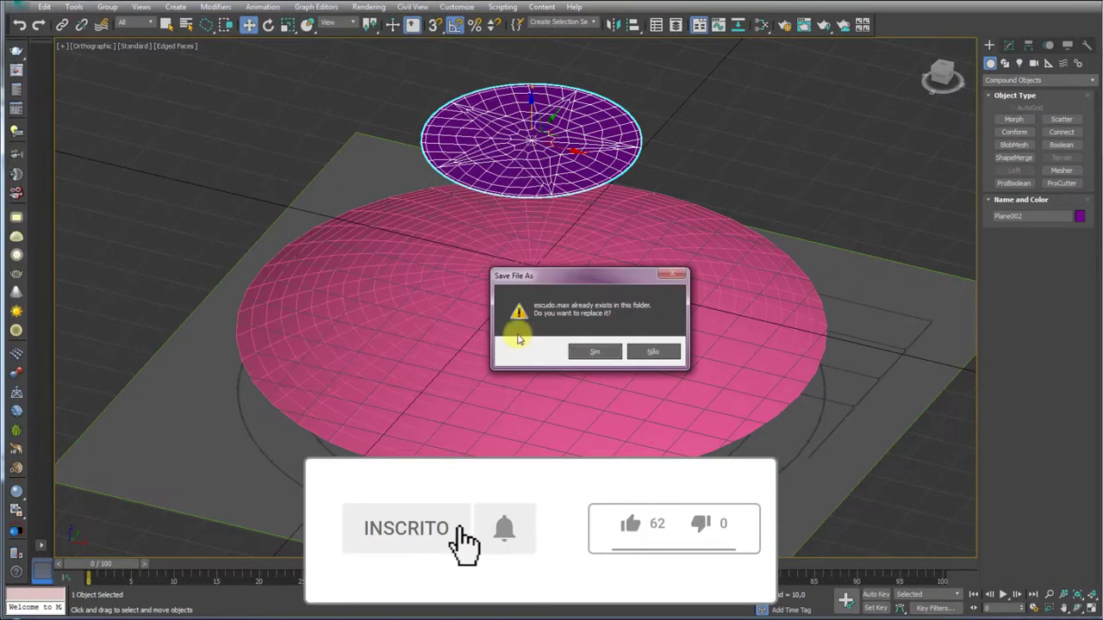
pyautogui.click(591, 352)
pyautogui.moveTo(727, 267)
pyautogui.keyDown('alt'); pyautogui.mouseDown(button='middle')
pyautogui.moveTo(763, 229)
pyautogui.moveTo(714, 239)
pyautogui.moveTo(732, 249)
pyautogui.mouseUp(button='middle'); pyautogui.keyUp('alt')
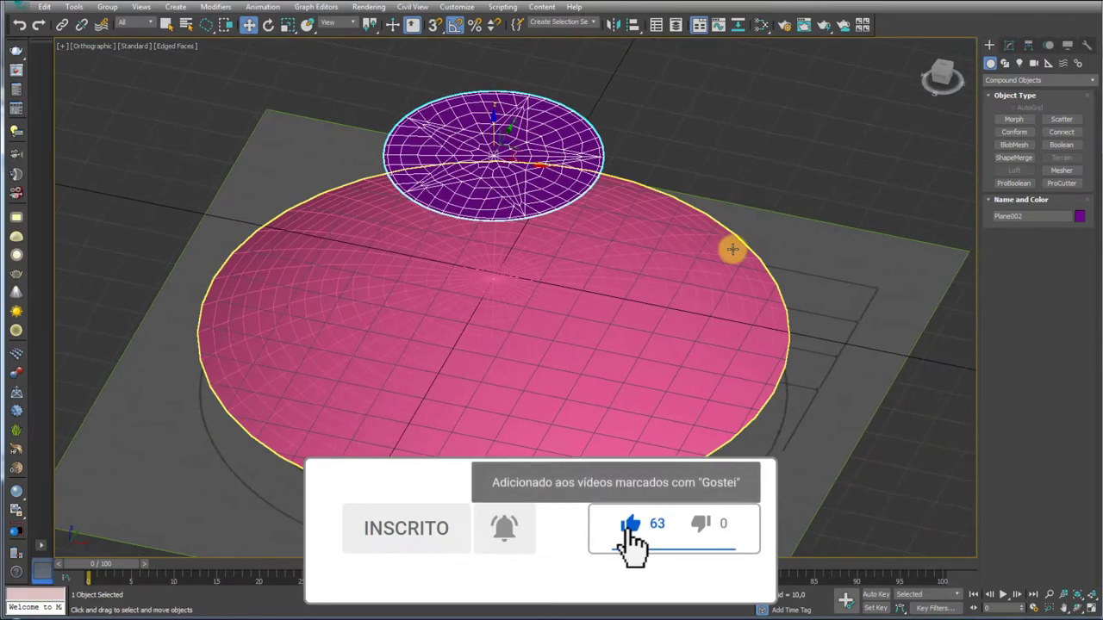
# Make the star disc a Conform compound object and rename it estrela
pyautogui.keyDown('alt'); pyautogui.moveTo(618, 249); pyautogui.dragTo(617, 234, button='middle'); pyautogui.keyUp('alt')
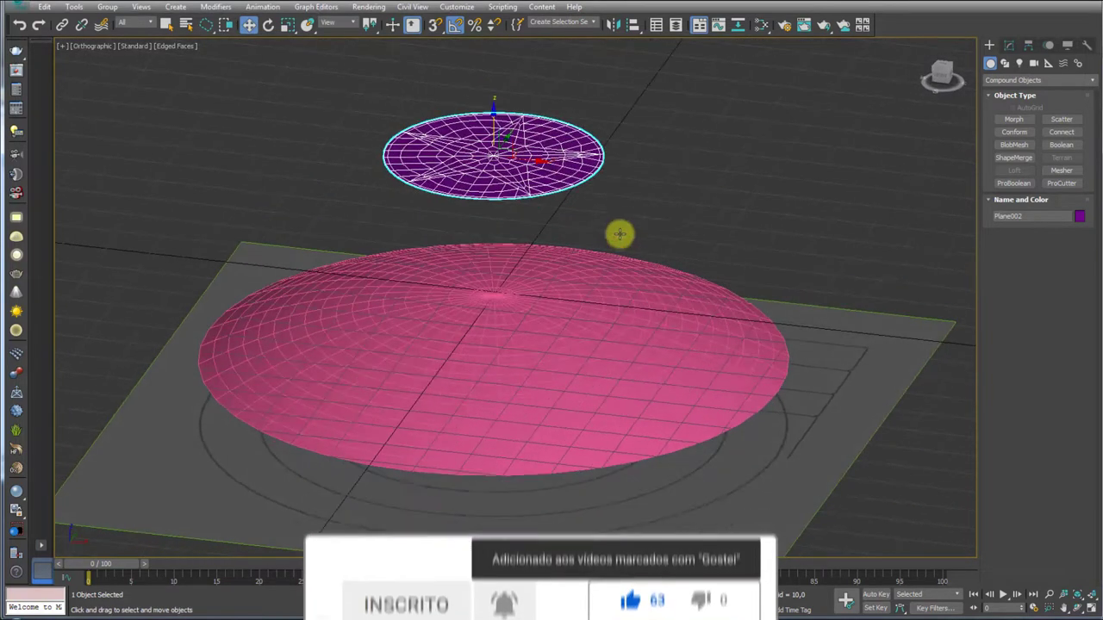
pyautogui.click(1013, 132)
pyautogui.moveTo(858, 216)
pyautogui.keyDown('alt'); pyautogui.mouseDown(button='middle')
pyautogui.moveTo(867, 168)
pyautogui.moveTo(891, 204)
pyautogui.mouseUp(button='middle'); pyautogui.keyUp('alt')
pyautogui.click(1009, 44)
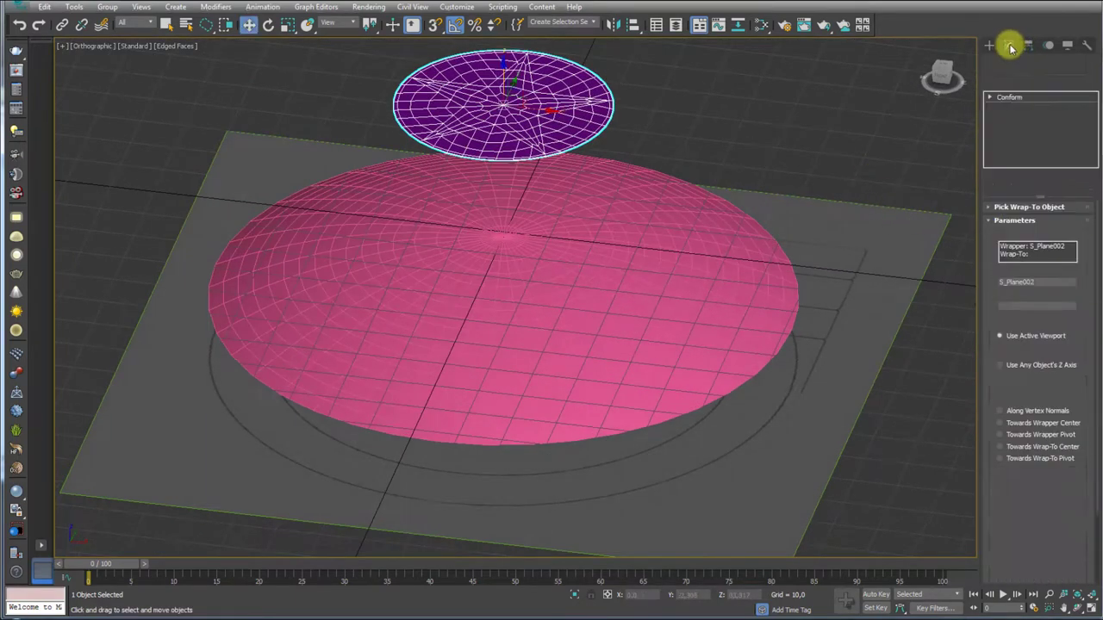
pyautogui.press('w')
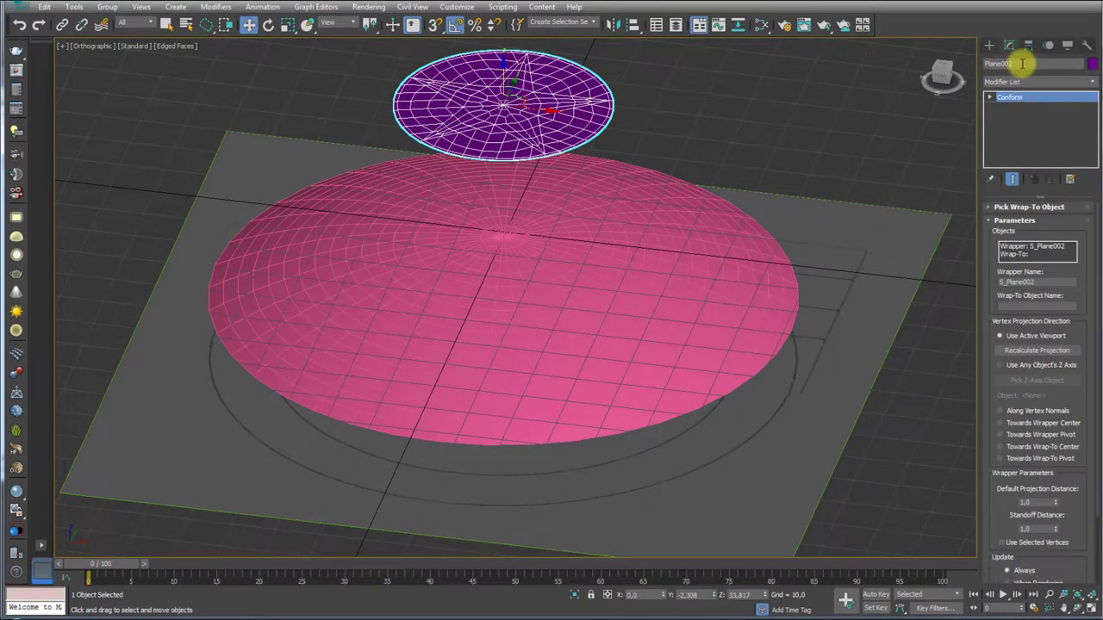
pyautogui.click(982, 65)
pyautogui.write('estrela')
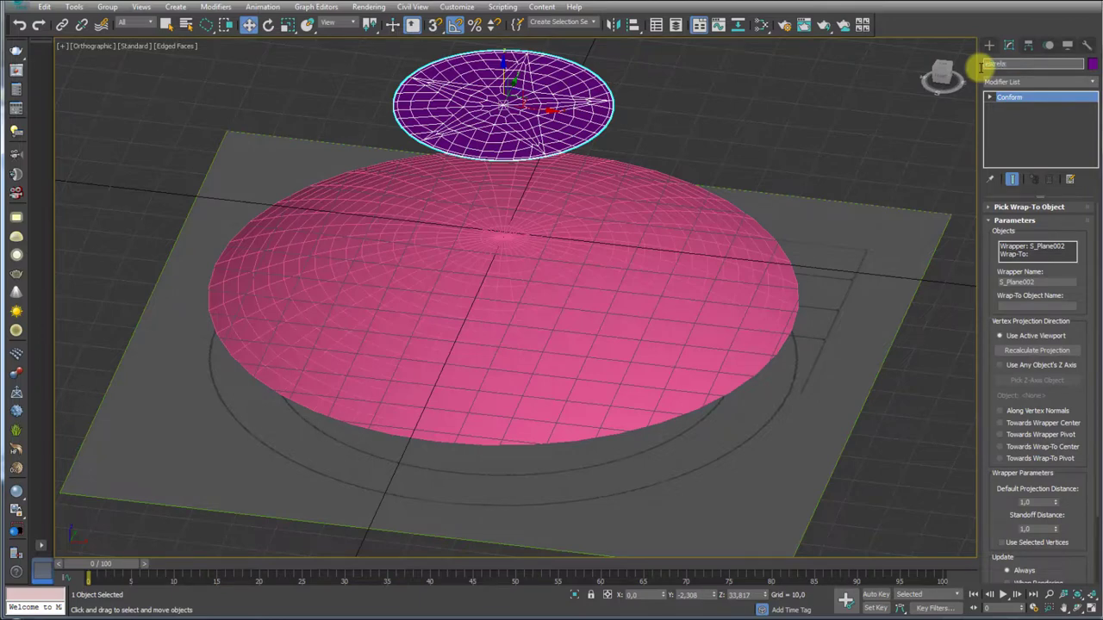
# Rename the pink dome from Line001 to escudo, then reselect the star disc
pyautogui.keyDown('alt'); pyautogui.moveTo(810, 177); pyautogui.dragTo(766, 187, button='middle'); pyautogui.keyUp('alt')
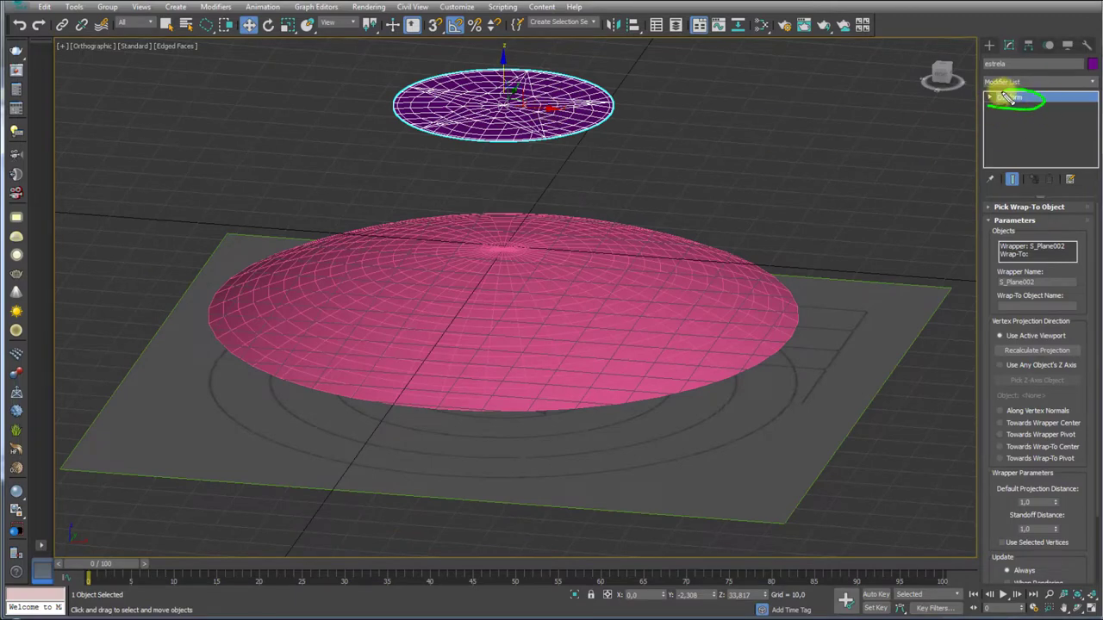
pyautogui.keyDown('alt'); pyautogui.moveTo(739, 167); pyautogui.dragTo(733, 197, button='middle'); pyautogui.keyUp('alt')
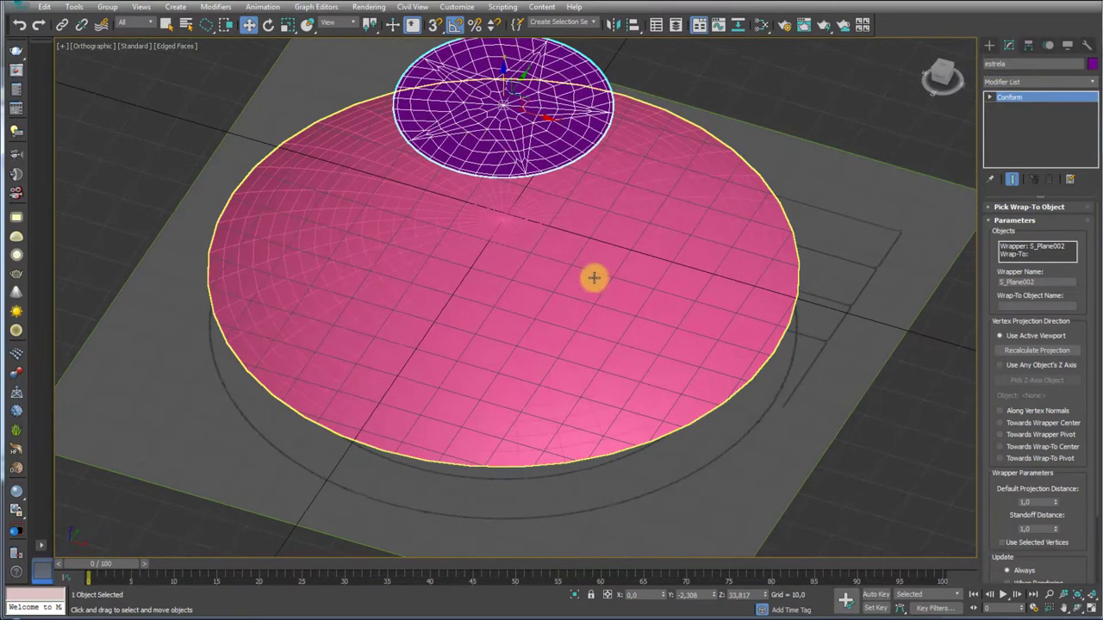
pyautogui.keyDown('alt'); pyautogui.moveTo(729, 239); pyautogui.dragTo(926, 133, button='middle'); pyautogui.keyUp('alt')
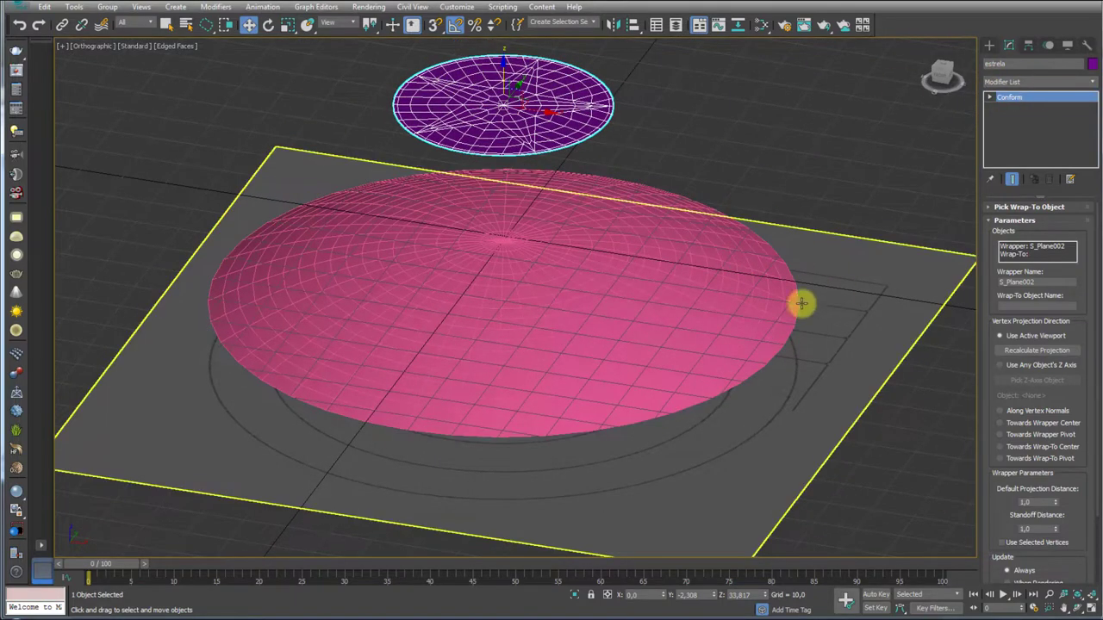
pyautogui.click(660, 289)
pyautogui.click(1028, 64)
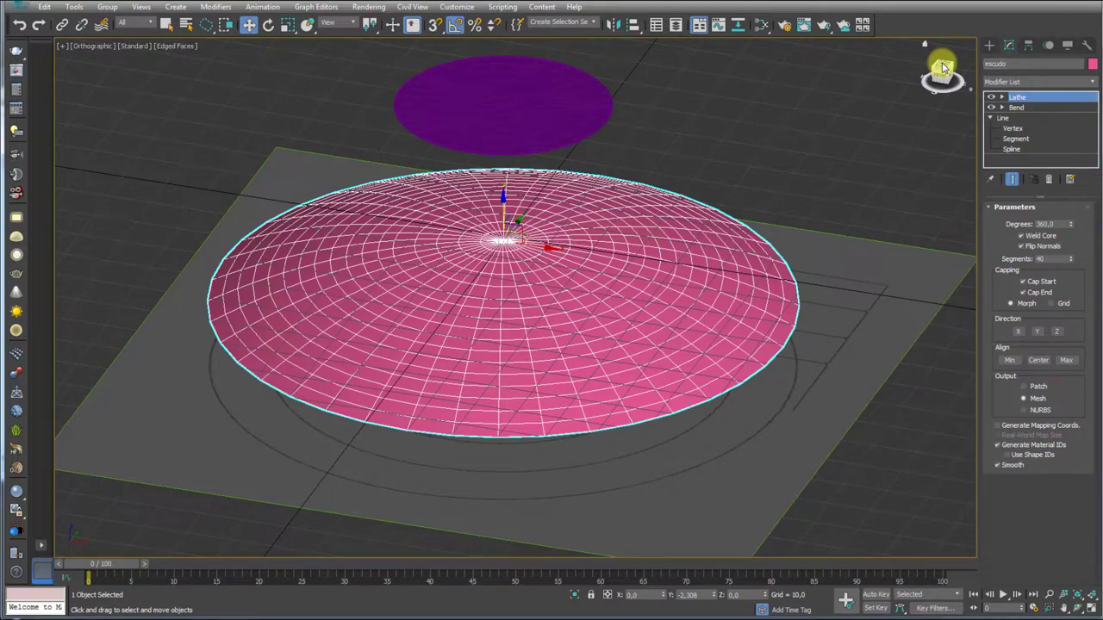
pyautogui.click(511, 101)
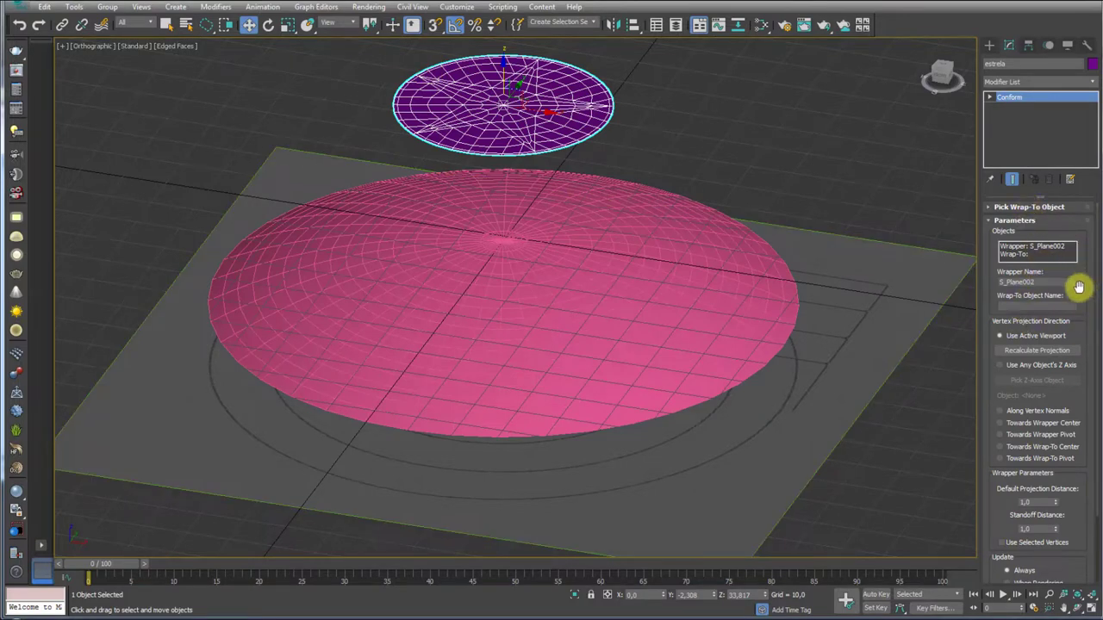
# Pick the escudo dome as the Conform wrap-to object for the star disc
pyautogui.click(1010, 207)
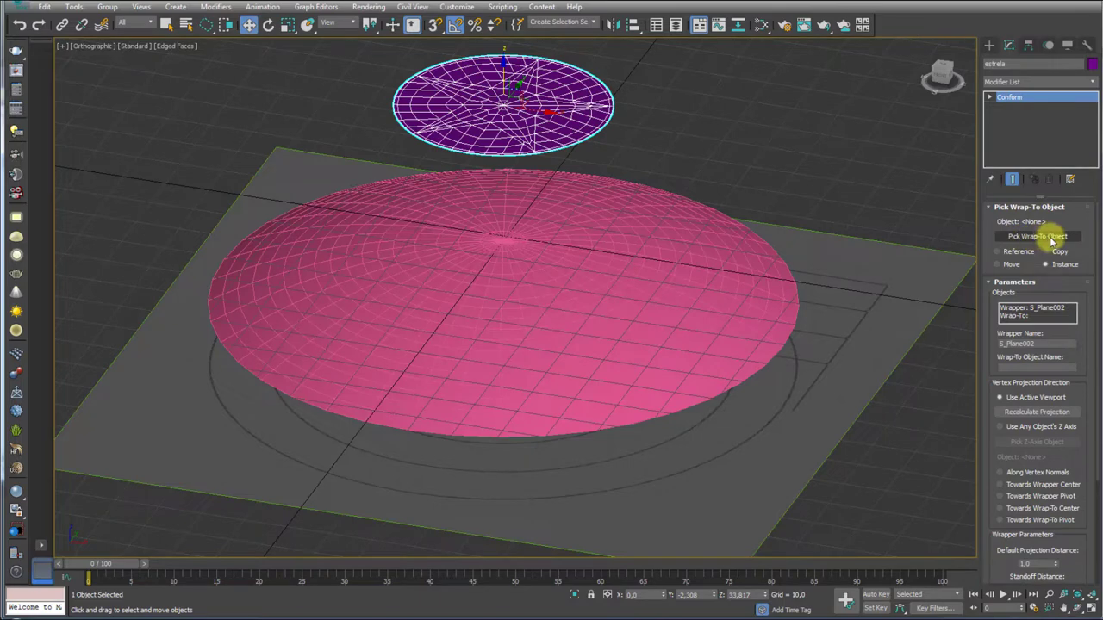
pyautogui.click(1041, 237)
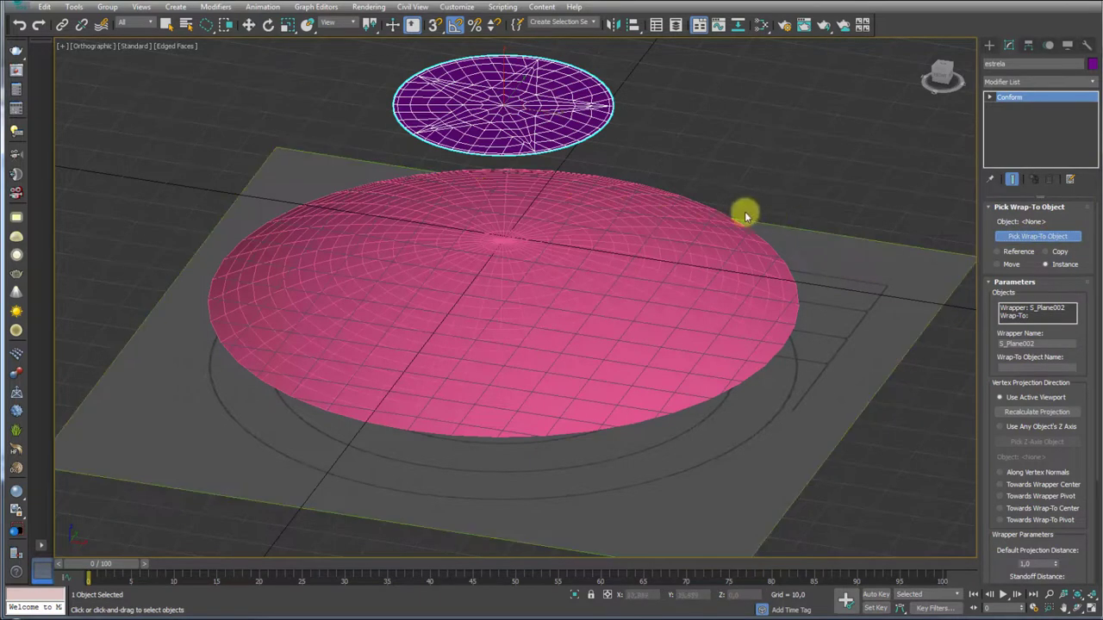
pyautogui.click(645, 225)
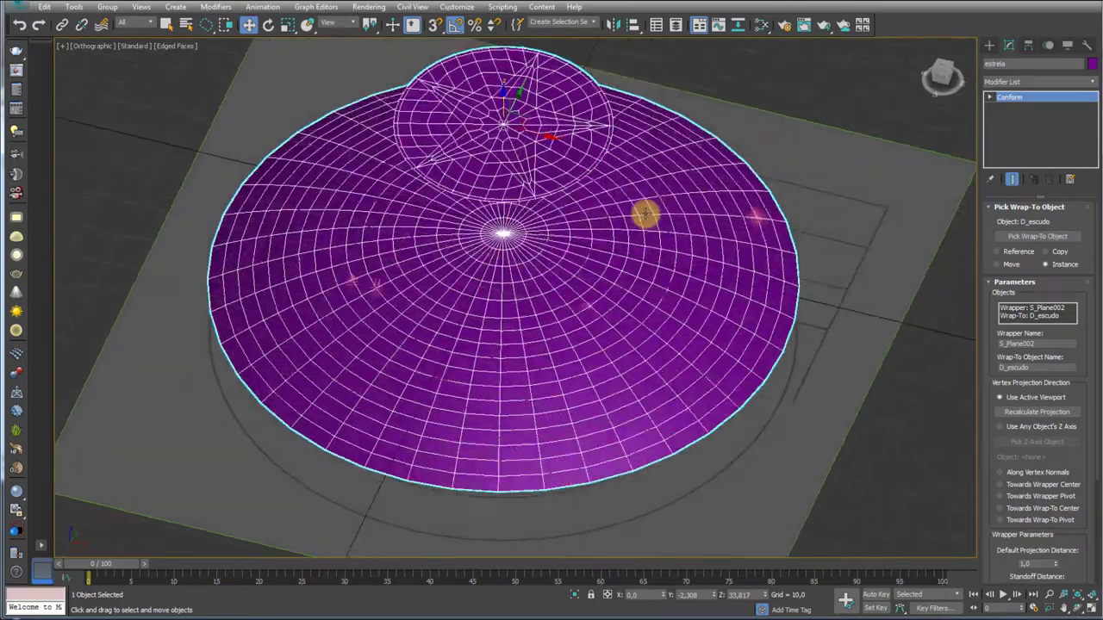
pyautogui.keyDown('alt'); pyautogui.moveTo(645, 214); pyautogui.dragTo(424, 91, button='middle'); pyautogui.keyUp('alt')
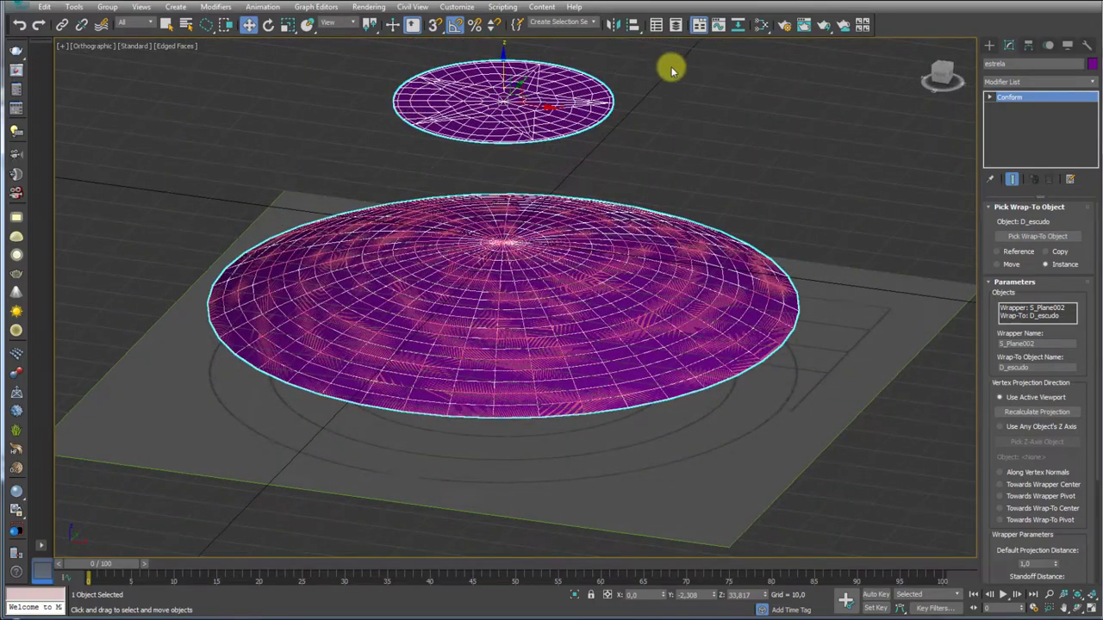
pyautogui.moveTo(659, 169)
pyautogui.keyDown('alt'); pyautogui.mouseDown(button='middle')
pyautogui.moveTo(689, 194)
pyautogui.moveTo(696, 311)
pyautogui.moveTo(664, 288)
pyautogui.moveTo(655, 128)
pyautogui.moveTo(697, 177)
pyautogui.moveTo(728, 300)
pyautogui.moveTo(804, 371)
pyautogui.mouseUp(button='middle'); pyautogui.keyUp('alt')
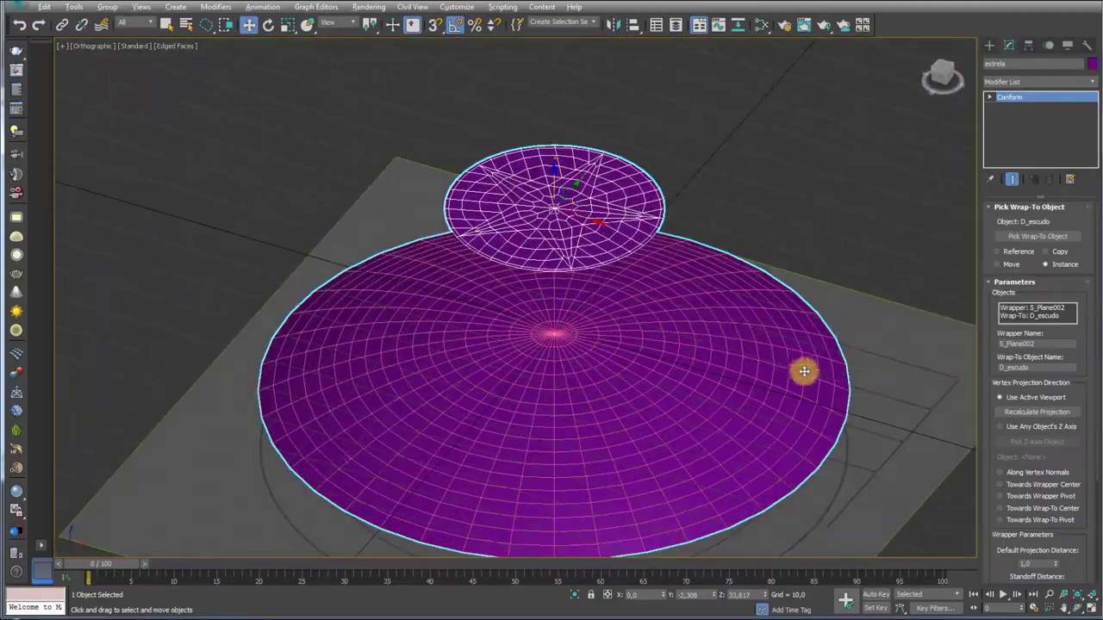
pyautogui.moveTo(1095, 490); pyautogui.dragTo(1076, 271)
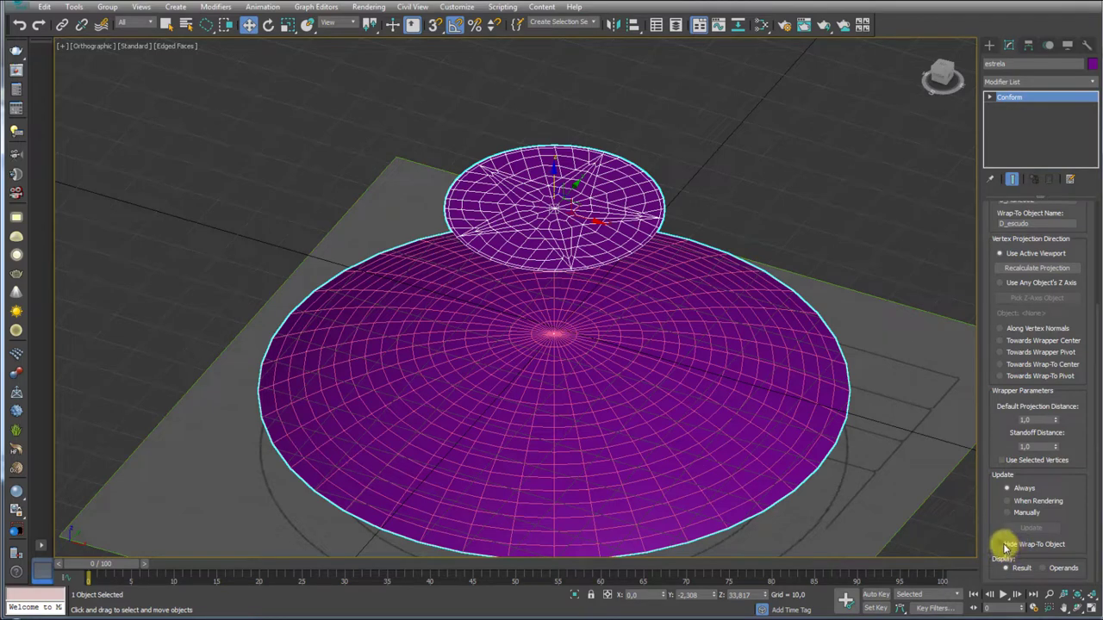
# Hide the wrap-to dome, project along vertex normals, and raise projection distance to 32,82
pyautogui.click(1002, 545)
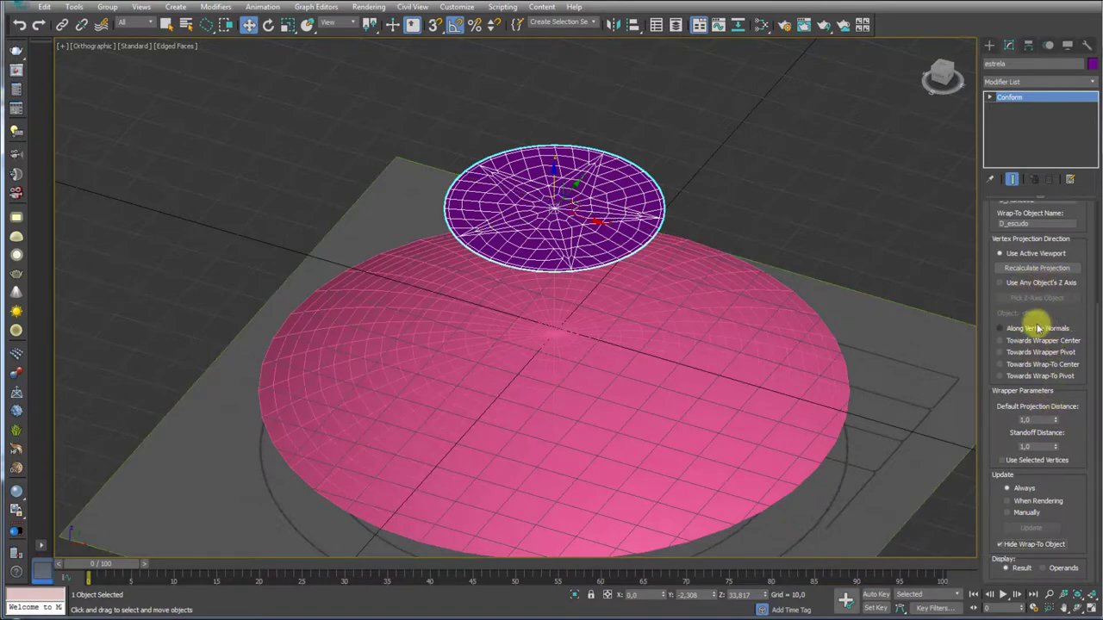
pyautogui.moveTo(1010, 321)
pyautogui.mouseDown()
pyautogui.moveTo(995, 373)
pyautogui.moveTo(1076, 374)
pyautogui.moveTo(1071, 319)
pyautogui.moveTo(1006, 323)
pyautogui.mouseUp()
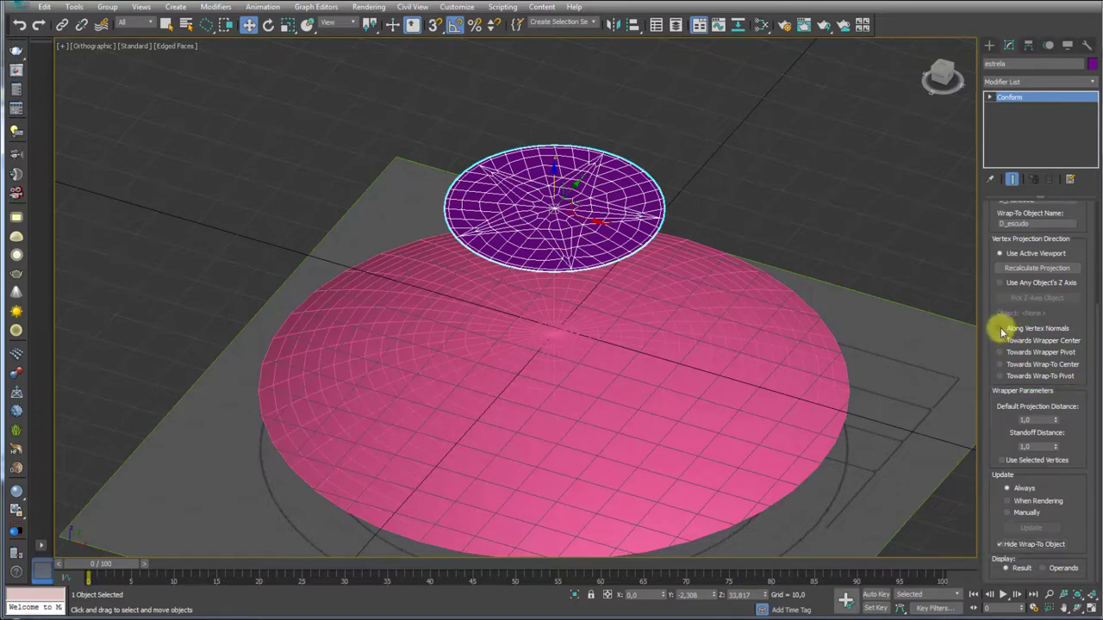
pyautogui.click(1000, 330)
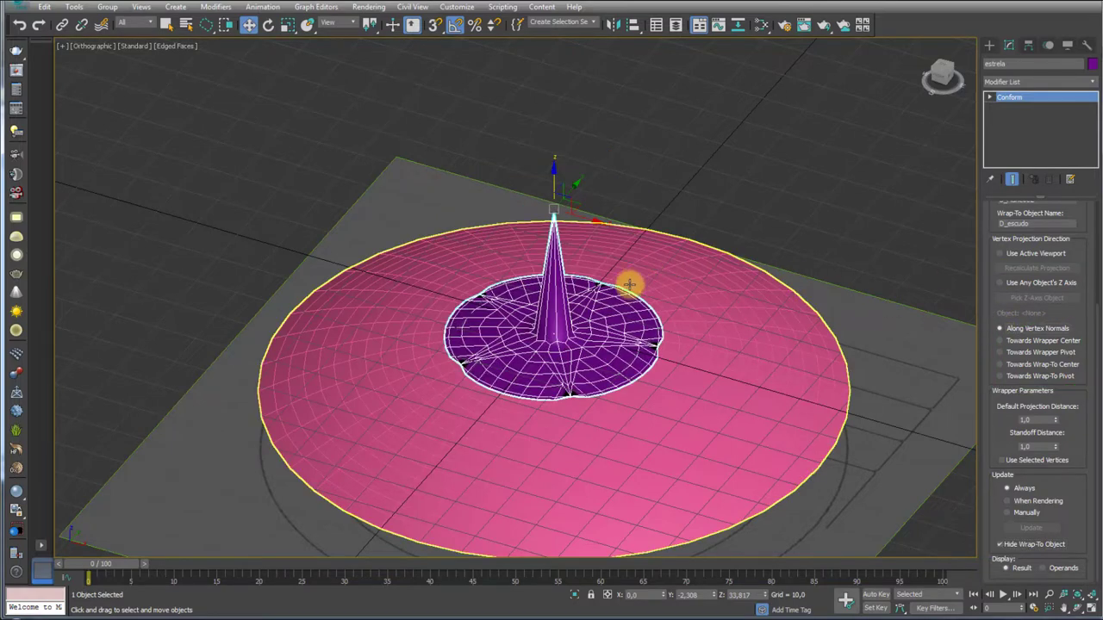
pyautogui.moveTo(628, 283)
pyautogui.keyDown('alt'); pyautogui.mouseDown(button='middle')
pyautogui.moveTo(630, 370)
pyautogui.moveTo(707, 264)
pyautogui.mouseUp(button='middle'); pyautogui.keyUp('alt')
pyautogui.scroll(5, 693, 284)
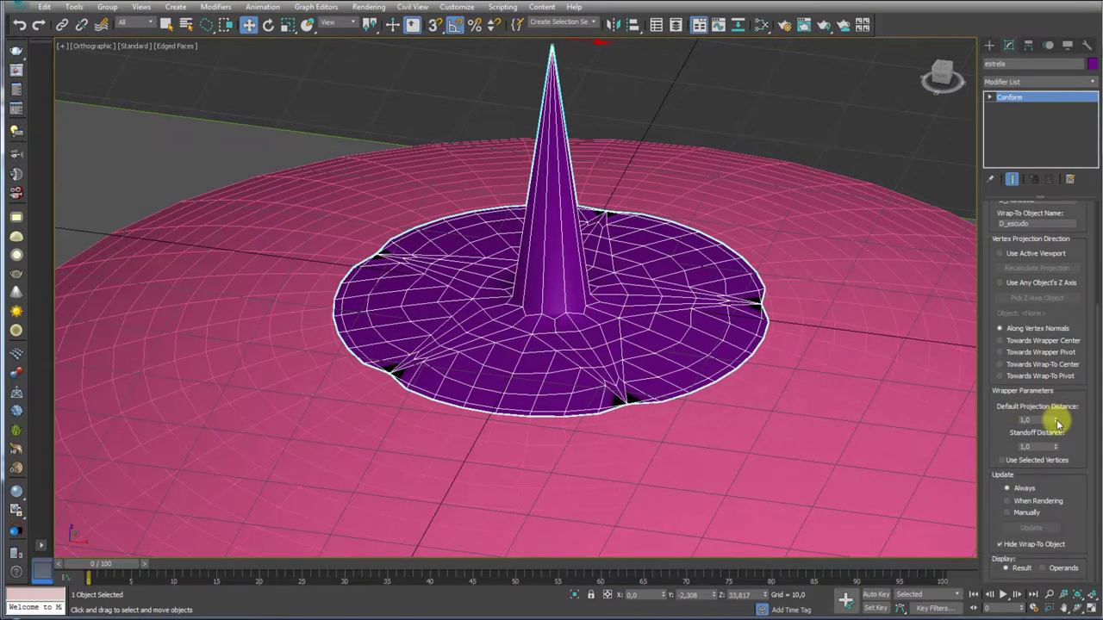
pyautogui.moveTo(1058, 422)
pyautogui.mouseDown()
pyautogui.moveTo(995, 103)
pyautogui.moveTo(997, 369)
pyautogui.moveTo(1098, 445)
pyautogui.moveTo(1067, 509)
pyautogui.mouseUp()
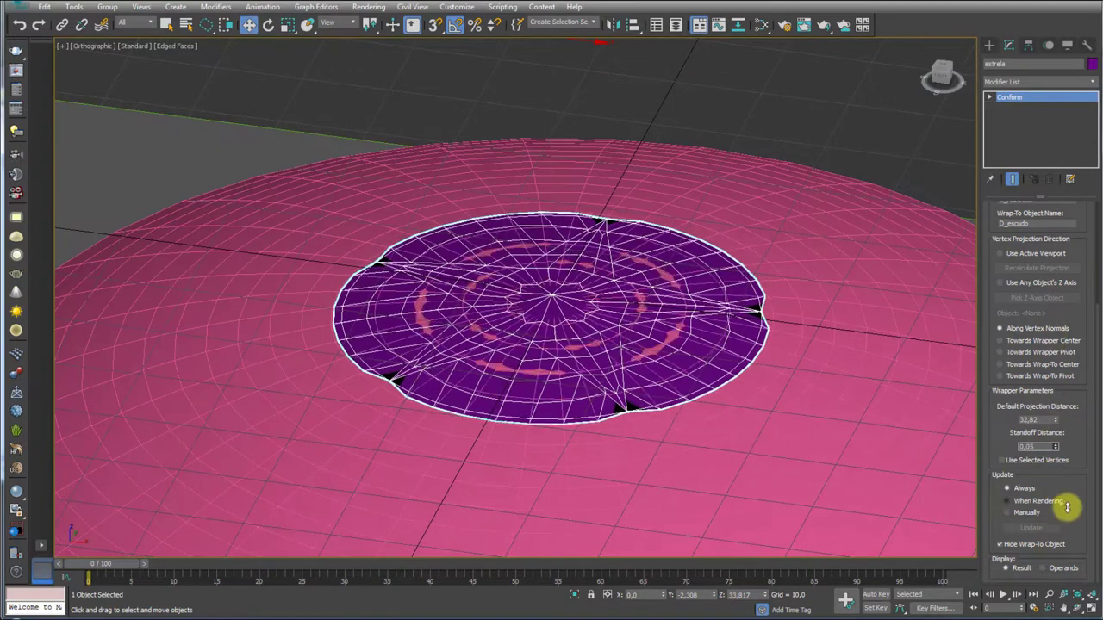
# Adjust standoff and projection distance, compare projection directions, and settle on Along Vertex Normals
pyautogui.moveTo(1067, 509); pyautogui.dragTo(1063, 457)
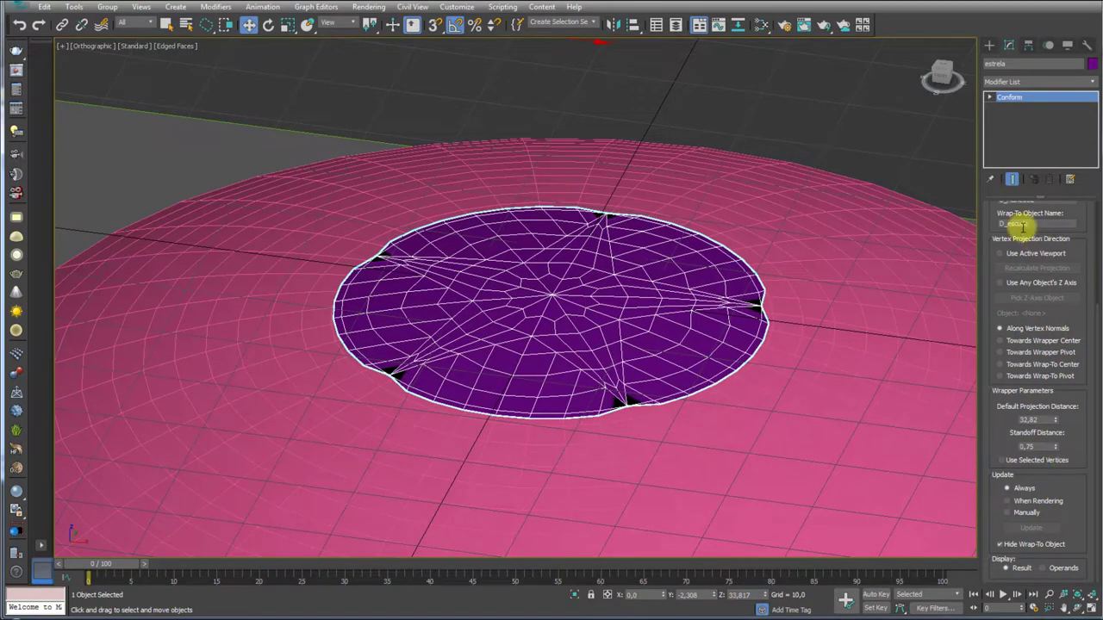
pyautogui.click(1015, 341)
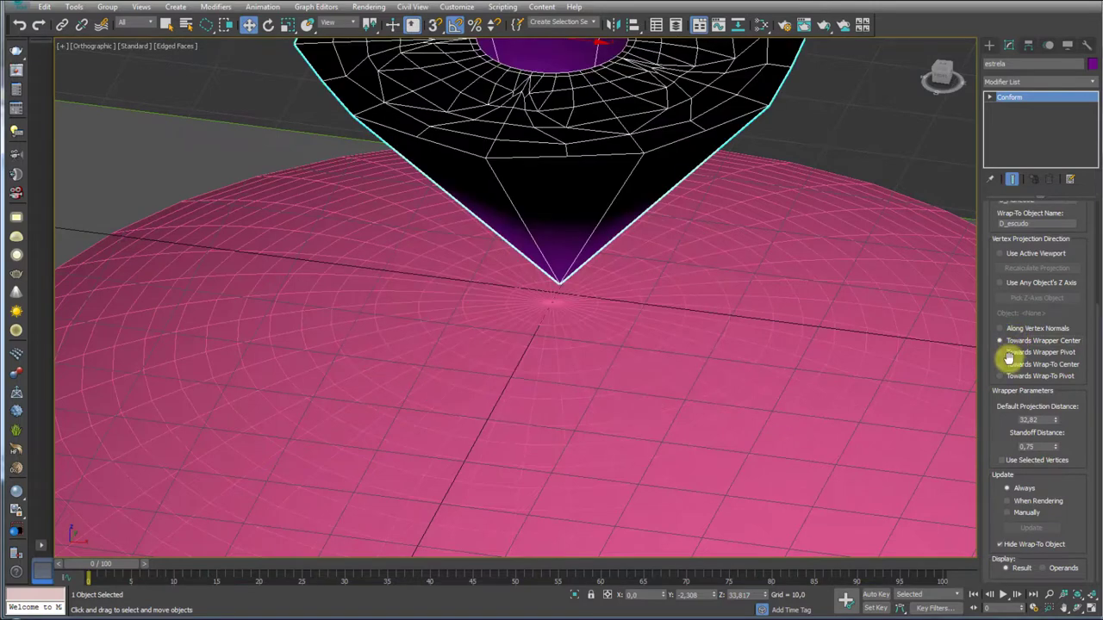
pyautogui.click(1009, 352)
pyautogui.click(1008, 376)
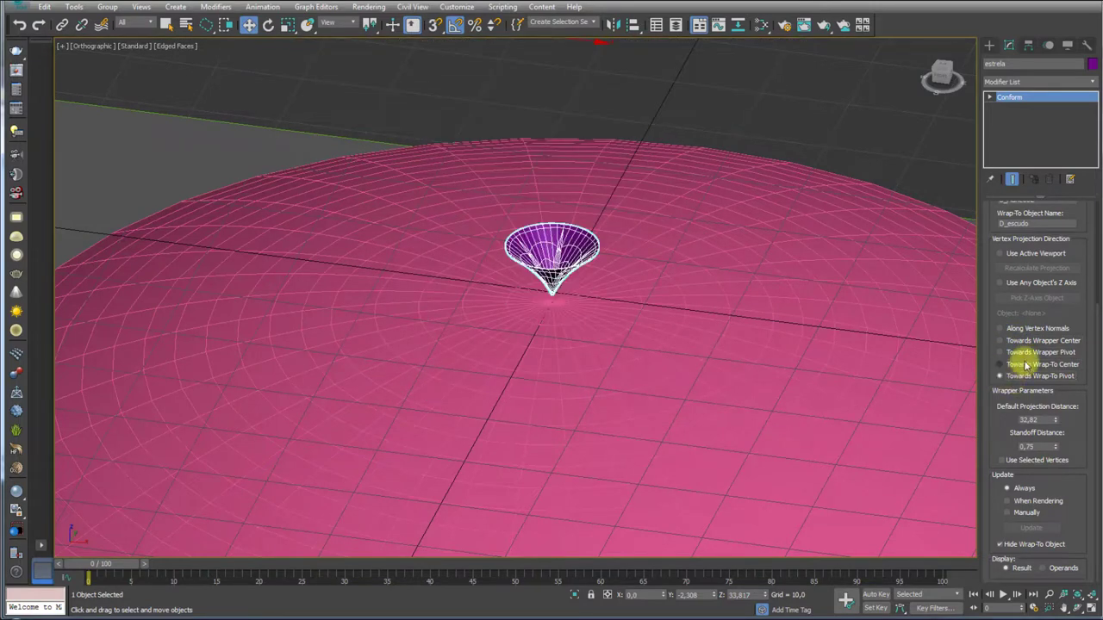
pyautogui.click(1010, 329)
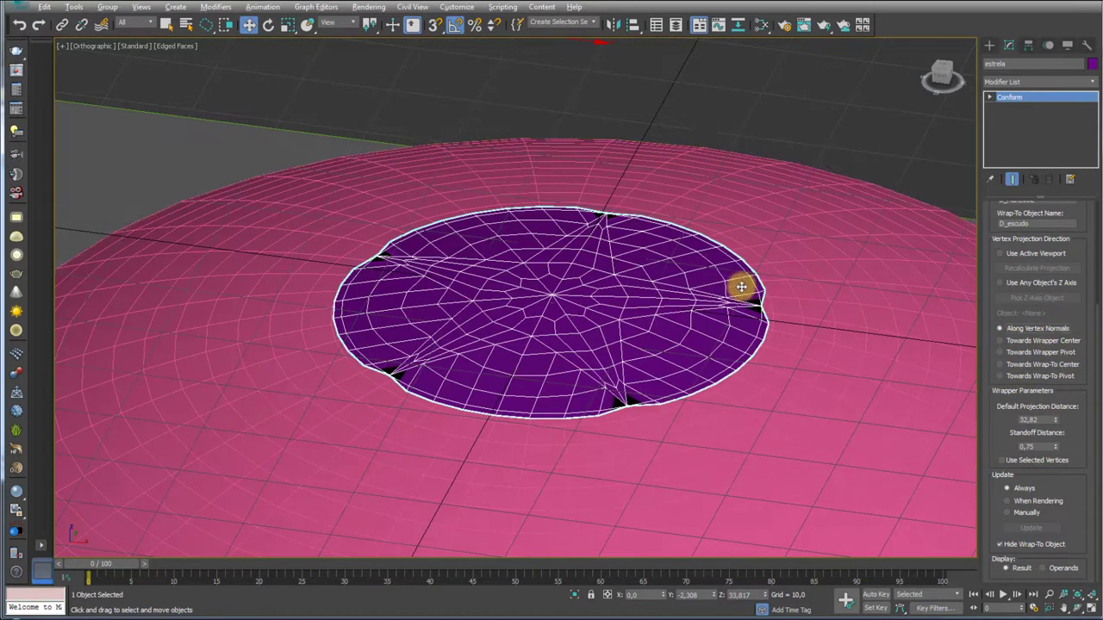
# Orbit and zoom around the dome to inspect the flattened star disc
pyautogui.scroll(5, 738, 286)
pyautogui.keyDown('alt'); pyautogui.moveTo(738, 285); pyautogui.dragTo(738, 349, button='middle'); pyautogui.keyUp('alt')
pyautogui.scroll(-3, 757, 337)
pyautogui.keyDown('alt'); pyautogui.moveTo(753, 279); pyautogui.dragTo(758, 239, button='middle'); pyautogui.keyUp('alt')
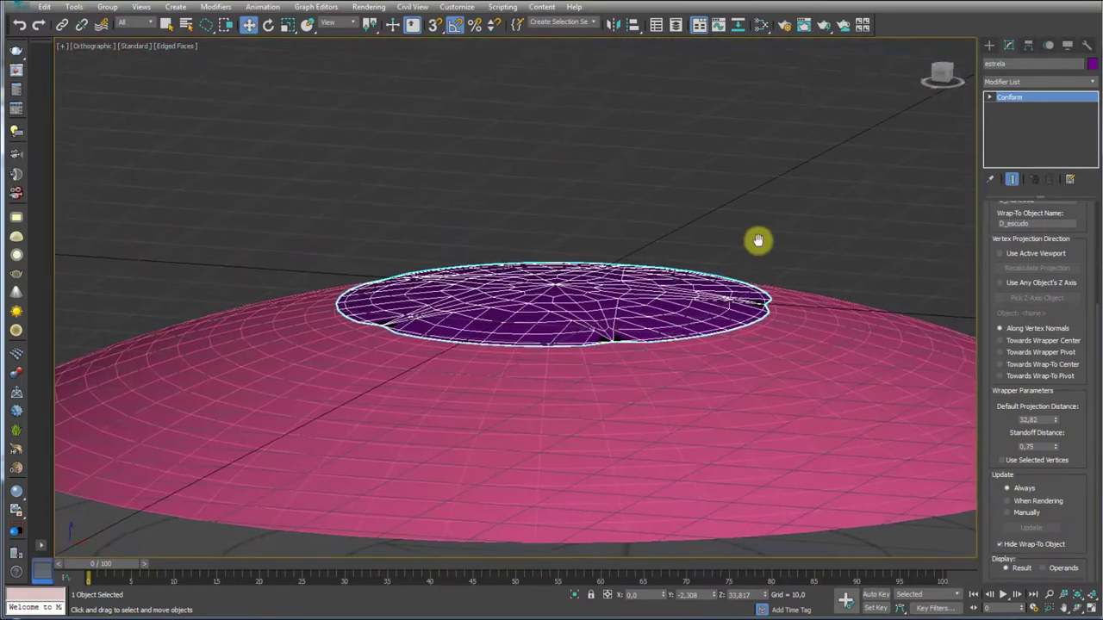
pyautogui.scroll(-2, 758, 239)
pyautogui.moveTo(750, 307)
pyautogui.keyDown('alt'); pyautogui.mouseDown(button='middle')
pyautogui.moveTo(680, 261)
pyautogui.moveTo(729, 320)
pyautogui.mouseUp(button='middle'); pyautogui.keyUp('alt')
pyautogui.scroll(2, 680, 261)
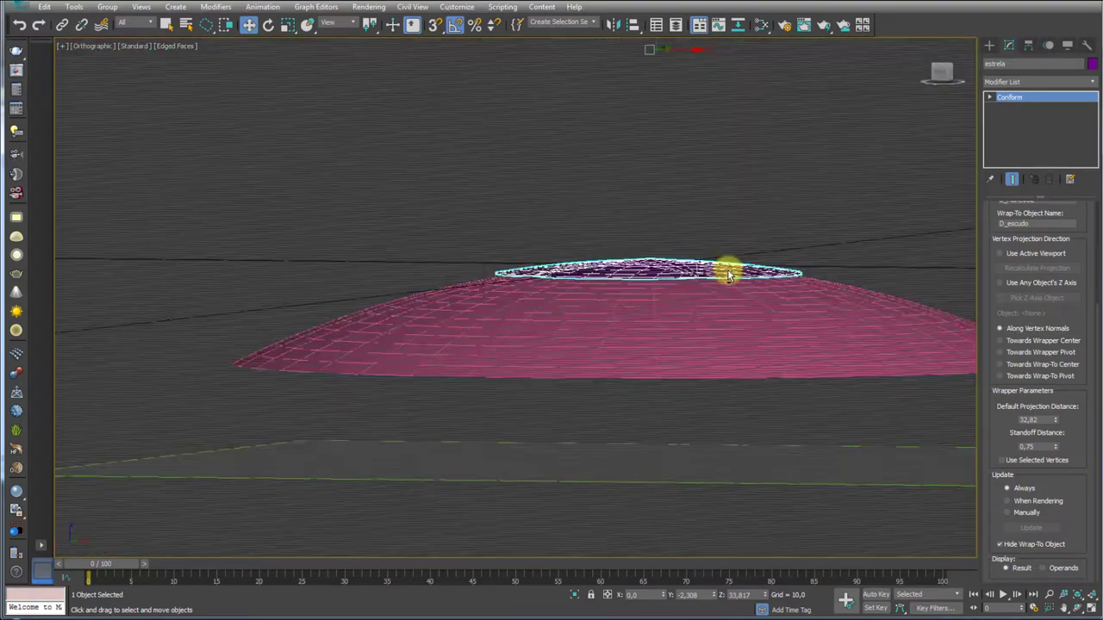
pyautogui.scroll(2, 709, 368)
pyautogui.scroll(3, 708, 368)
pyautogui.scroll(2, 714, 362)
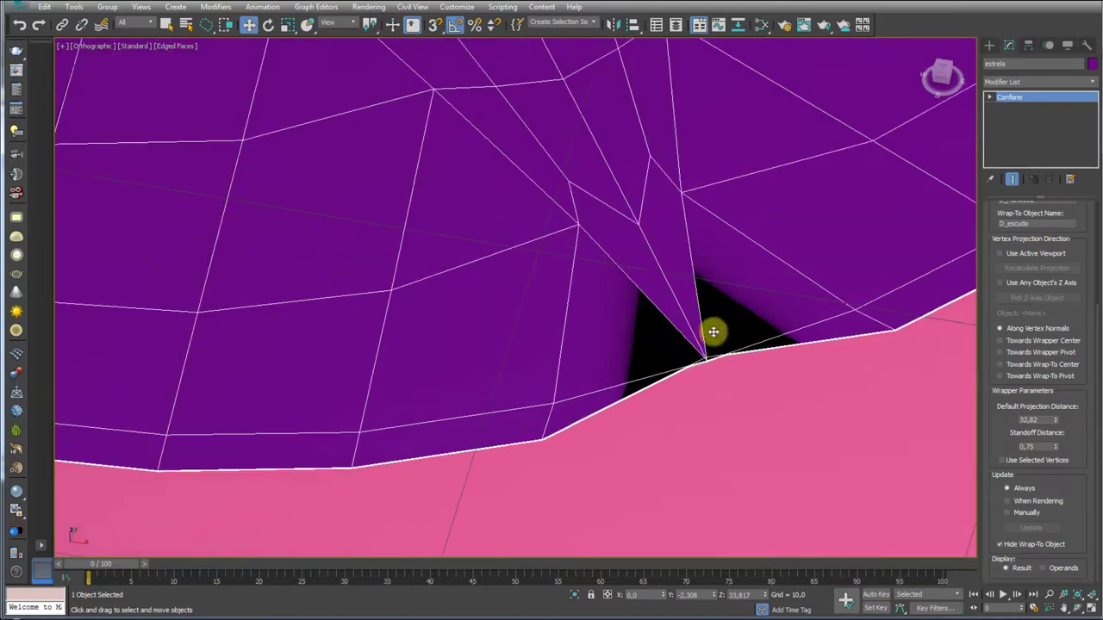
pyautogui.scroll(-4, 744, 346)
pyautogui.moveTo(664, 296)
pyautogui.keyDown('alt'); pyautogui.mouseDown(button='middle')
pyautogui.moveTo(677, 259)
pyautogui.moveTo(707, 301)
pyautogui.mouseUp(button='middle'); pyautogui.keyUp('alt')
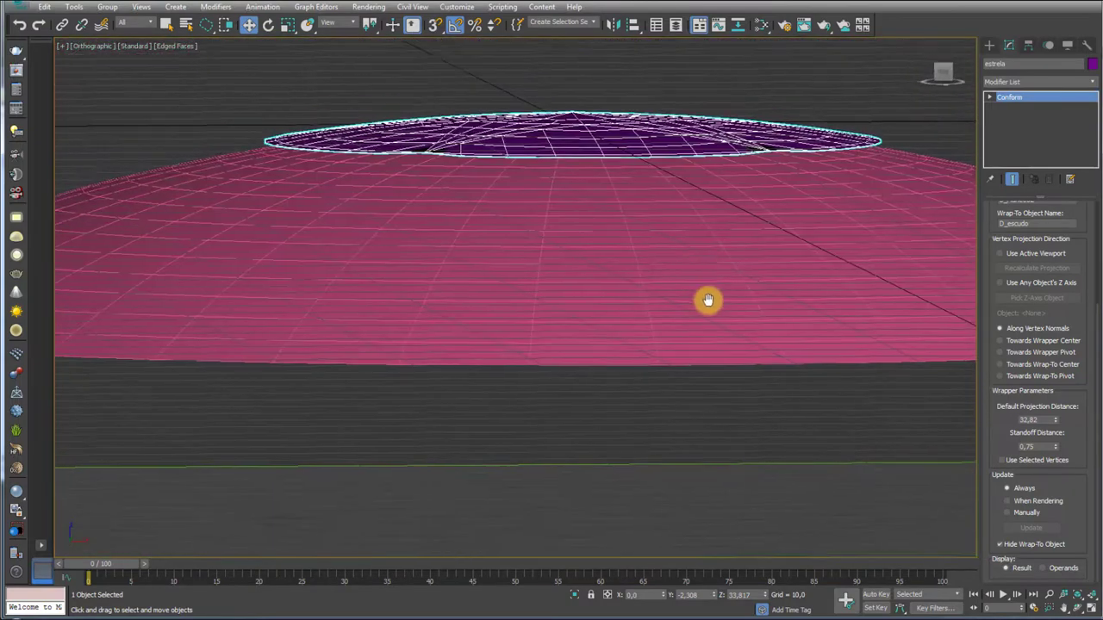
pyautogui.scroll(1, 661, 232)
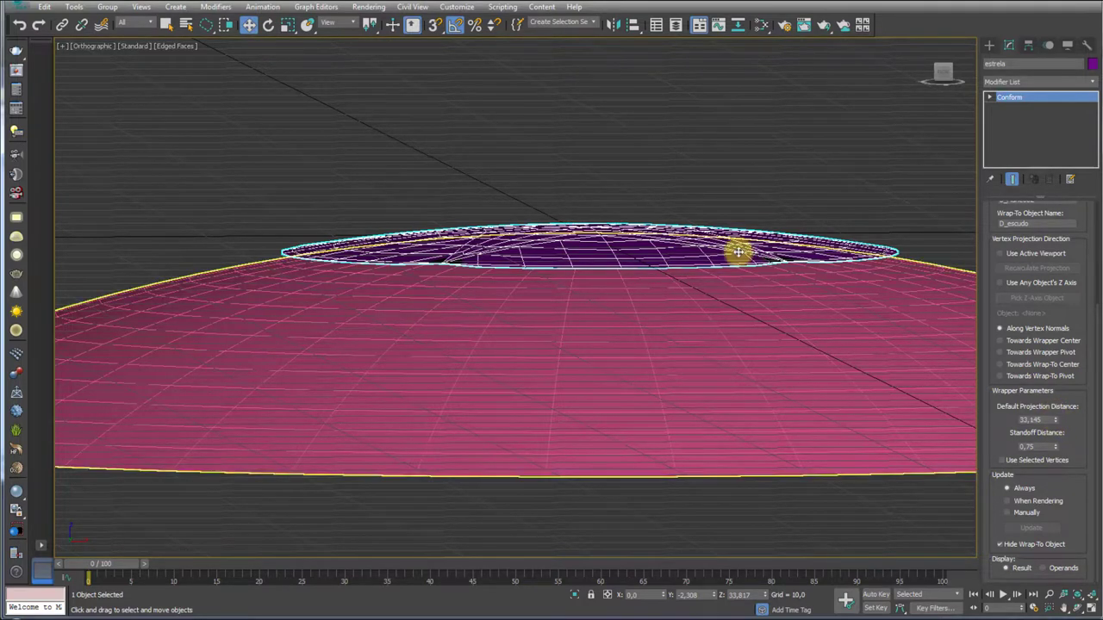
pyautogui.keyDown('alt'); pyautogui.moveTo(733, 249); pyautogui.dragTo(726, 316, button='middle'); pyautogui.keyUp('alt')
pyautogui.scroll(-2, 515, 210)
pyautogui.moveTo(514, 209)
pyautogui.keyDown('alt'); pyautogui.mouseDown(button='middle')
pyautogui.moveTo(702, 296)
pyautogui.moveTo(611, 264)
pyautogui.moveTo(621, 226)
pyautogui.mouseUp(button='middle'); pyautogui.keyUp('alt')
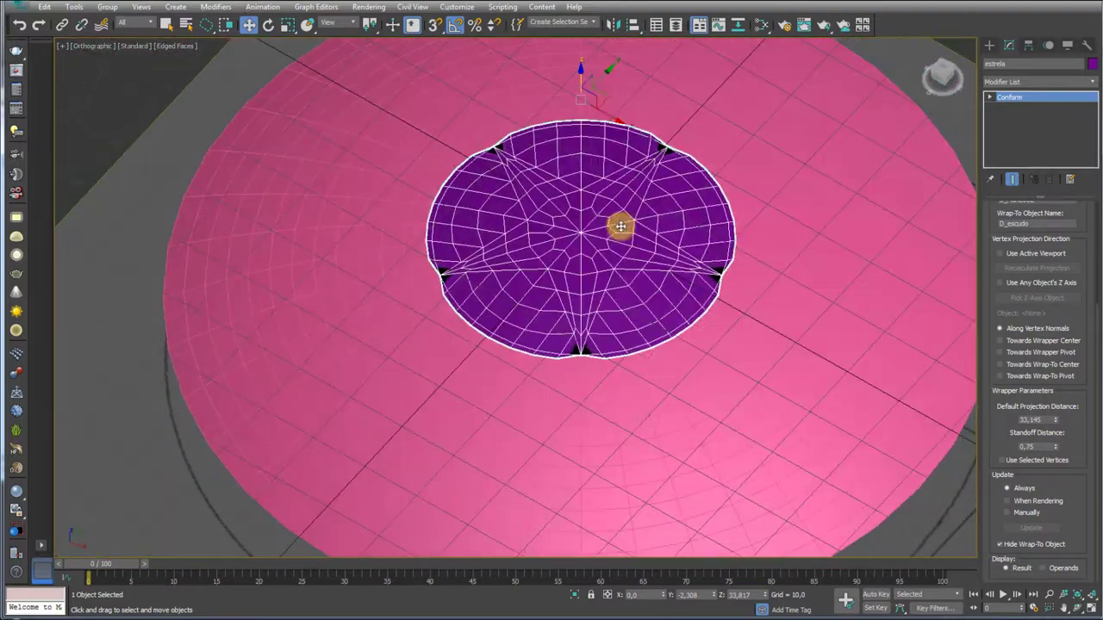
# Convert the star disc to an Editable Poly
pyautogui.rightClick(570, 216)
pyautogui.click(734, 345)
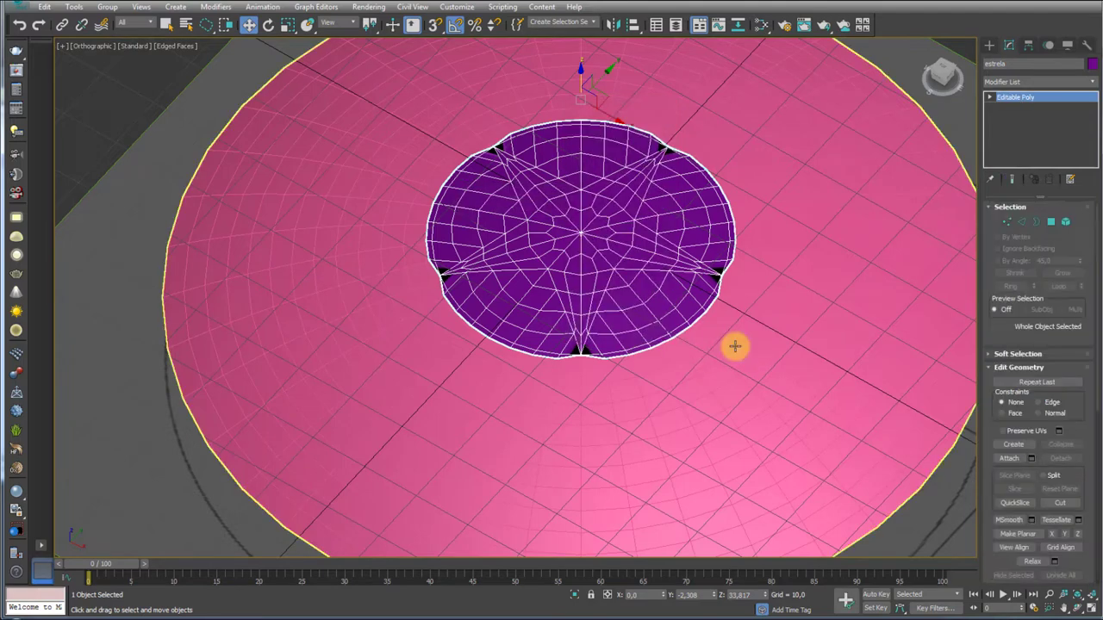
pyautogui.click(1039, 227)
pyautogui.click(1053, 224)
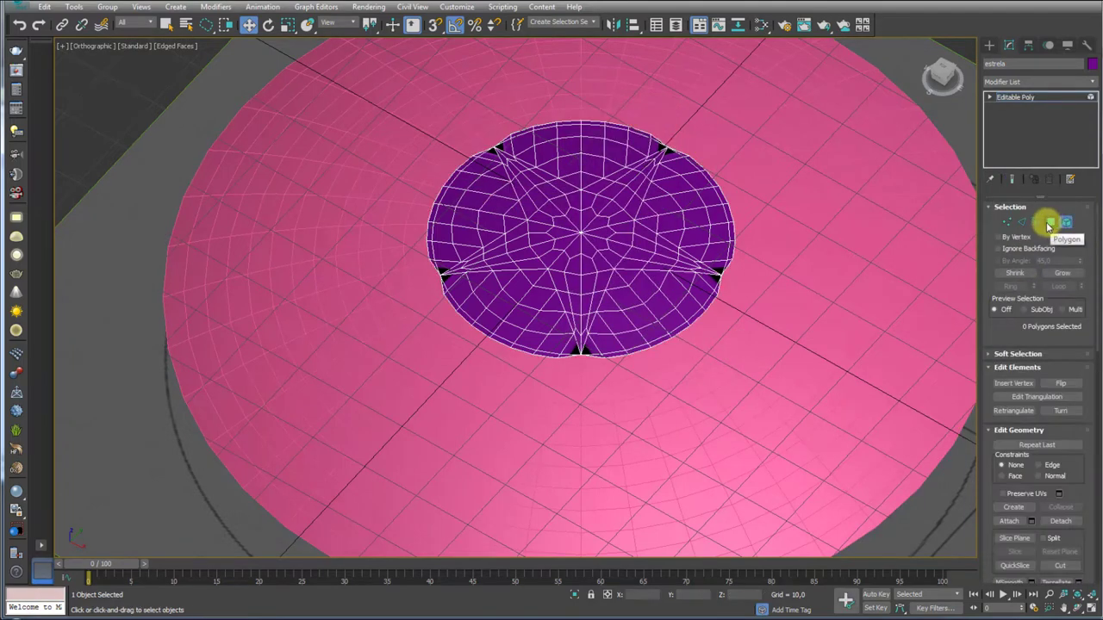
pyautogui.click(1050, 222)
pyautogui.click(1021, 222)
pyautogui.click(1006, 221)
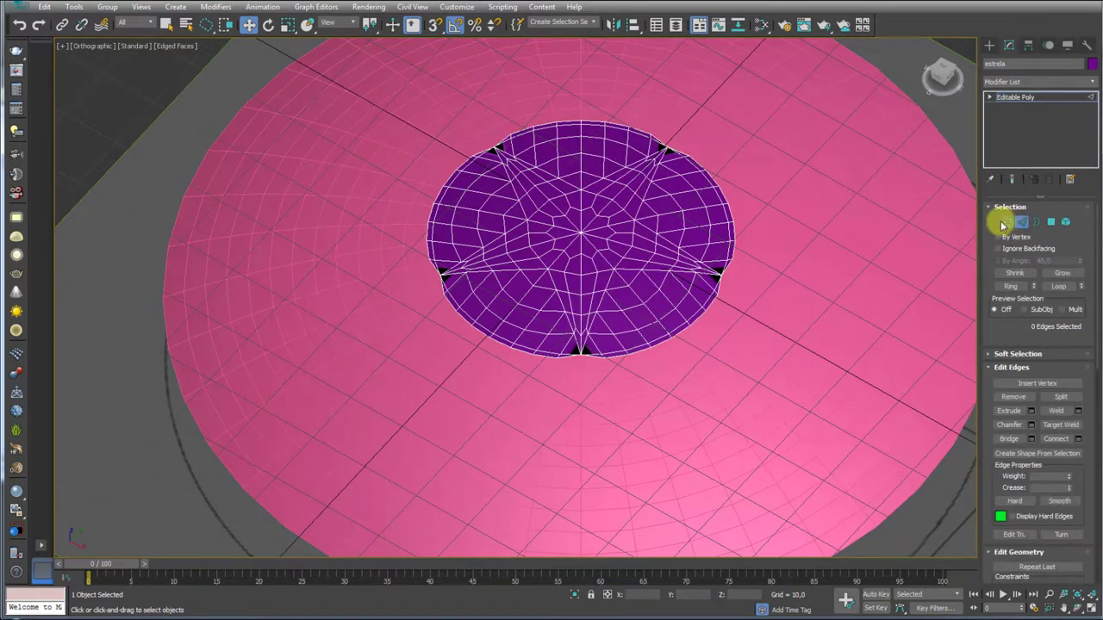
# Select the disc's centre and grow the polygon selection to 200 polygons
pyautogui.click(576, 226)
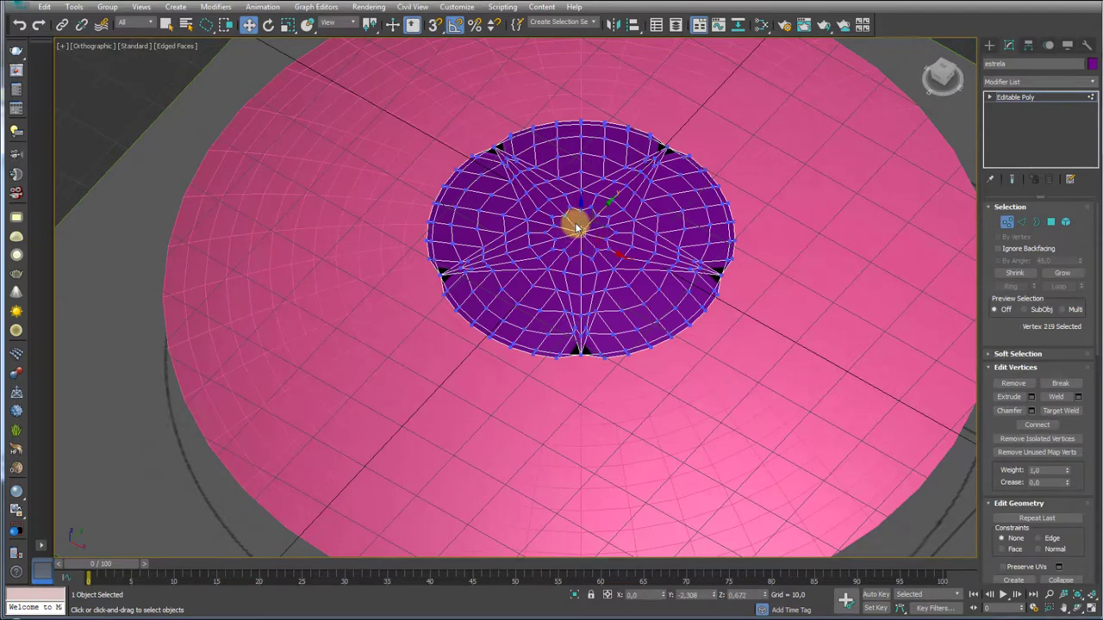
pyautogui.keyDown('ctrl'); pyautogui.click(1051, 223); pyautogui.keyUp('ctrl')
pyautogui.click(1062, 273)
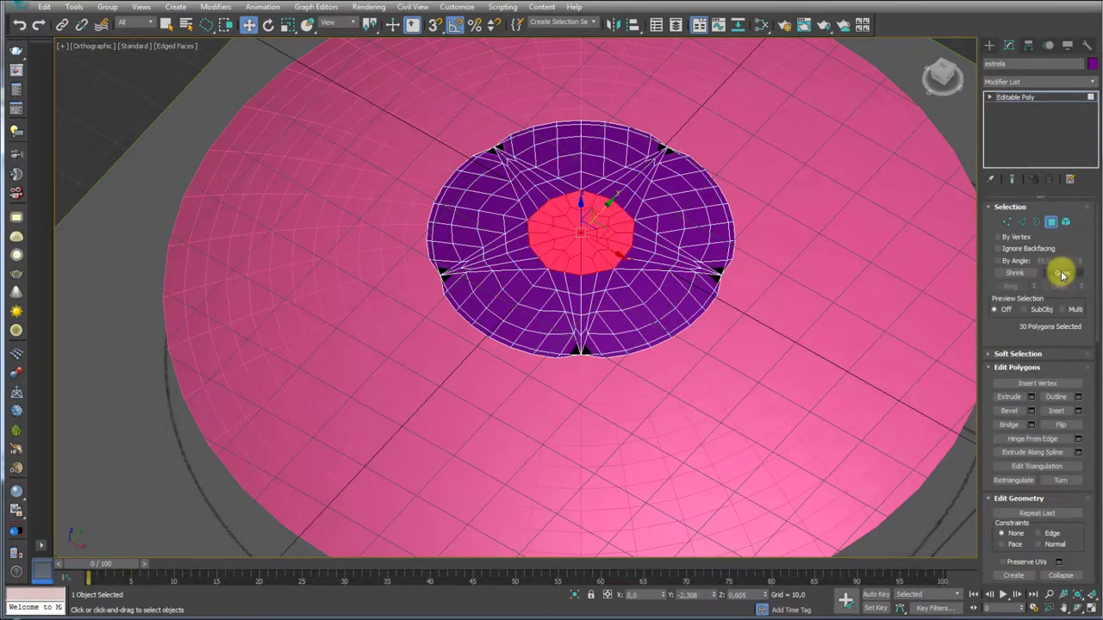
pyautogui.click(1062, 273)
pyautogui.click(1062, 273)
pyautogui.click(1062, 273)
pyautogui.click(1062, 273)
# Scale the central polygons to 93% and select the disc's outer border
pyautogui.keyDown('alt'); pyautogui.moveTo(615, 207); pyautogui.dragTo(631, 278, button='middle'); pyautogui.keyUp('alt')
pyautogui.press('r')
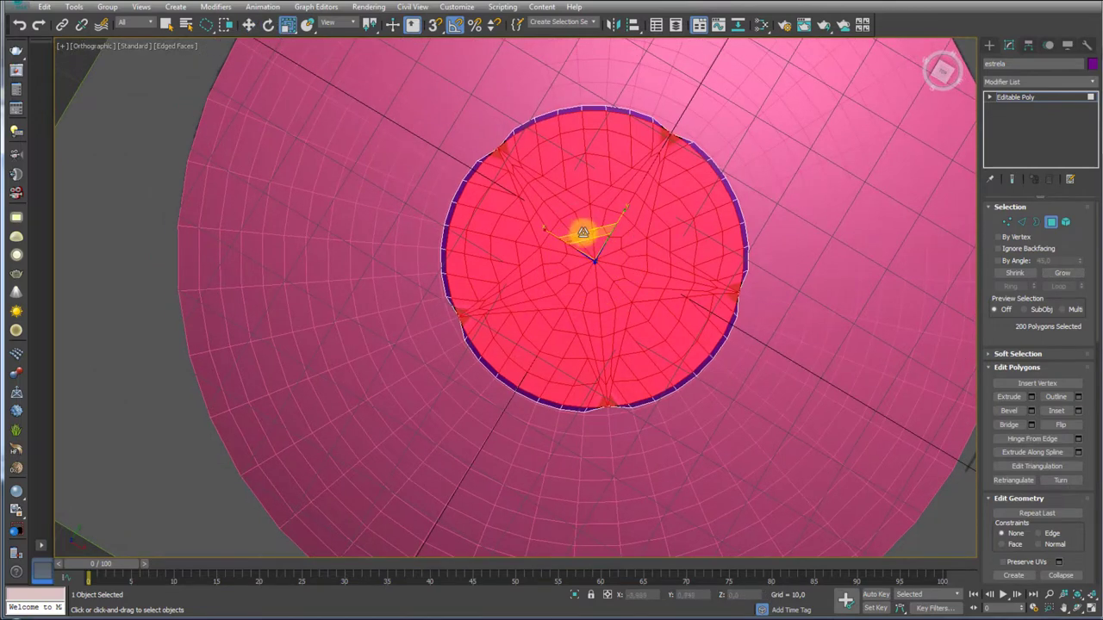
pyautogui.moveTo(584, 232); pyautogui.dragTo(586, 233)
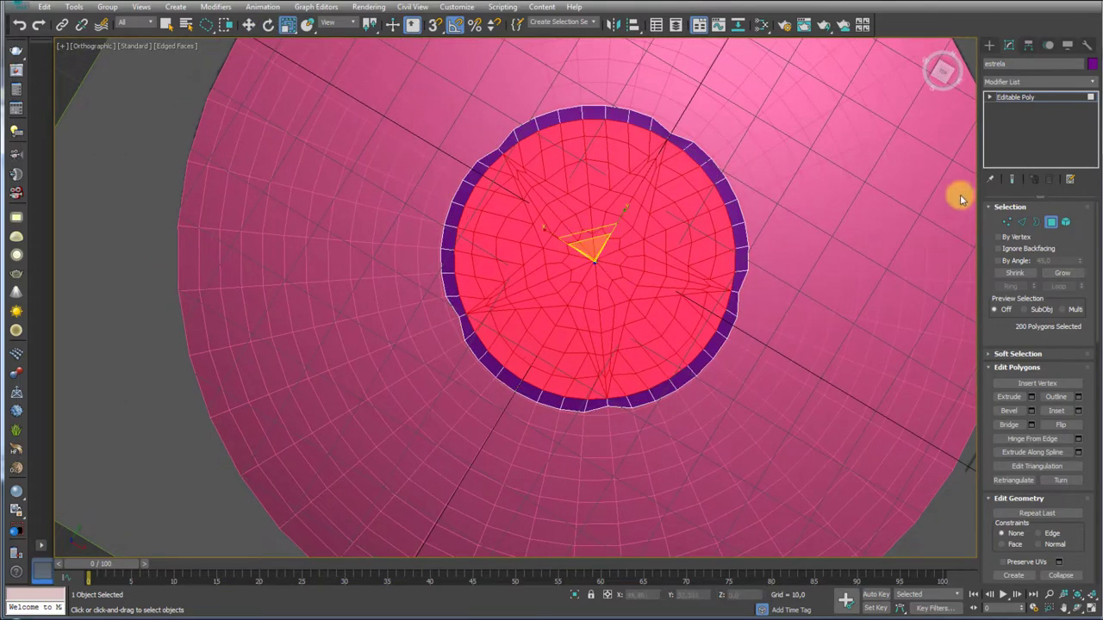
pyautogui.click(1038, 222)
pyautogui.click(722, 178)
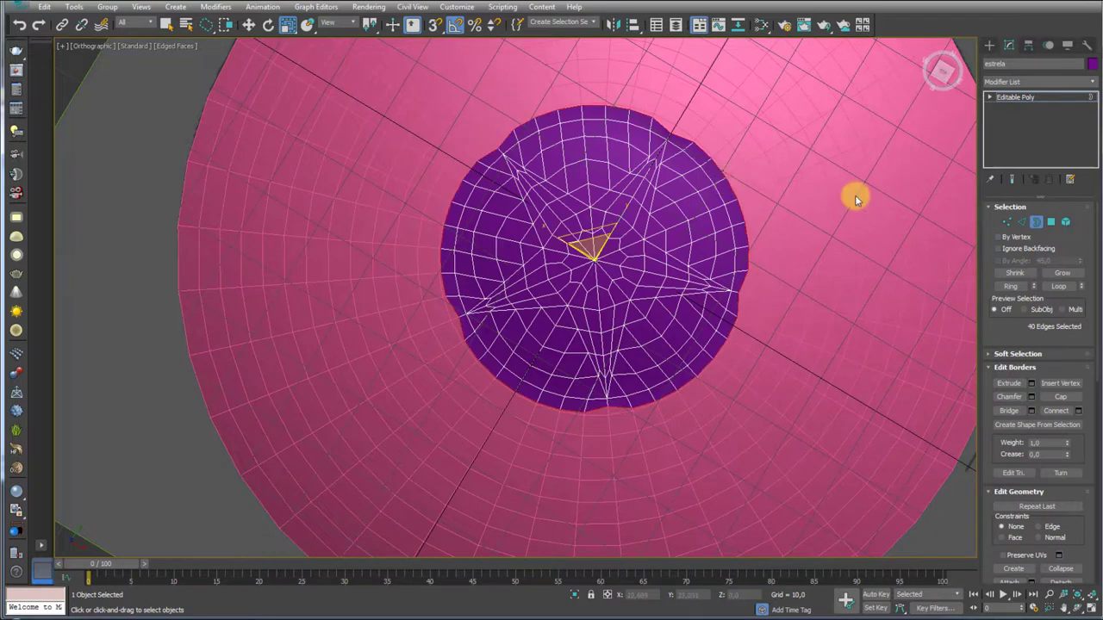
pyautogui.click(1093, 81)
pyautogui.moveTo(1091, 93); pyautogui.dragTo(1091, 474)
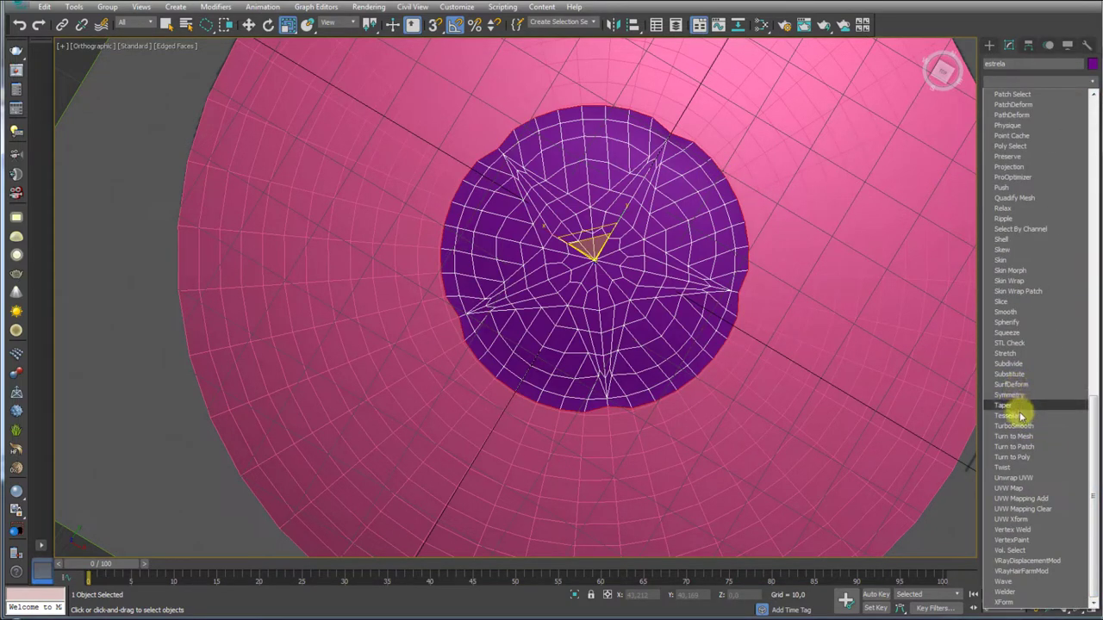
# Add a 100% Spherify modifier and collapse it into the Editable Poly
pyautogui.click(1008, 323)
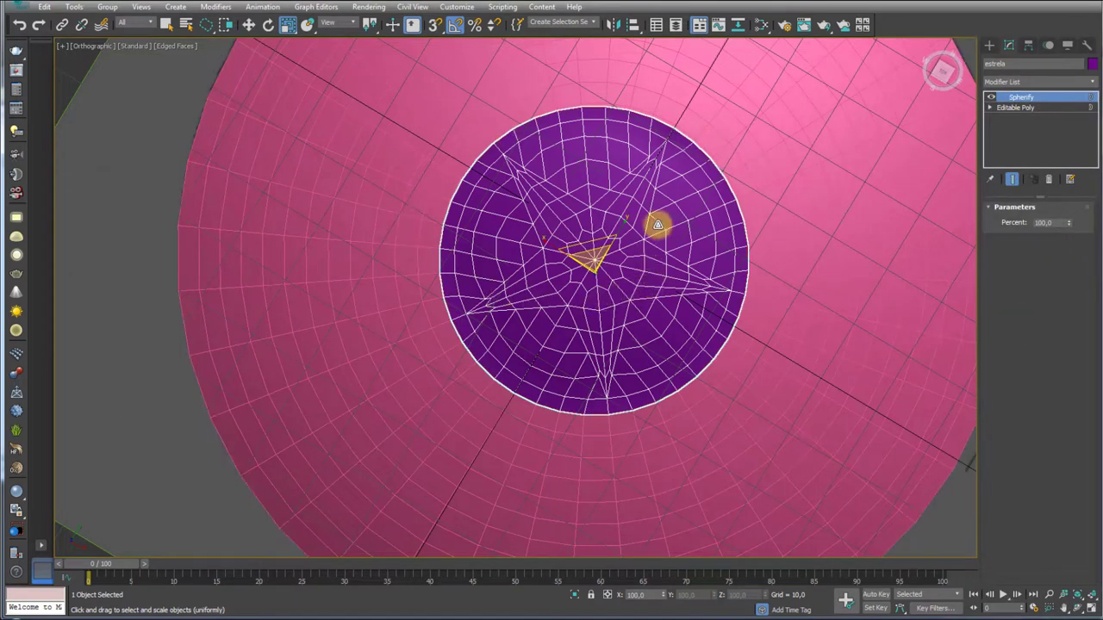
pyautogui.rightClick(631, 203)
pyautogui.moveTo(680, 323)
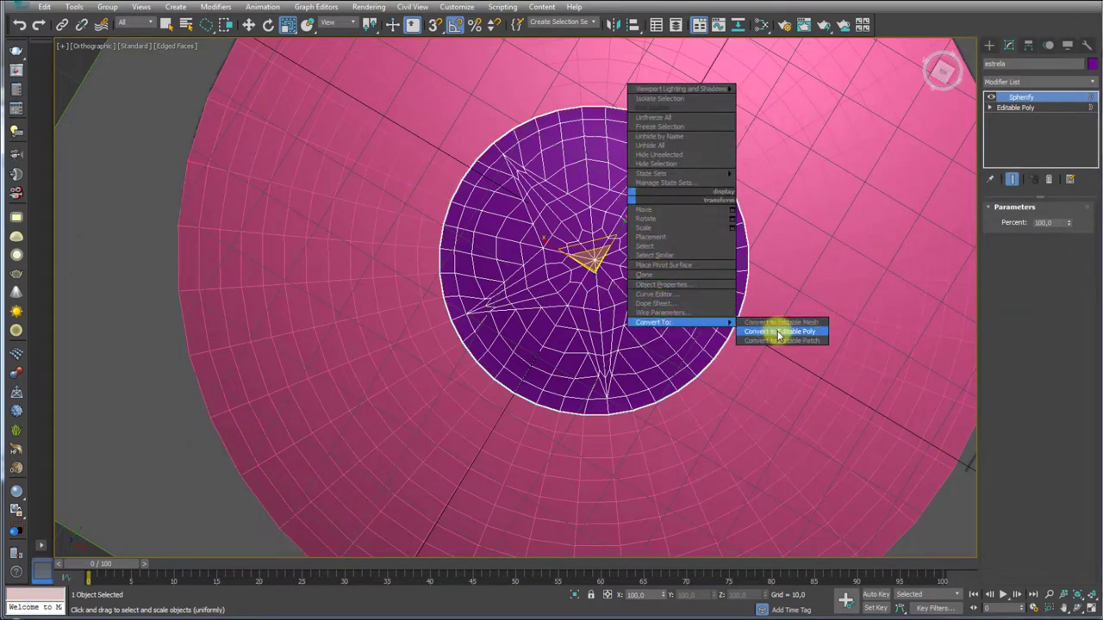
pyautogui.click(786, 336)
# Scale the disc's outer border to 95% in X and Y
pyautogui.click(1036, 221)
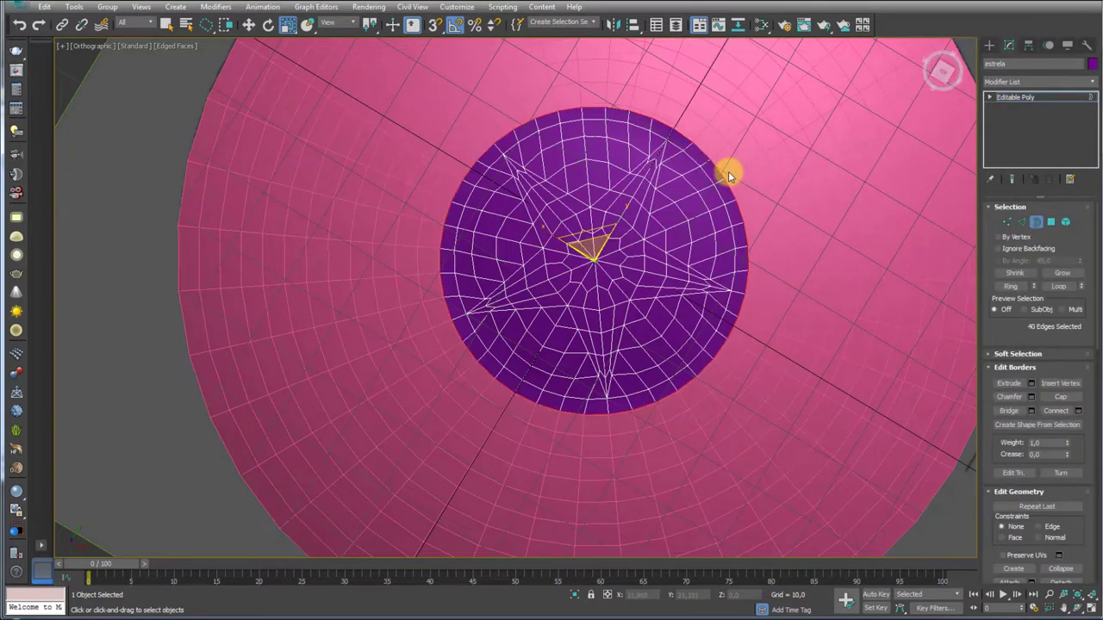
pyautogui.moveTo(597, 250); pyautogui.dragTo(576, 237)
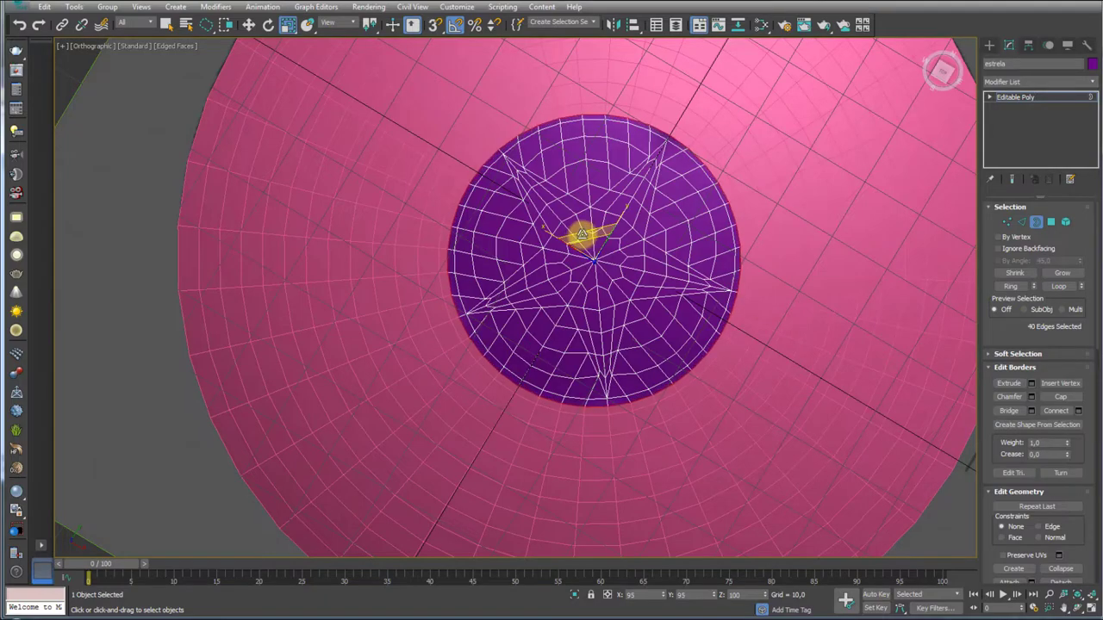
pyautogui.moveTo(579, 236)
pyautogui.keyDown('alt'); pyautogui.mouseDown(button='middle')
pyautogui.moveTo(541, 245)
pyautogui.moveTo(540, 234)
pyautogui.moveTo(551, 239)
pyautogui.mouseUp(button='middle'); pyautogui.keyUp('alt')
# Move the whole star disc along Z to float just above the dome, at Z 43,787
pyautogui.press('w')
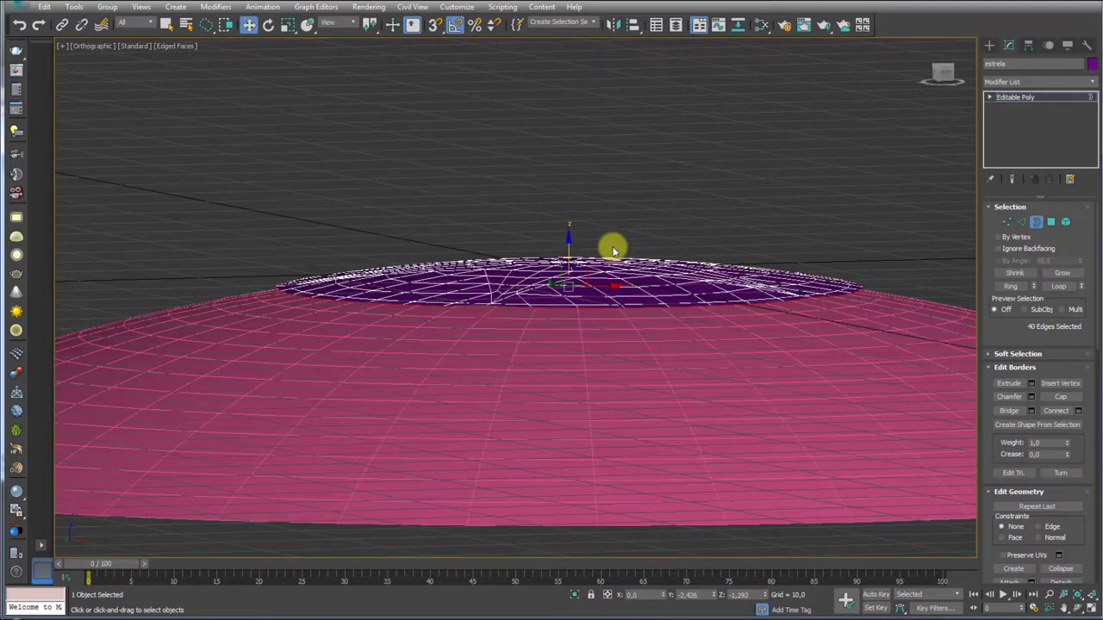
pyautogui.moveTo(1089, 472); pyautogui.dragTo(1088, 266)
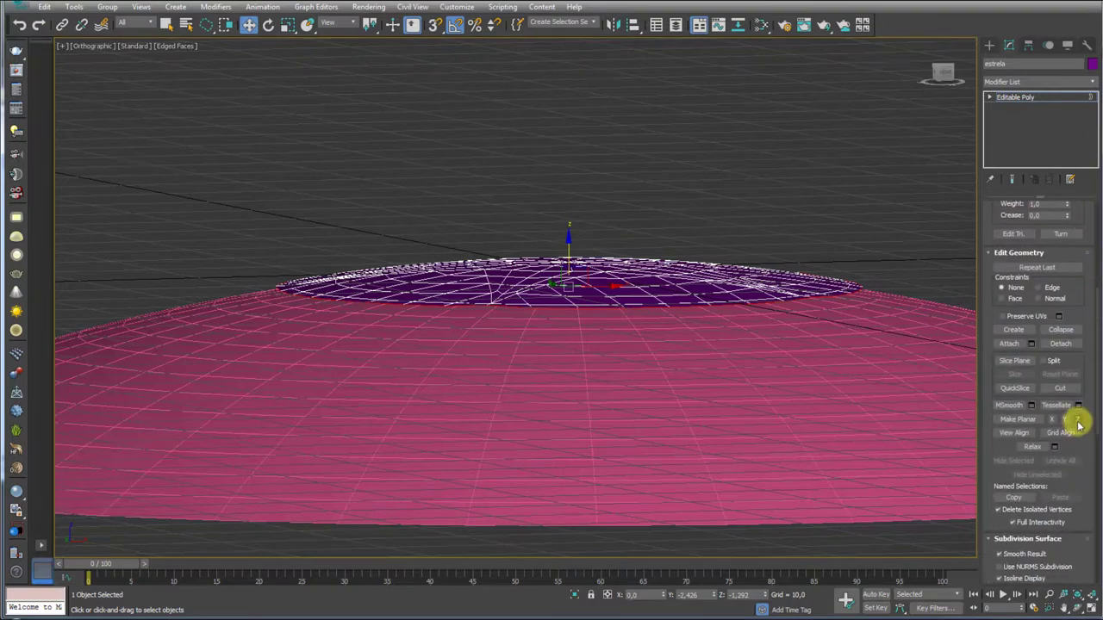
pyautogui.moveTo(594, 253)
pyautogui.keyDown('alt'); pyautogui.mouseDown(button='middle')
pyautogui.moveTo(596, 278)
pyautogui.moveTo(1040, 72)
pyautogui.mouseUp(button='middle'); pyautogui.keyUp('alt')
pyautogui.click(1015, 99)
pyautogui.moveTo(893, 140)
pyautogui.keyDown('alt'); pyautogui.mouseDown(button='middle')
pyautogui.moveTo(630, 158)
pyautogui.moveTo(551, 218)
pyautogui.moveTo(578, 228)
pyautogui.mouseUp(button='middle'); pyautogui.keyUp('alt')
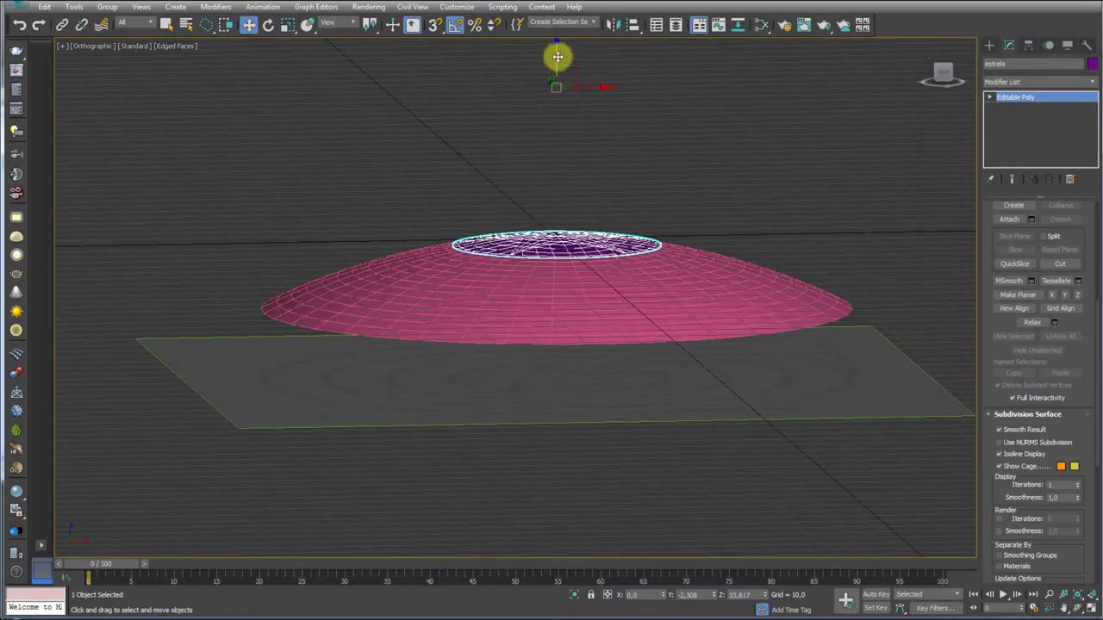
pyautogui.moveTo(557, 57); pyautogui.dragTo(557, 58)
pyautogui.keyDown('alt'); pyautogui.moveTo(597, 211); pyautogui.dragTo(635, 251, button='middle'); pyautogui.keyUp('alt')
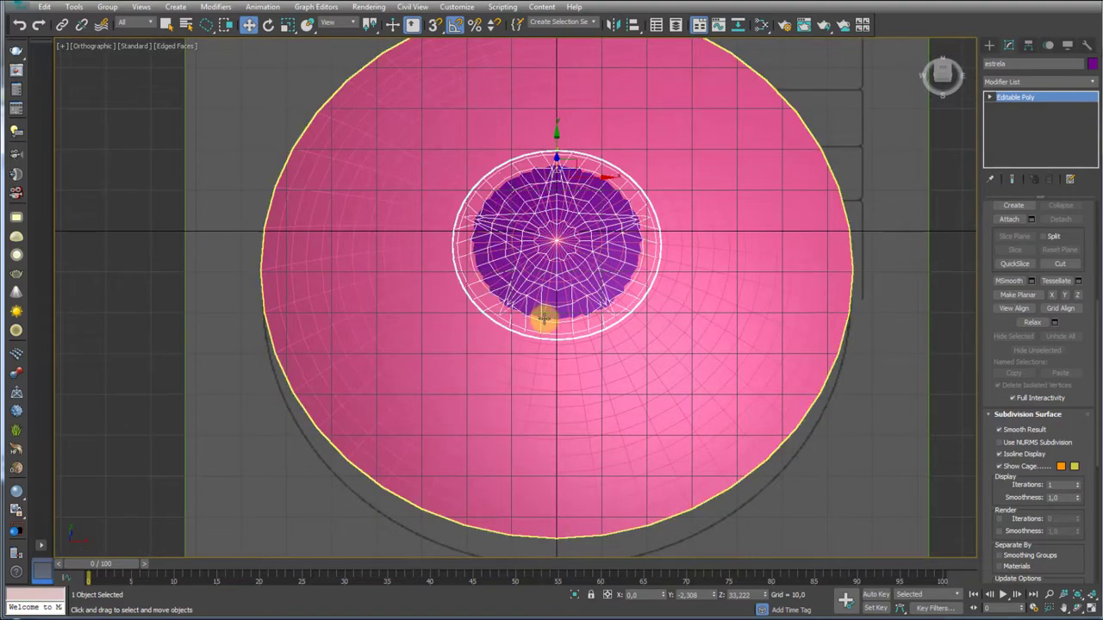
pyautogui.moveTo(543, 315)
pyautogui.keyDown('alt'); pyautogui.mouseDown(button='middle')
pyautogui.moveTo(572, 249)
pyautogui.moveTo(569, 221)
pyautogui.moveTo(591, 299)
pyautogui.moveTo(543, 280)
pyautogui.mouseUp(button='middle'); pyautogui.keyUp('alt')
pyautogui.scroll(5, 569, 220)
pyautogui.scroll(-5, 564, 192)
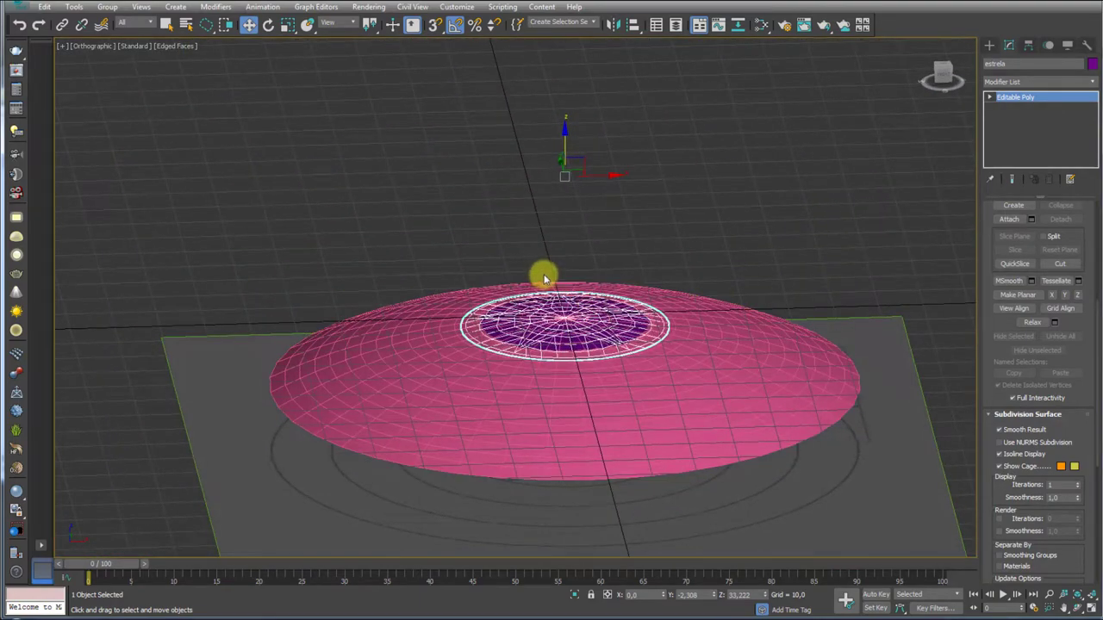
pyautogui.moveTo(565, 145); pyautogui.dragTo(572, 108)
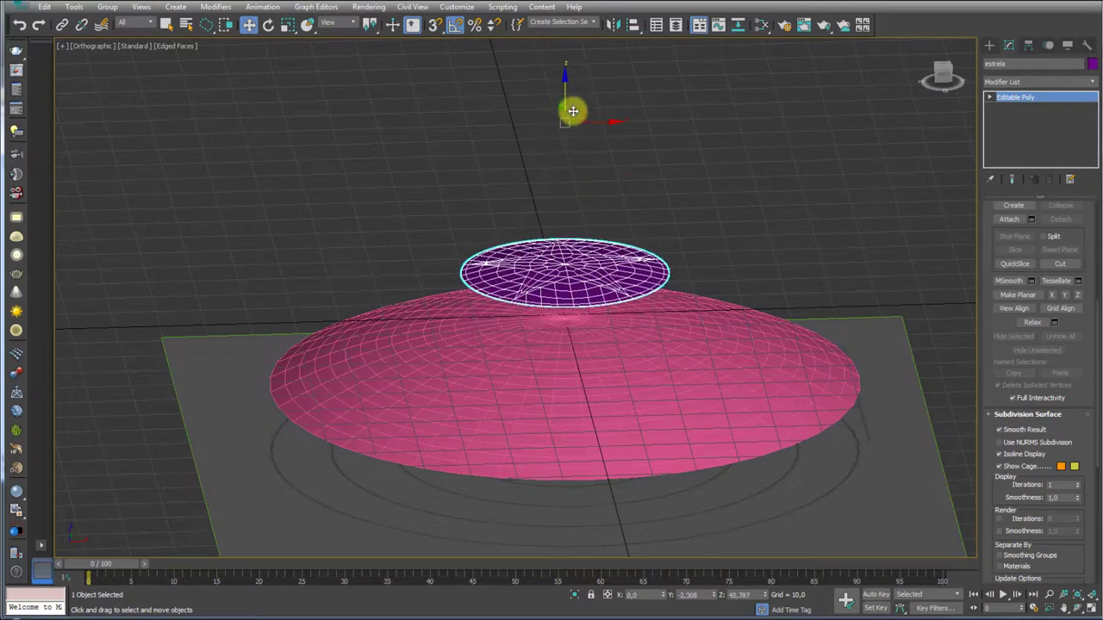
pyautogui.click(640, 327)
# Add an Edit Poly modifier above Lathe and Bend on the escudo dome
pyautogui.click(563, 263)
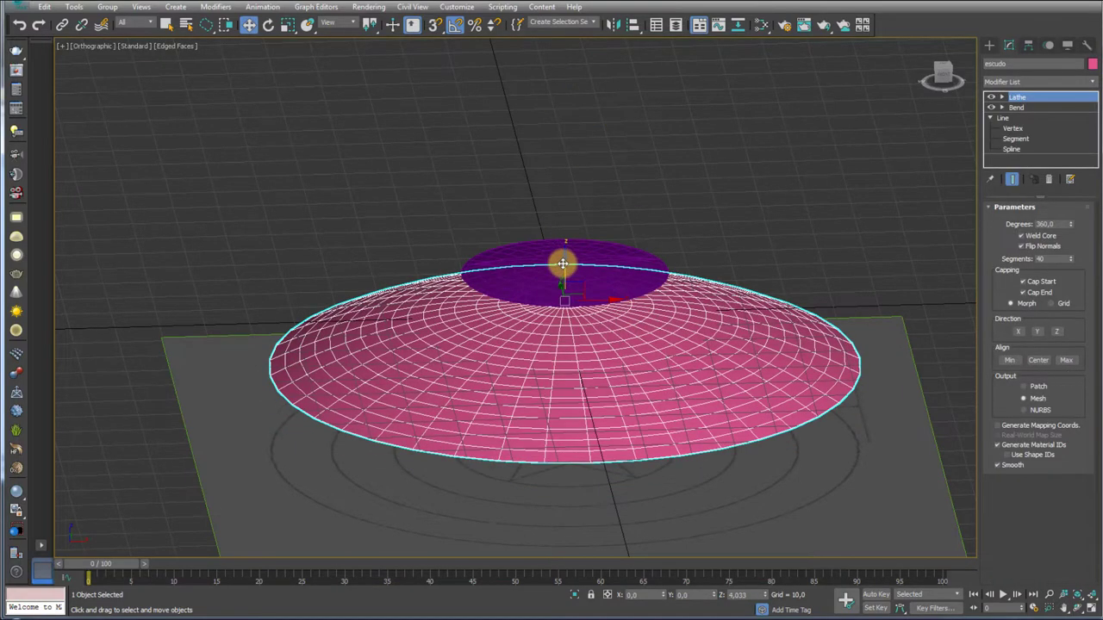
pyautogui.click(603, 335)
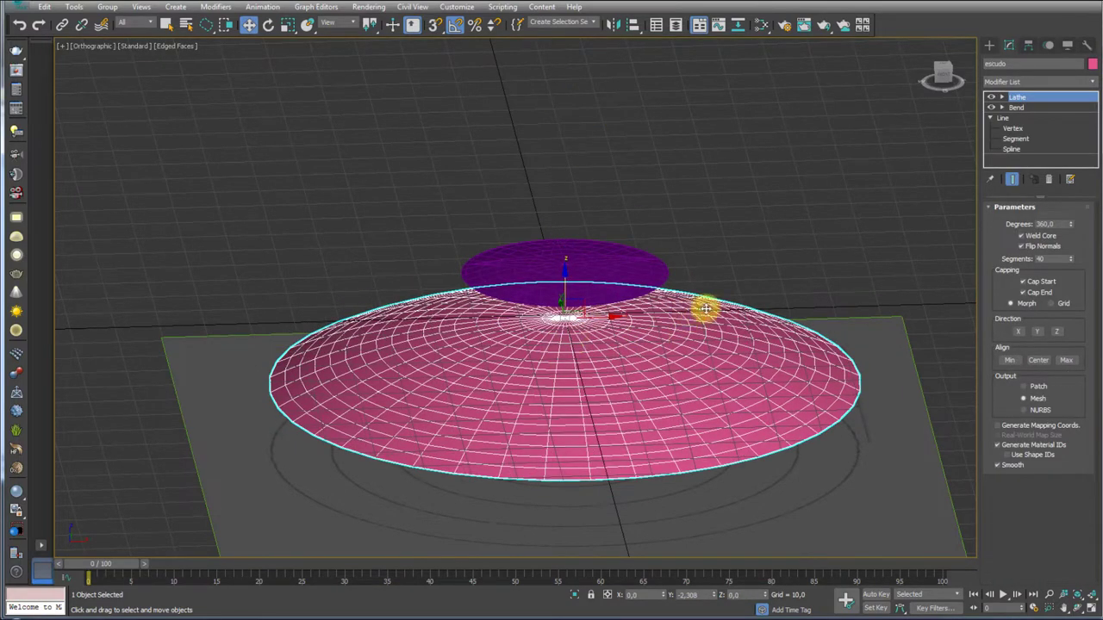
pyautogui.click(1092, 82)
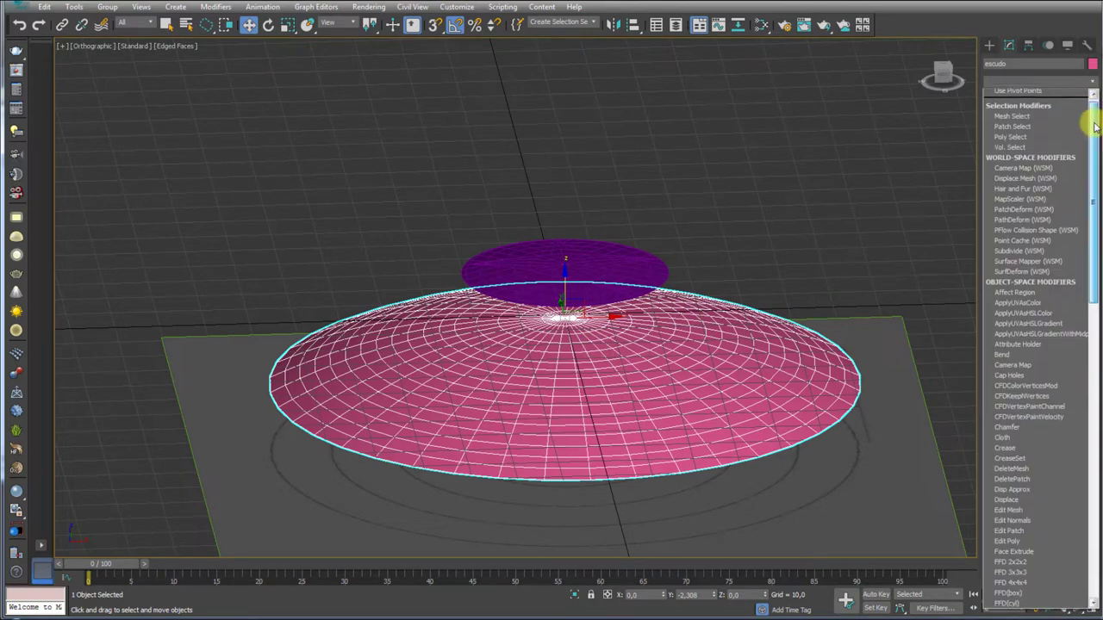
pyautogui.scroll(-2, 1084, 135)
pyautogui.click(767, 379)
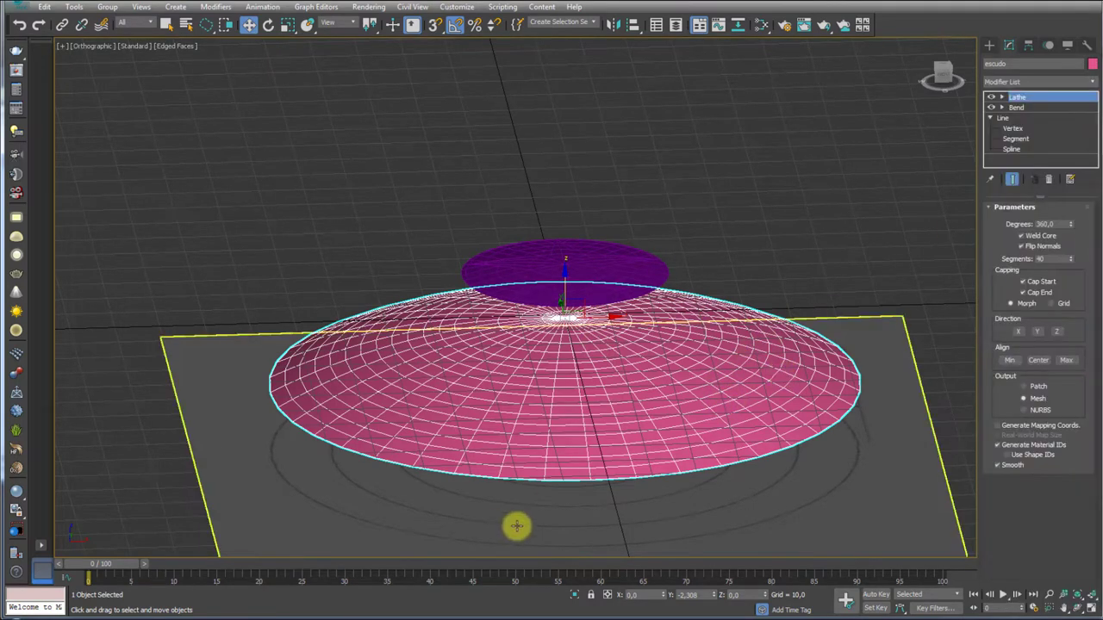
pyautogui.hotkey('alt', 'Tab')
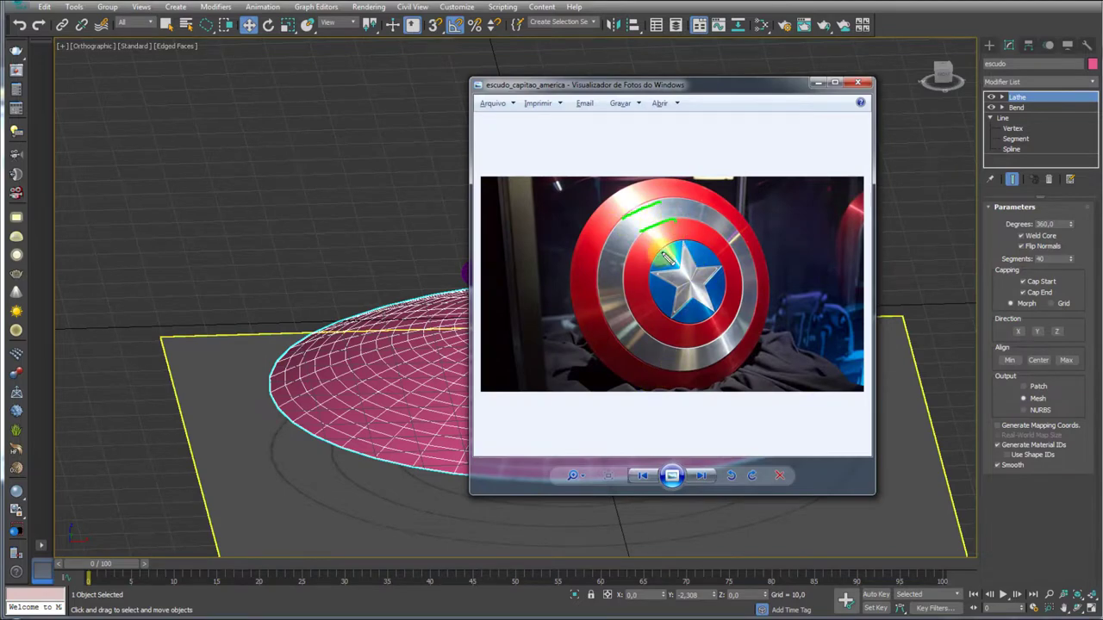
pyautogui.click(816, 84)
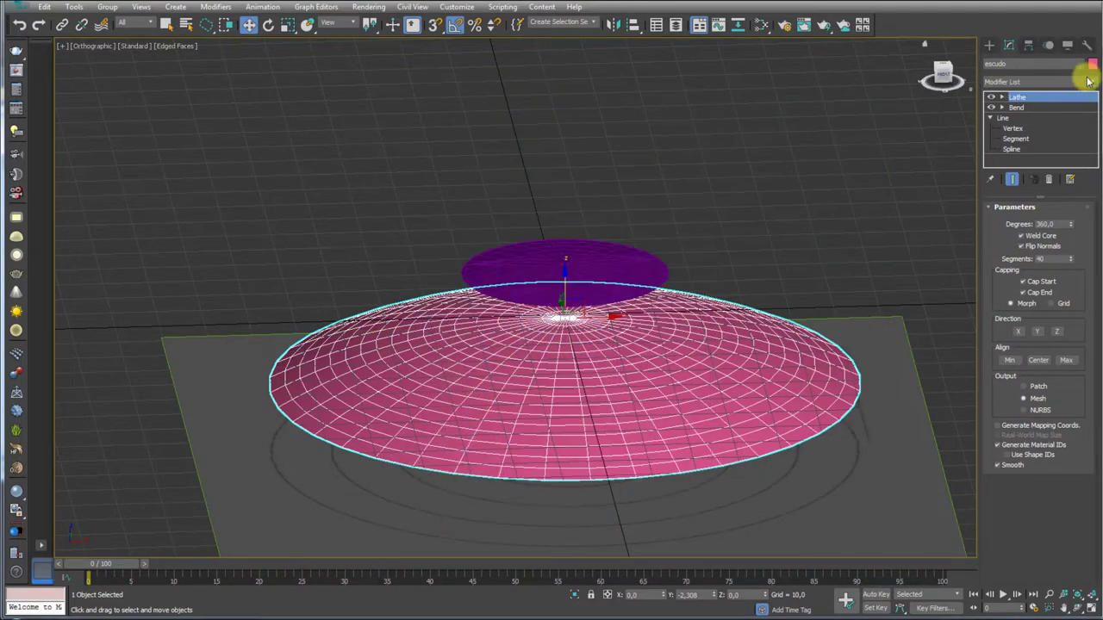
pyautogui.click(1091, 83)
pyautogui.scroll(-3, 1071, 209)
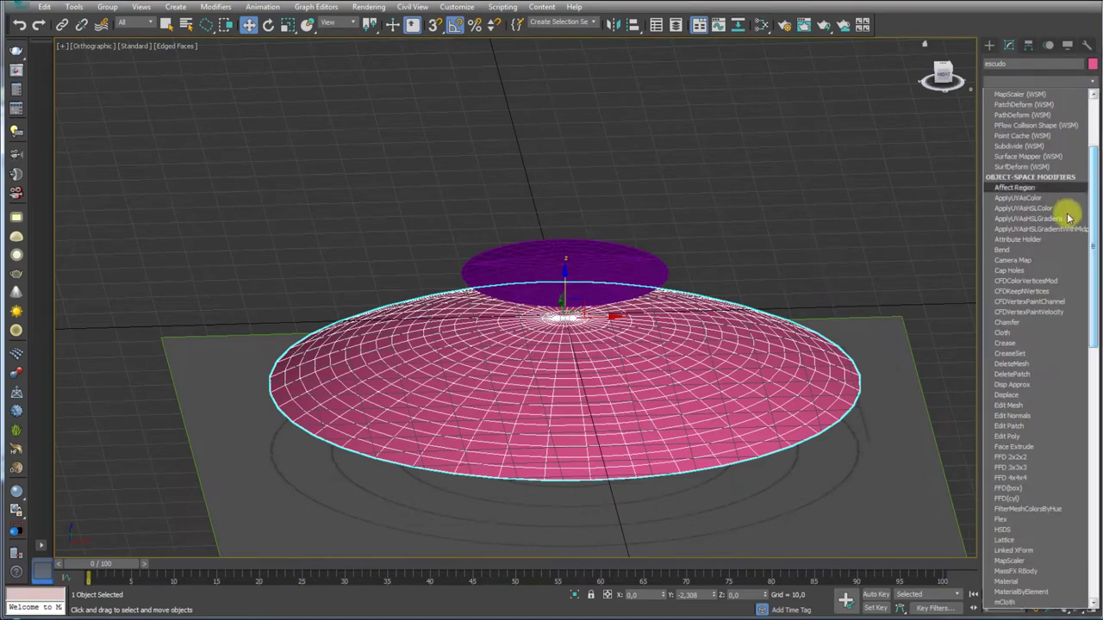
pyautogui.click(1008, 436)
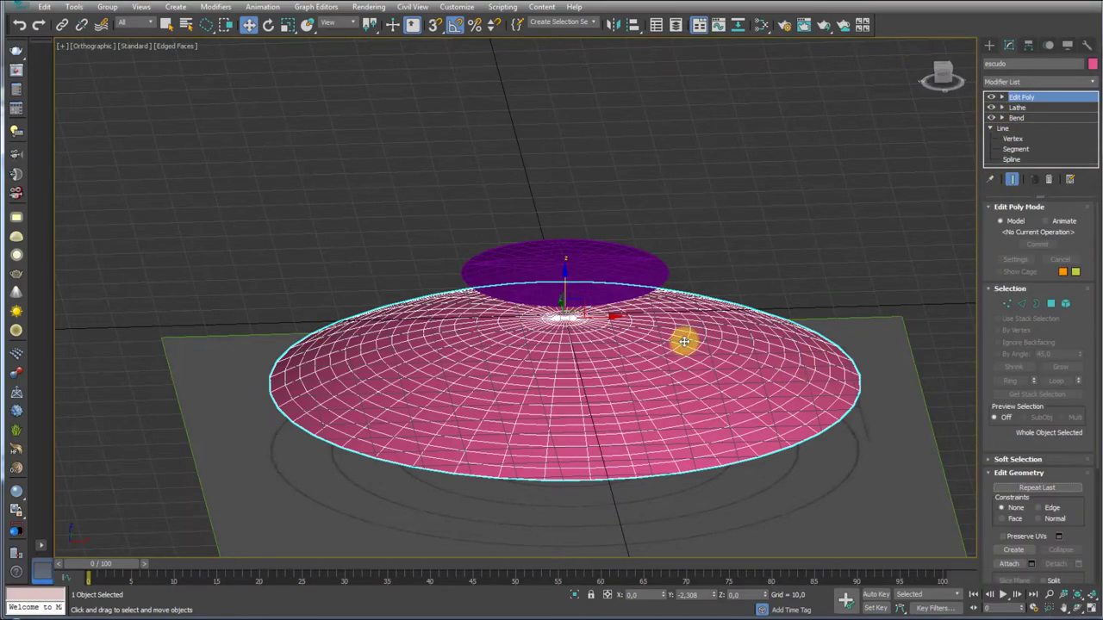
pyautogui.keyDown('alt'); pyautogui.moveTo(684, 342); pyautogui.dragTo(669, 457, button='middle'); pyautogui.keyUp('alt')
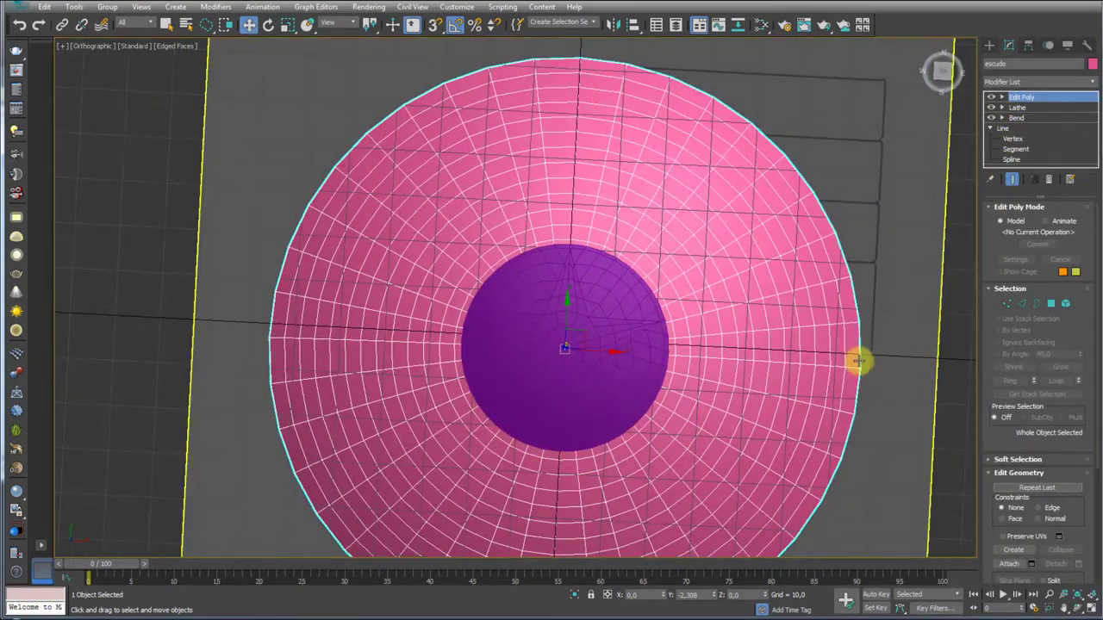
pyautogui.moveTo(859, 361)
pyautogui.keyDown('alt'); pyautogui.mouseDown(button='middle')
pyautogui.moveTo(832, 418)
pyautogui.moveTo(1018, 272)
pyautogui.mouseUp(button='middle'); pyautogui.keyUp('alt')
pyautogui.click(1025, 303)
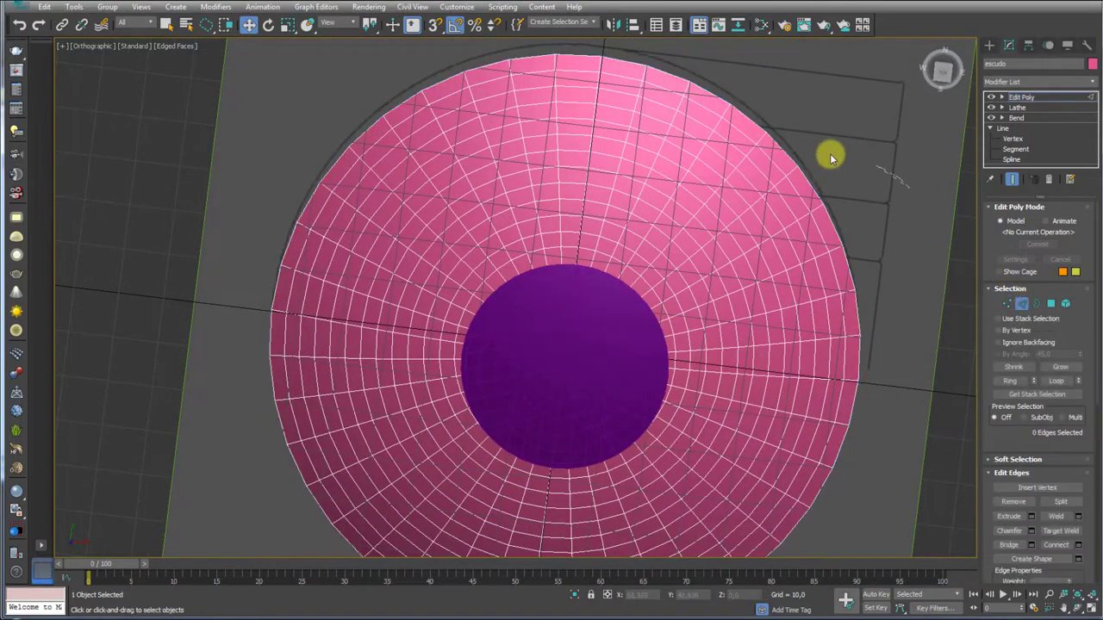
pyautogui.moveTo(833, 153); pyautogui.dragTo(689, 397)
pyautogui.moveTo(776, 112); pyautogui.dragTo(870, 299)
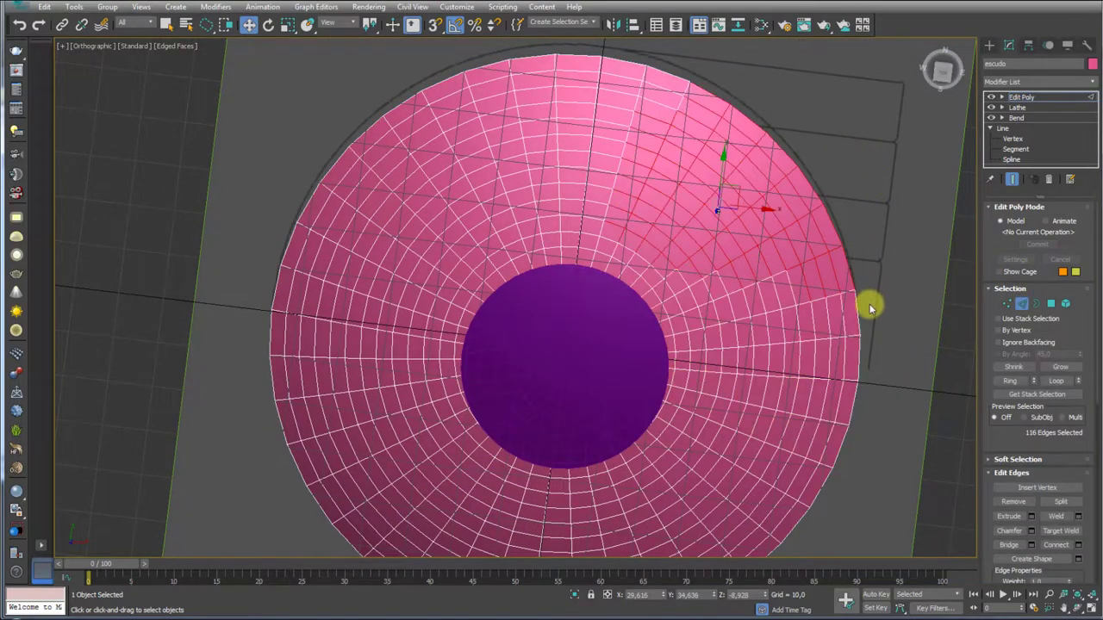
pyautogui.click(1018, 98)
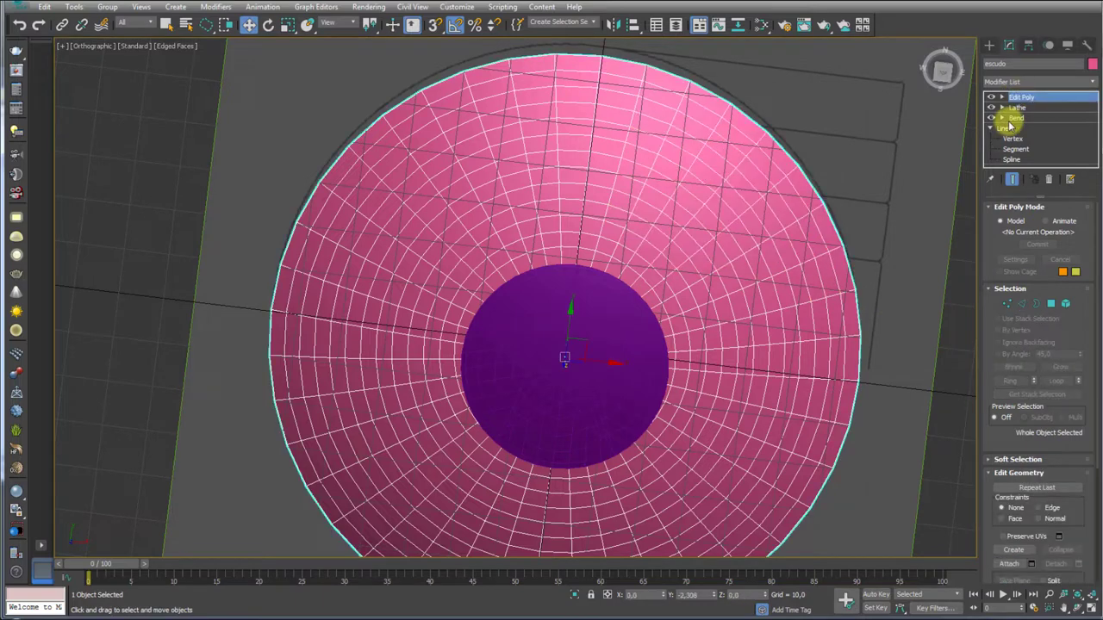
pyautogui.click(1092, 82)
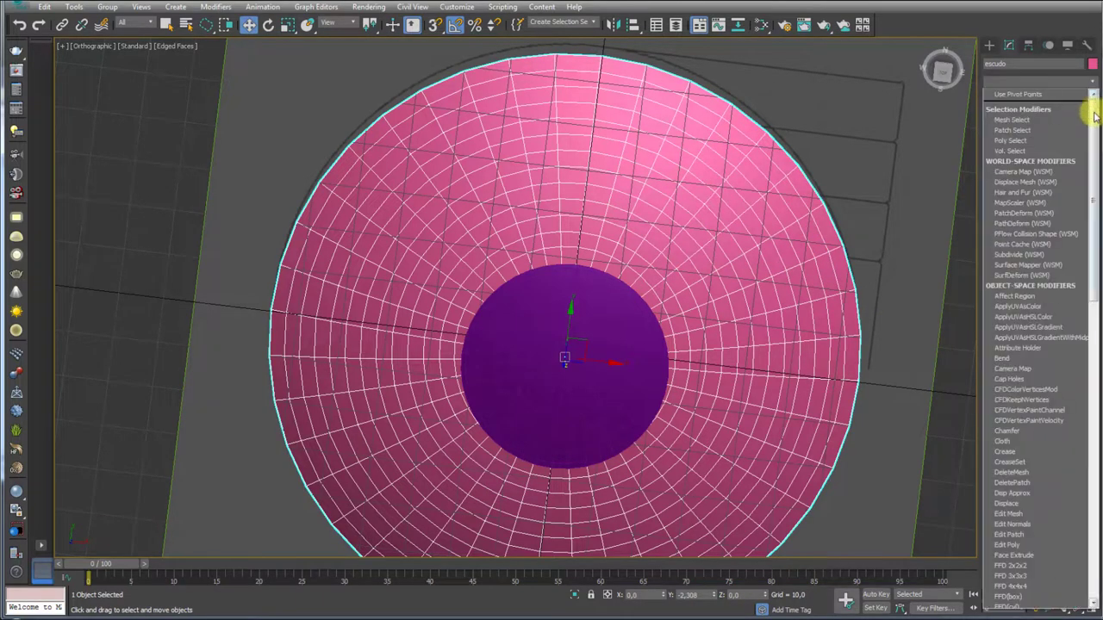
pyautogui.click(965, 239)
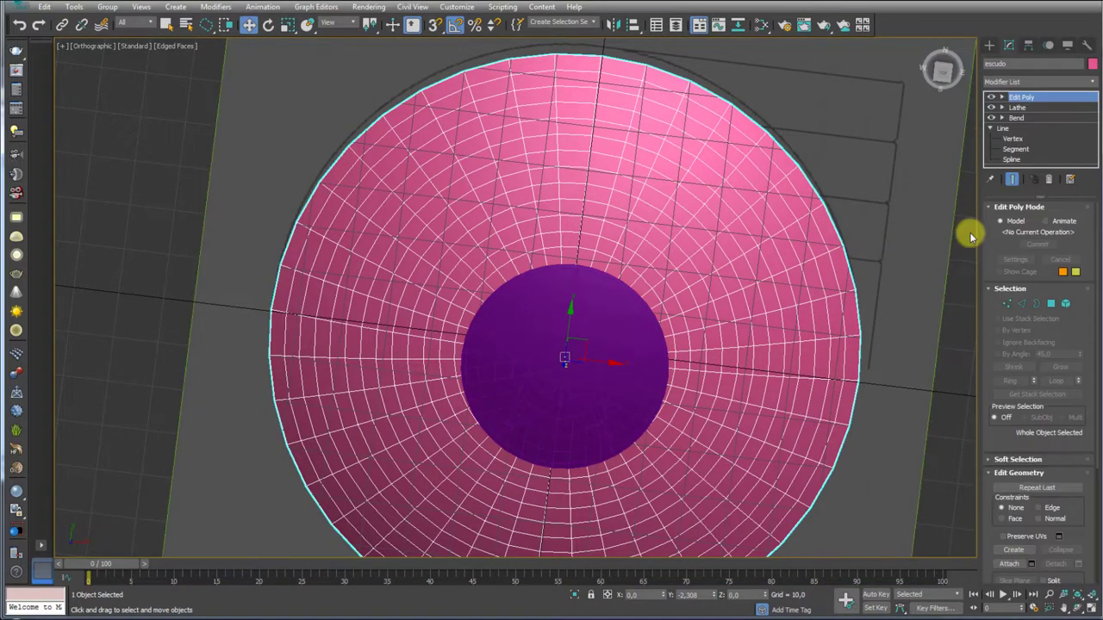
pyautogui.moveTo(838, 253)
pyautogui.keyDown('alt'); pyautogui.mouseDown(button='middle')
pyautogui.moveTo(830, 315)
pyautogui.moveTo(813, 313)
pyautogui.moveTo(825, 266)
pyautogui.moveTo(833, 300)
pyautogui.moveTo(829, 268)
pyautogui.mouseUp(button='middle'); pyautogui.keyUp('alt')
# Add a Shell modifier to the escudo dome with Outer Amount 0 and Inner Amount 0,69
pyautogui.click(1092, 84)
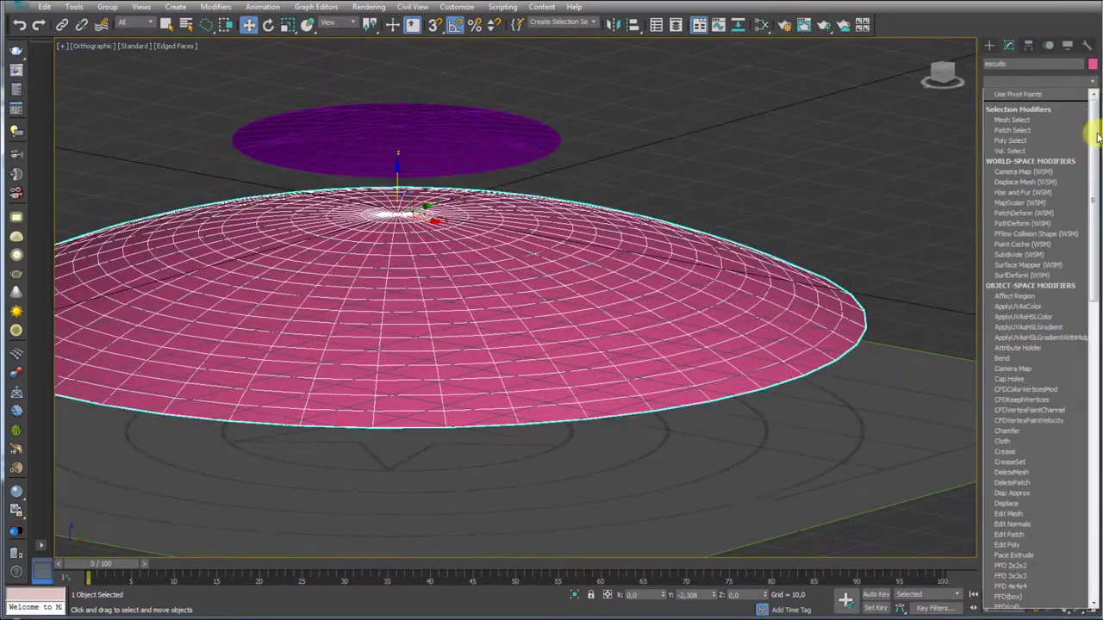
pyautogui.moveTo(1092, 112); pyautogui.dragTo(1088, 440)
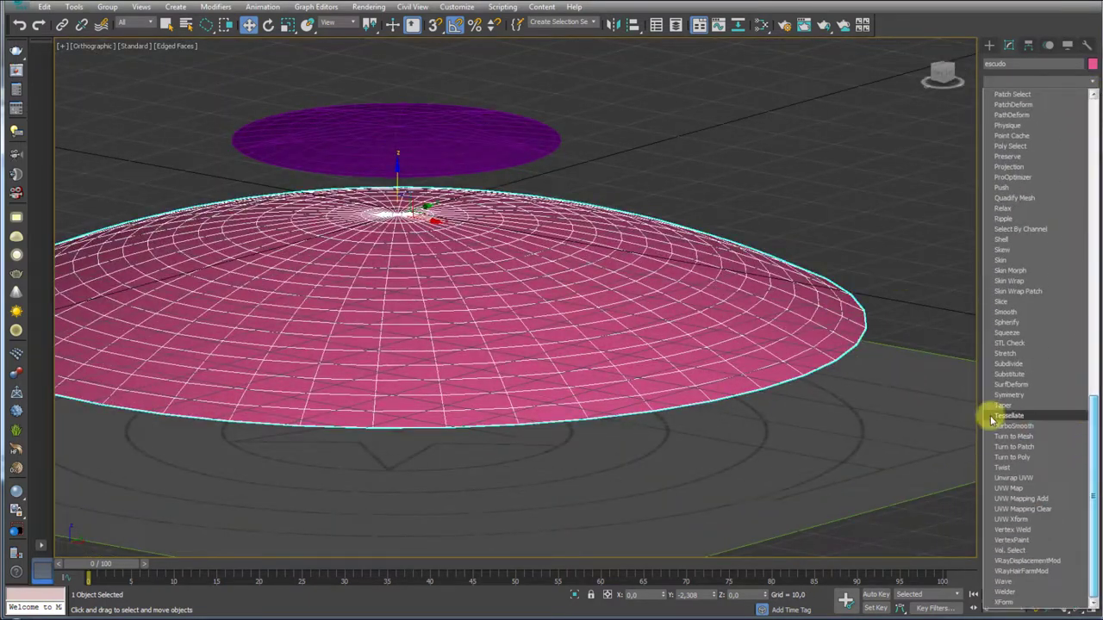
pyautogui.click(1002, 239)
pyautogui.keyDown('alt'); pyautogui.moveTo(879, 296); pyautogui.dragTo(865, 319, button='middle'); pyautogui.keyUp('alt')
pyautogui.scroll(2, 865, 319)
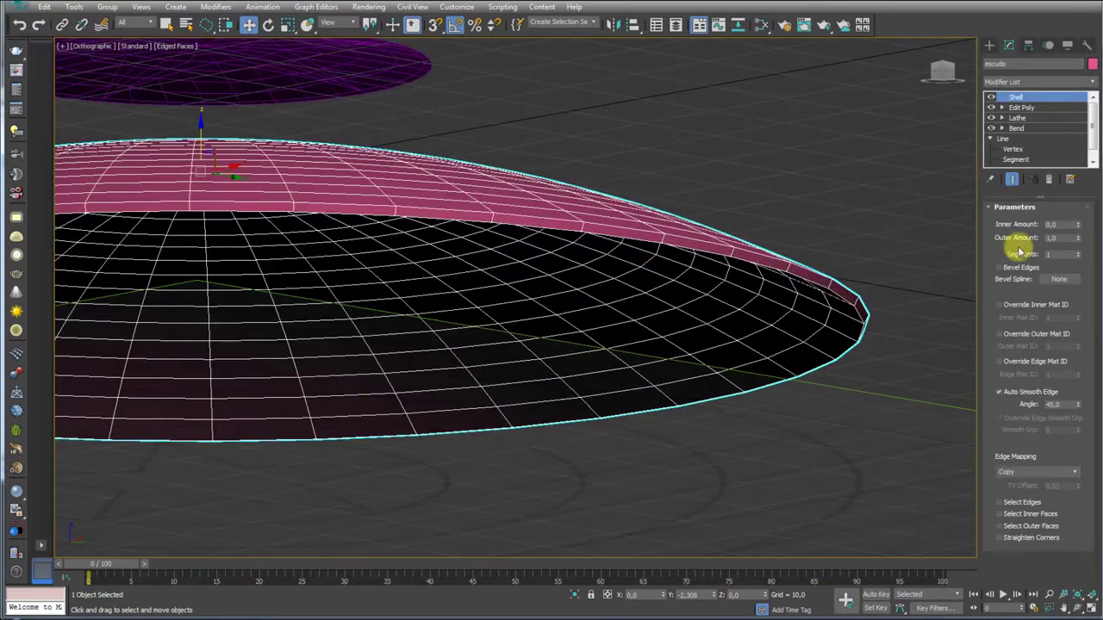
pyautogui.rightClick(1075, 237)
pyautogui.moveTo(1077, 224)
pyautogui.mouseDown()
pyautogui.moveTo(1075, 157)
pyautogui.moveTo(1073, 196)
pyautogui.moveTo(1076, 180)
pyautogui.mouseUp()
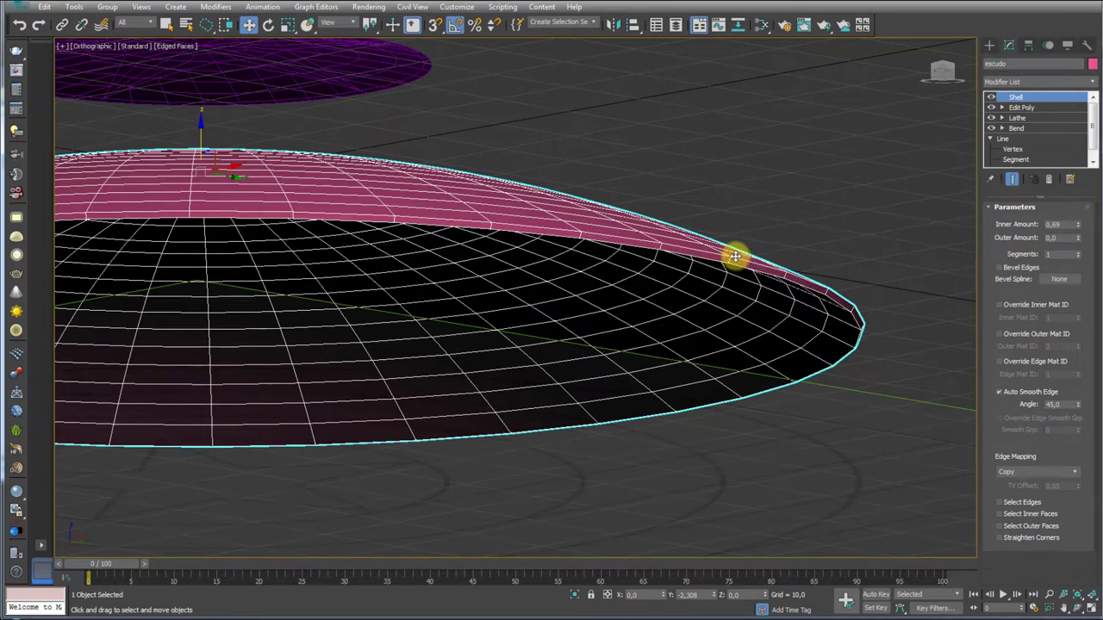
# In Top view, add a second Edit Poly above Shell in Edge mode and frame the shield's top
pyautogui.press('t')
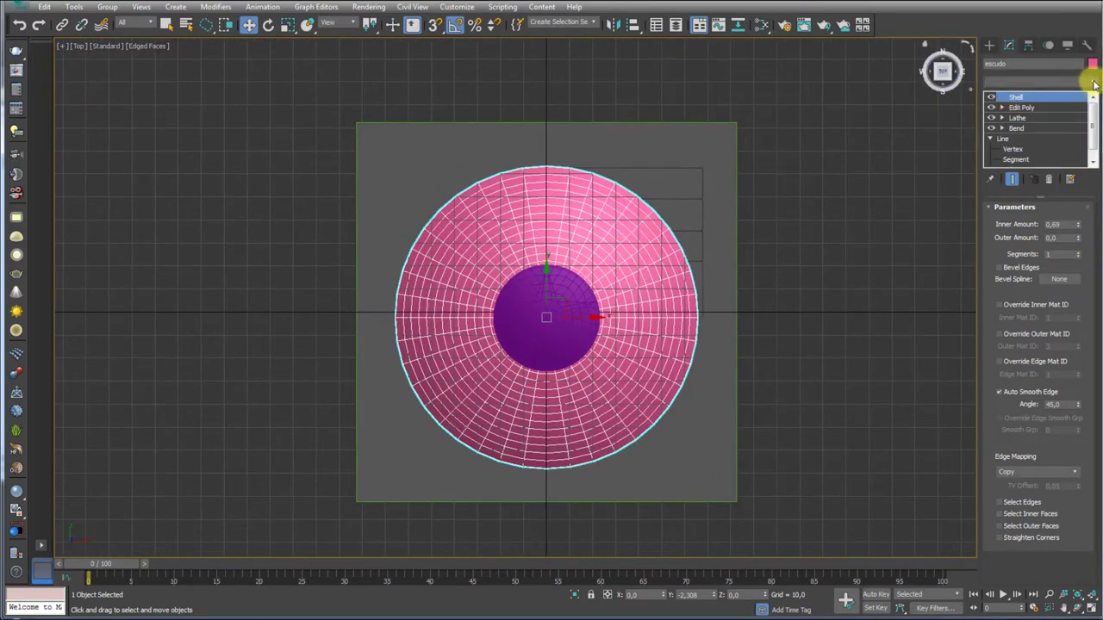
pyautogui.click(1095, 84)
pyautogui.scroll(-5, 1051, 224)
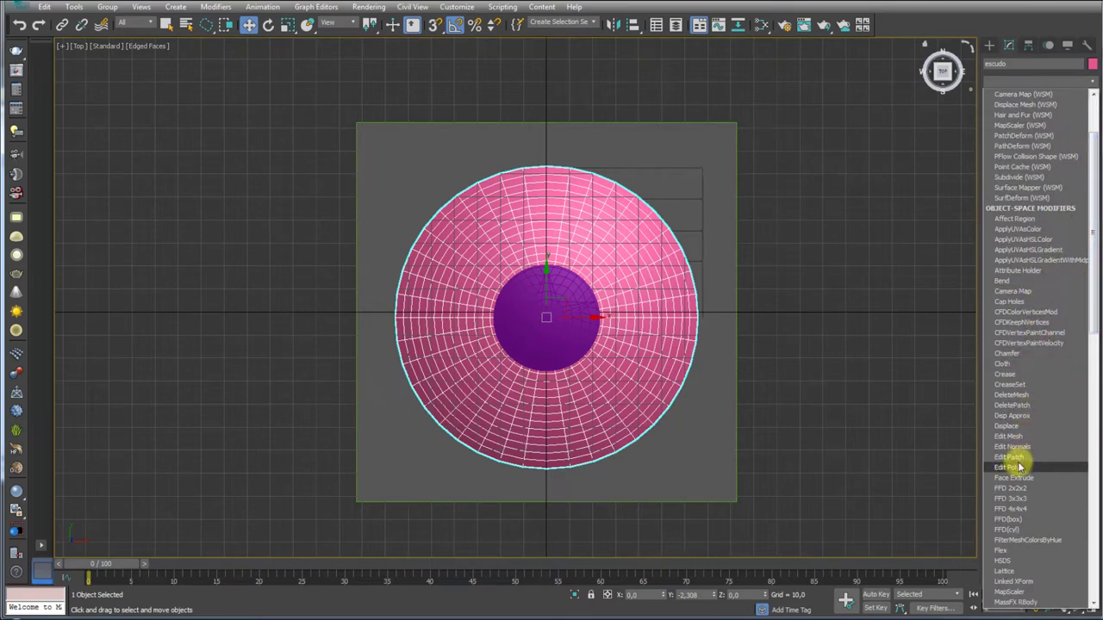
pyautogui.click(1019, 467)
pyautogui.click(1020, 305)
pyautogui.scroll(2, 591, 209)
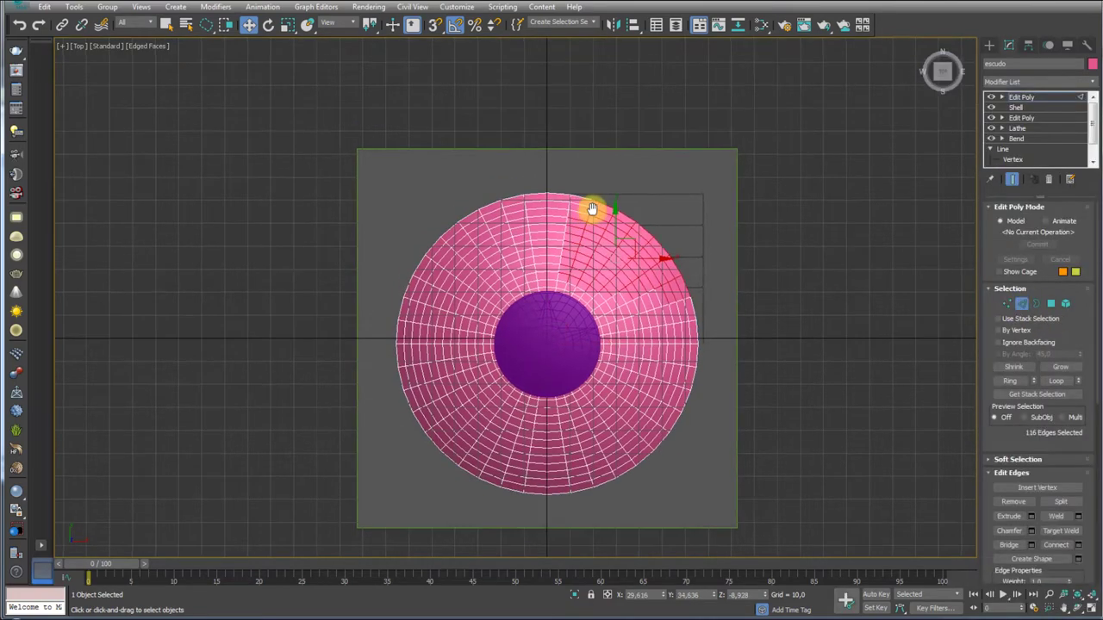
pyautogui.scroll(4, 591, 209)
pyautogui.moveTo(903, 192); pyautogui.dragTo(916, 354)
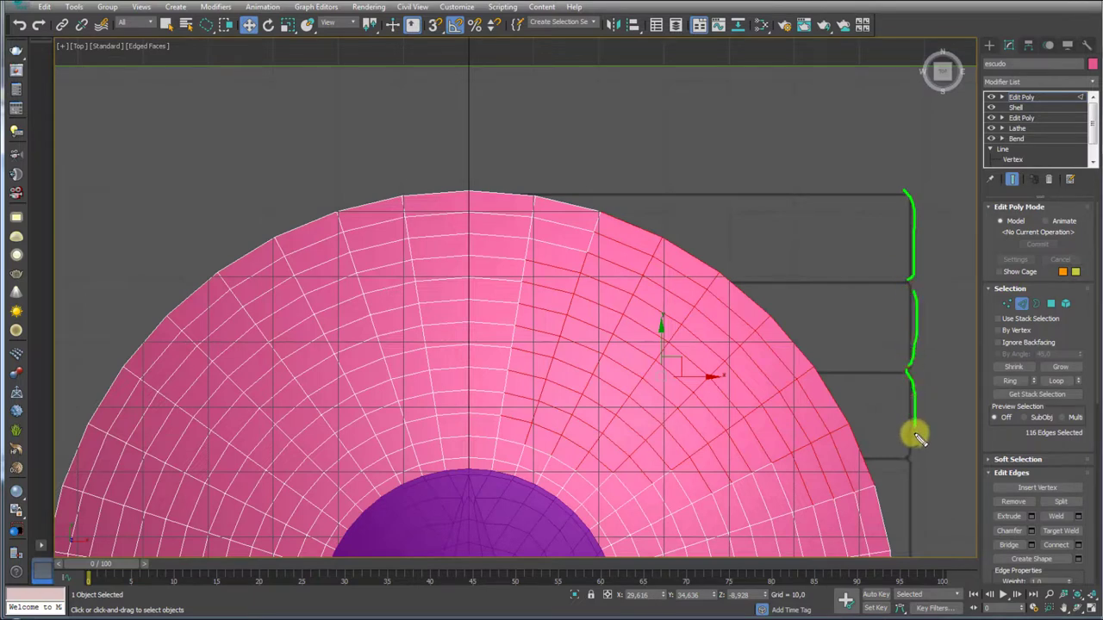
pyautogui.moveTo(495, 257); pyautogui.dragTo(514, 253, button='middle')
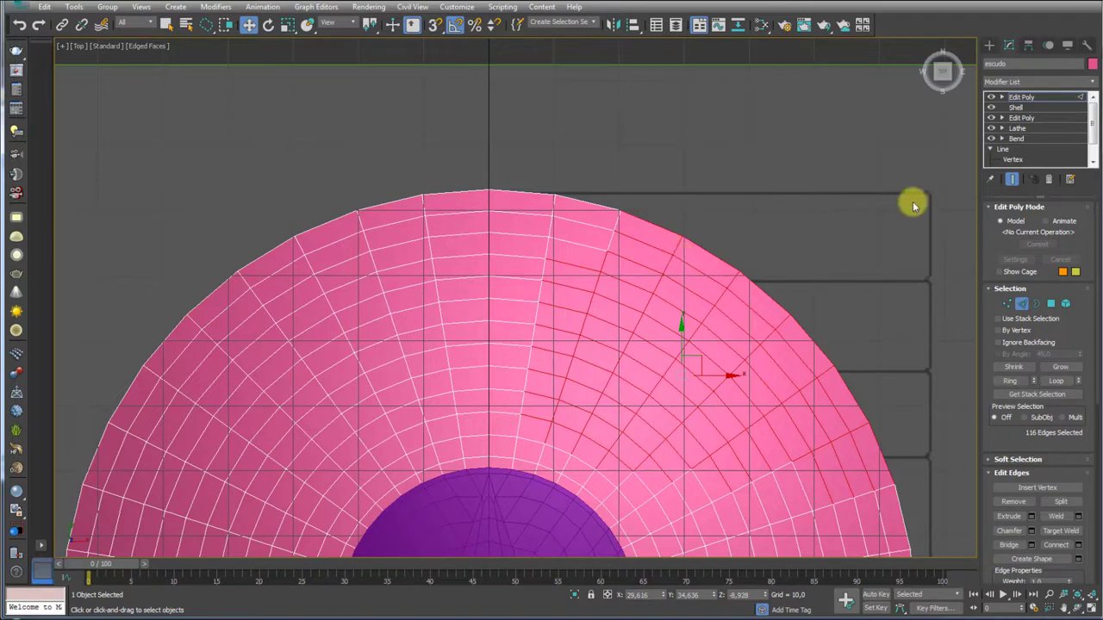
pyautogui.click(1017, 97)
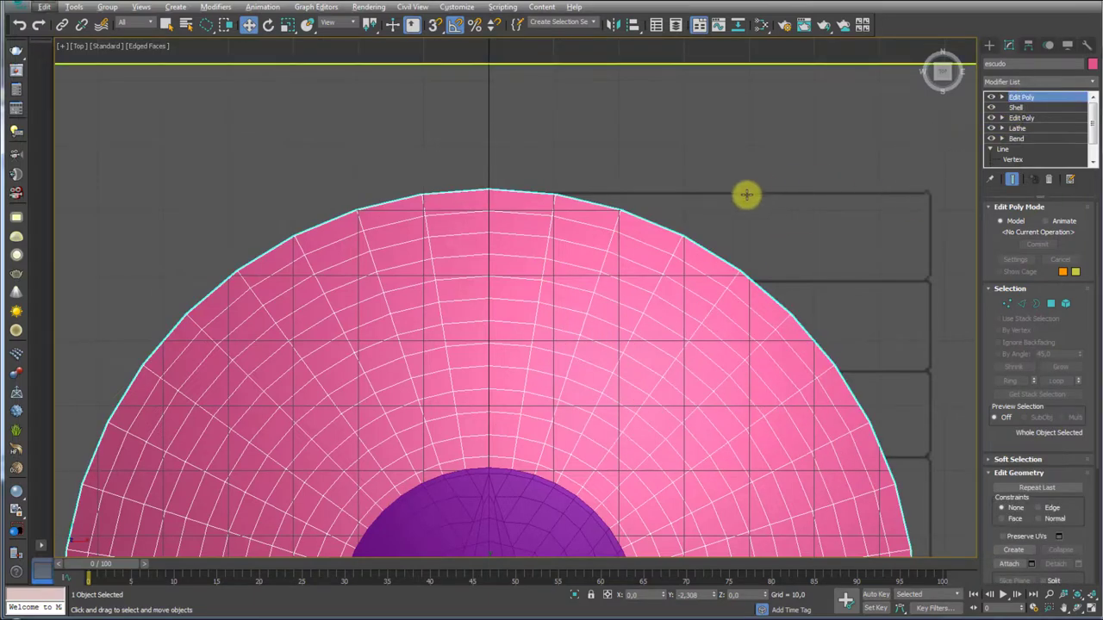
pyautogui.click(524, 266)
pyautogui.moveTo(524, 266); pyautogui.dragTo(544, 213, button='middle')
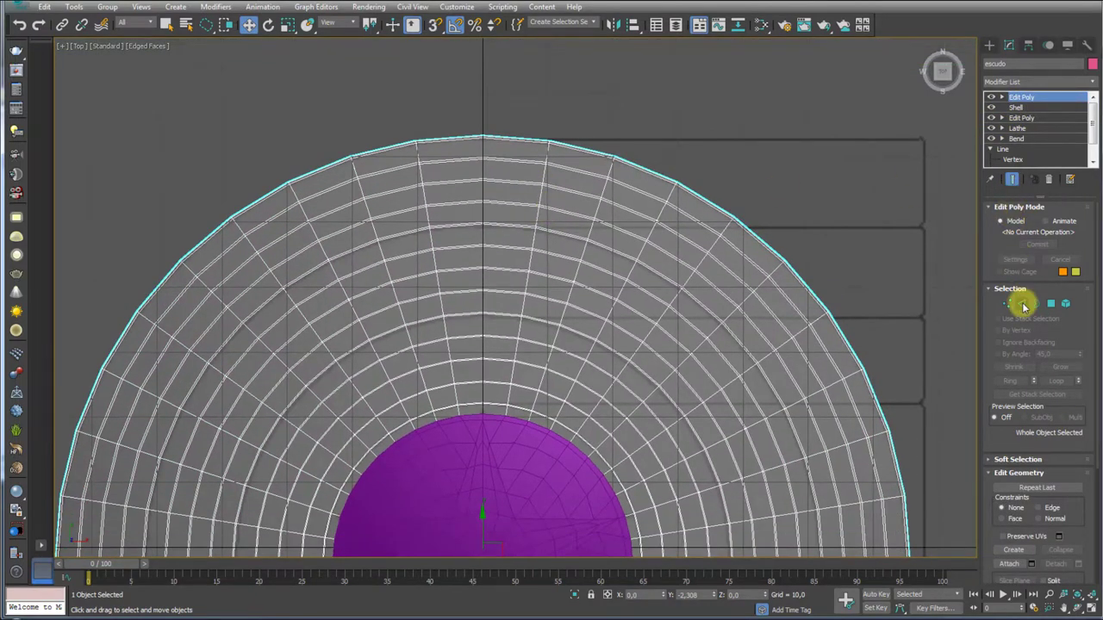
# Select the 16 edges along one radial spoke from rim to centre disc, then view in Perspective
pyautogui.click(1023, 306)
pyautogui.scroll(5, 457, 181)
pyautogui.moveTo(481, 183); pyautogui.dragTo(454, 136)
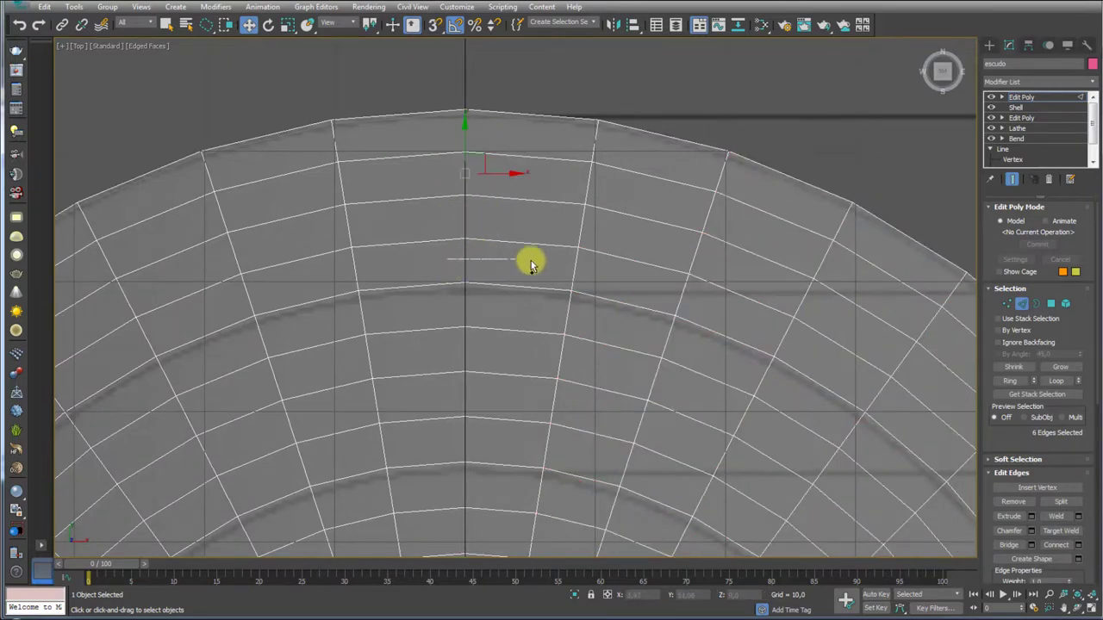
pyautogui.keyDown('ctrl'); pyautogui.click(574, 241); pyautogui.keyUp('ctrl')
pyautogui.moveTo(574, 241); pyautogui.dragTo(508, 317, button='middle')
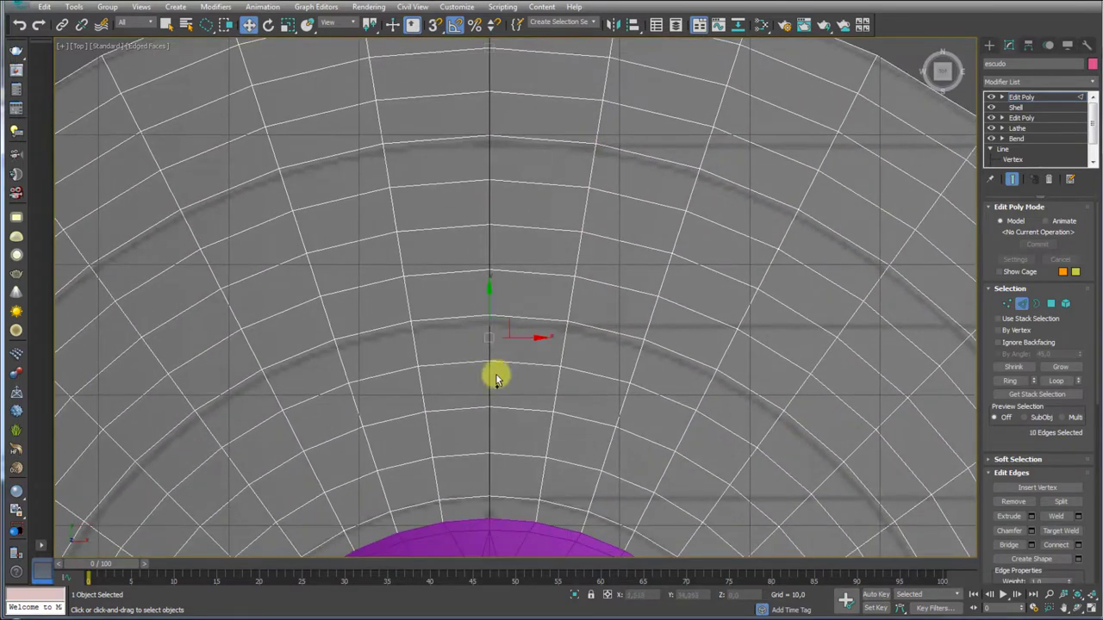
pyautogui.moveTo(479, 382); pyautogui.dragTo(515, 392)
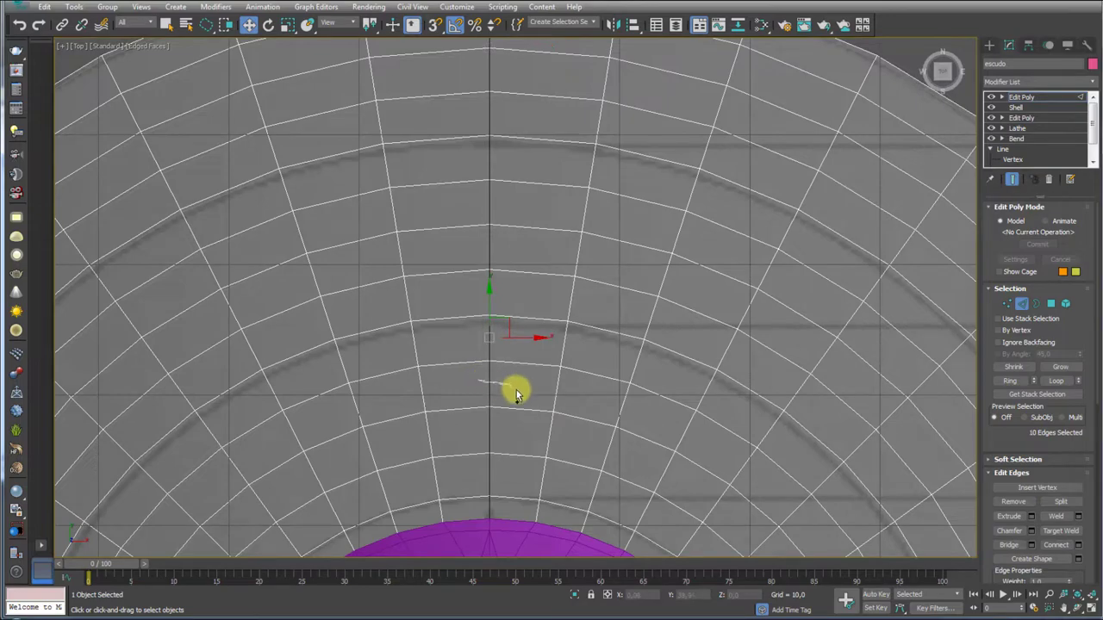
pyautogui.keyDown('ctrl'); pyautogui.click(512, 470); pyautogui.keyUp('ctrl')
pyautogui.scroll(-3, 601, 315)
pyautogui.scroll(-2, 692, 284)
pyautogui.press('p')
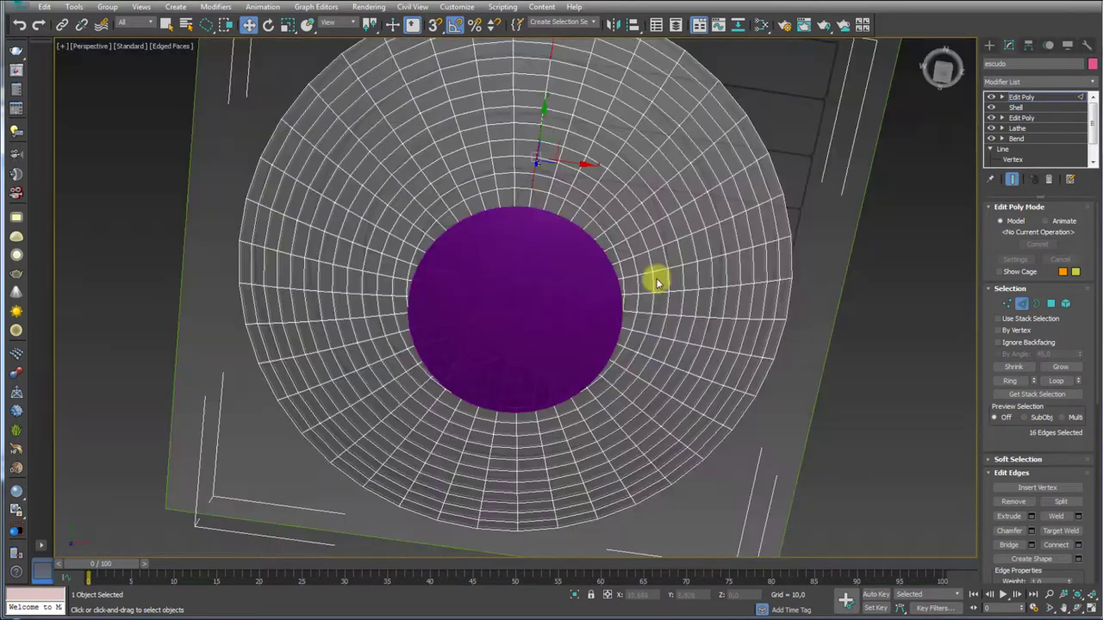
pyautogui.moveTo(657, 279)
pyautogui.keyDown('alt'); pyautogui.mouseDown(button='middle')
pyautogui.moveTo(598, 216)
pyautogui.moveTo(598, 202)
pyautogui.moveTo(597, 415)
pyautogui.moveTo(542, 263)
pyautogui.mouseUp(button='middle'); pyautogui.keyUp('alt')
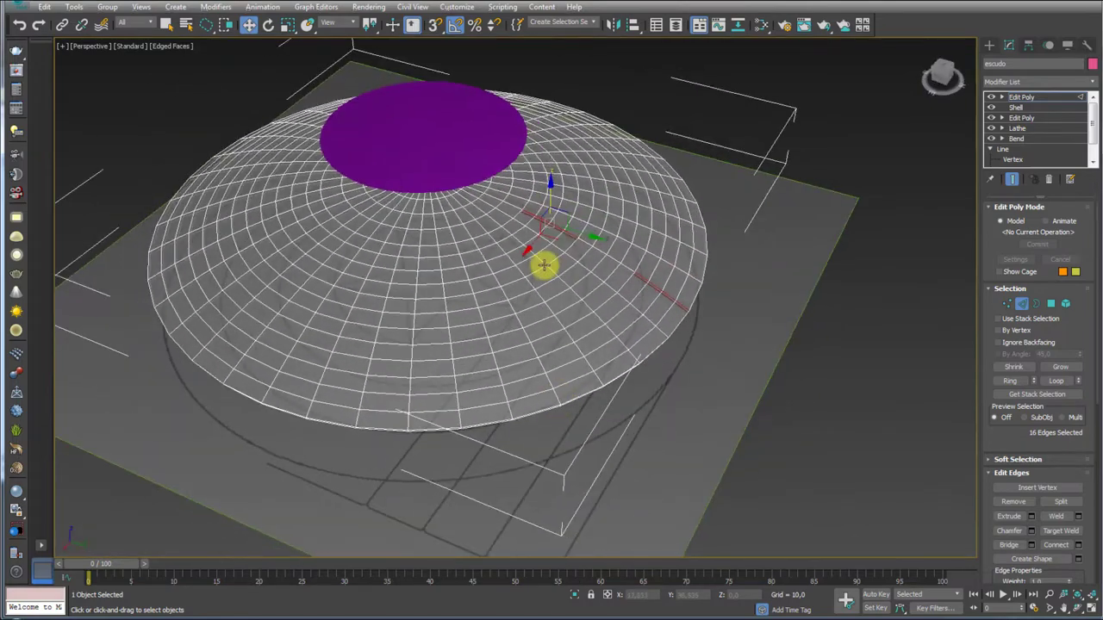
pyautogui.scroll(5, 548, 265)
pyautogui.scroll(-2, 554, 266)
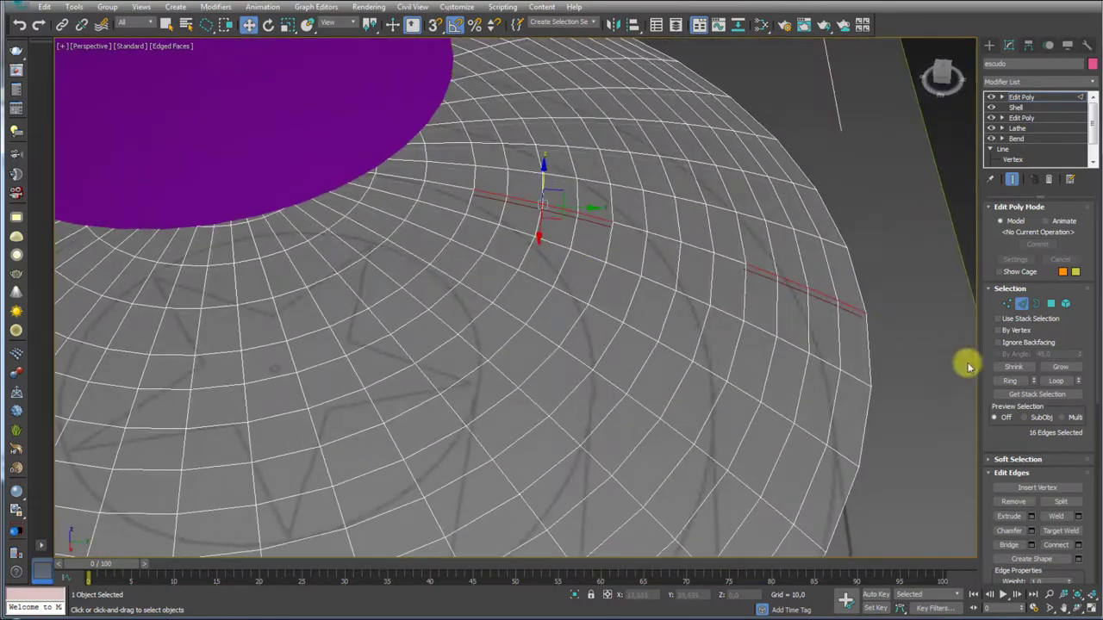
# Expand the spoke edges into rings and convert them into a 640-polygon selection
pyautogui.click(1009, 381)
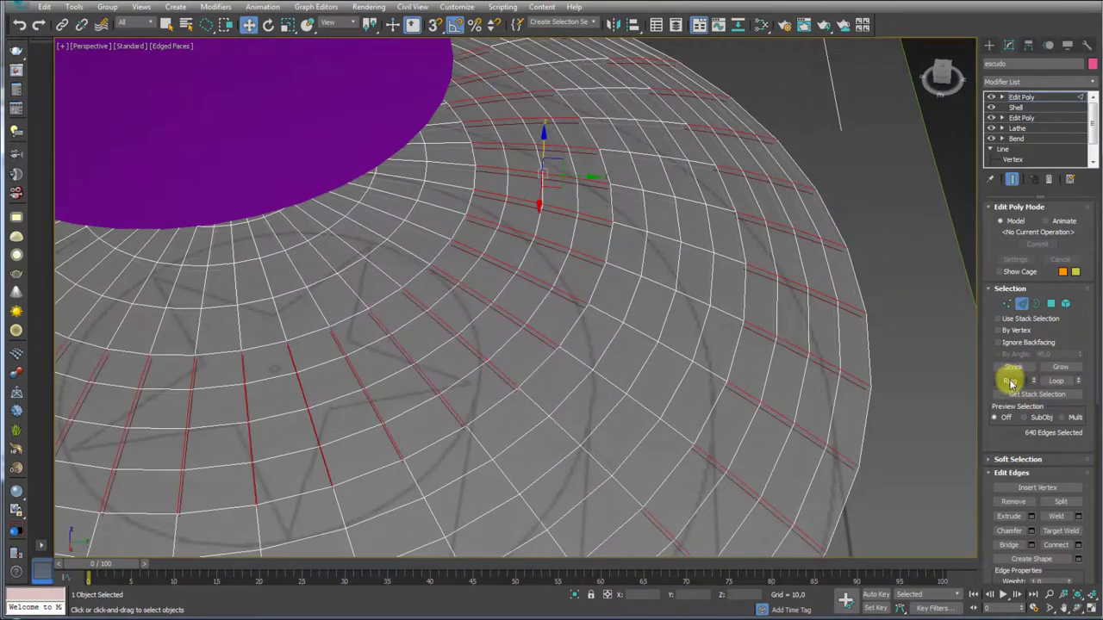
pyautogui.keyDown('ctrl'); pyautogui.click(1052, 307); pyautogui.keyUp('ctrl')
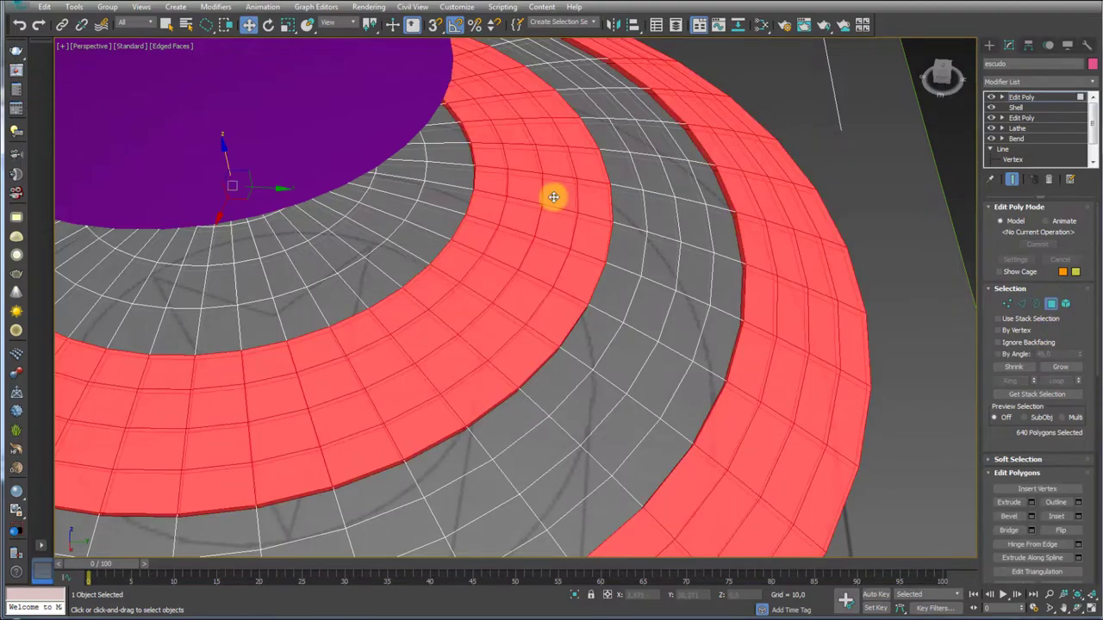
pyautogui.scroll(-4, 554, 197)
pyautogui.scroll(3, 591, 204)
# Frame the whole shield from the top to inspect the two selected ring bands
pyautogui.keyDown('alt'); pyautogui.moveTo(573, 214); pyautogui.dragTo(578, 239, button='middle'); pyautogui.keyUp('alt')
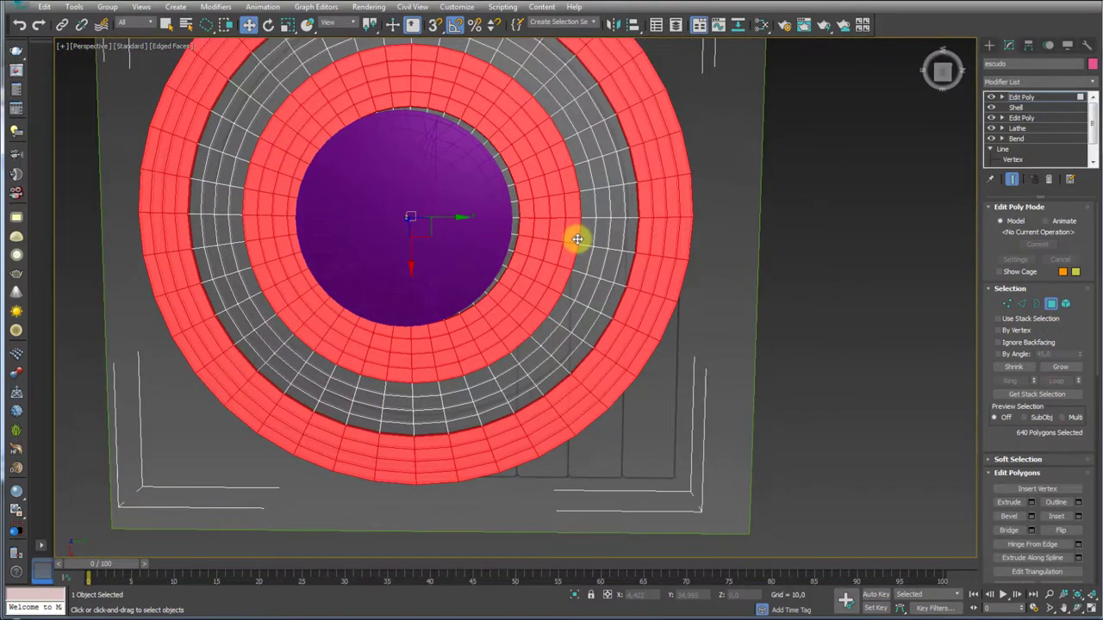
pyautogui.press('t')
pyautogui.moveTo(611, 293); pyautogui.dragTo(564, 197, button='middle')
pyautogui.moveTo(675, 162); pyautogui.dragTo(677, 266, button='middle')
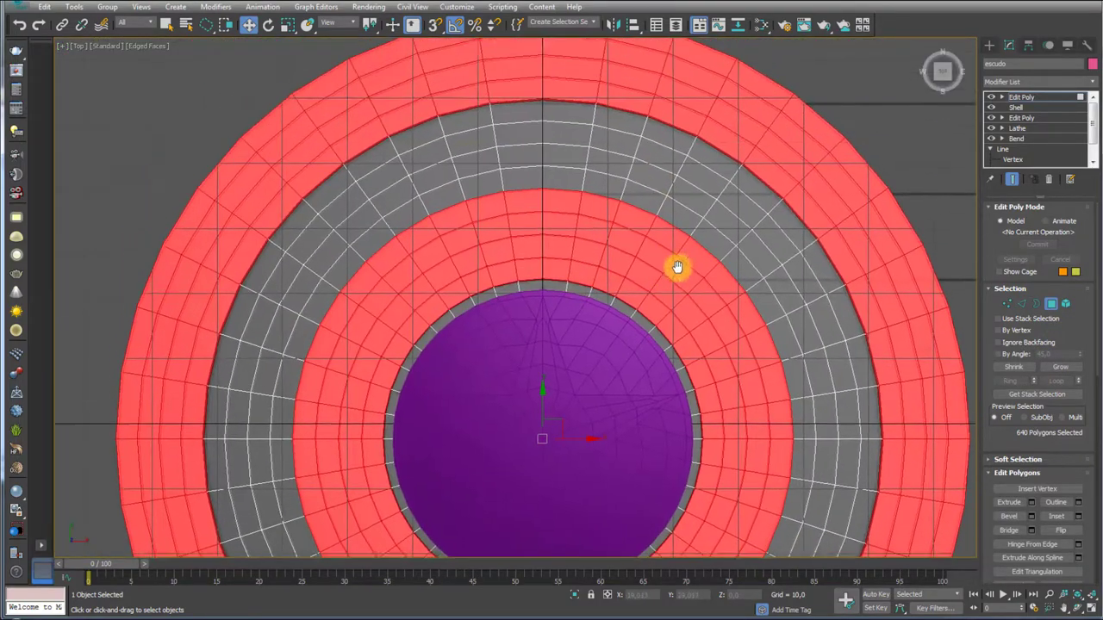
pyautogui.press('z')
pyautogui.moveTo(679, 328)
pyautogui.keyDown('alt'); pyautogui.mouseDown(button='middle')
pyautogui.moveTo(664, 141)
pyautogui.moveTo(620, 288)
pyautogui.mouseUp(button='middle'); pyautogui.keyUp('alt')
pyautogui.scroll(3, 753, 251)
pyautogui.scroll(2, 789, 262)
pyautogui.scroll(2, 776, 266)
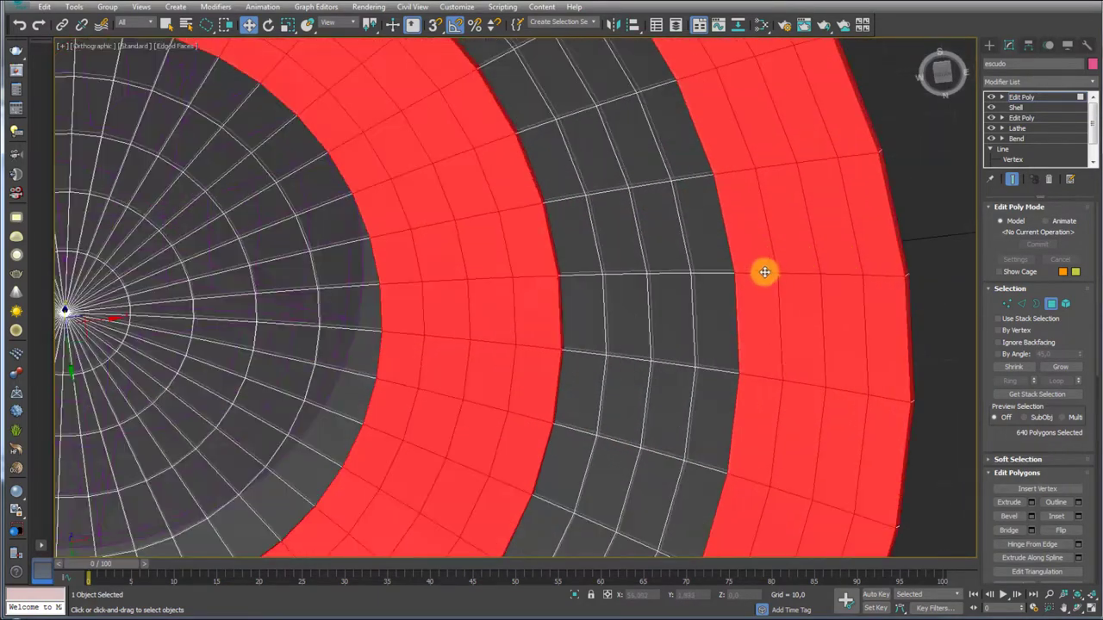
pyautogui.scroll(-5, 741, 246)
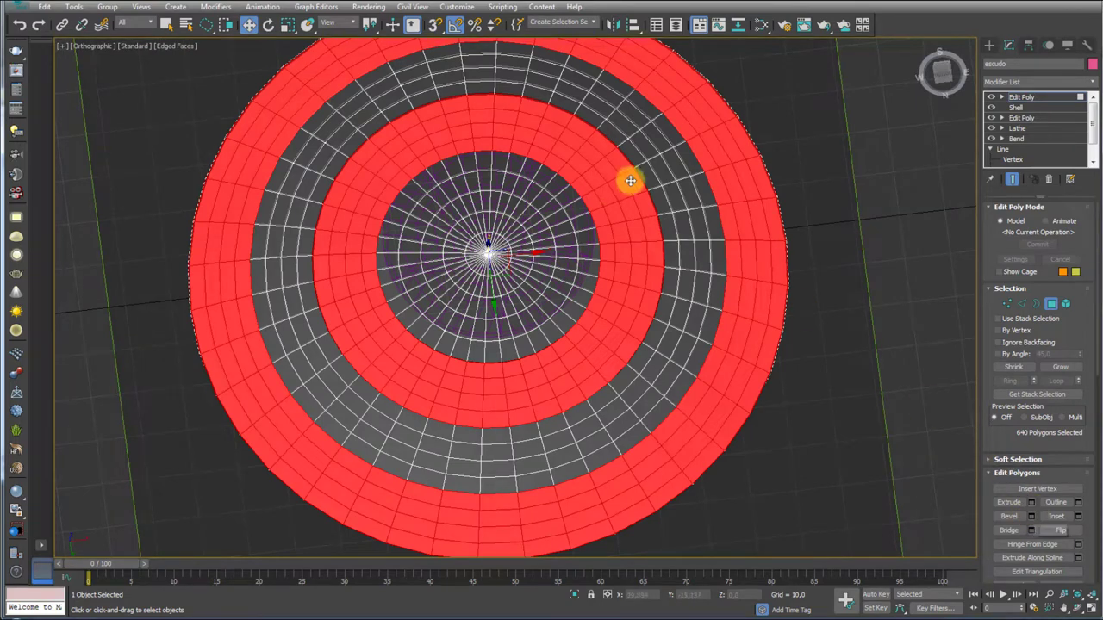
pyautogui.scroll(3, 631, 180)
pyautogui.click(1031, 516)
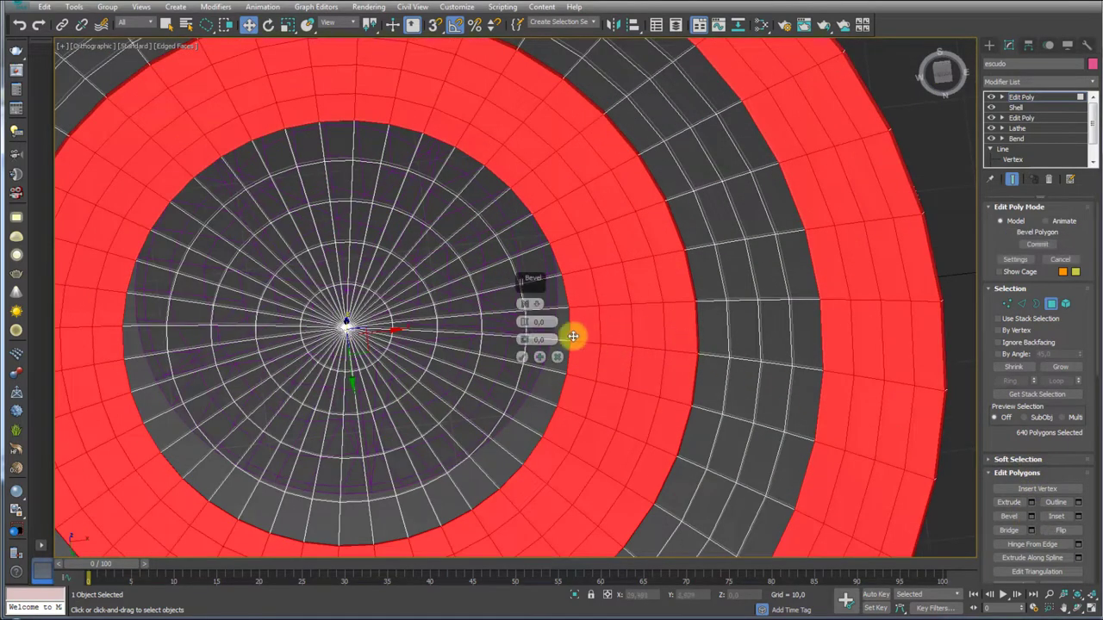
pyautogui.click(538, 305)
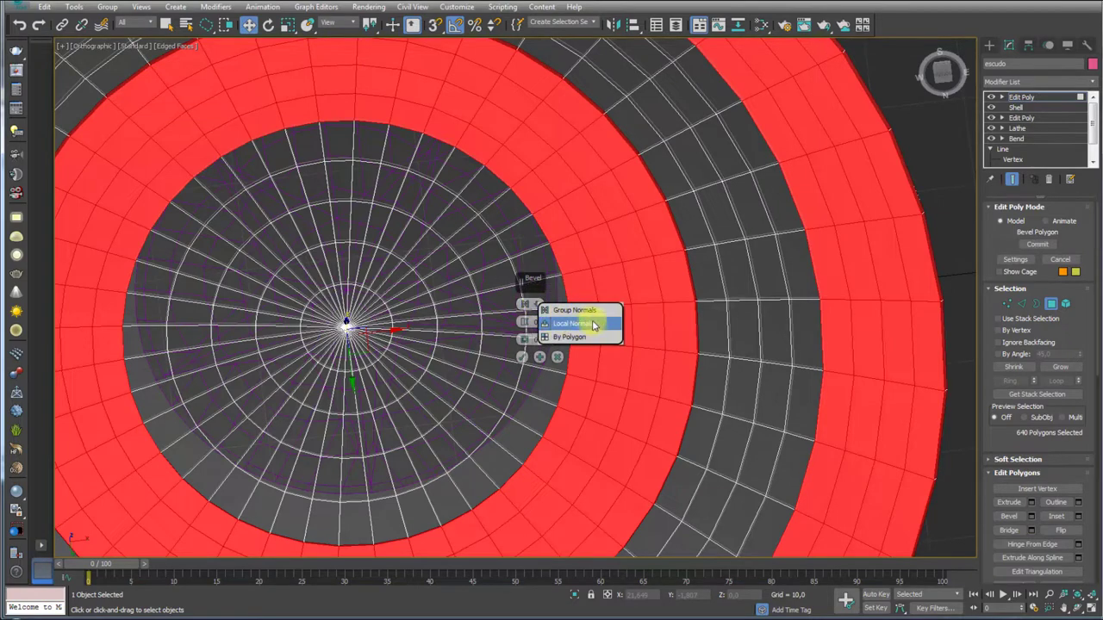
pyautogui.click(579, 326)
pyautogui.moveTo(522, 324); pyautogui.dragTo(524, 342)
pyautogui.moveTo(546, 337)
pyautogui.keyDown('alt'); pyautogui.mouseDown(button='middle')
pyautogui.moveTo(733, 316)
pyautogui.moveTo(748, 354)
pyautogui.moveTo(734, 285)
pyautogui.moveTo(724, 315)
pyautogui.moveTo(689, 295)
pyautogui.moveTo(725, 264)
pyautogui.moveTo(689, 284)
pyautogui.mouseUp(button='middle'); pyautogui.keyUp('alt')
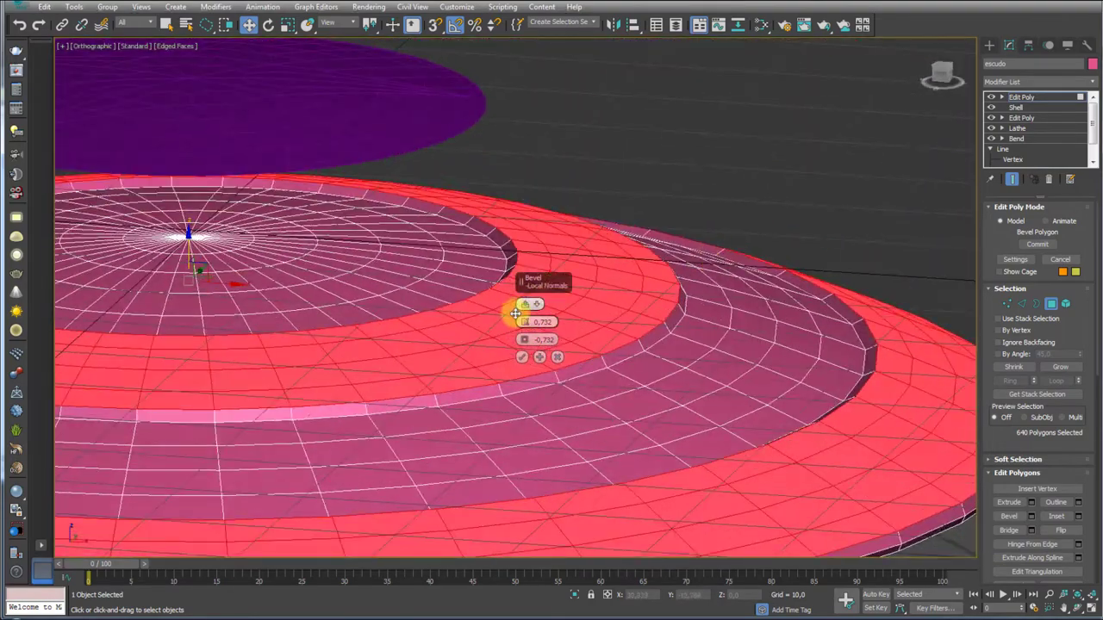
pyautogui.moveTo(522, 319); pyautogui.dragTo(527, 329)
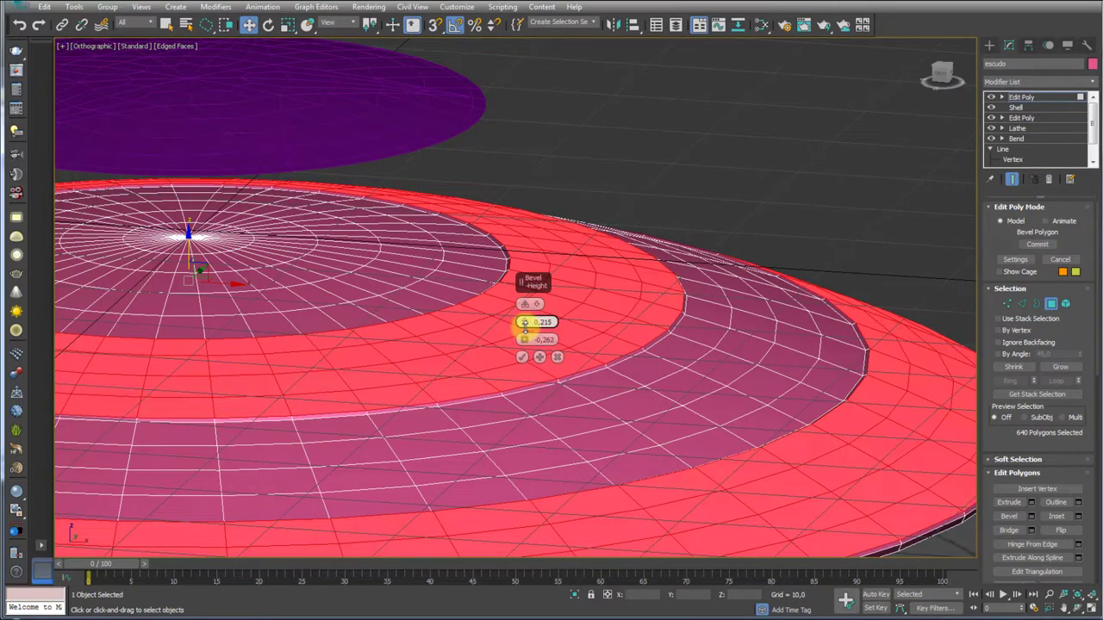
pyautogui.click(559, 357)
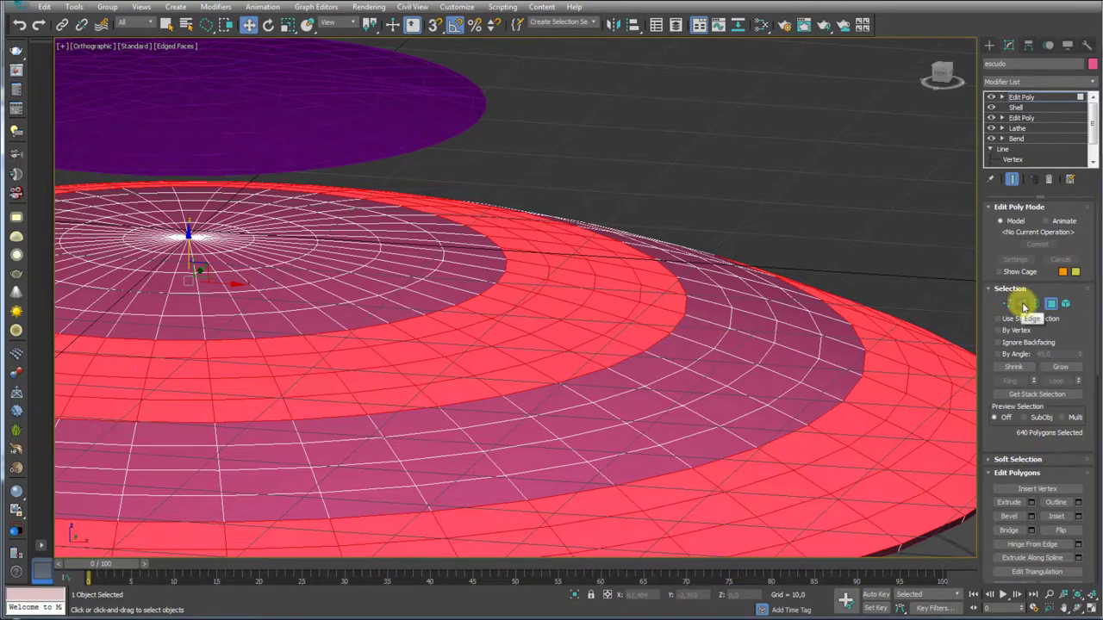
pyautogui.click(1024, 307)
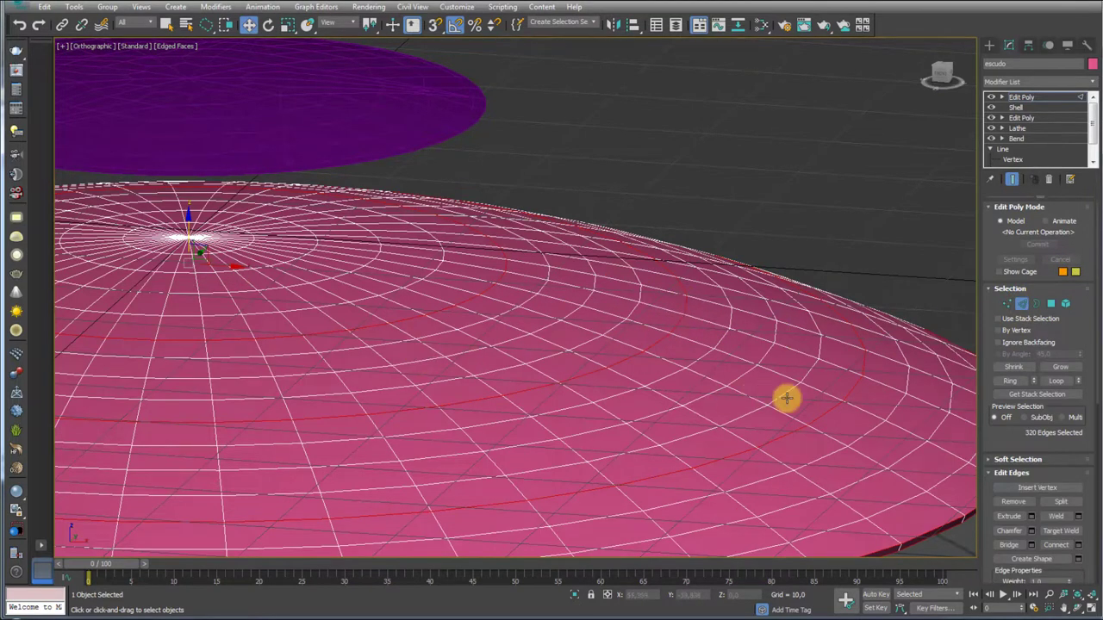
pyautogui.click(1031, 517)
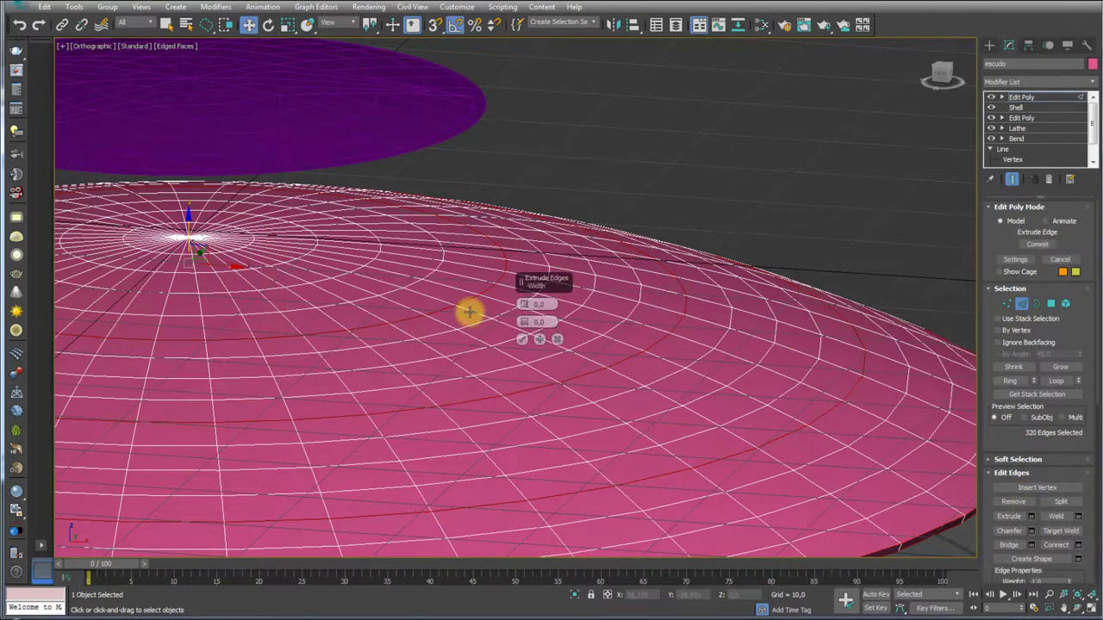
pyautogui.moveTo(527, 308); pyautogui.dragTo(526, 328)
pyautogui.moveTo(701, 331)
pyautogui.keyDown('alt'); pyautogui.mouseDown(button='middle')
pyautogui.moveTo(701, 369)
pyautogui.moveTo(719, 253)
pyautogui.moveTo(715, 358)
pyautogui.moveTo(715, 338)
pyautogui.moveTo(702, 374)
pyautogui.moveTo(665, 414)
pyautogui.moveTo(750, 308)
pyautogui.moveTo(612, 310)
pyautogui.mouseUp(button='middle'); pyautogui.keyUp('alt')
pyautogui.scroll(-3, 657, 343)
pyautogui.scroll(3, 736, 334)
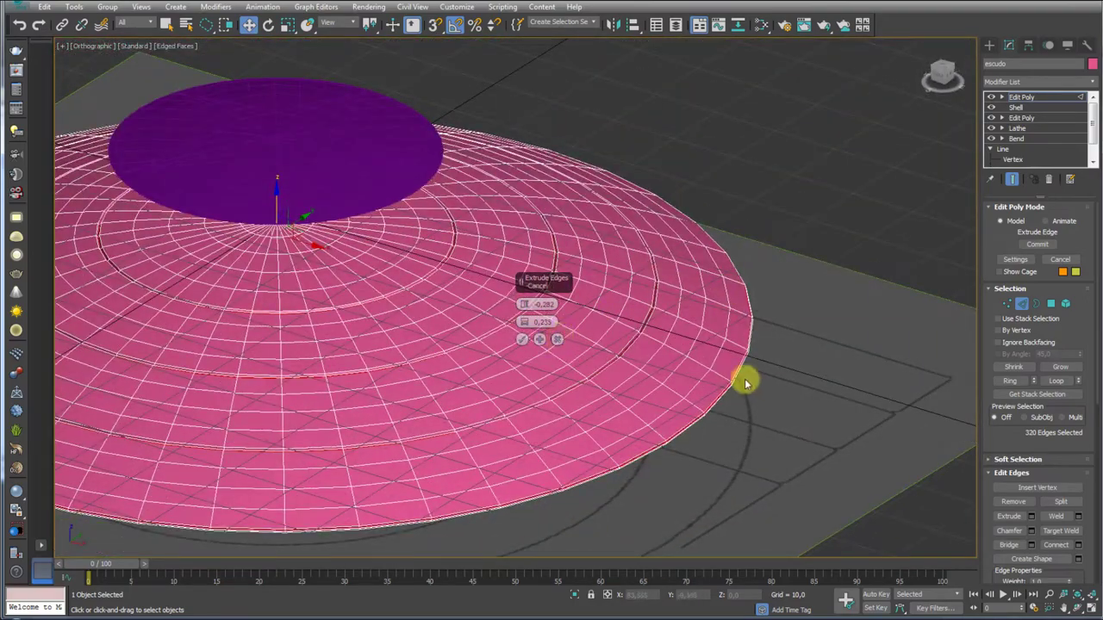
pyautogui.scroll(3, 745, 383)
pyautogui.scroll(2, 706, 328)
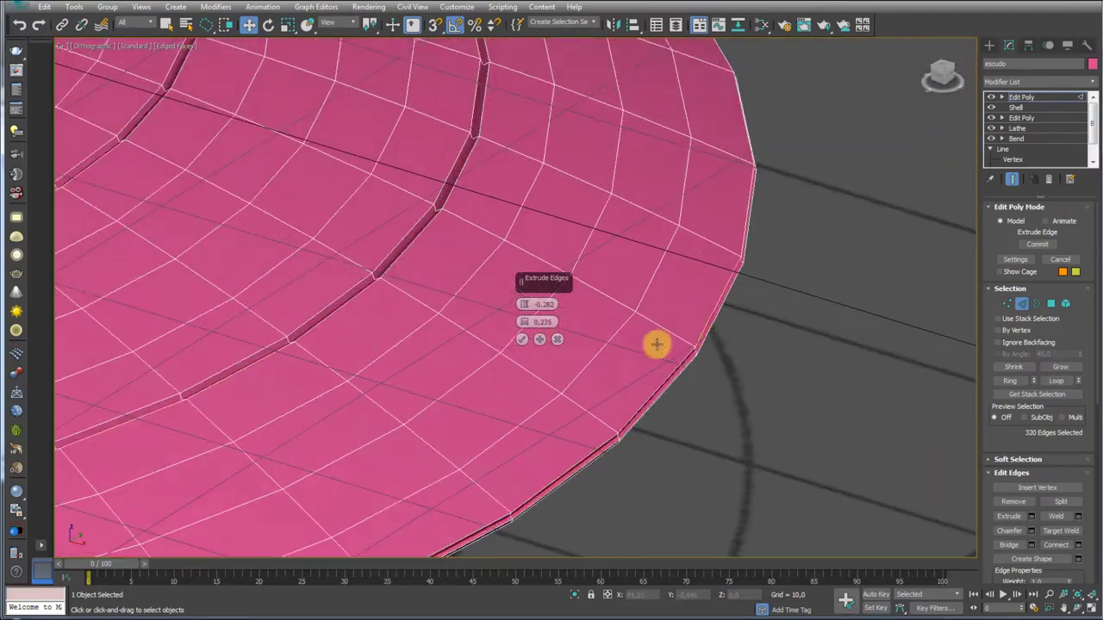
pyautogui.click(557, 339)
pyautogui.scroll(-2, 724, 318)
pyautogui.scroll(-2, 724, 318)
pyautogui.scroll(-3, 715, 301)
pyautogui.scroll(-2, 695, 277)
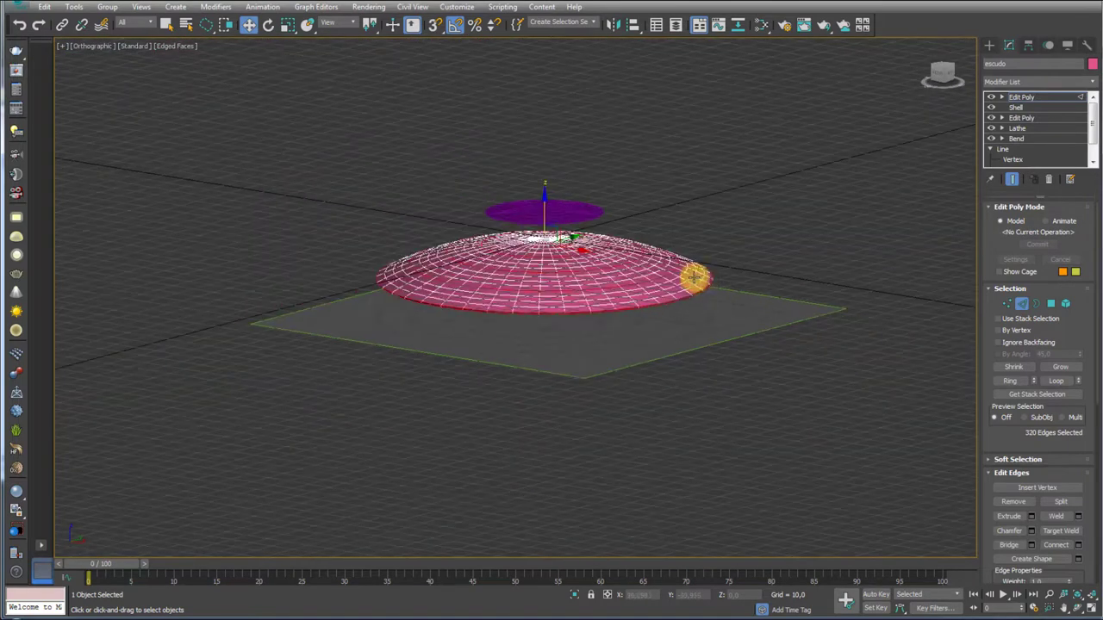
pyautogui.press('t')
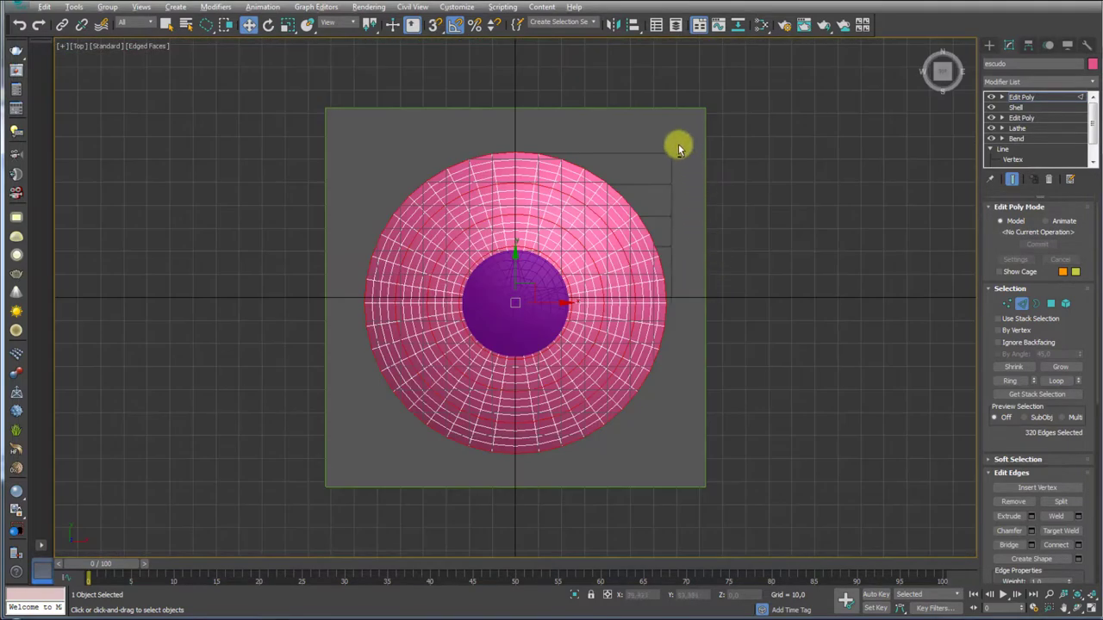
# Lasso-deselect the unwanted edges around the disc in Top view
pyautogui.moveTo(678, 148); pyautogui.dragTo(504, 153)
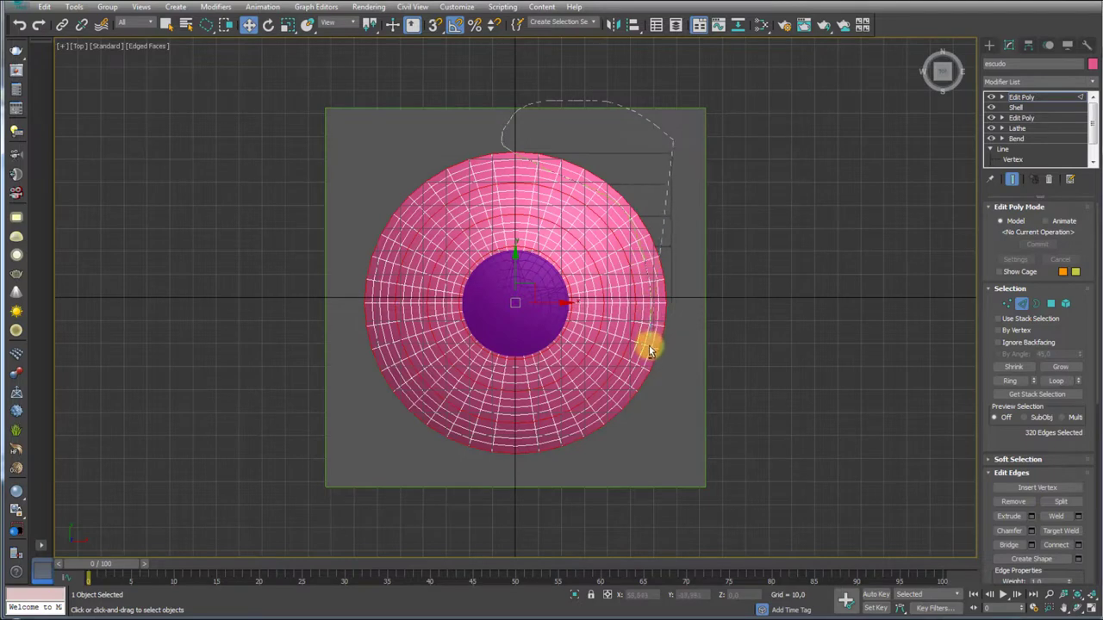
pyautogui.moveTo(651, 349)
pyautogui.mouseDown()
pyautogui.moveTo(517, 424)
pyautogui.moveTo(491, 166)
pyautogui.mouseUp()
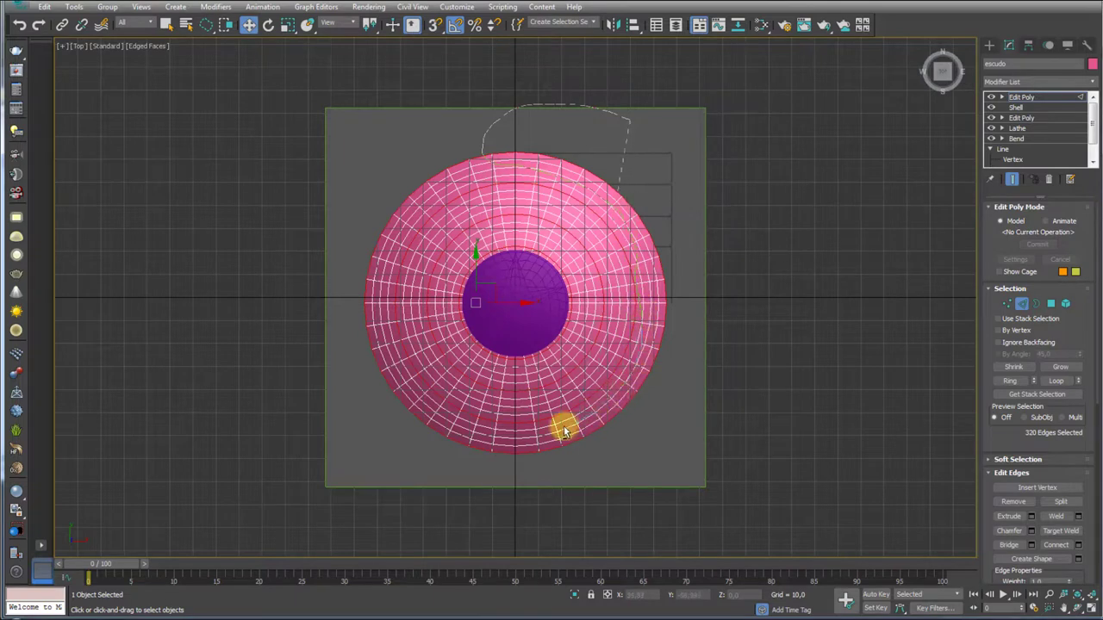
pyautogui.moveTo(626, 389); pyautogui.dragTo(428, 107)
pyautogui.moveTo(317, 126); pyautogui.dragTo(479, 125)
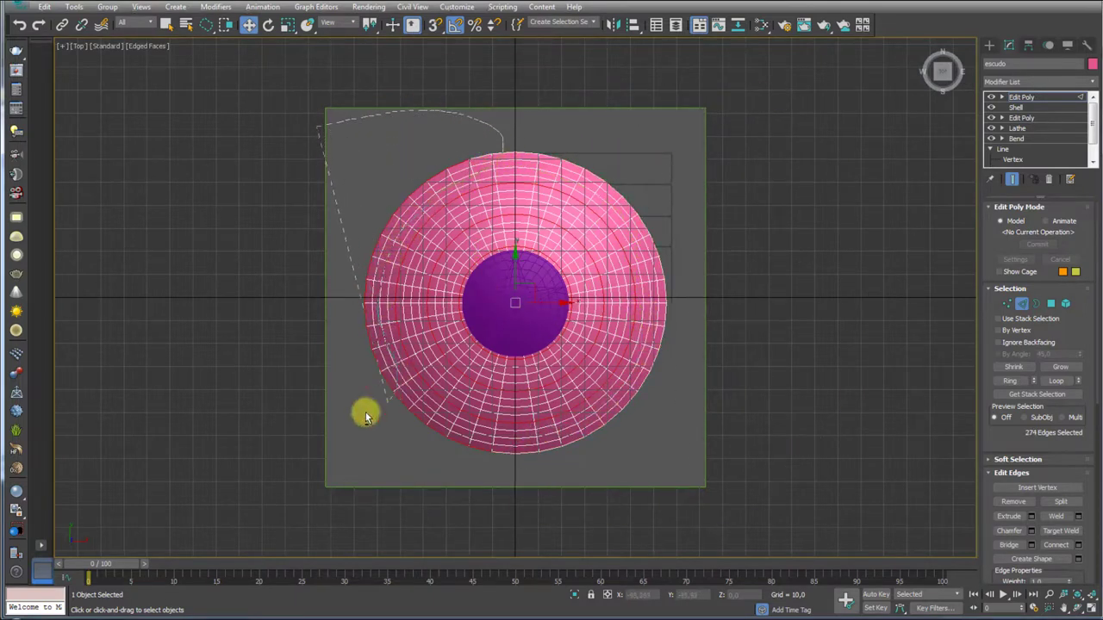
pyautogui.moveTo(365, 417); pyautogui.dragTo(275, 315)
pyautogui.moveTo(550, 476)
pyautogui.mouseDown()
pyautogui.moveTo(358, 497)
pyautogui.moveTo(721, 460)
pyautogui.mouseUp()
pyautogui.scroll(5, 721, 460)
pyautogui.keyDown('alt'); pyautogui.moveTo(721, 461); pyautogui.dragTo(652, 362, button='middle'); pyautogui.keyUp('alt')
pyautogui.scroll(5, 652, 362)
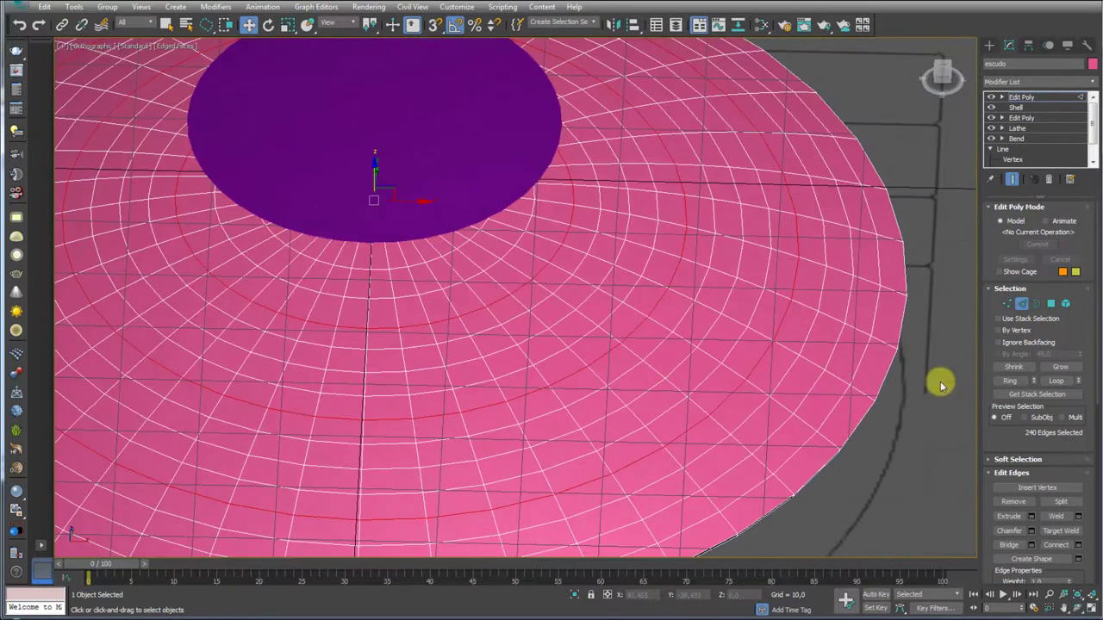
# Extrude the remaining 240 ring edges at height -0,262 to cut sunken grooves
pyautogui.click(1031, 516)
pyautogui.scroll(-5, 699, 302)
pyautogui.scroll(8, 665, 242)
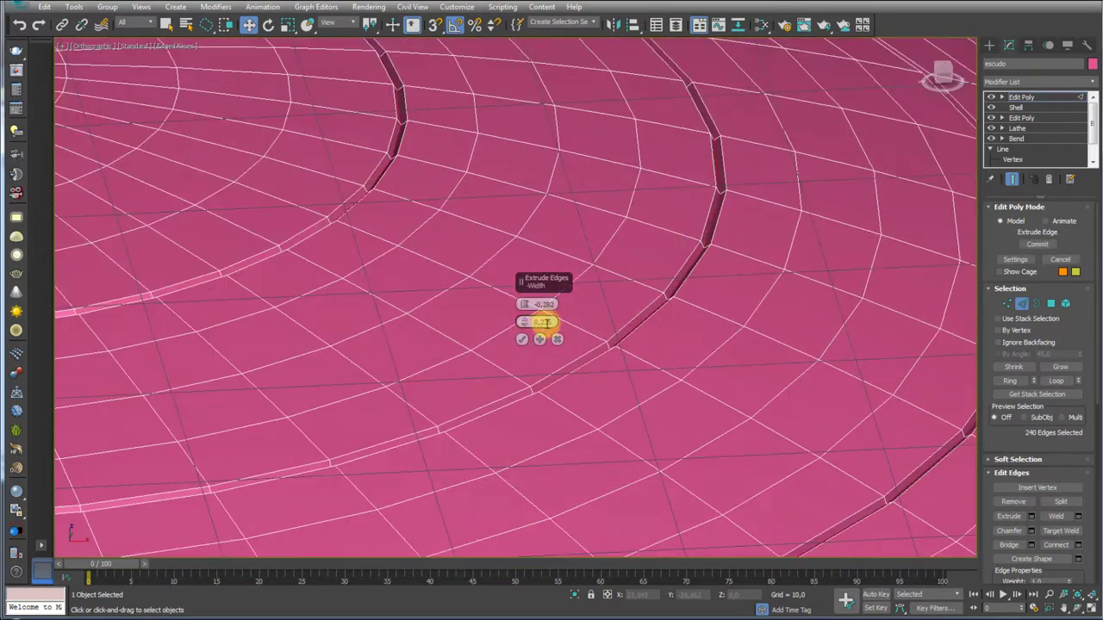
pyautogui.click(521, 342)
pyautogui.scroll(-5, 810, 204)
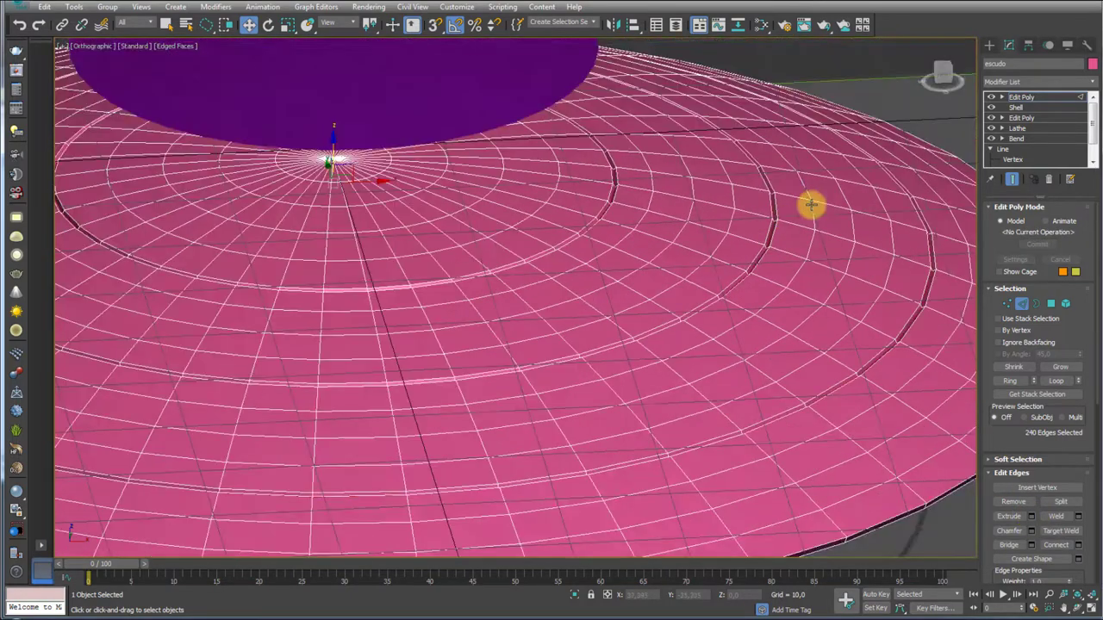
pyautogui.click(1022, 97)
pyautogui.scroll(-5, 578, 227)
pyautogui.moveTo(589, 190)
pyautogui.keyDown('alt'); pyautogui.mouseDown(button='middle')
pyautogui.moveTo(568, 292)
pyautogui.moveTo(574, 434)
pyautogui.moveTo(566, 258)
pyautogui.moveTo(514, 200)
pyautogui.mouseUp(button='middle'); pyautogui.keyUp('alt')
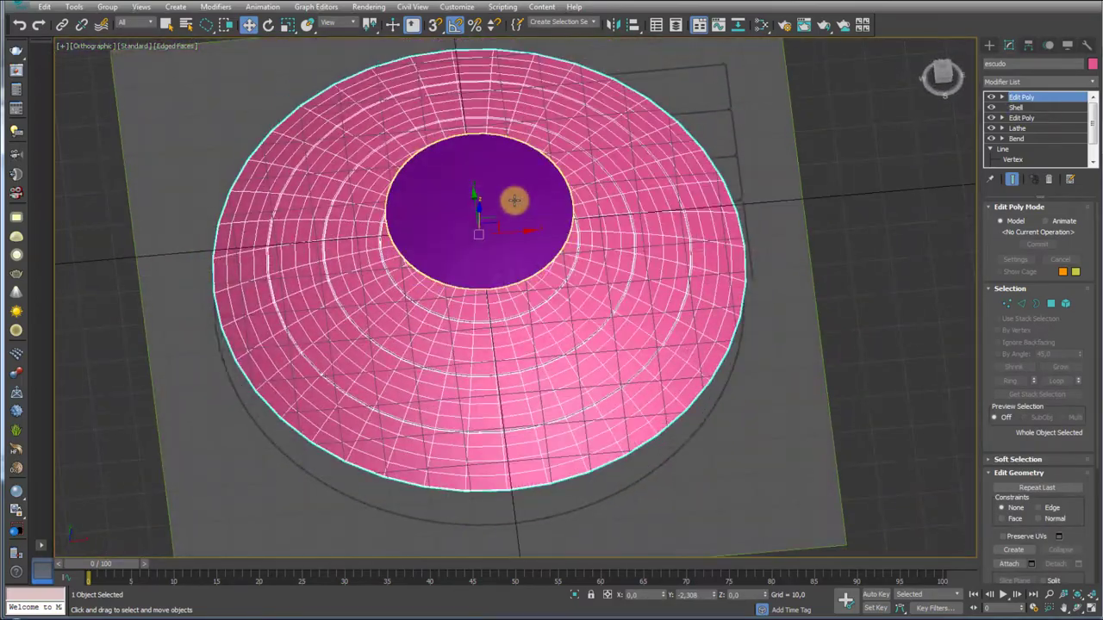
# Select the estrela disc and centre its pivot on the object
pyautogui.click(515, 200)
pyautogui.moveTo(541, 239)
pyautogui.keyDown('alt'); pyautogui.mouseDown(button='middle')
pyautogui.moveTo(455, 62)
pyautogui.moveTo(490, 216)
pyautogui.mouseUp(button='middle'); pyautogui.keyUp('alt')
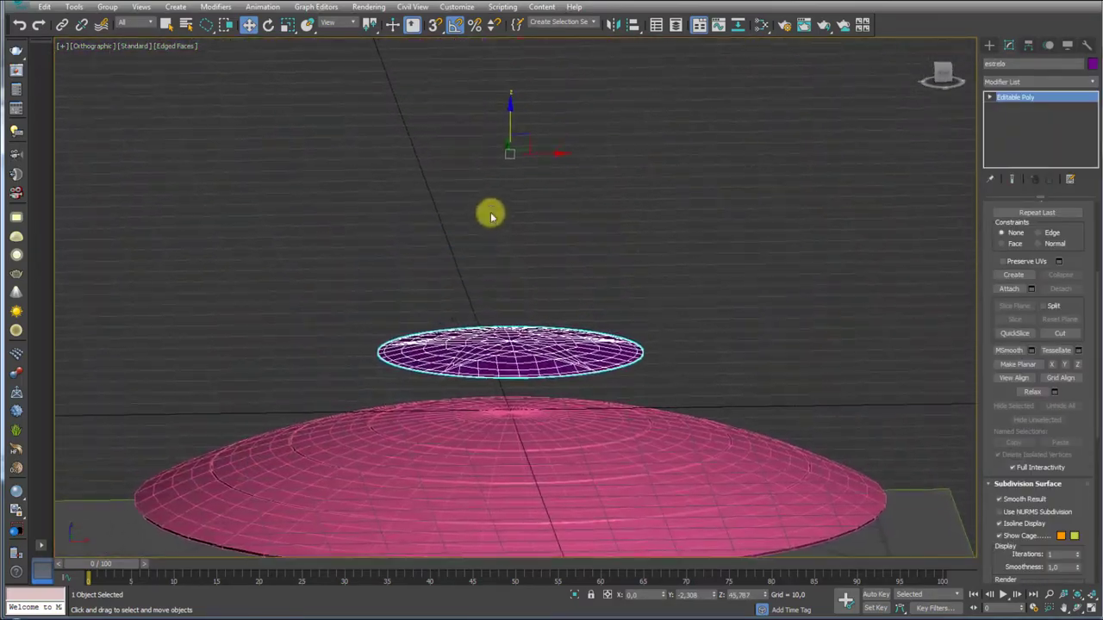
pyautogui.click(1027, 44)
pyautogui.click(1039, 127)
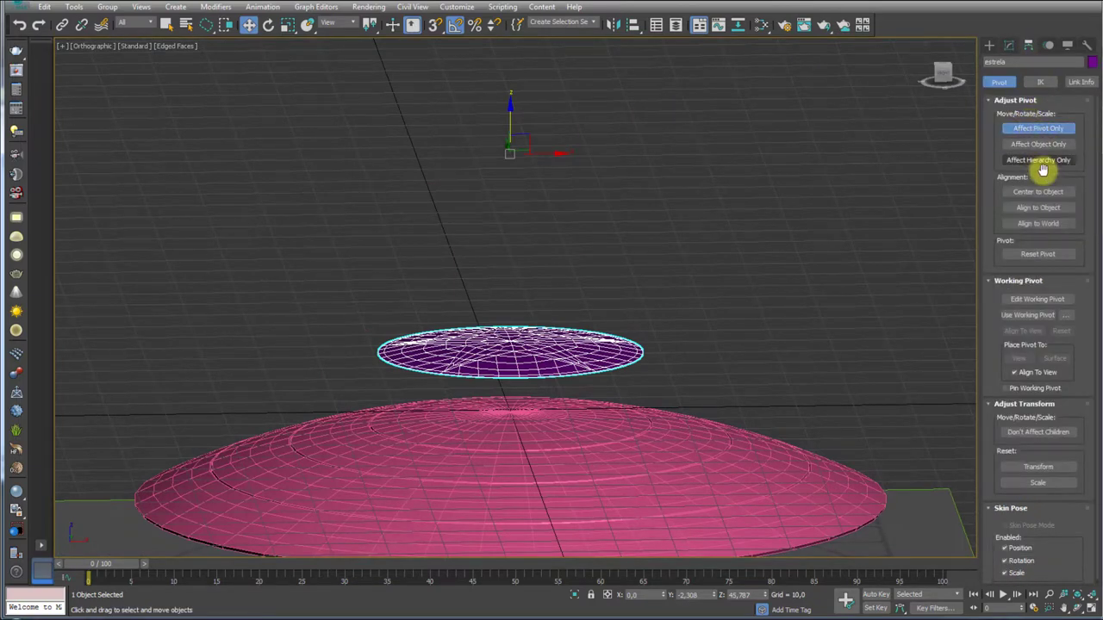
pyautogui.click(1038, 191)
pyautogui.click(1037, 128)
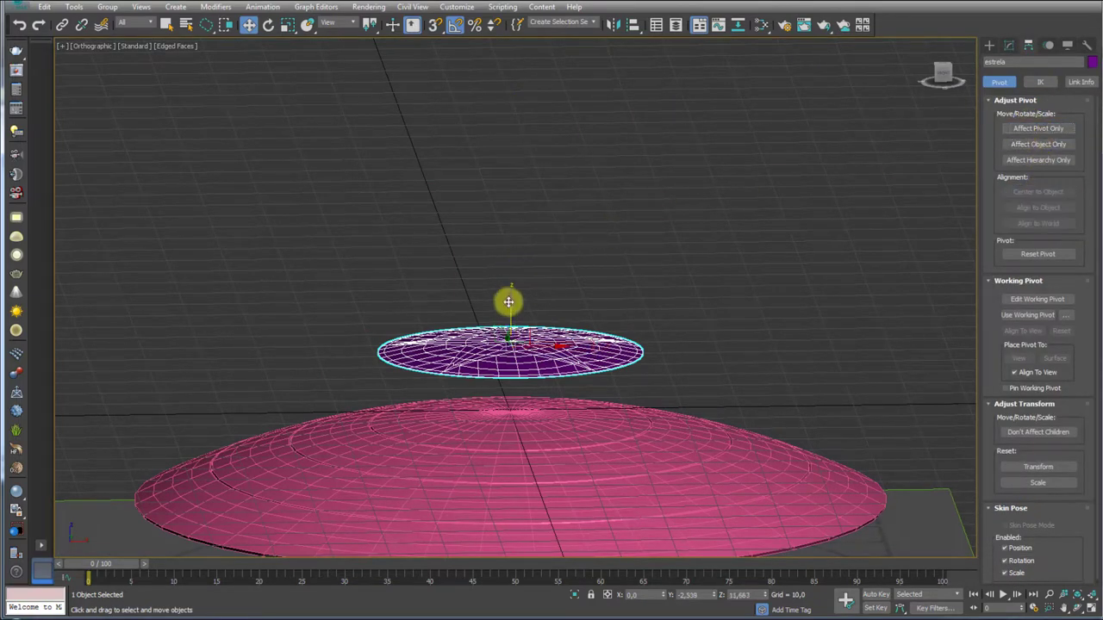
# Move the estrela disc down onto the dome and flatten it slightly in height
pyautogui.moveTo(509, 302); pyautogui.dragTo(510, 375)
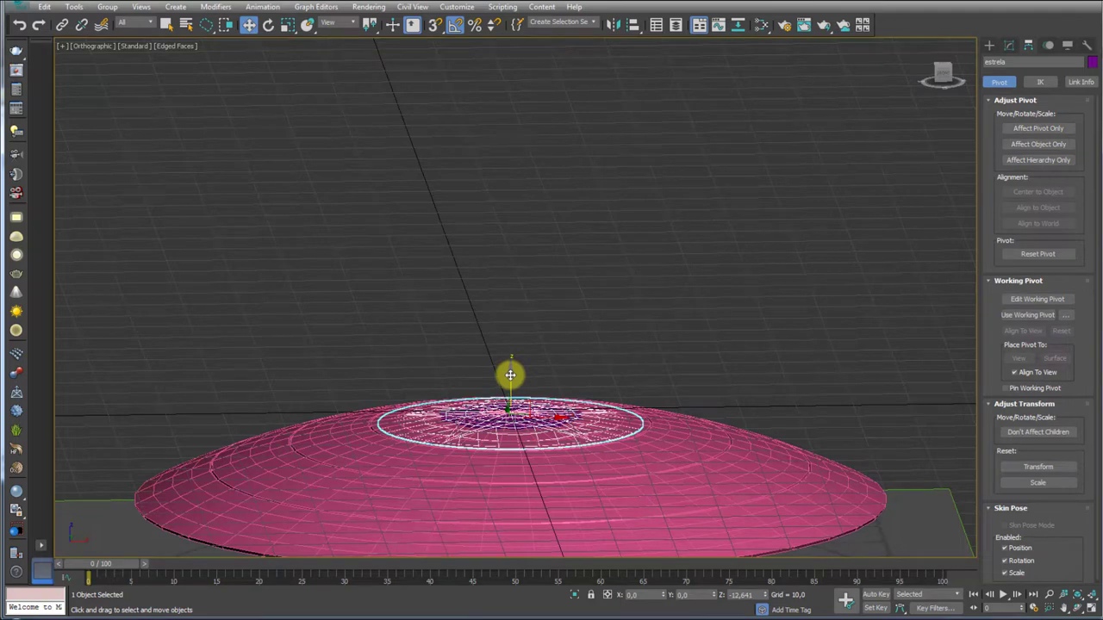
pyautogui.scroll(2, 519, 281)
pyautogui.scroll(1, 521, 277)
pyautogui.press('e')
pyautogui.press('r')
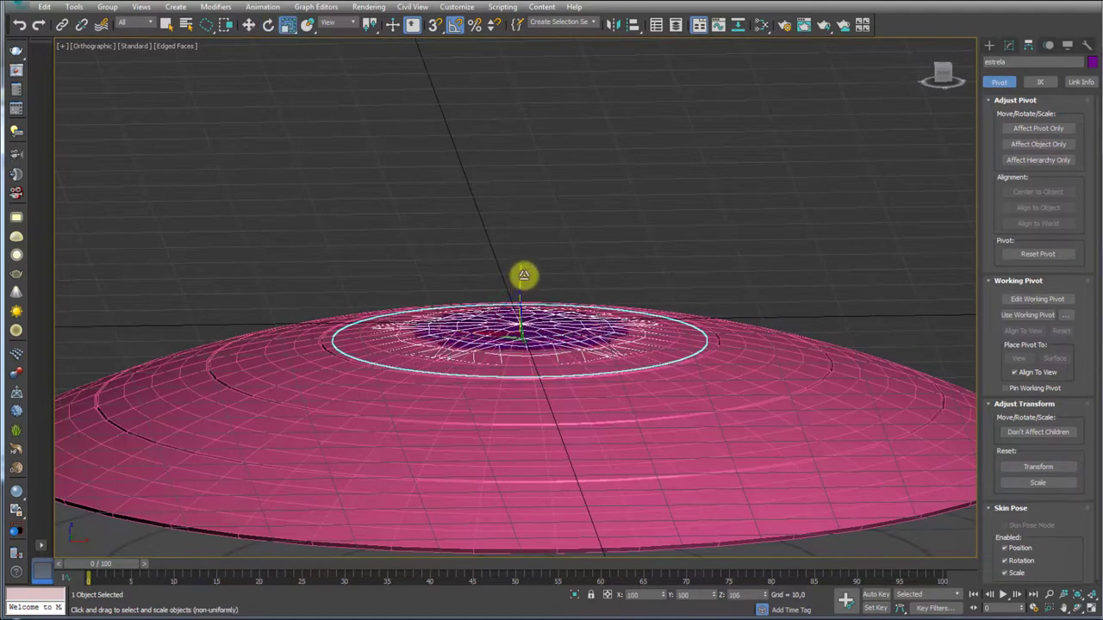
pyautogui.moveTo(524, 276); pyautogui.dragTo(521, 293)
pyautogui.press('w')
pyautogui.keyDown('alt'); pyautogui.moveTo(520, 293); pyautogui.dragTo(551, 345, button='middle'); pyautogui.keyUp('alt')
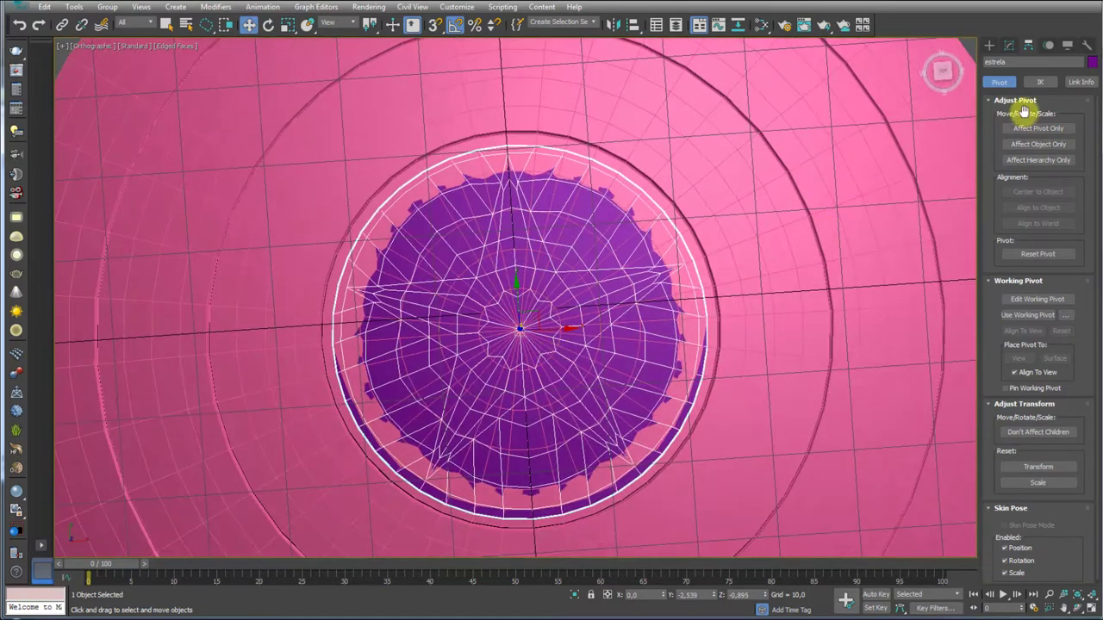
pyautogui.press('e')
pyautogui.click(1009, 47)
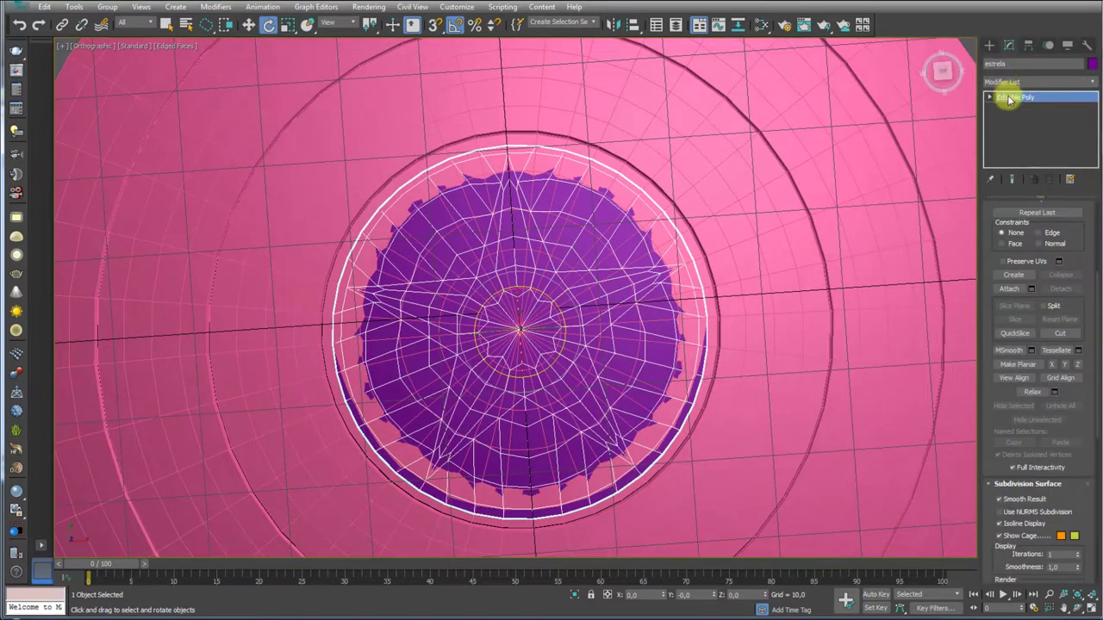
# In Top view, select the star disc element and scale it up to about 104%
pyautogui.click(1017, 149)
pyautogui.press('q')
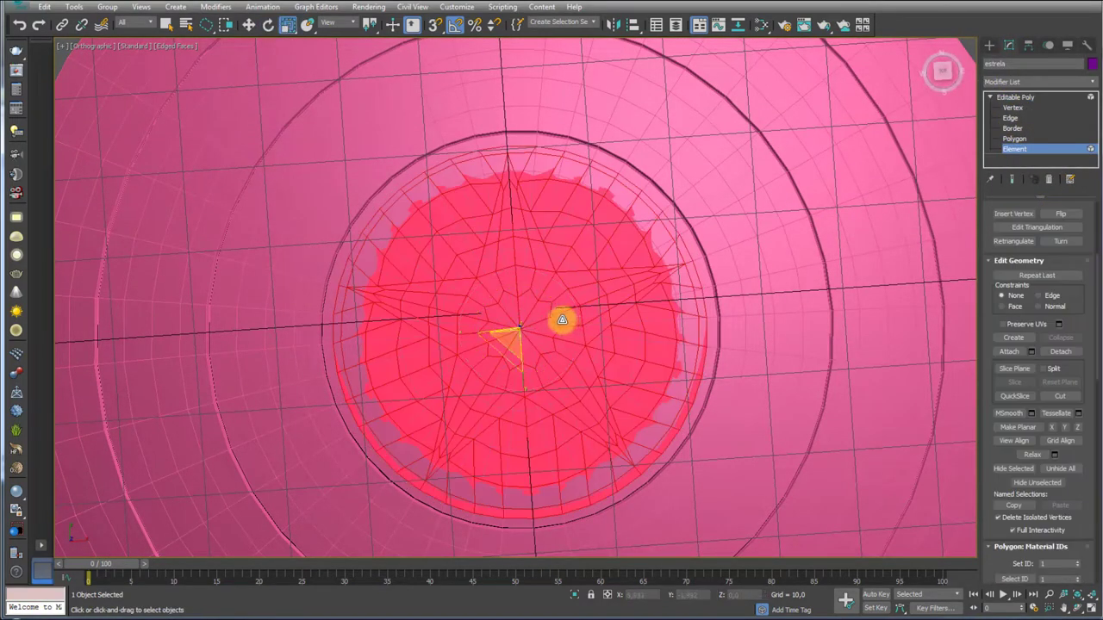
pyautogui.press('t')
pyautogui.scroll(5, 522, 302)
pyautogui.scroll(3, 517, 288)
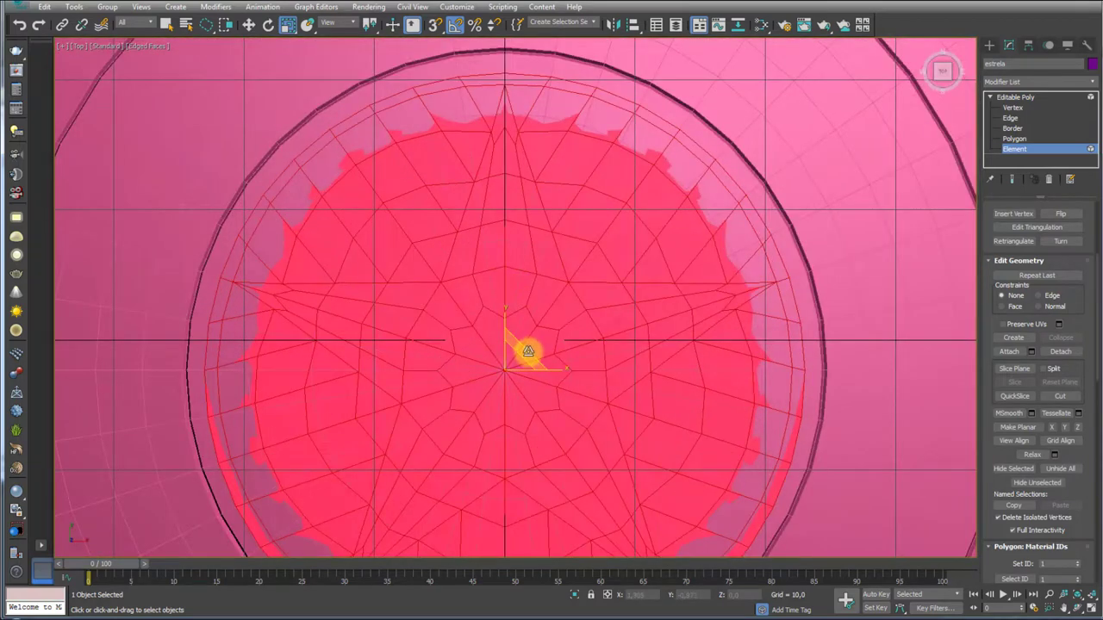
pyautogui.click(529, 351)
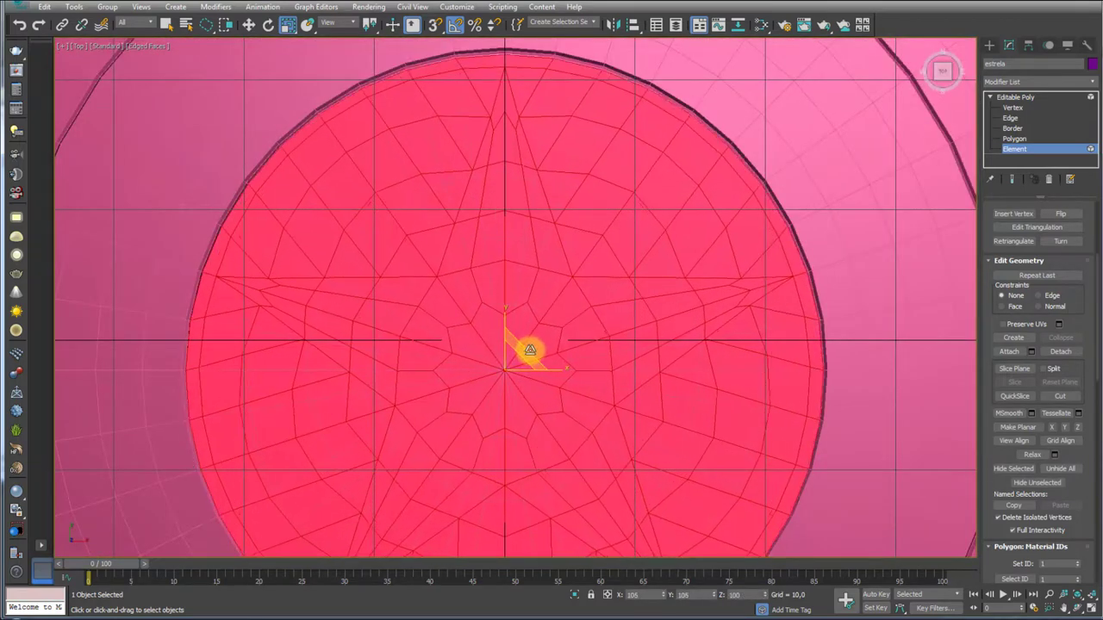
pyautogui.moveTo(530, 350); pyautogui.dragTo(529, 351)
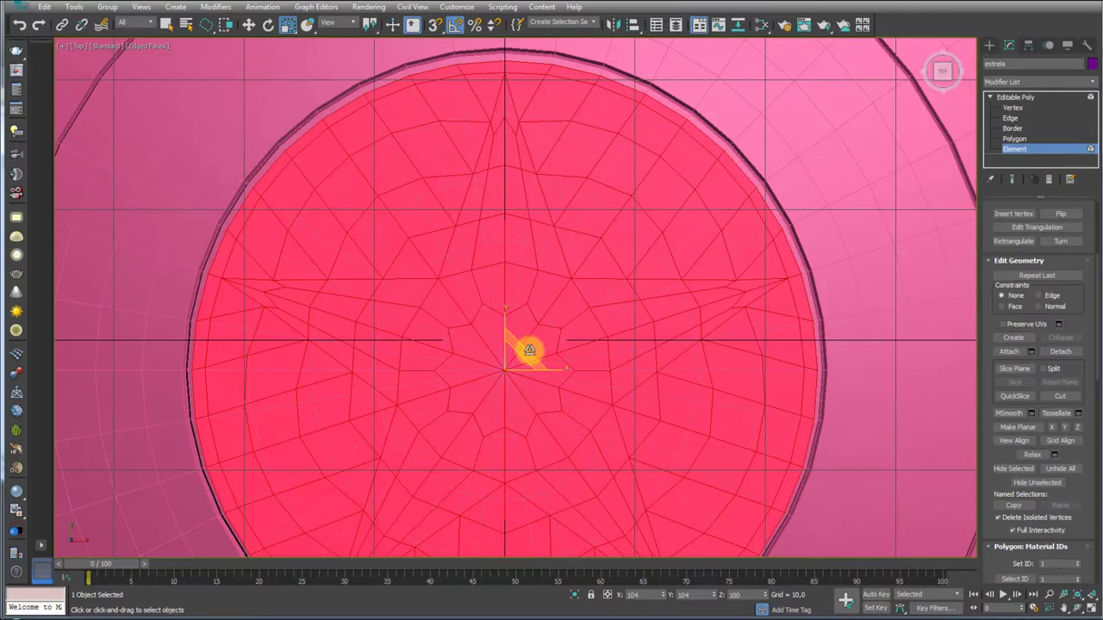
pyautogui.moveTo(529, 350); pyautogui.dragTo(531, 349)
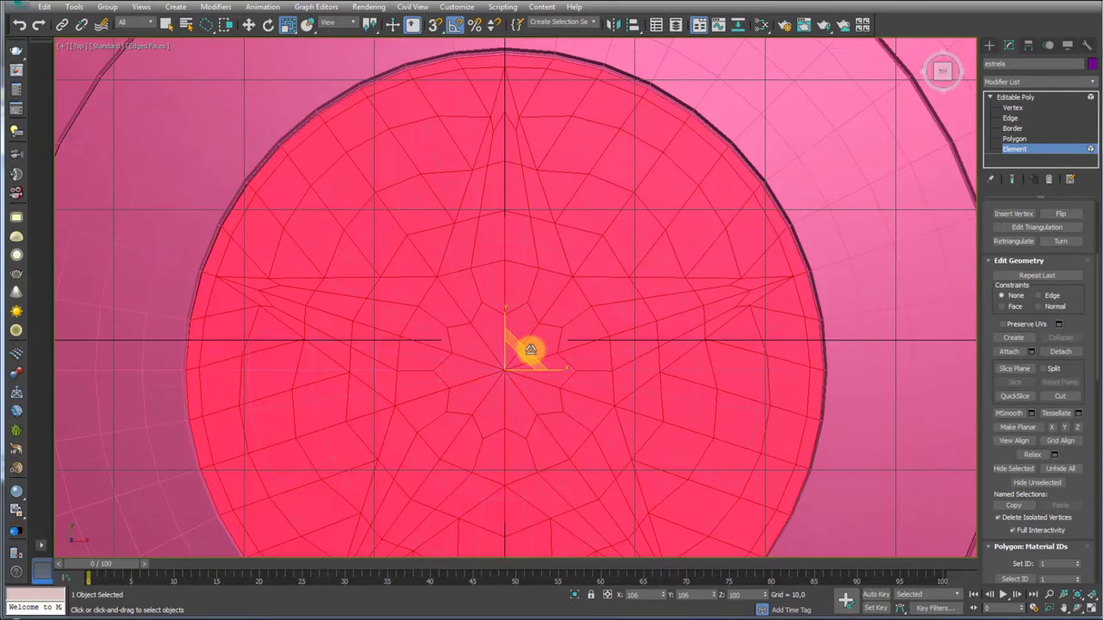
# Scale the star polygons further so they fill the surrounding circular outline
pyautogui.click(1012, 128)
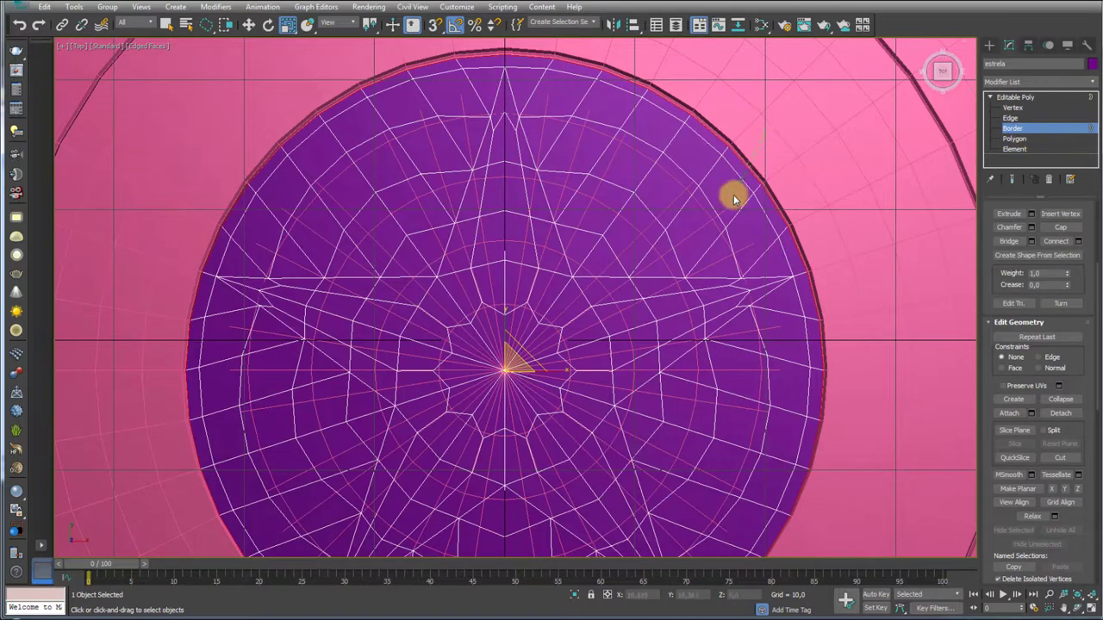
pyautogui.click(747, 159)
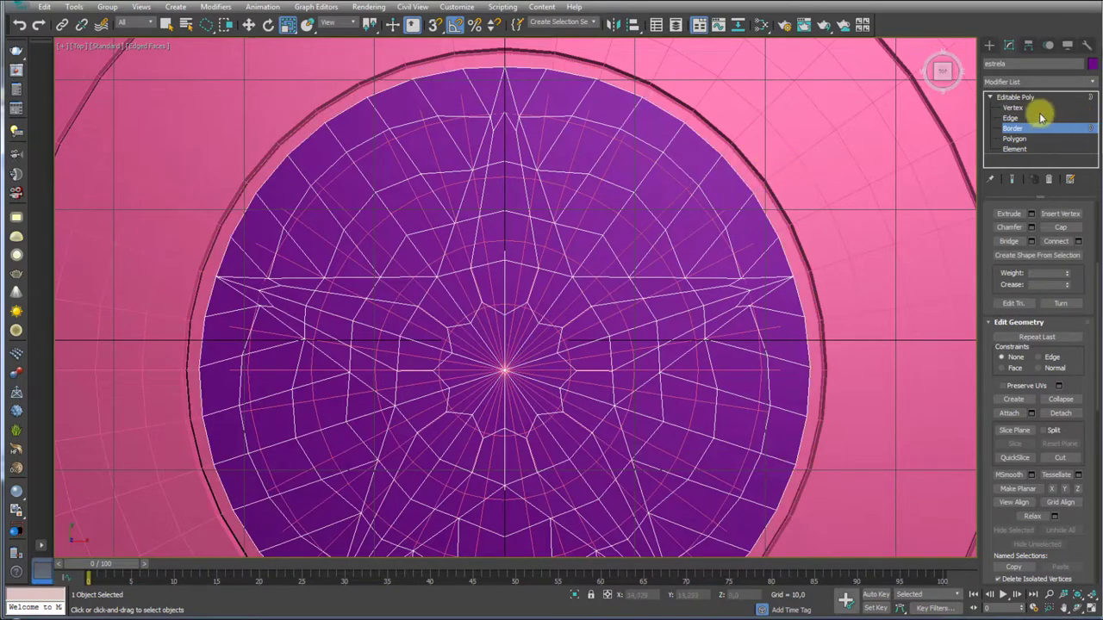
pyautogui.click(1025, 148)
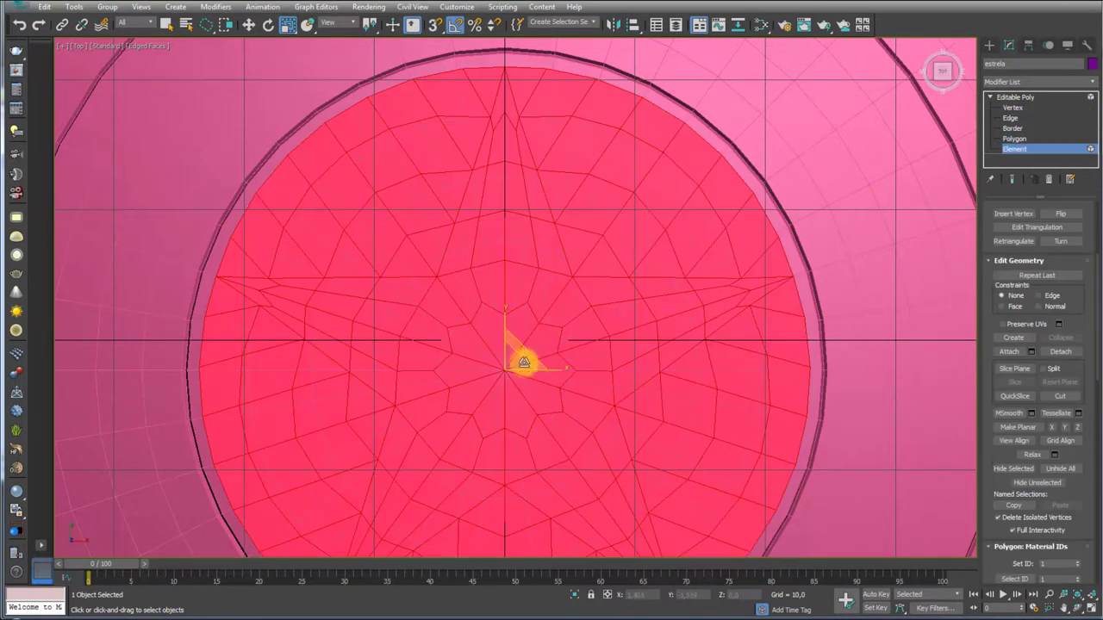
pyautogui.moveTo(531, 355); pyautogui.dragTo(534, 355)
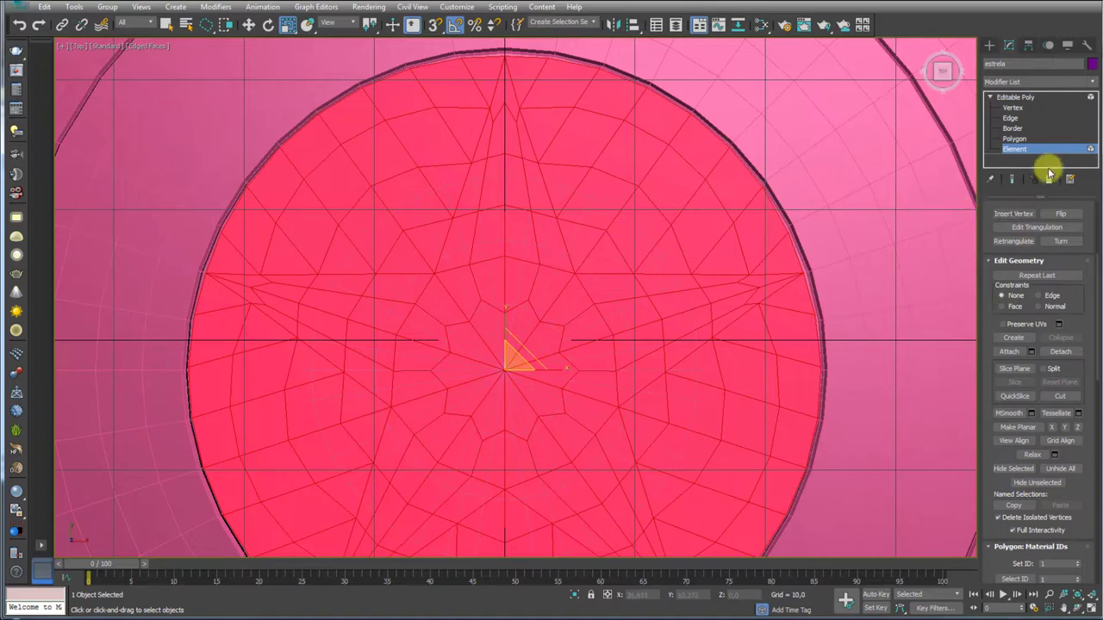
pyautogui.click(1012, 127)
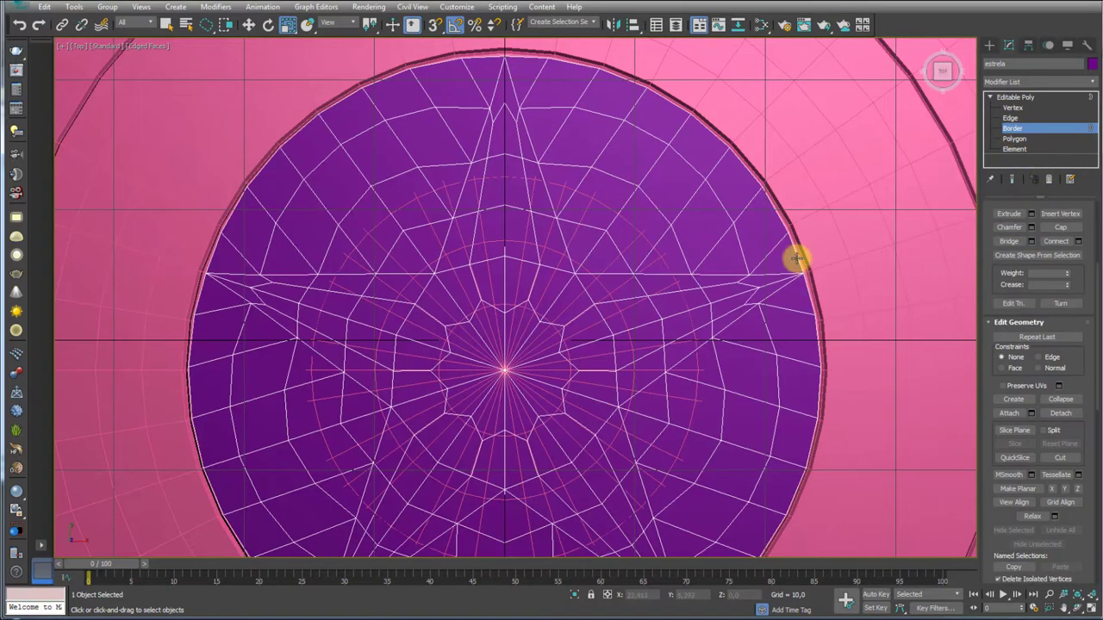
pyautogui.scroll(-5, 797, 258)
pyautogui.scroll(3, 805, 284)
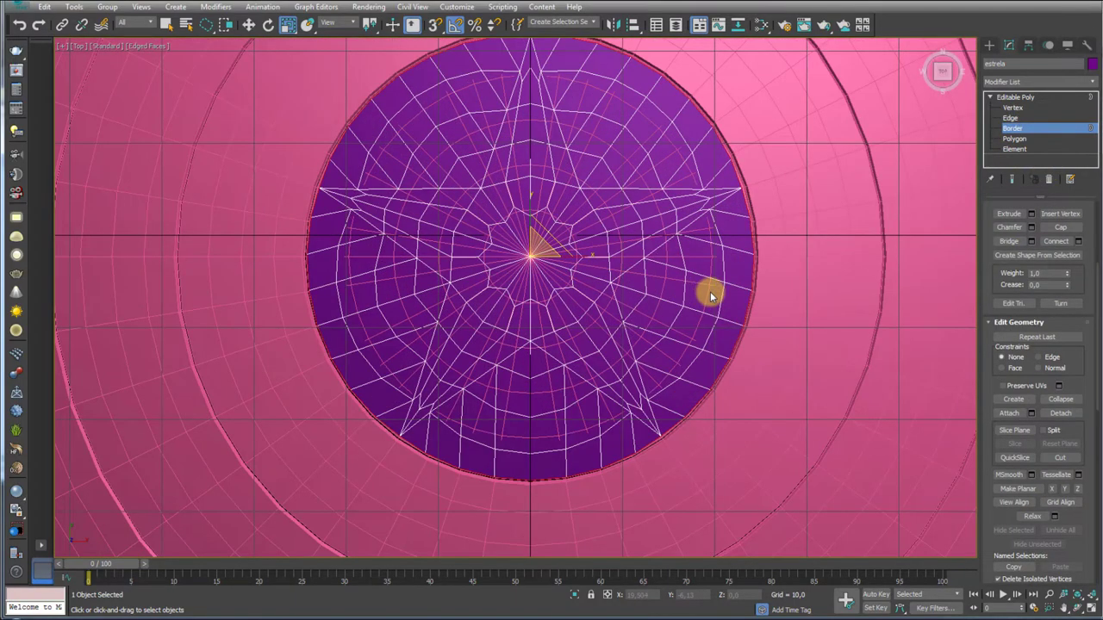
# Check the star in Perspective, exit sub-object mode and select the escudo dome
pyautogui.press('p')
pyautogui.keyDown('alt'); pyautogui.moveTo(677, 253); pyautogui.dragTo(487, 220, button='middle'); pyautogui.keyUp('alt')
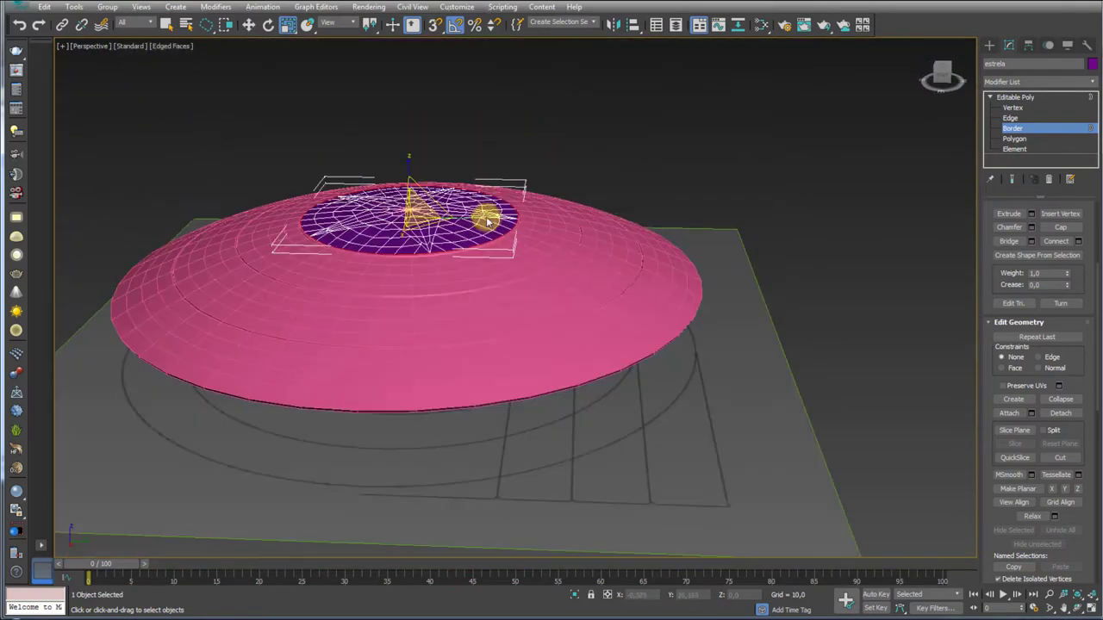
pyautogui.scroll(4, 487, 220)
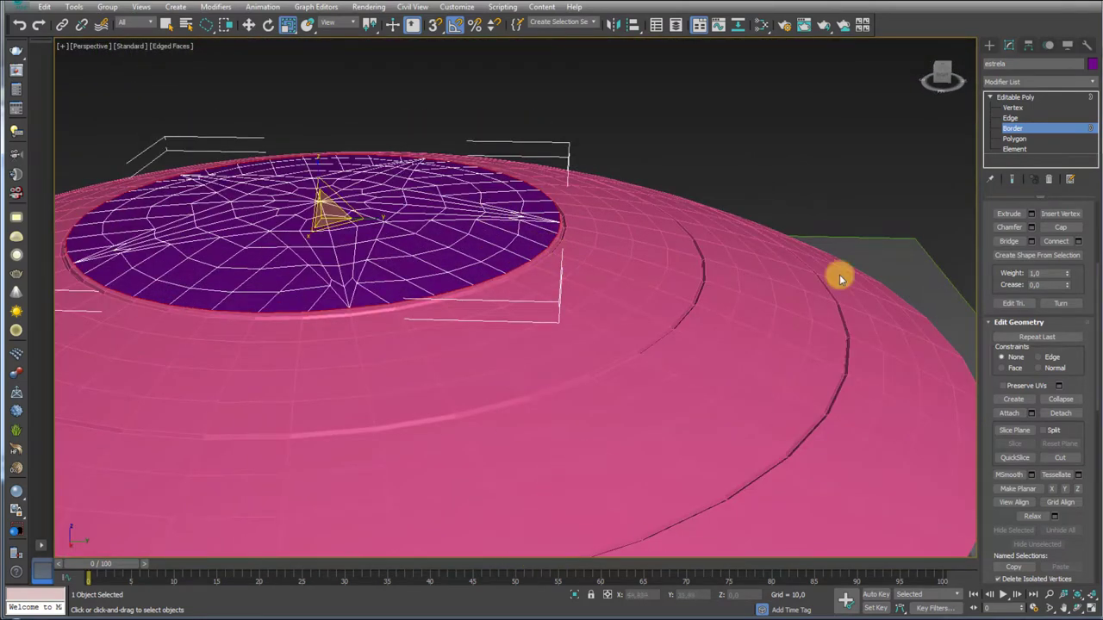
pyautogui.click(1017, 96)
pyautogui.click(619, 320)
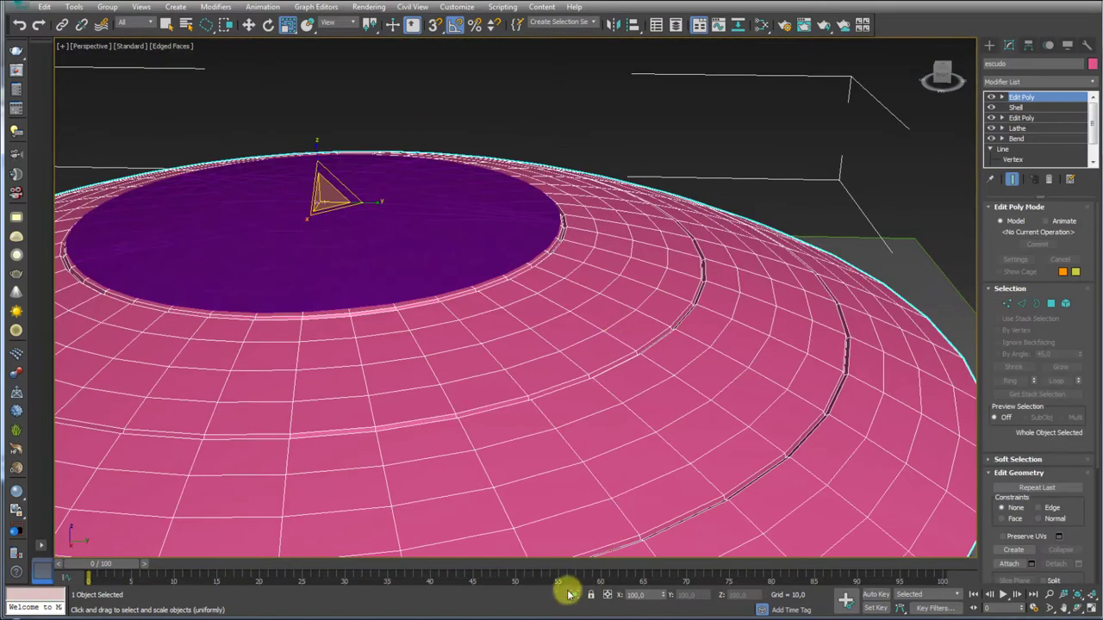
# Select the border of the dome's central hole
pyautogui.press('z')
pyautogui.click(1006, 304)
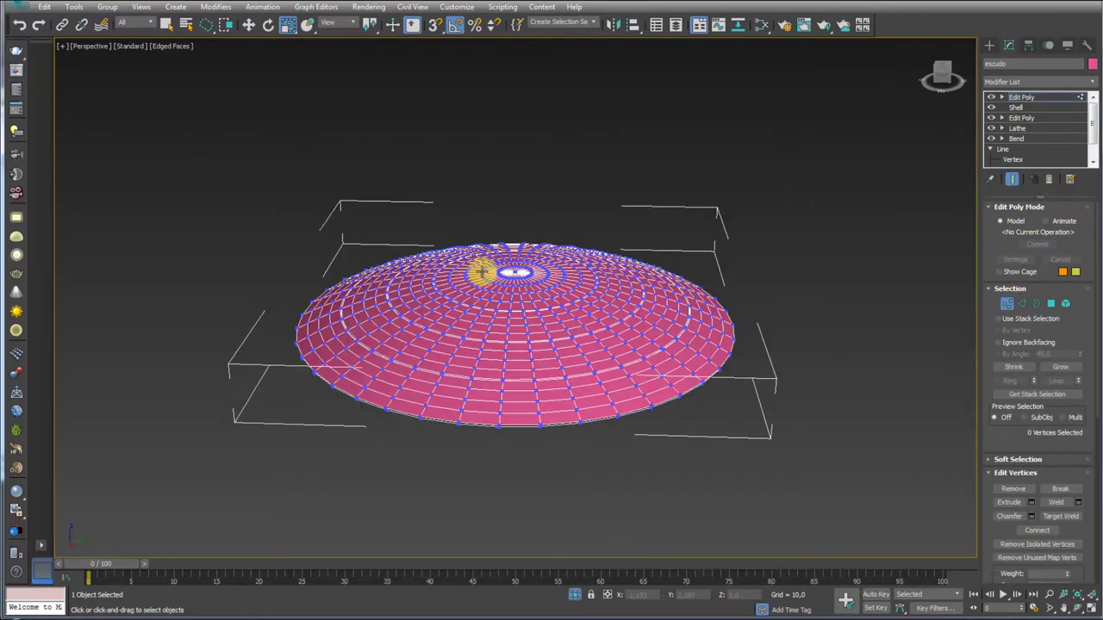
pyautogui.scroll(5, 557, 271)
pyautogui.scroll(2, 687, 268)
pyautogui.scroll(3, 677, 288)
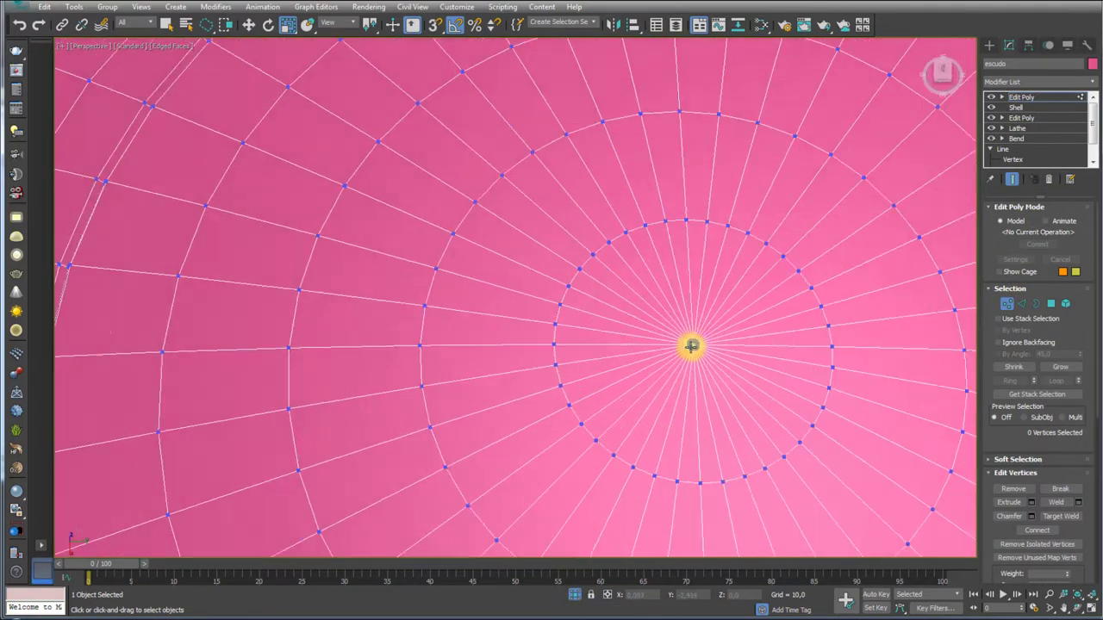
pyautogui.scroll(2, 692, 342)
pyautogui.click(1021, 303)
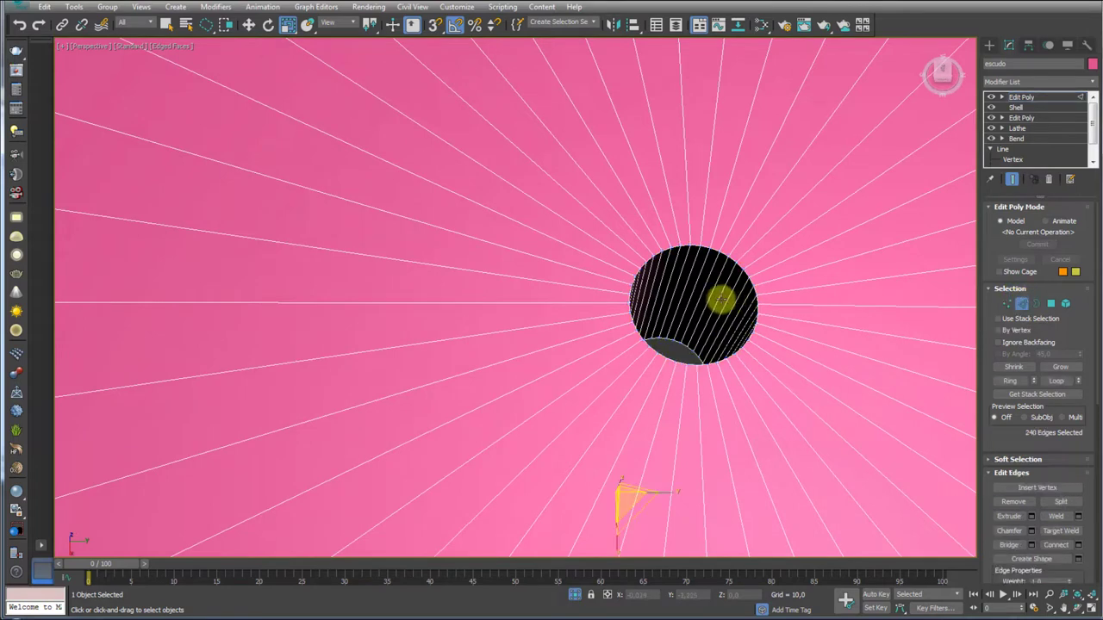
pyautogui.click(720, 293)
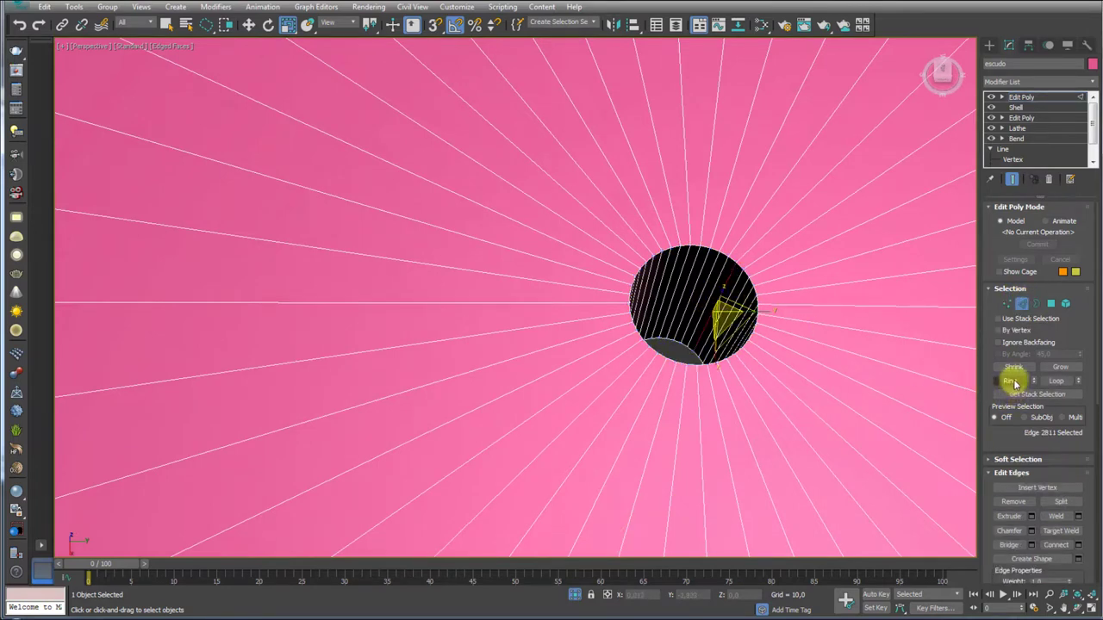
pyautogui.click(1013, 381)
pyautogui.click(1051, 303)
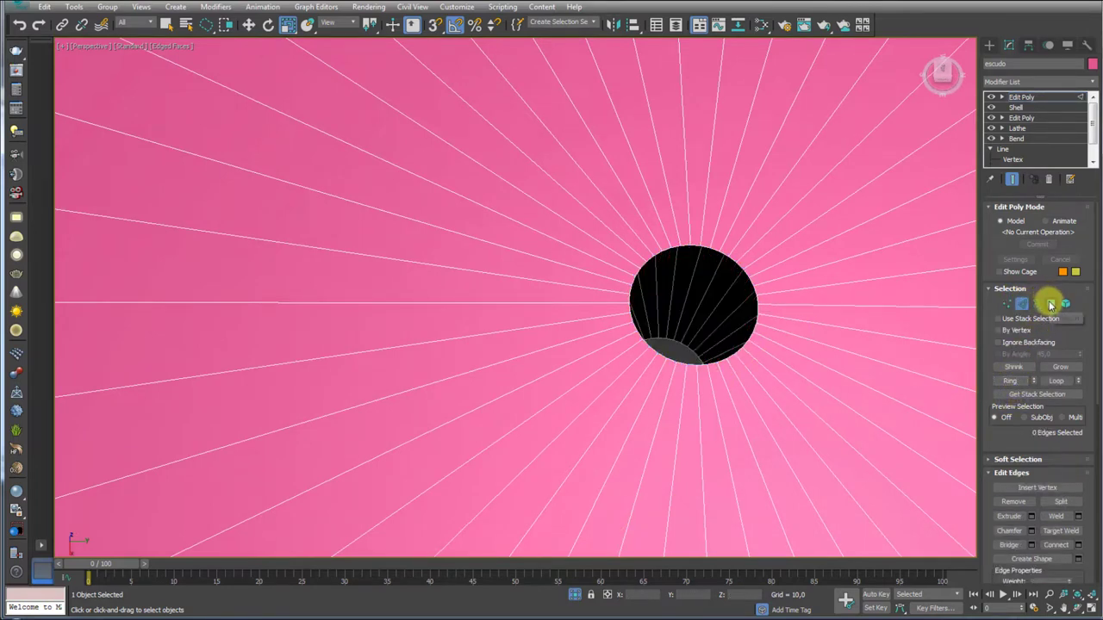
pyautogui.click(1036, 303)
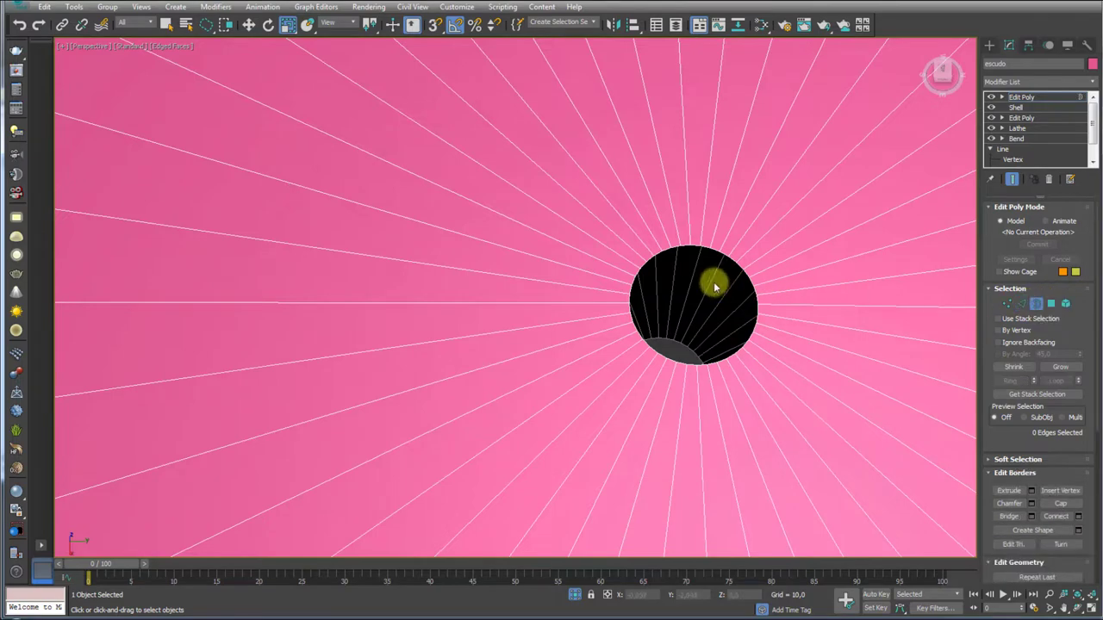
pyautogui.click(738, 259)
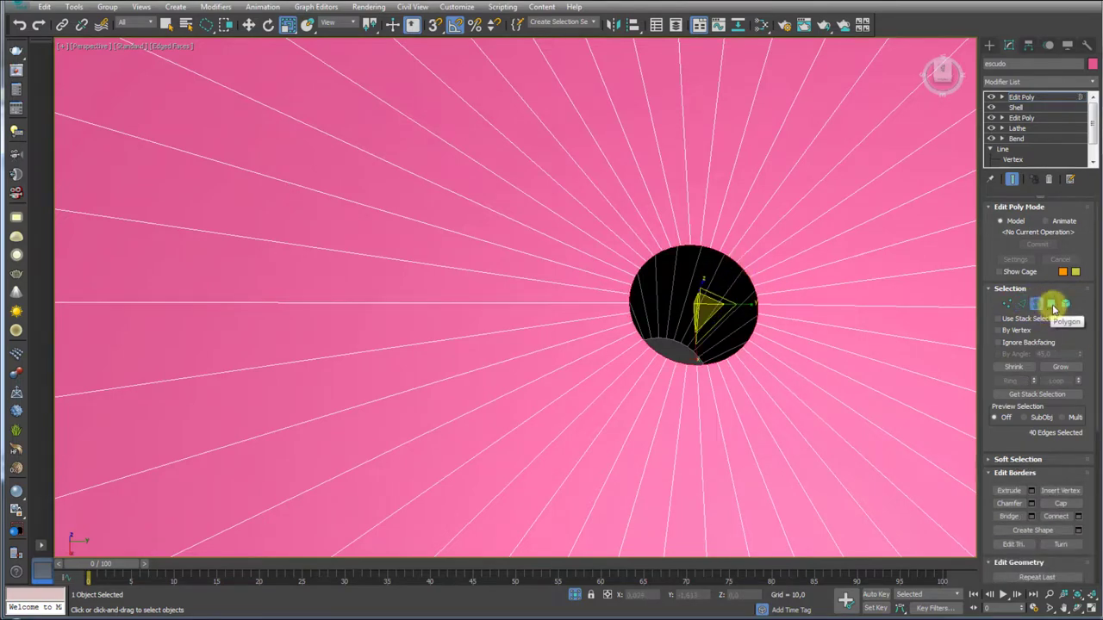
# Convert to the central cap polygons and grow the selection outward three rings
pyautogui.keyDown('ctrl'); pyautogui.click(1053, 308); pyautogui.keyUp('ctrl')
pyautogui.scroll(-5, 684, 316)
pyautogui.scroll(-3, 685, 316)
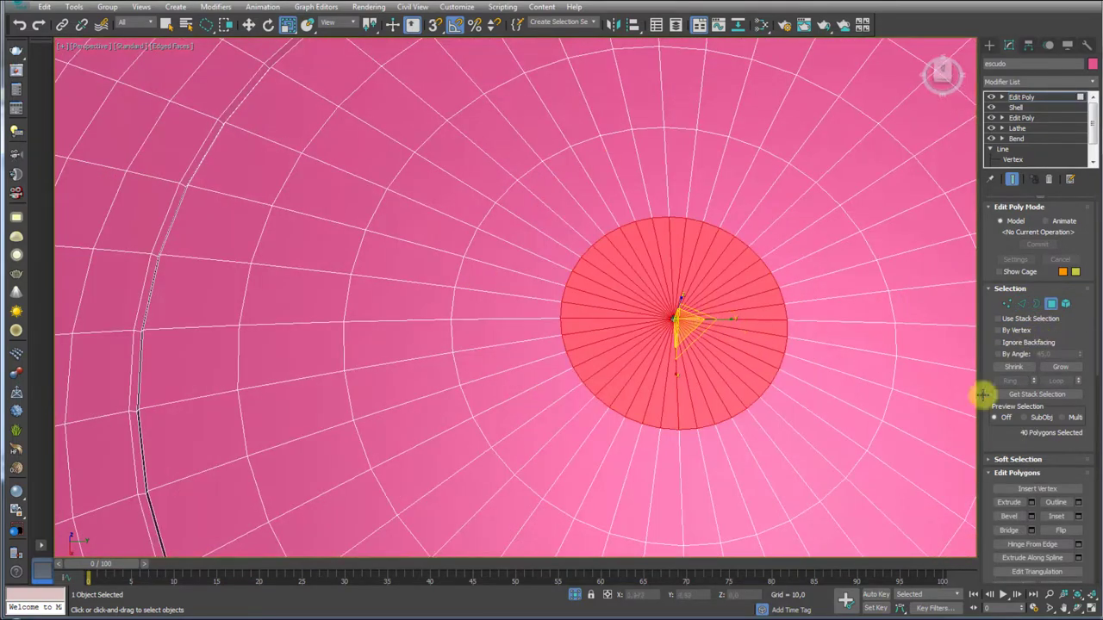
pyautogui.click(1053, 369)
pyautogui.click(1053, 371)
pyautogui.scroll(-3, 721, 322)
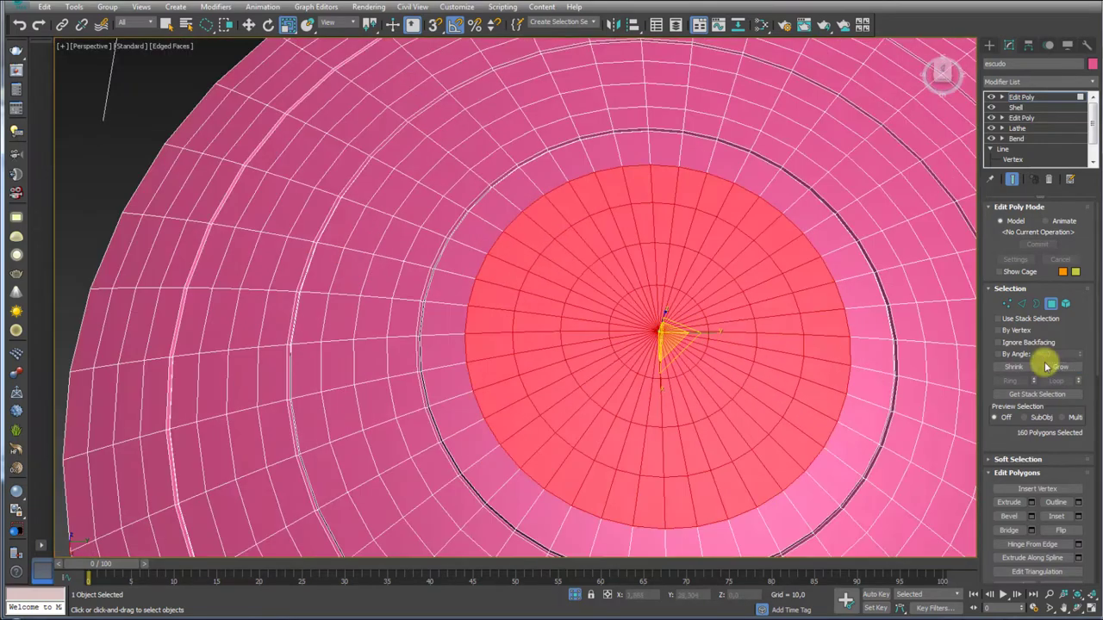
pyautogui.click(1057, 368)
pyautogui.scroll(1, 603, 293)
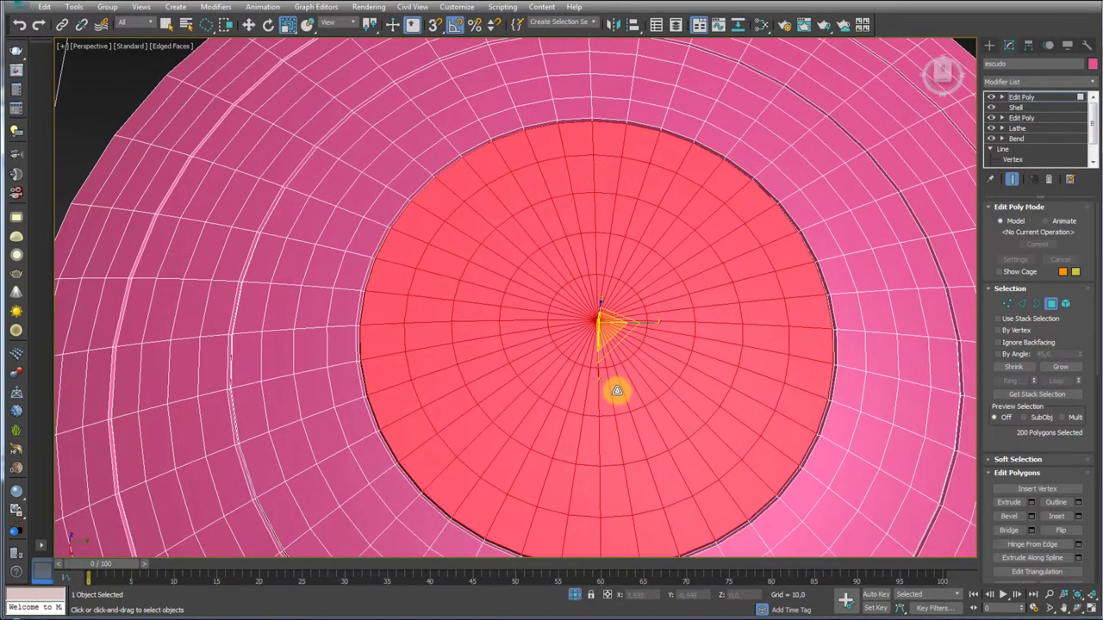
# Ring-select the radial edges and Connect them into a new edge loop with Slide -30
pyautogui.click(1022, 303)
pyautogui.click(1008, 378)
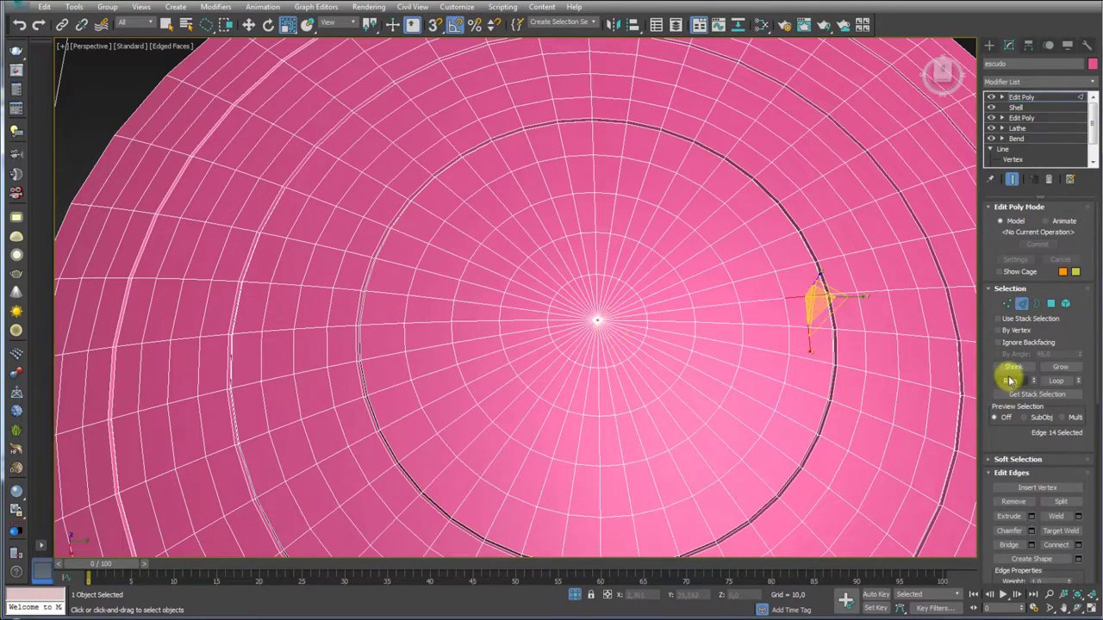
pyautogui.click(1077, 545)
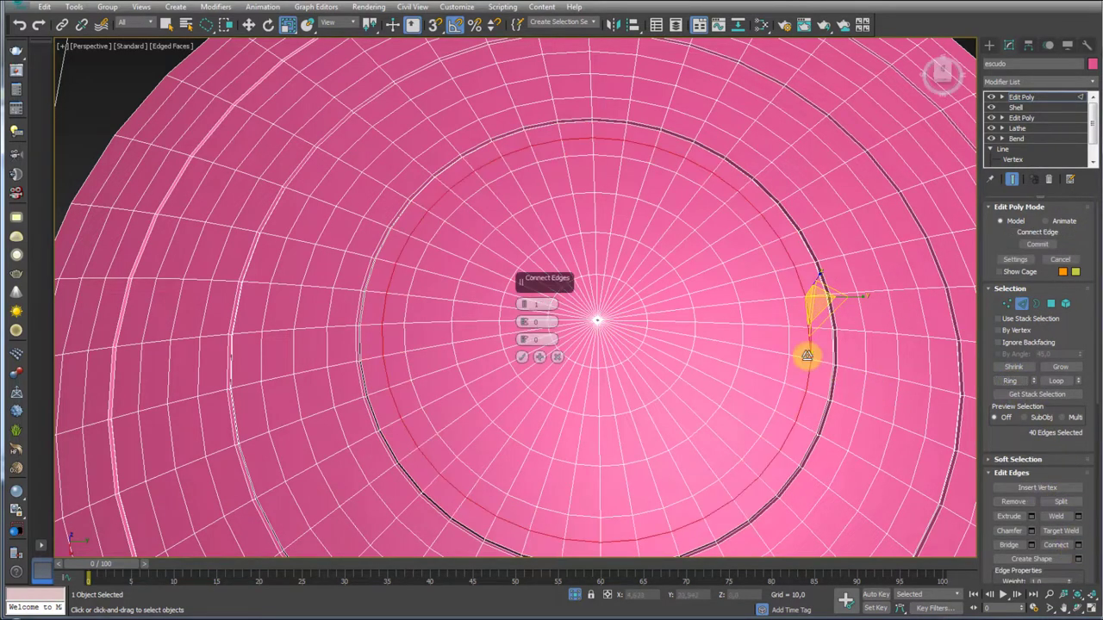
pyautogui.moveTo(524, 339); pyautogui.dragTo(543, 550)
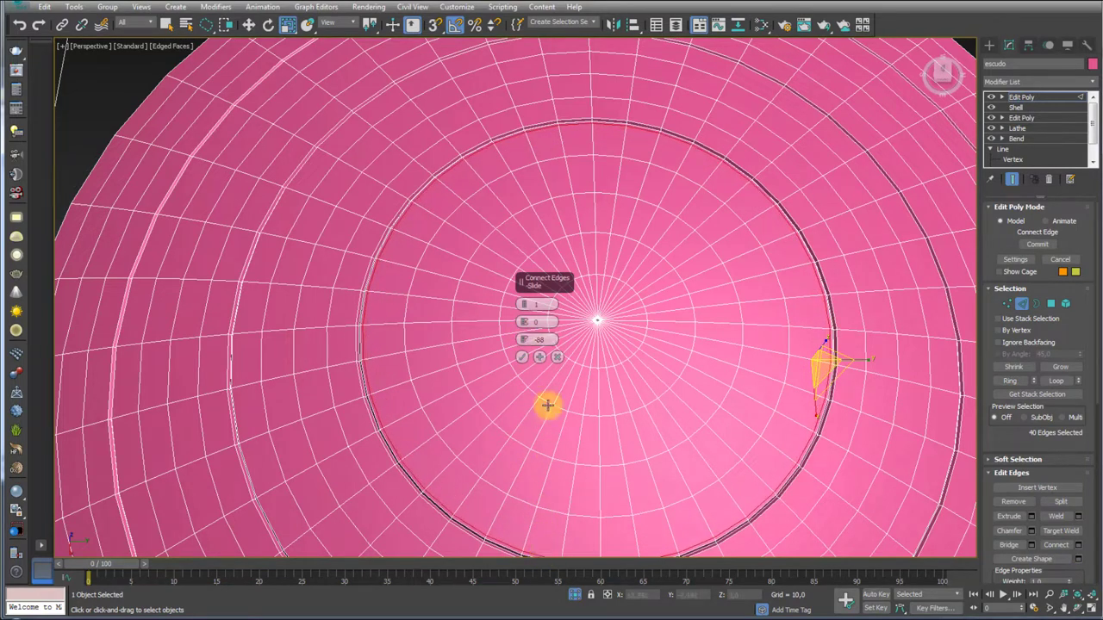
pyautogui.click(523, 358)
# Grow the central polygon selection out to the new loop and delete it
pyautogui.click(1051, 303)
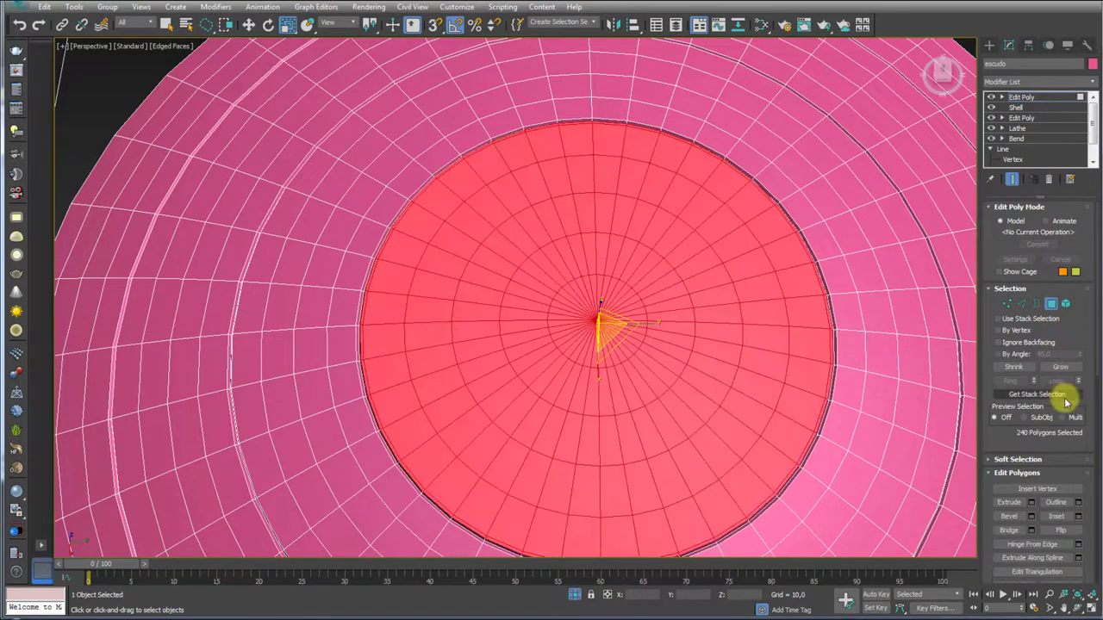
pyautogui.click(1060, 367)
pyautogui.scroll(3, 802, 302)
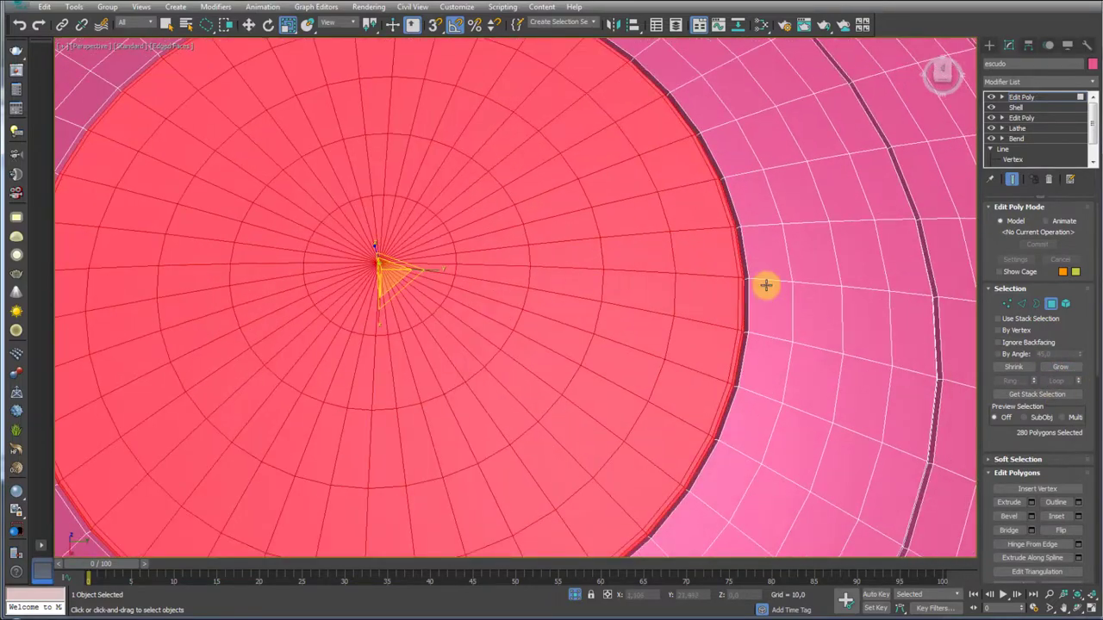
pyautogui.press('Delete')
pyautogui.scroll(-5, 867, 322)
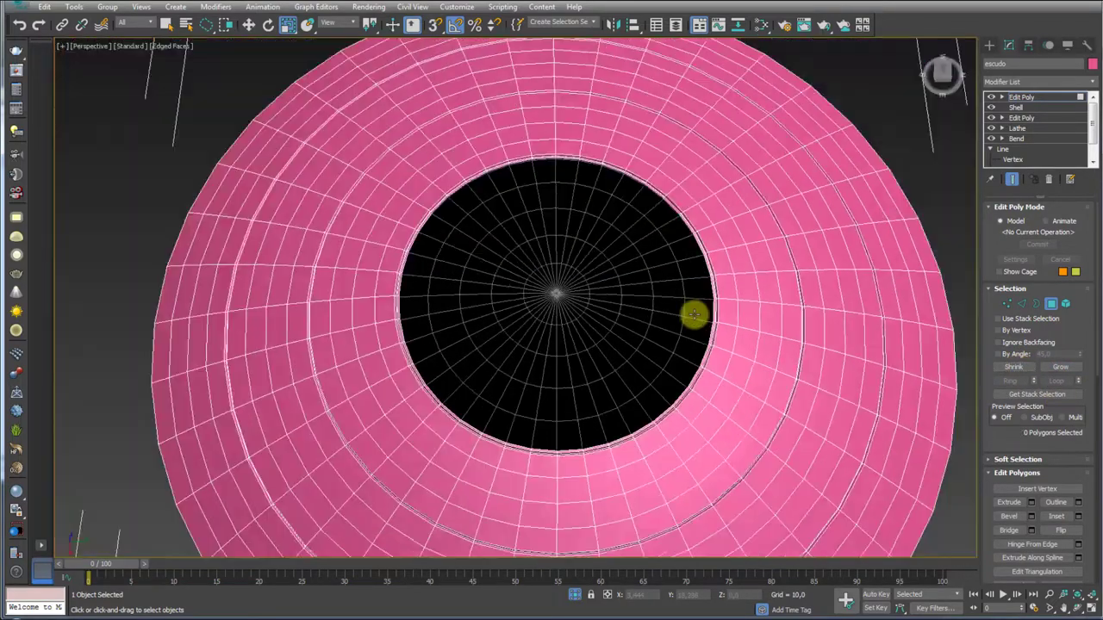
# Select the estrela star and scale it down slightly in Element mode
pyautogui.moveTo(675, 424)
pyautogui.keyDown('alt'); pyautogui.mouseDown(button='middle')
pyautogui.moveTo(655, 222)
pyautogui.moveTo(655, 365)
pyautogui.moveTo(623, 532)
pyautogui.mouseUp(button='middle'); pyautogui.keyUp('alt')
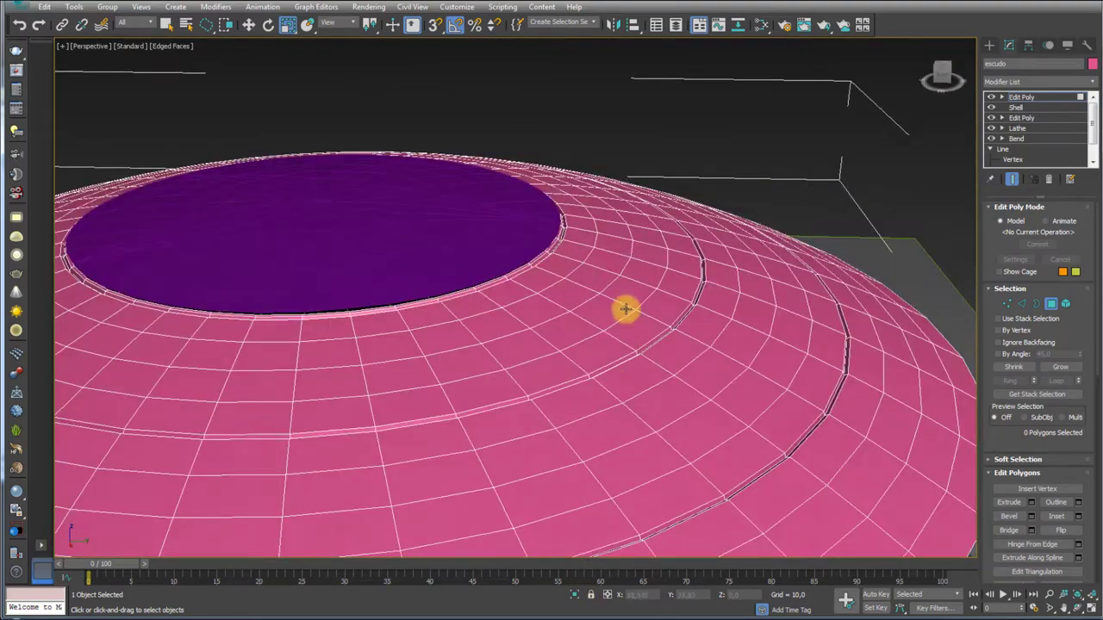
pyautogui.scroll(2, 604, 306)
pyautogui.click(474, 294)
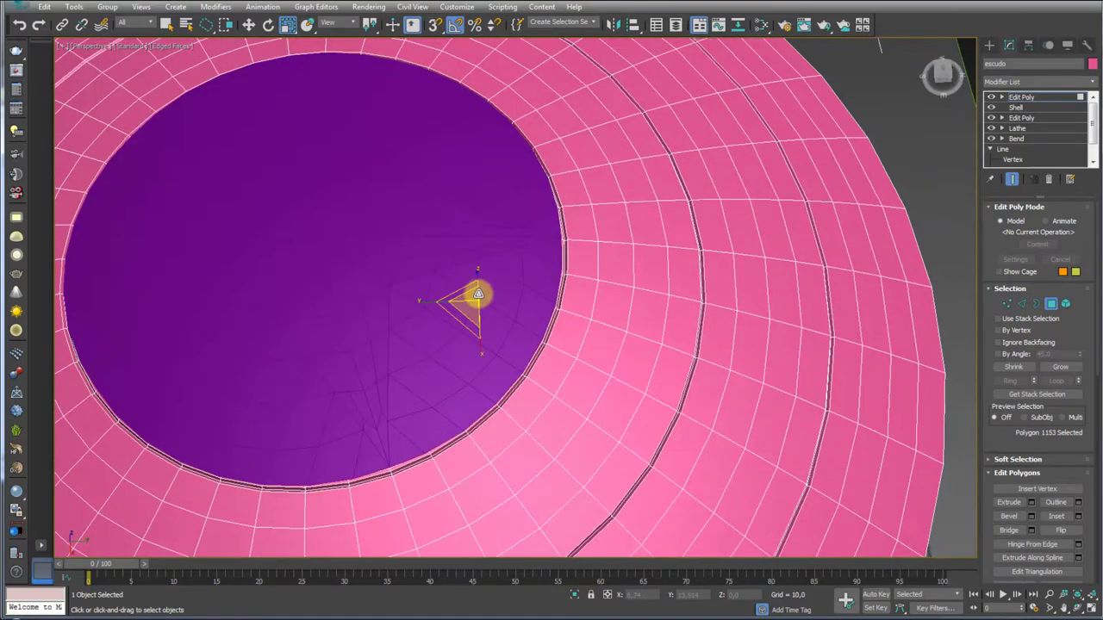
pyautogui.moveTo(474, 294); pyautogui.dragTo(575, 292, button='middle')
pyautogui.click(1025, 96)
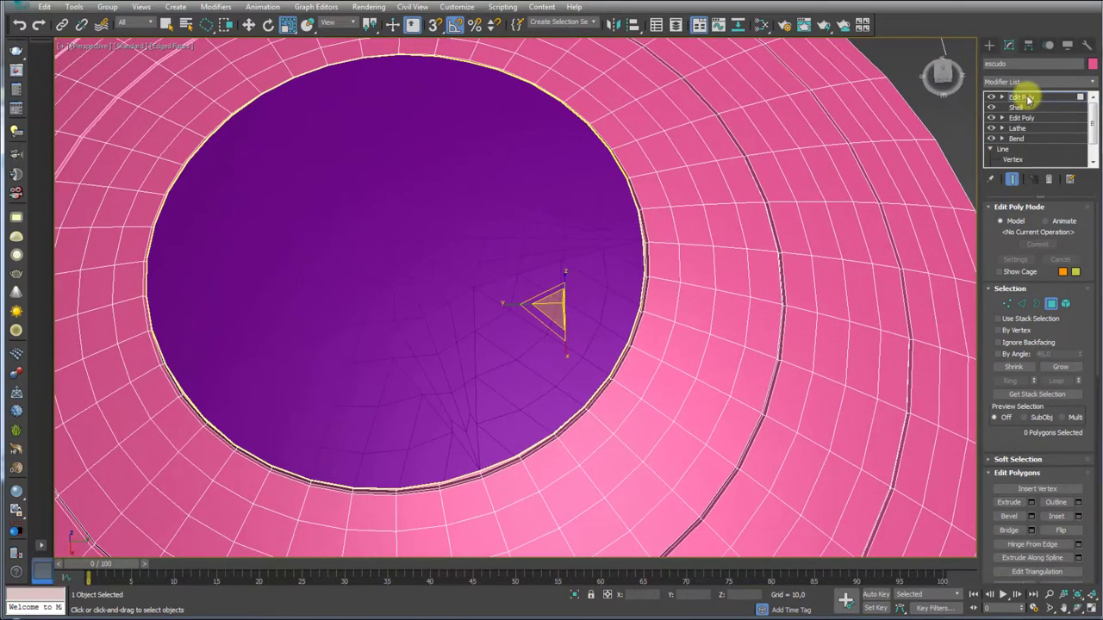
pyautogui.click(563, 216)
pyautogui.click(1014, 149)
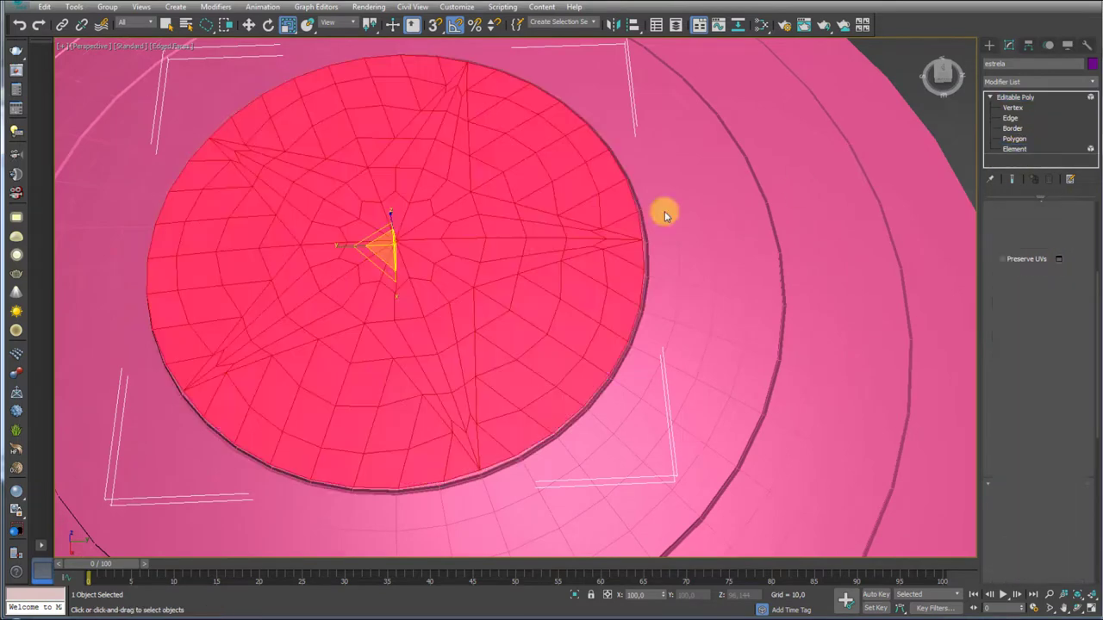
pyautogui.moveTo(384, 249); pyautogui.dragTo(385, 251)
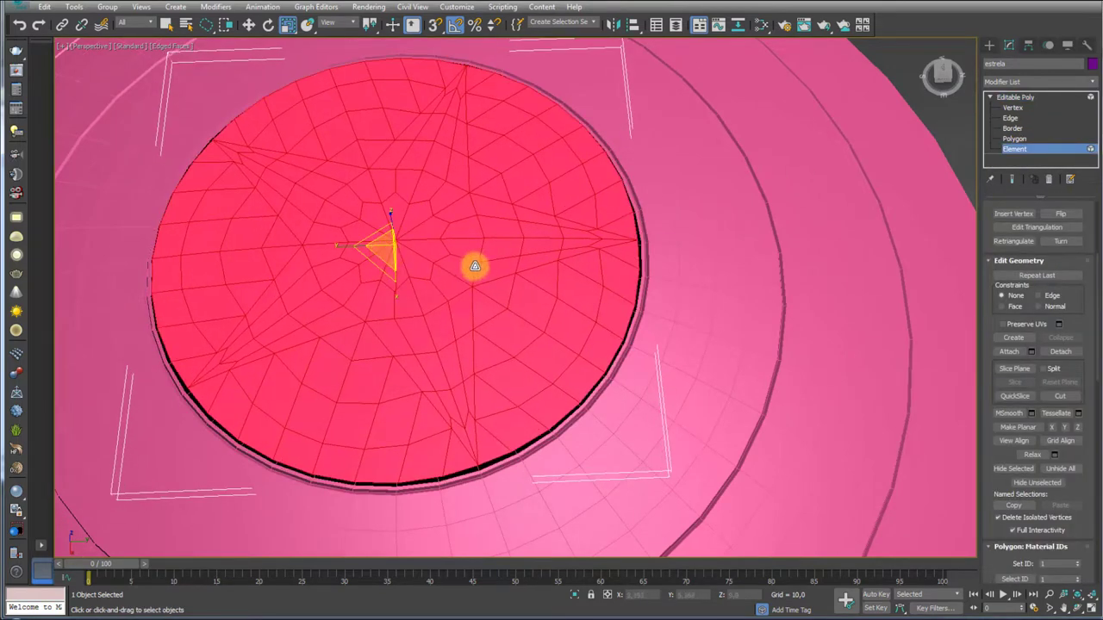
# Lower the star on Z into the shield's central hole, then reselect the escudo shield
pyautogui.moveTo(473, 264)
pyautogui.keyDown('alt'); pyautogui.mouseDown(button='middle')
pyautogui.moveTo(474, 197)
pyautogui.moveTo(443, 226)
pyautogui.moveTo(406, 216)
pyautogui.mouseUp(button='middle'); pyautogui.keyUp('alt')
pyautogui.press('w')
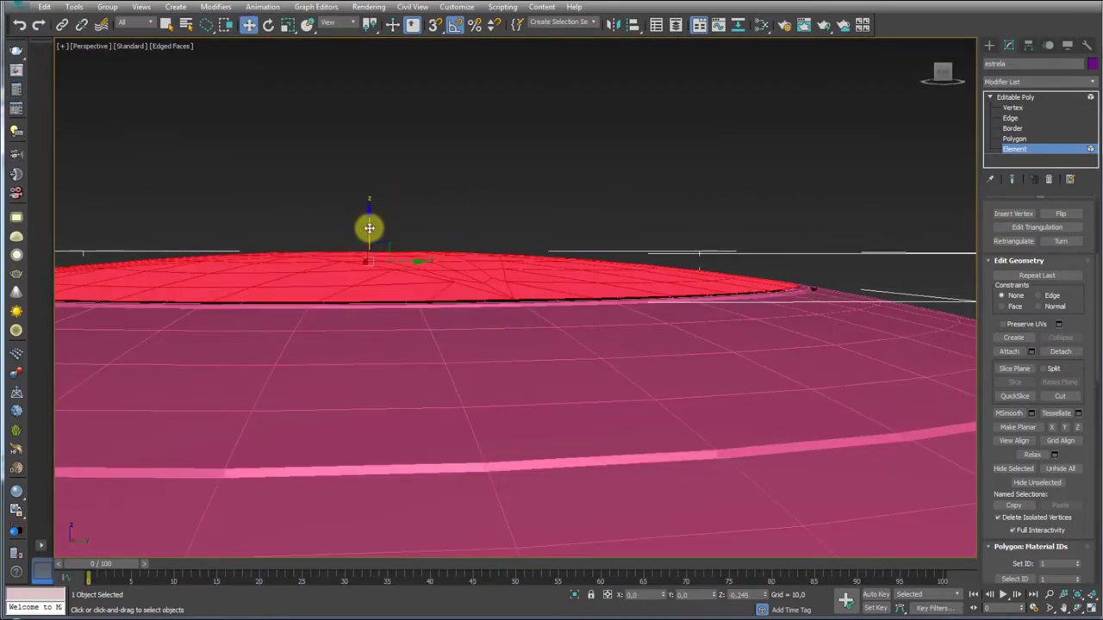
pyautogui.keyDown('alt'); pyautogui.moveTo(738, 207); pyautogui.dragTo(743, 255, button='middle'); pyautogui.keyUp('alt')
pyautogui.click(1021, 96)
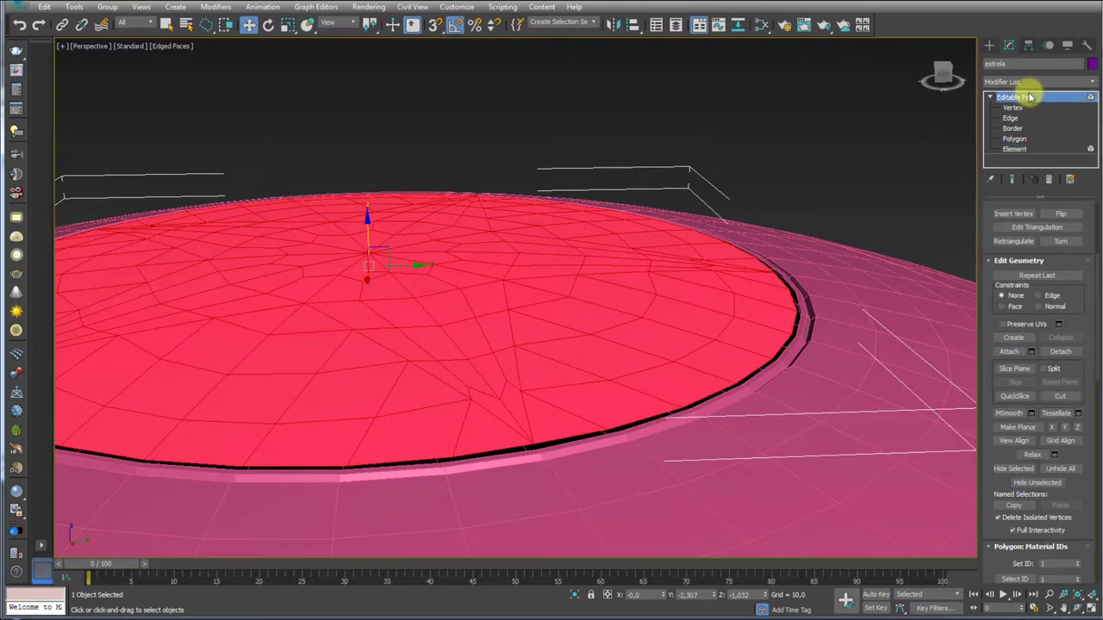
pyautogui.scroll(-5, 850, 184)
pyautogui.keyDown('alt'); pyautogui.moveTo(849, 184); pyautogui.dragTo(869, 229, button='middle'); pyautogui.keyUp('alt')
pyautogui.click(883, 226)
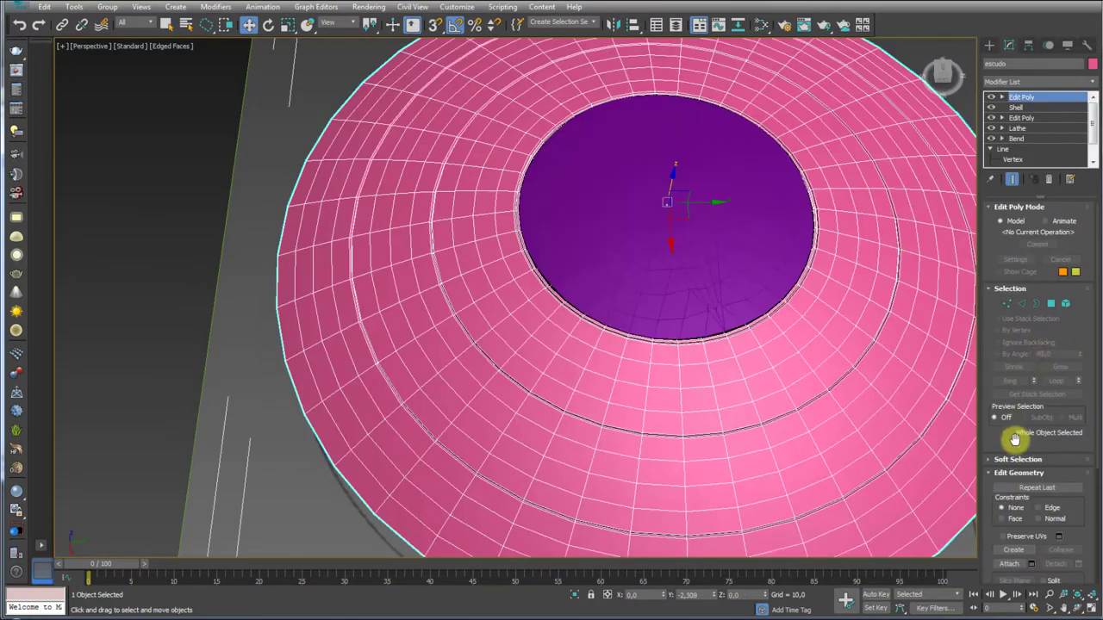
# Attach the star to the shield and select both open border rings of the gap
pyautogui.click(775, 246)
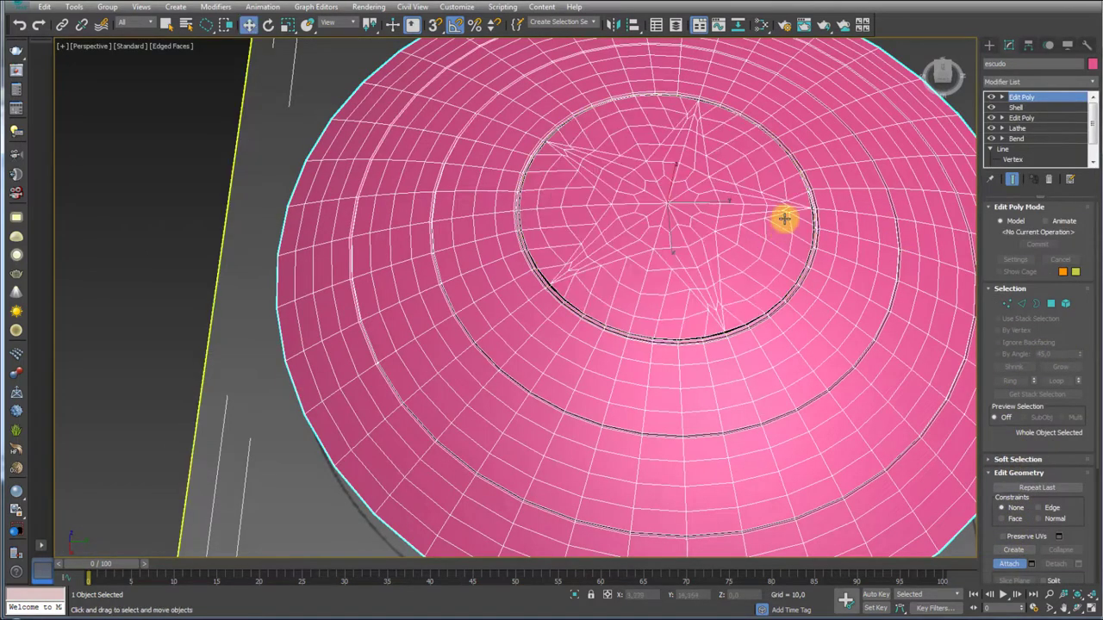
pyautogui.click(1037, 304)
pyautogui.click(813, 248)
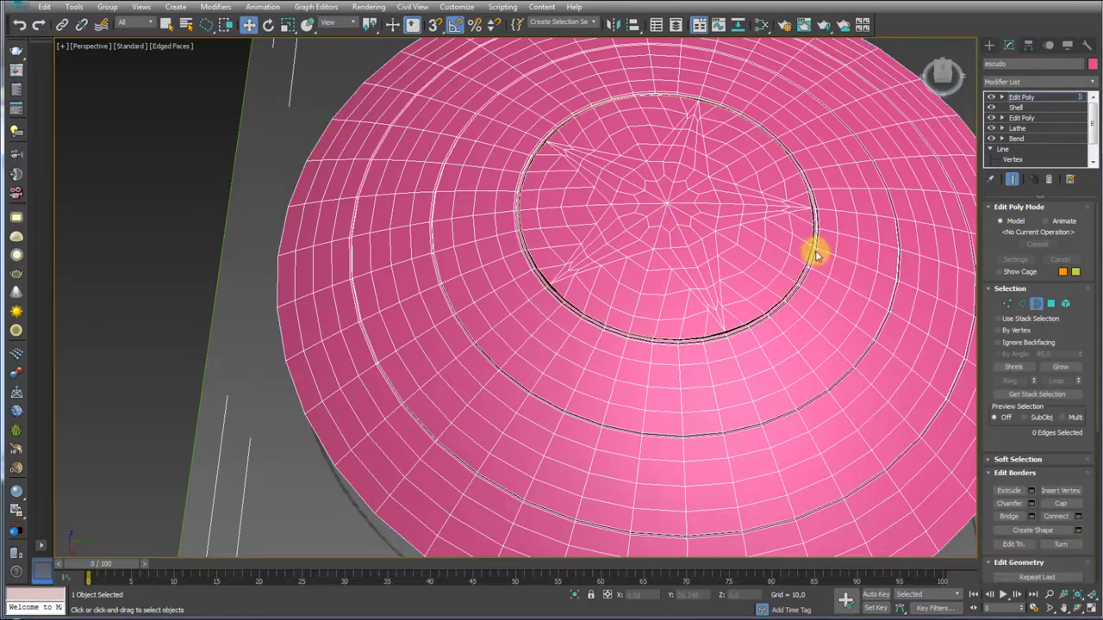
pyautogui.click(814, 249)
pyautogui.scroll(5, 823, 255)
pyautogui.keyDown('ctrl'); pyautogui.click(808, 245); pyautogui.keyUp('ctrl')
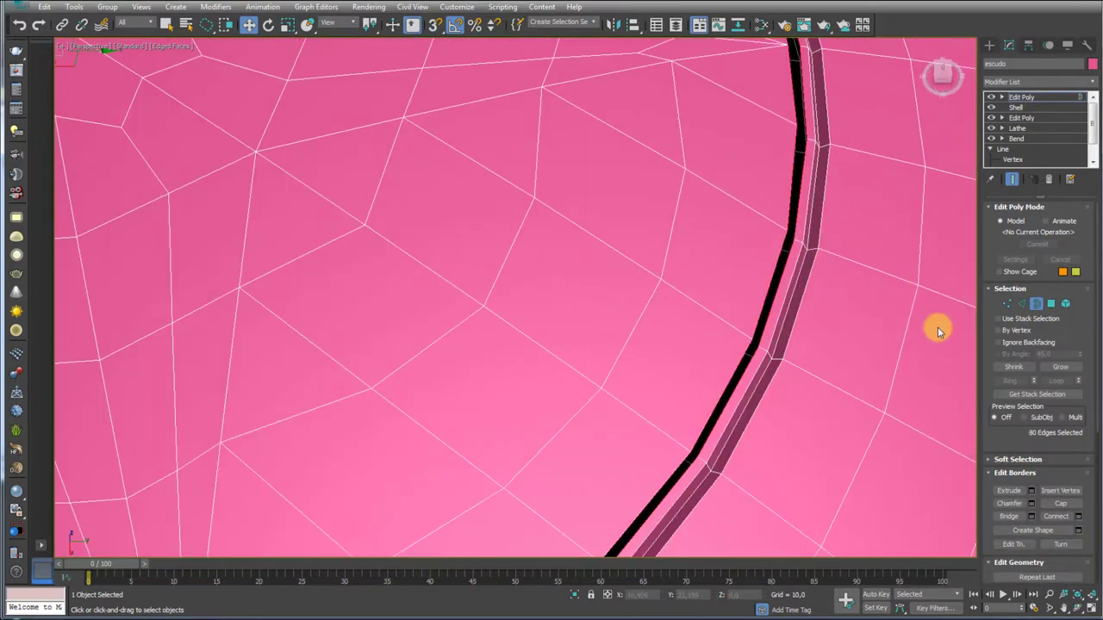
pyautogui.scroll(-5, 719, 322)
pyautogui.scroll(5, 738, 229)
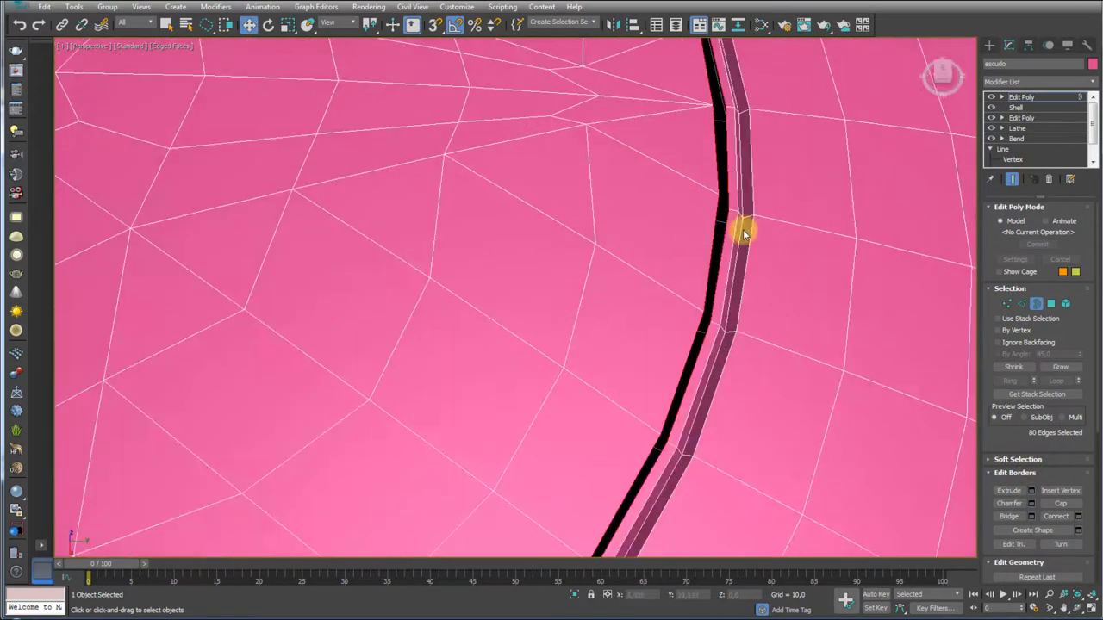
# Bridge the two 80-edge border rings to close the black gap around the star
pyautogui.moveTo(738, 230)
pyautogui.keyDown('alt'); pyautogui.mouseDown(button='middle')
pyautogui.moveTo(749, 185)
pyautogui.moveTo(930, 402)
pyautogui.mouseUp(button='middle'); pyautogui.keyUp('alt')
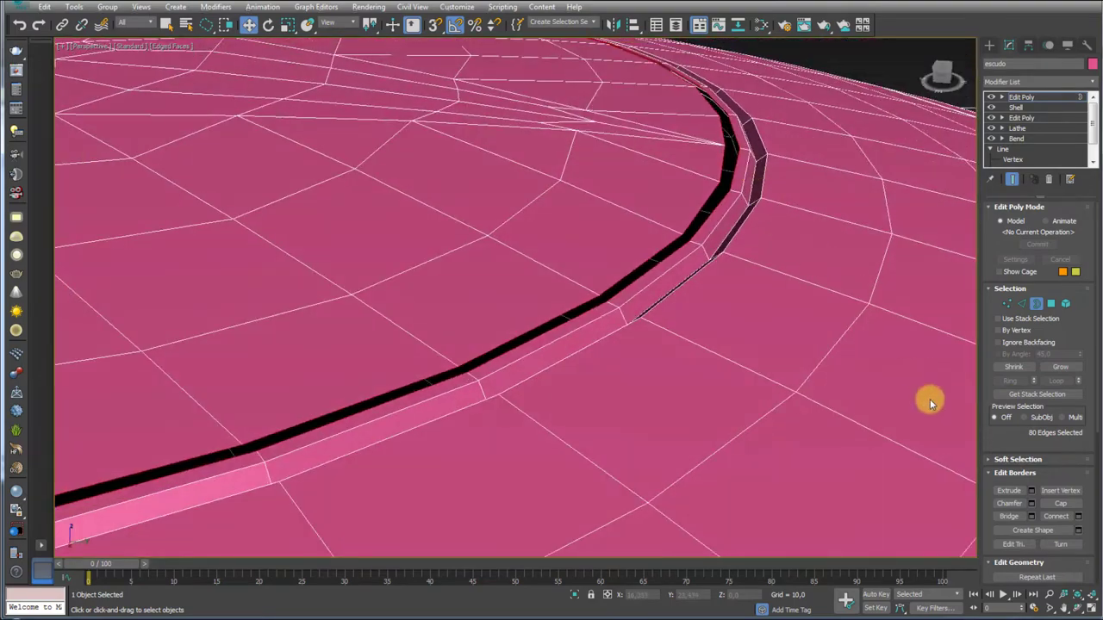
pyautogui.click(1009, 516)
pyautogui.moveTo(726, 147)
pyautogui.keyDown('alt'); pyautogui.mouseDown(button='middle')
pyautogui.moveTo(731, 135)
pyautogui.moveTo(857, 192)
pyautogui.mouseUp(button='middle'); pyautogui.keyUp('alt')
pyautogui.scroll(-3, 731, 135)
pyautogui.scroll(-5, 780, 123)
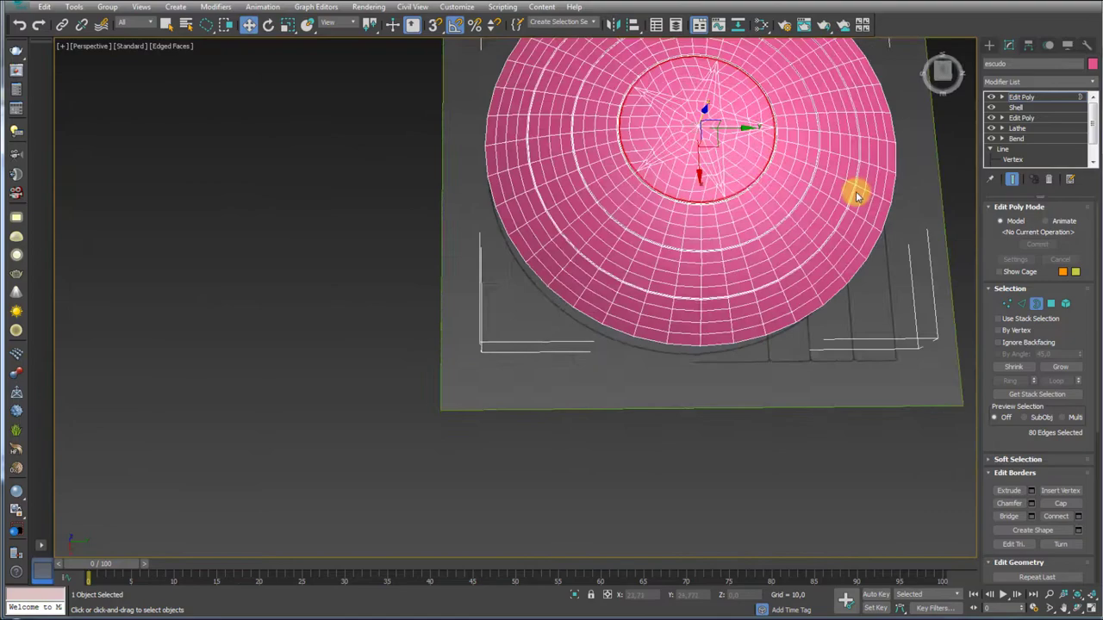
pyautogui.click(1025, 97)
pyautogui.keyDown('alt'); pyautogui.moveTo(814, 131); pyautogui.dragTo(672, 178, button='middle'); pyautogui.keyUp('alt')
pyautogui.moveTo(574, 286)
pyautogui.keyDown('alt'); pyautogui.mouseDown(button='middle')
pyautogui.moveTo(580, 365)
pyautogui.moveTo(574, 272)
pyautogui.mouseUp(button='middle'); pyautogui.keyUp('alt')
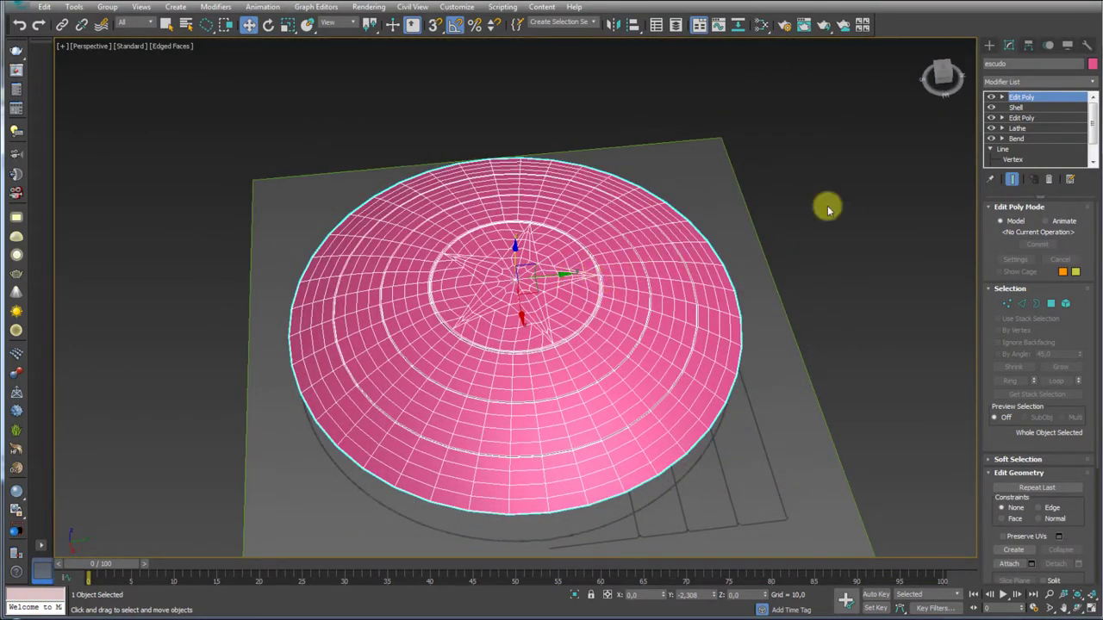
pyautogui.click(900, 197)
pyautogui.press('F4')
pyautogui.moveTo(638, 241)
pyautogui.keyDown('alt'); pyautogui.mouseDown(button='middle')
pyautogui.moveTo(509, 305)
pyautogui.moveTo(492, 419)
pyautogui.moveTo(514, 316)
pyautogui.mouseUp(button='middle'); pyautogui.keyUp('alt')
pyautogui.scroll(5, 647, 235)
pyautogui.moveTo(646, 235)
pyautogui.keyDown('alt'); pyautogui.mouseDown(button='middle')
pyautogui.moveTo(718, 212)
pyautogui.moveTo(667, 205)
pyautogui.moveTo(709, 216)
pyautogui.mouseUp(button='middle'); pyautogui.keyUp('alt')
pyautogui.scroll(3, 697, 203)
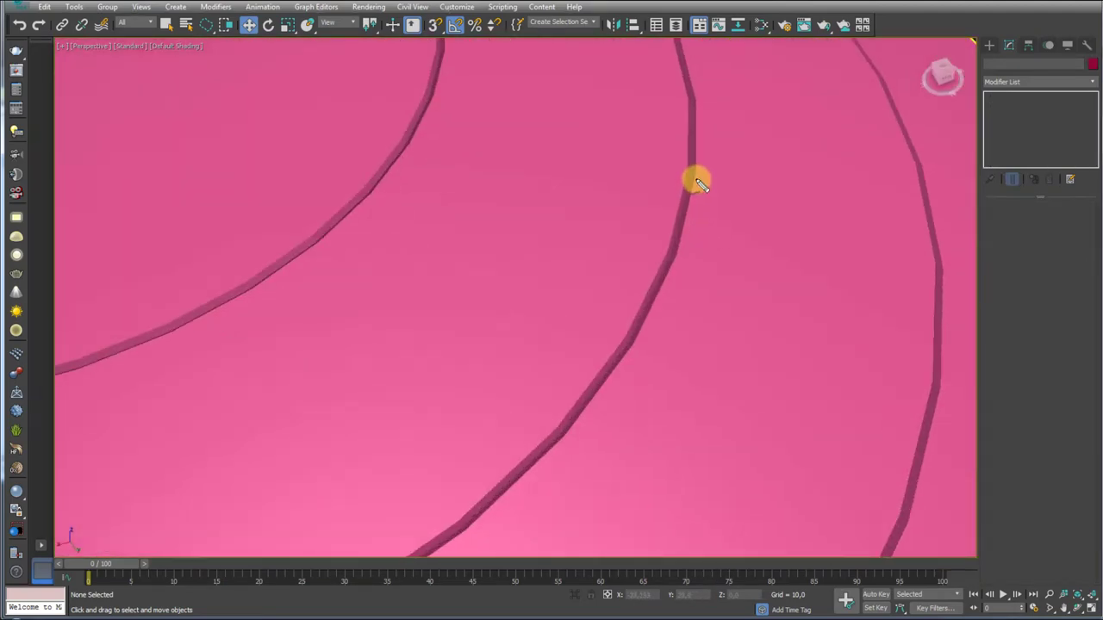
pyautogui.moveTo(698, 183); pyautogui.dragTo(679, 255)
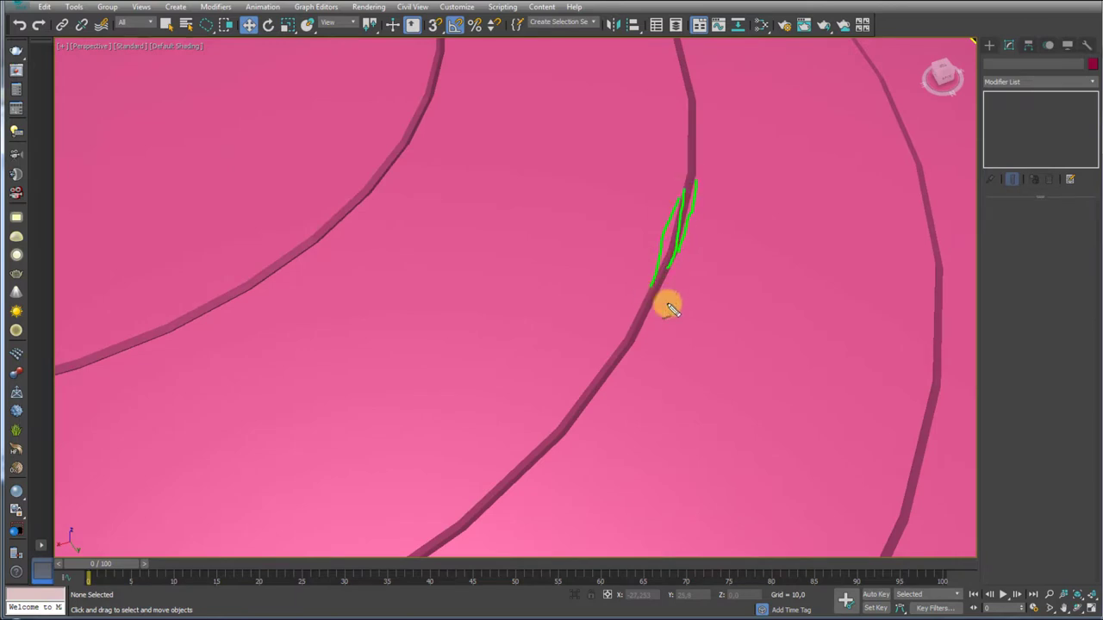
pyautogui.scroll(-5, 690, 276)
pyautogui.click(691, 222)
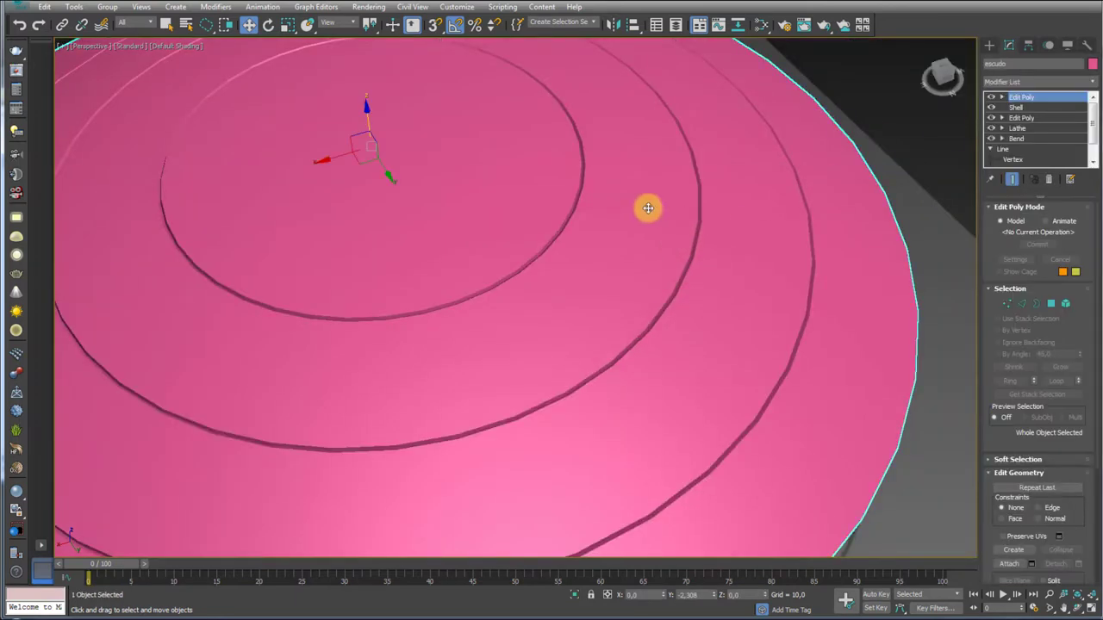
pyautogui.scroll(-2, 813, 180)
pyautogui.scroll(-5, 715, 198)
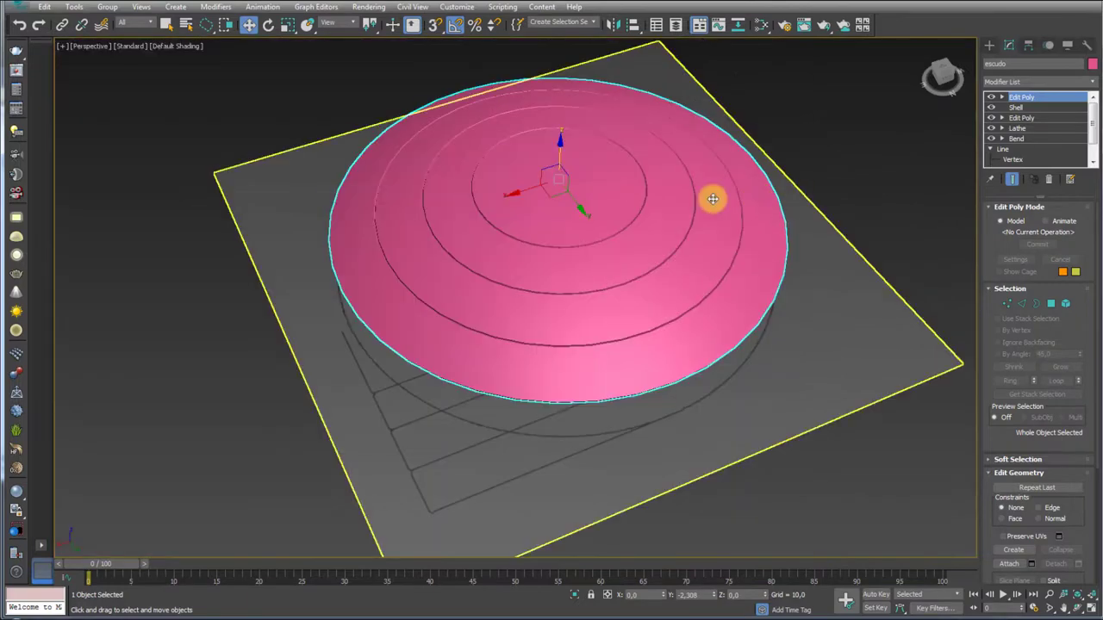
pyautogui.keyDown('alt'); pyautogui.moveTo(715, 197); pyautogui.dragTo(680, 261, button='middle'); pyautogui.keyUp('alt')
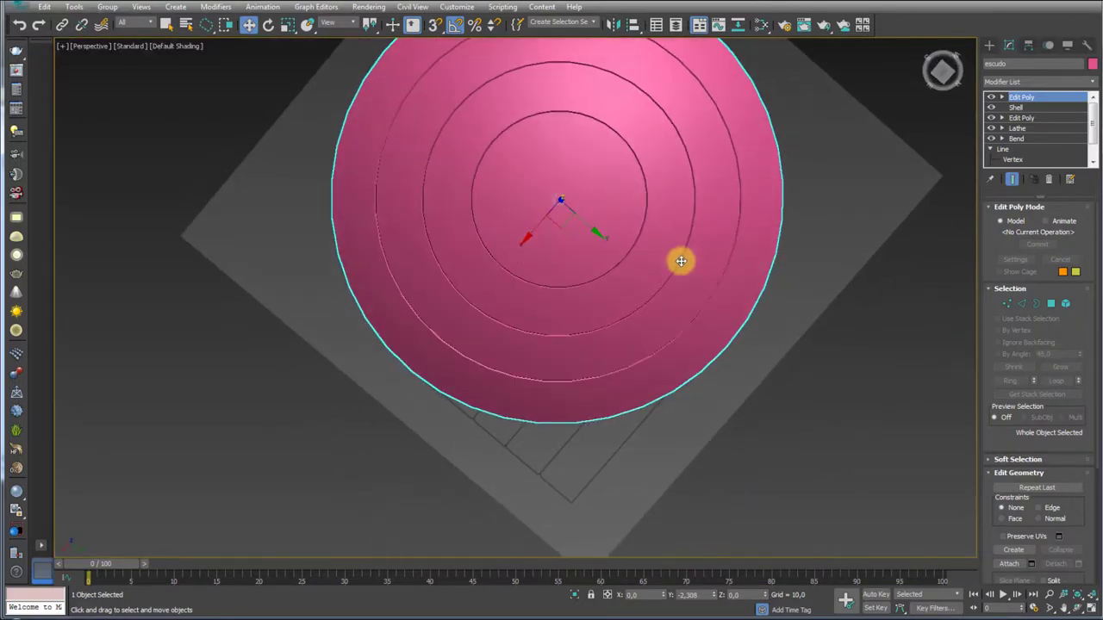
pyautogui.click(1092, 83)
pyautogui.click(1091, 85)
pyautogui.moveTo(689, 229)
pyautogui.keyDown('alt'); pyautogui.mouseDown(button='middle')
pyautogui.moveTo(559, 215)
pyautogui.moveTo(576, 246)
pyautogui.mouseUp(button='middle'); pyautogui.keyUp('alt')
pyautogui.scroll(5, 645, 296)
pyautogui.scroll(4, 645, 295)
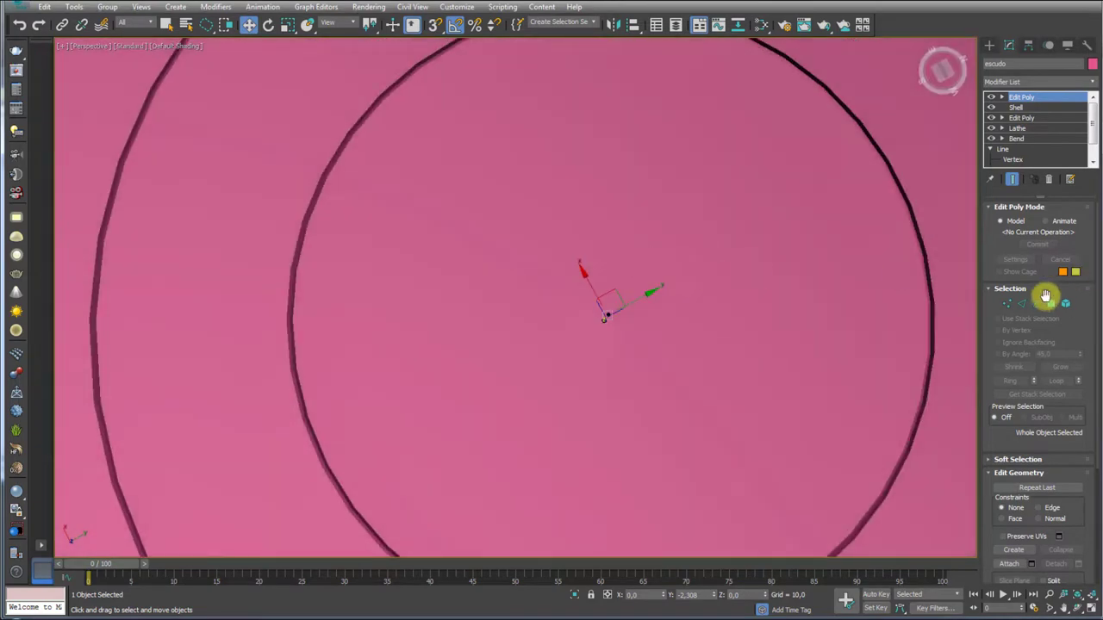
# Select only the small centre border and collapse it so the 40 spoke edges meet in one point
pyautogui.click(1038, 302)
pyautogui.click(586, 316)
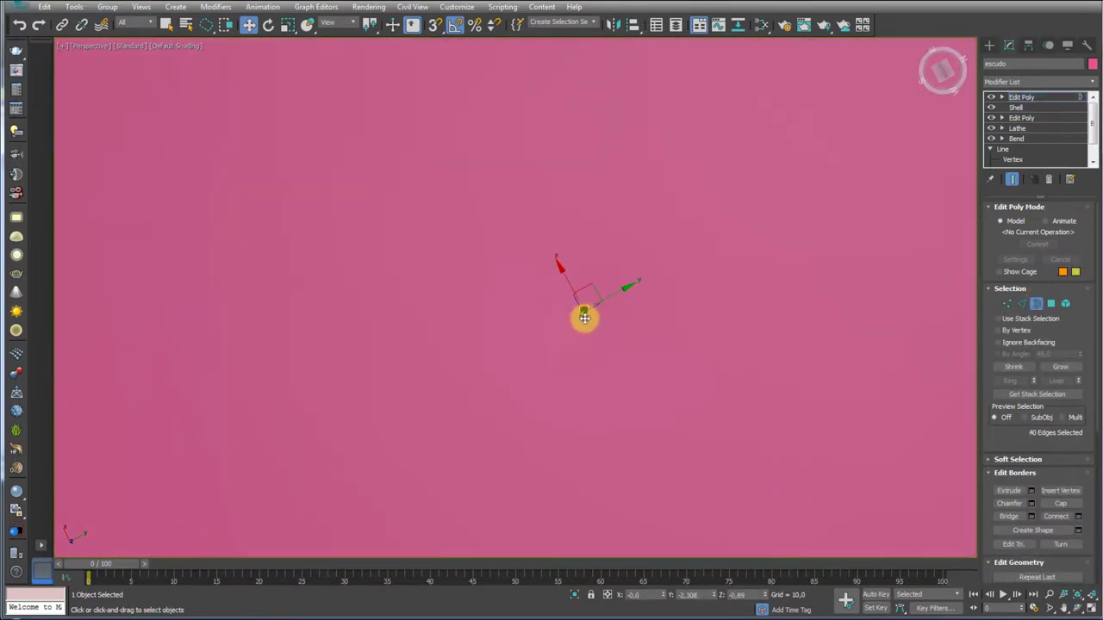
pyautogui.press('F4')
pyautogui.press('r')
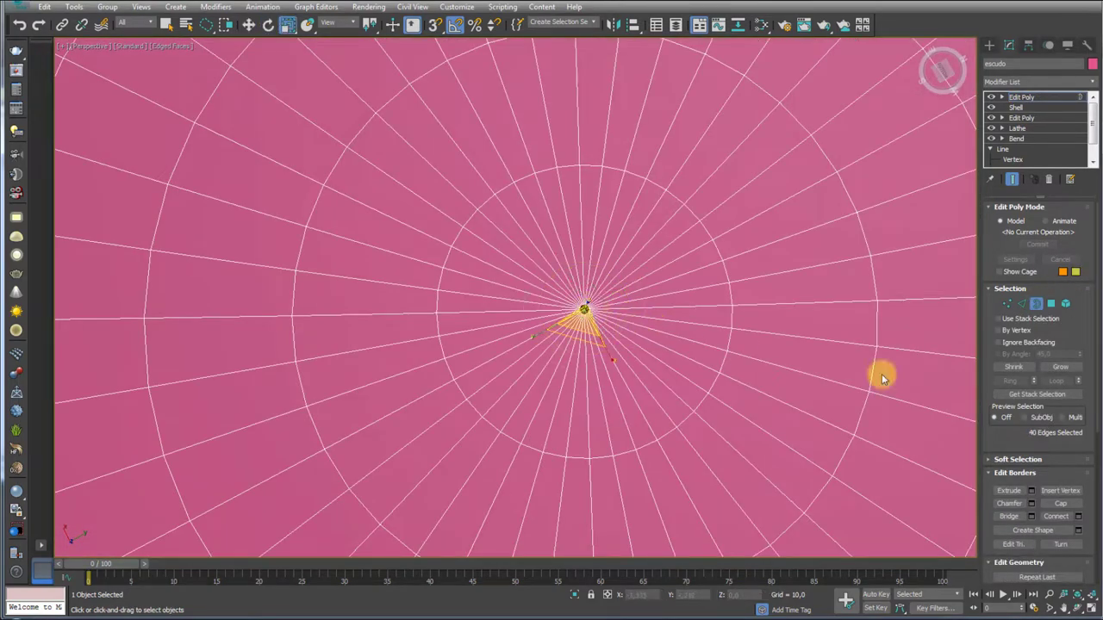
pyautogui.moveTo(1092, 519); pyautogui.dragTo(1090, 307)
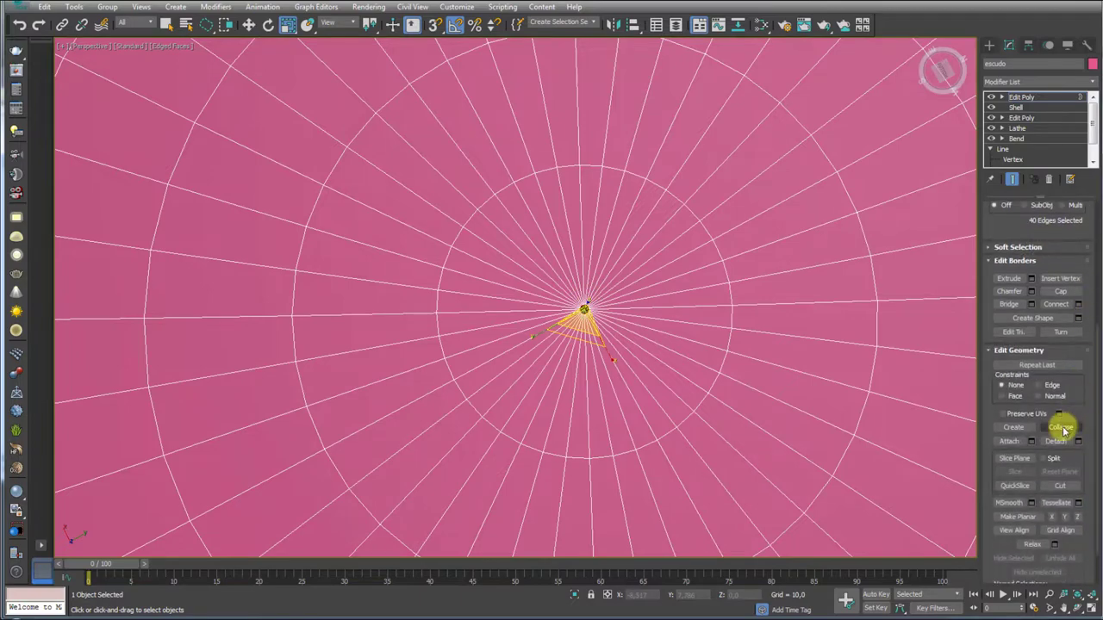
pyautogui.click(1061, 428)
pyautogui.click(1040, 99)
pyautogui.scroll(-2, 559, 198)
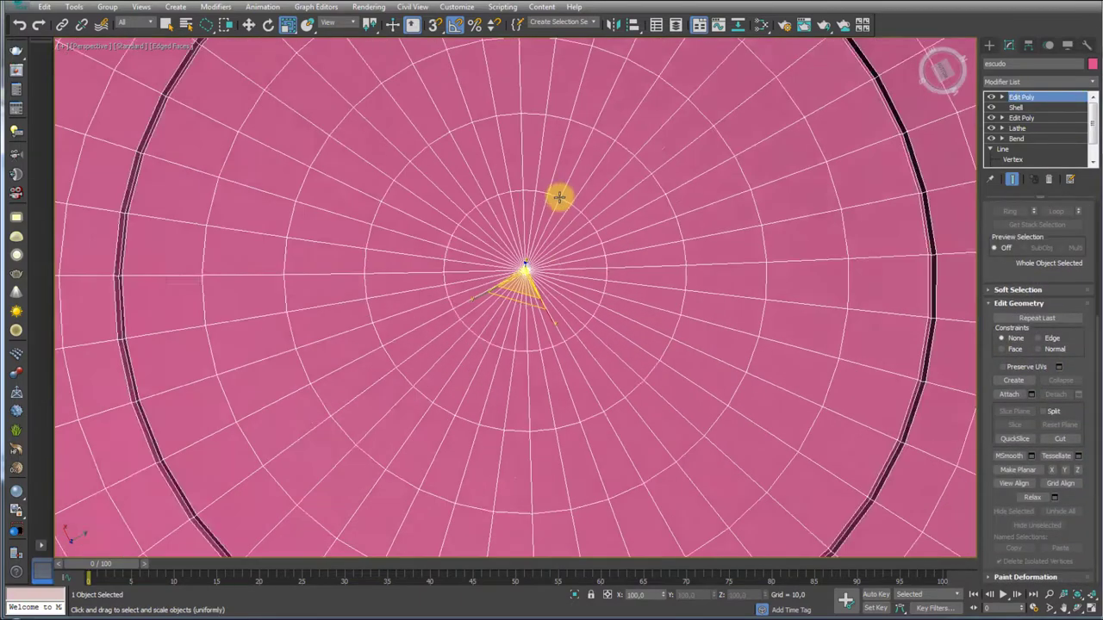
pyautogui.scroll(-5, 566, 210)
pyautogui.keyDown('alt'); pyautogui.moveTo(566, 209); pyautogui.dragTo(625, 379, button='middle'); pyautogui.keyUp('alt')
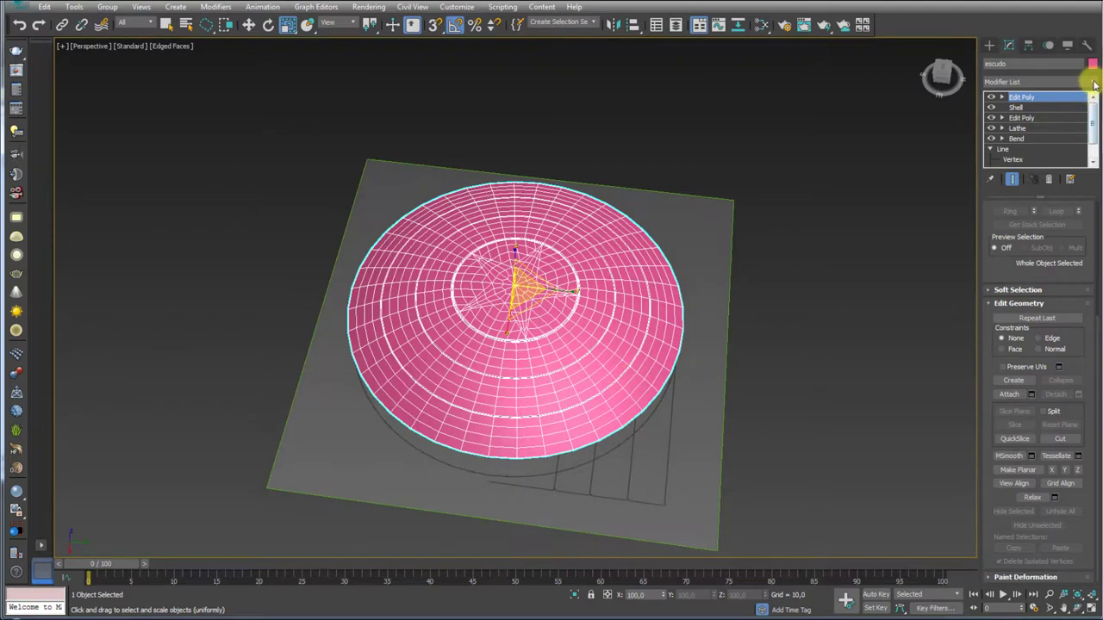
# Add an OpenSubdiv modifier at 1 iteration and inspect the smoothed dome and grooves
pyautogui.click(1096, 83)
pyautogui.scroll(-5, 1091, 246)
pyautogui.scroll(-3, 1087, 255)
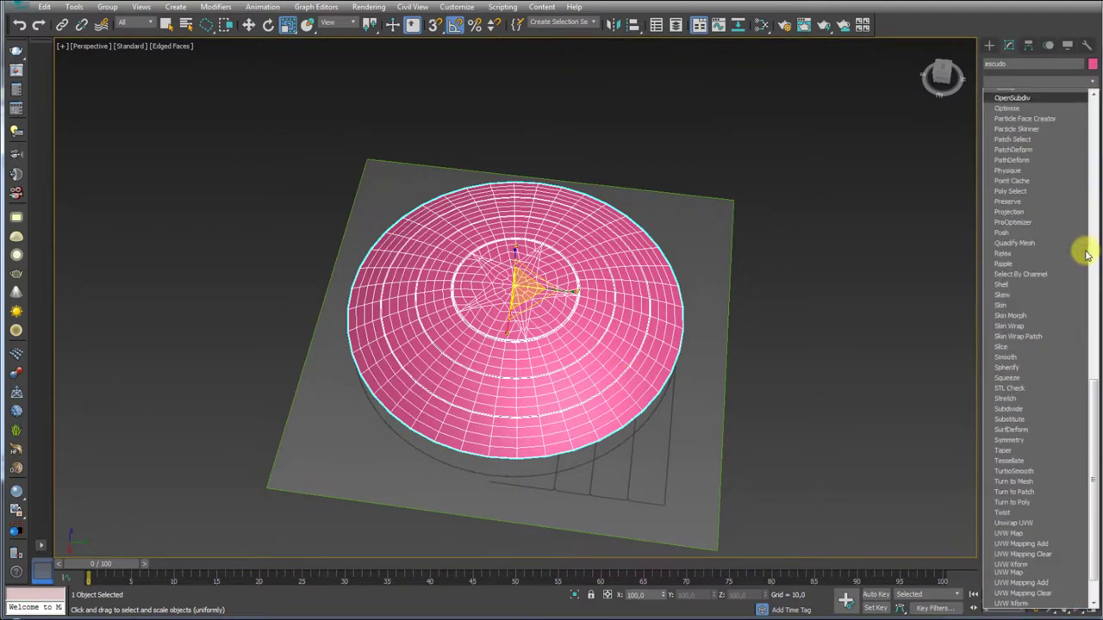
pyautogui.click(1016, 98)
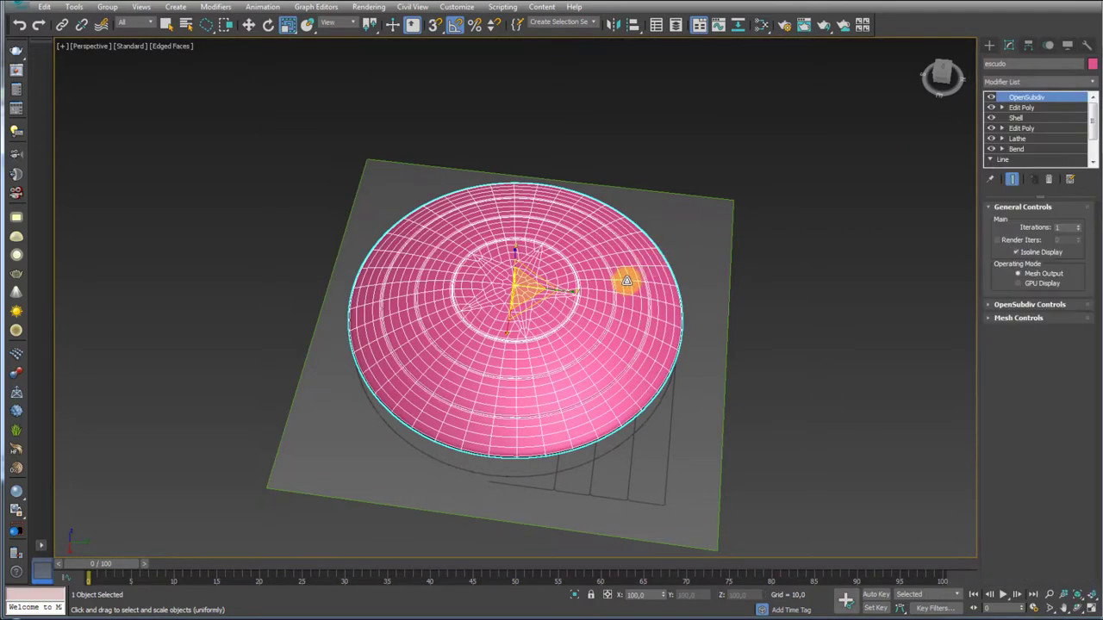
pyautogui.moveTo(627, 281)
pyautogui.keyDown('alt'); pyautogui.mouseDown(button='middle')
pyautogui.moveTo(574, 316)
pyautogui.moveTo(580, 327)
pyautogui.mouseUp(button='middle'); pyautogui.keyUp('alt')
pyautogui.press('F4')
pyautogui.moveTo(679, 306)
pyautogui.keyDown('alt'); pyautogui.mouseDown(button='middle')
pyautogui.moveTo(677, 374)
pyautogui.moveTo(645, 246)
pyautogui.moveTo(593, 313)
pyautogui.mouseUp(button='middle'); pyautogui.keyUp('alt')
pyautogui.press('F4')
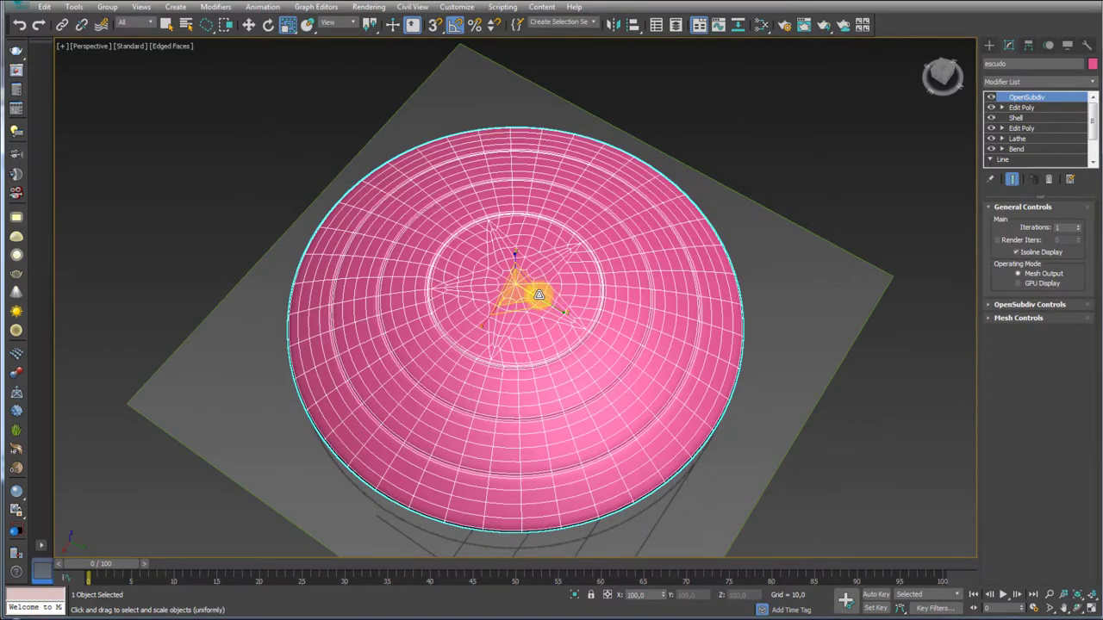
pyautogui.scroll(3, 519, 291)
pyautogui.scroll(1, 537, 246)
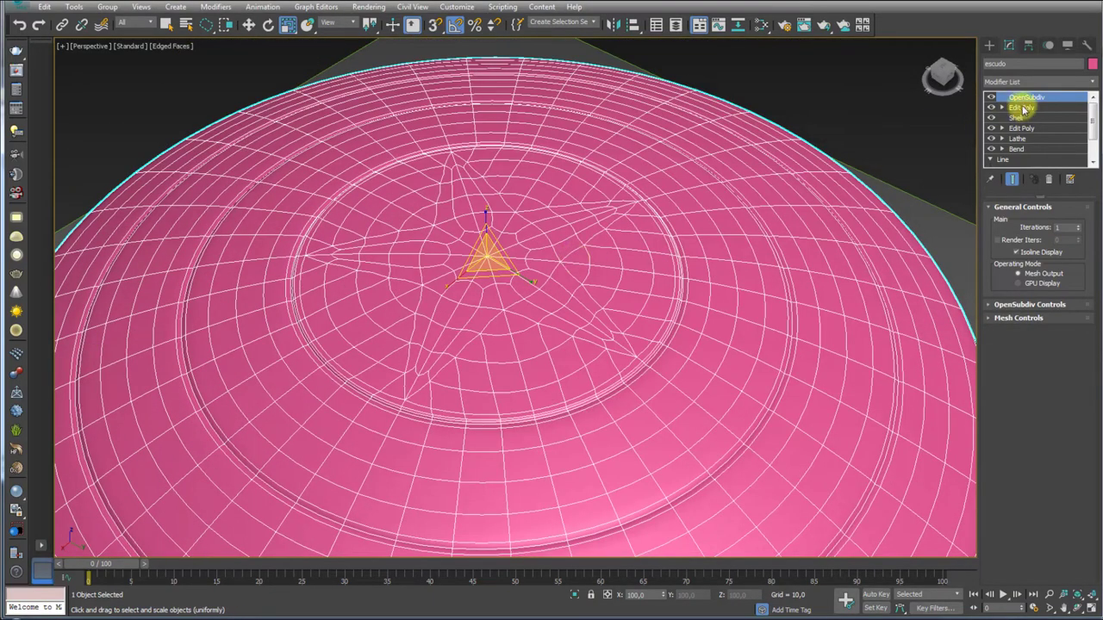
# Disable OpenSubdiv and pick the shield's centre vertex in the Edit Poly below
pyautogui.click(993, 97)
pyautogui.click(1051, 106)
pyautogui.keyDown('alt'); pyautogui.moveTo(903, 147); pyautogui.dragTo(689, 227, button='middle'); pyautogui.keyUp('alt')
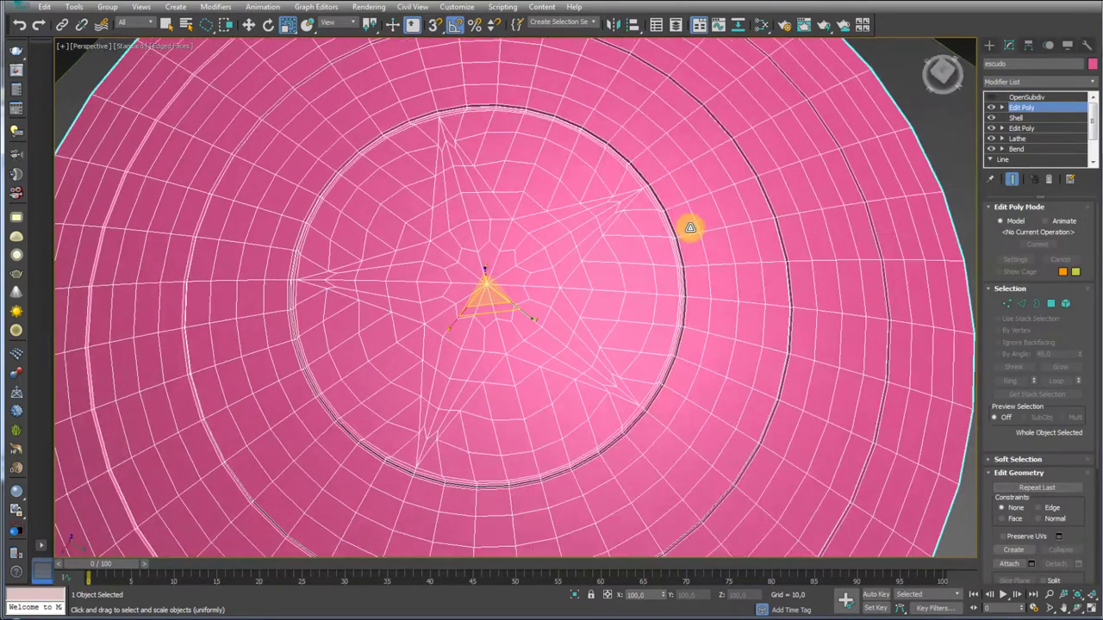
pyautogui.click(1022, 306)
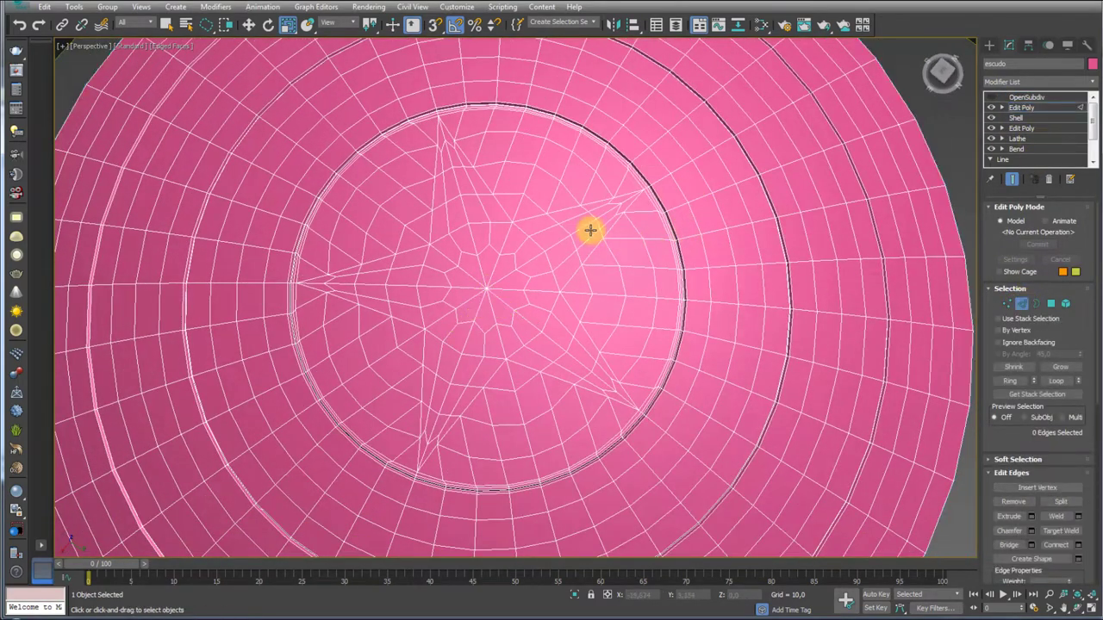
pyautogui.scroll(3, 603, 229)
pyautogui.scroll(-1, 534, 319)
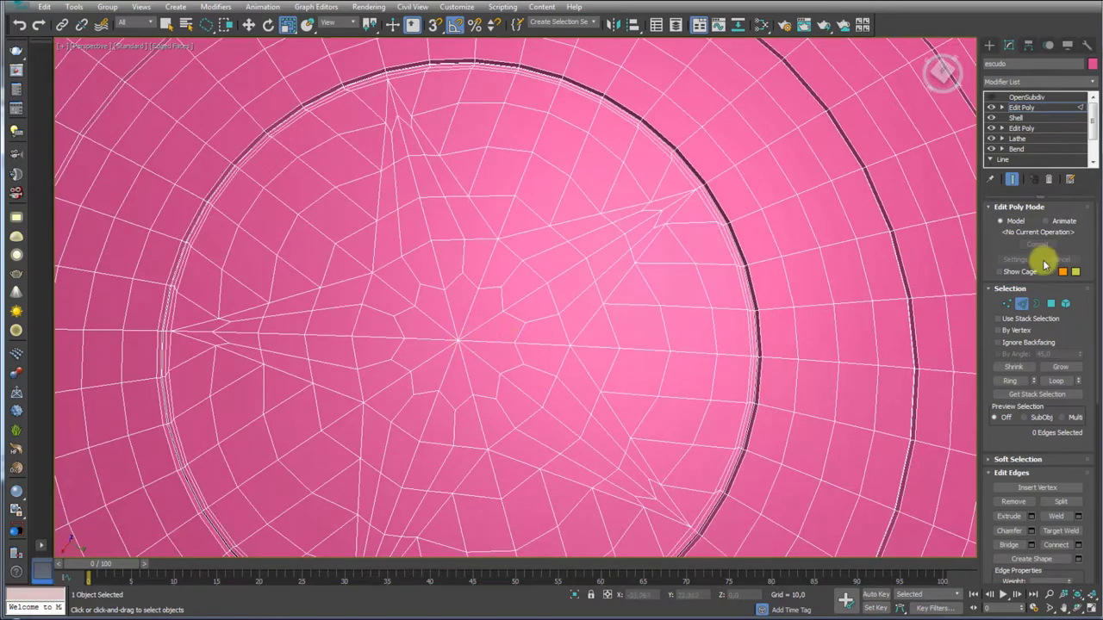
pyautogui.click(1007, 303)
pyautogui.click(451, 317)
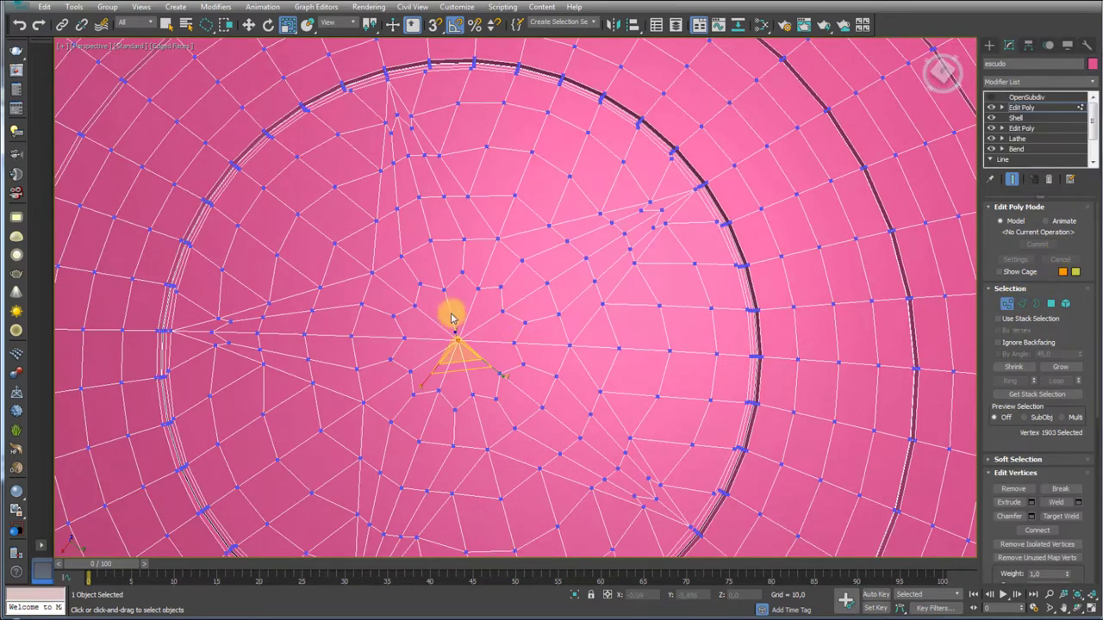
# Convert to the 30 polygons around the centre, growing twice and shrinking once
pyautogui.keyDown('ctrl'); pyautogui.click(1049, 306); pyautogui.keyUp('ctrl')
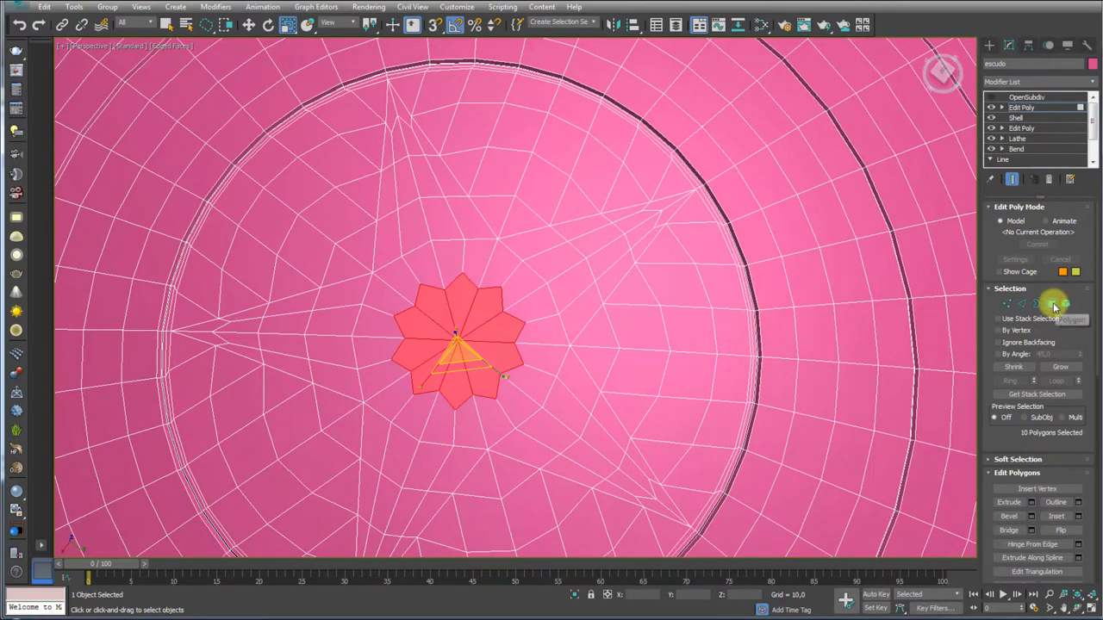
pyautogui.click(1061, 367)
pyautogui.click(1061, 367)
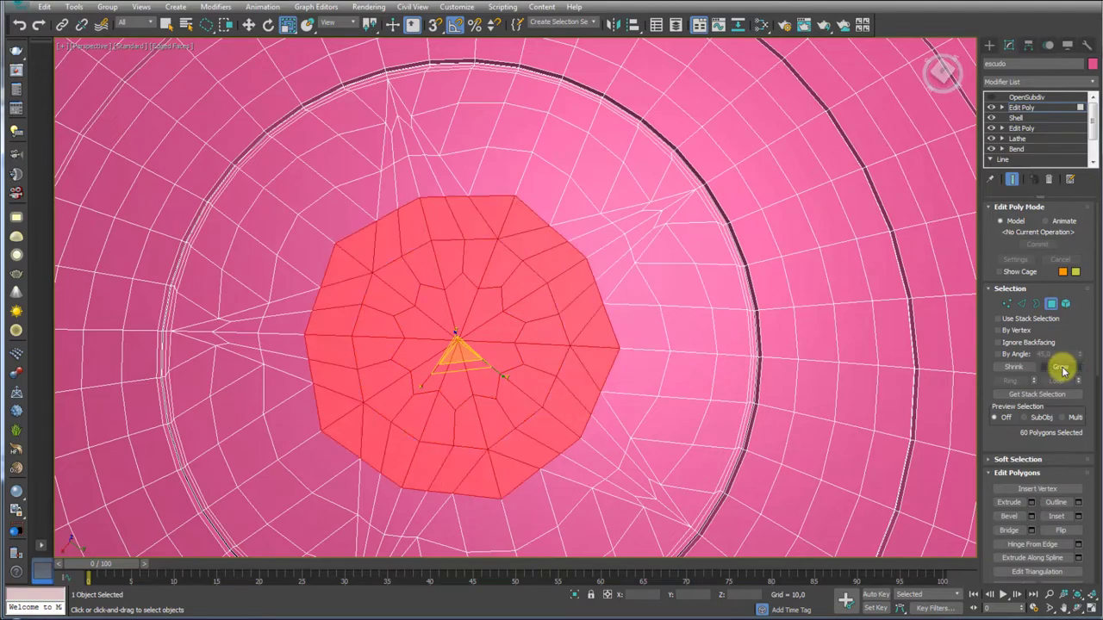
pyautogui.click(1014, 367)
pyautogui.moveTo(423, 266)
pyautogui.mouseDown(button='middle')
pyautogui.moveTo(606, 317)
pyautogui.moveTo(642, 259)
pyautogui.mouseUp(button='middle')
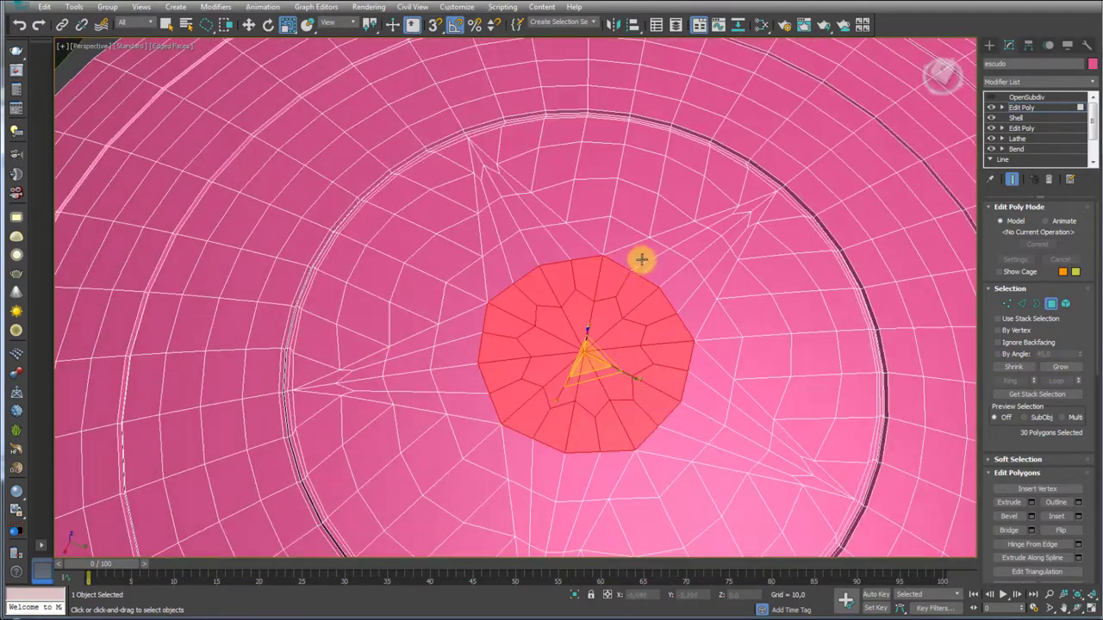
# Convert the selection to vertices and add five more vertices around the star shape
pyautogui.click(1007, 305)
pyautogui.keyDown('ctrl'); pyautogui.click(693, 259); pyautogui.keyUp('ctrl')
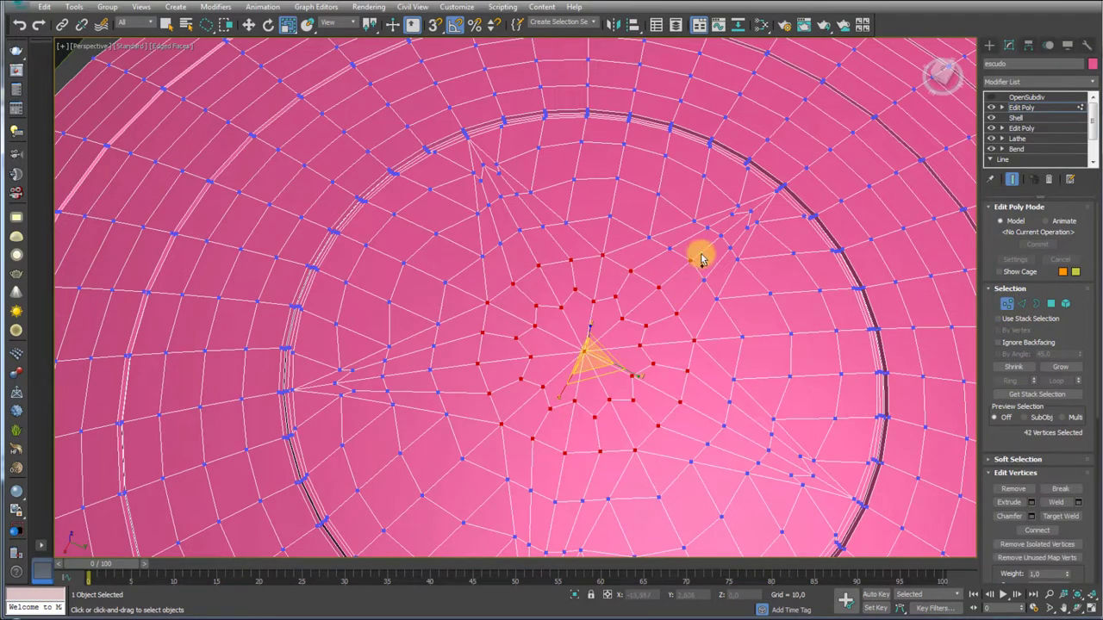
pyautogui.keyDown('ctrl'); pyautogui.click(720, 235); pyautogui.keyUp('ctrl')
pyautogui.keyDown('ctrl'); pyautogui.click(441, 395); pyautogui.keyUp('ctrl')
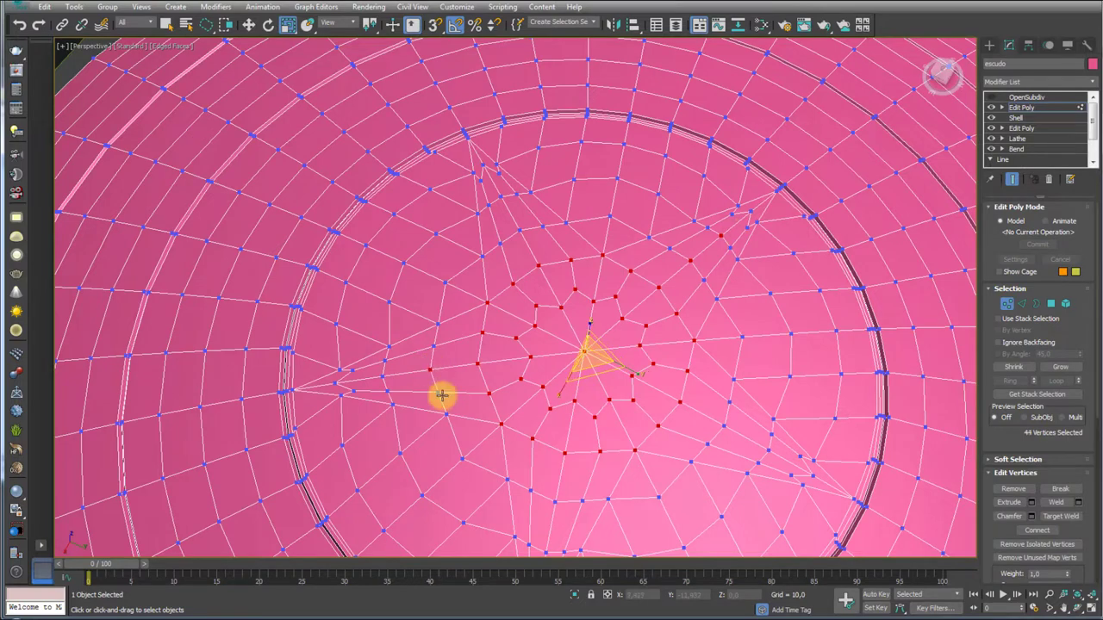
pyautogui.keyDown('alt'); pyautogui.moveTo(530, 441); pyautogui.dragTo(566, 405, button='middle'); pyautogui.keyUp('alt')
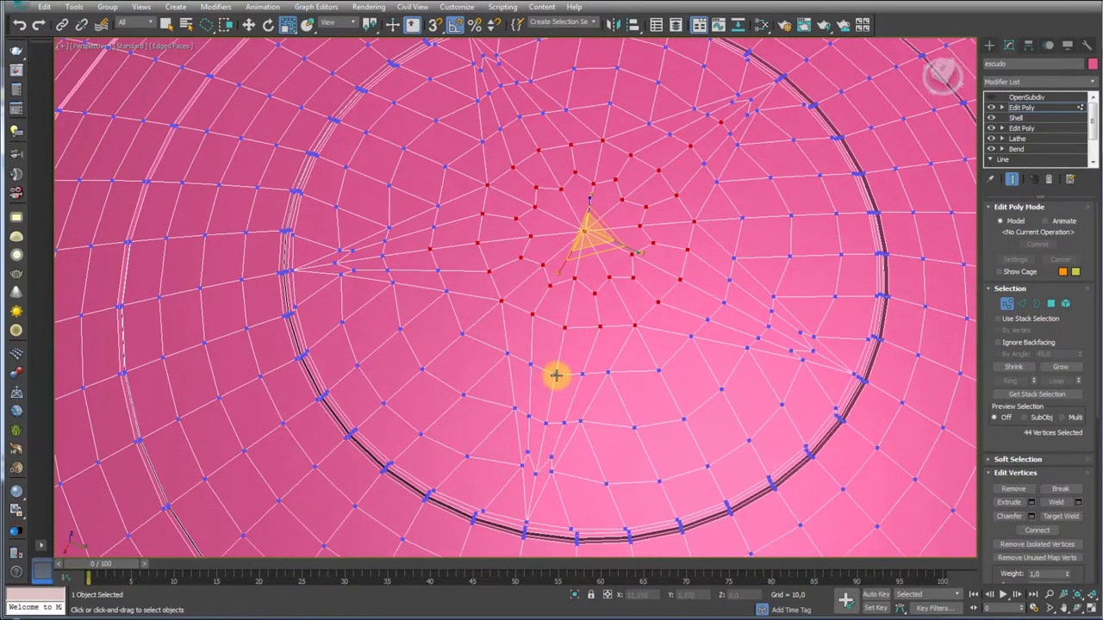
pyautogui.keyDown('ctrl'); pyautogui.click(556, 375); pyautogui.keyUp('ctrl')
pyautogui.keyDown('ctrl'); pyautogui.click(727, 300); pyautogui.keyUp('ctrl')
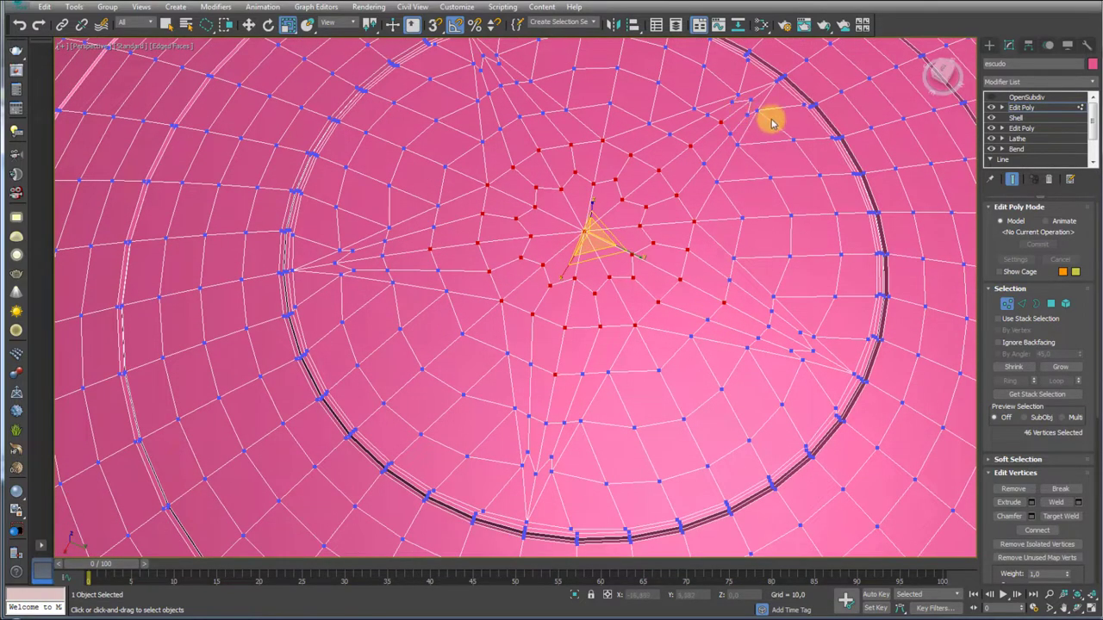
# Deselect the five stray vertices lying outside the star outline
pyautogui.keyDown('alt'); pyautogui.click(719, 129); pyautogui.keyUp('alt')
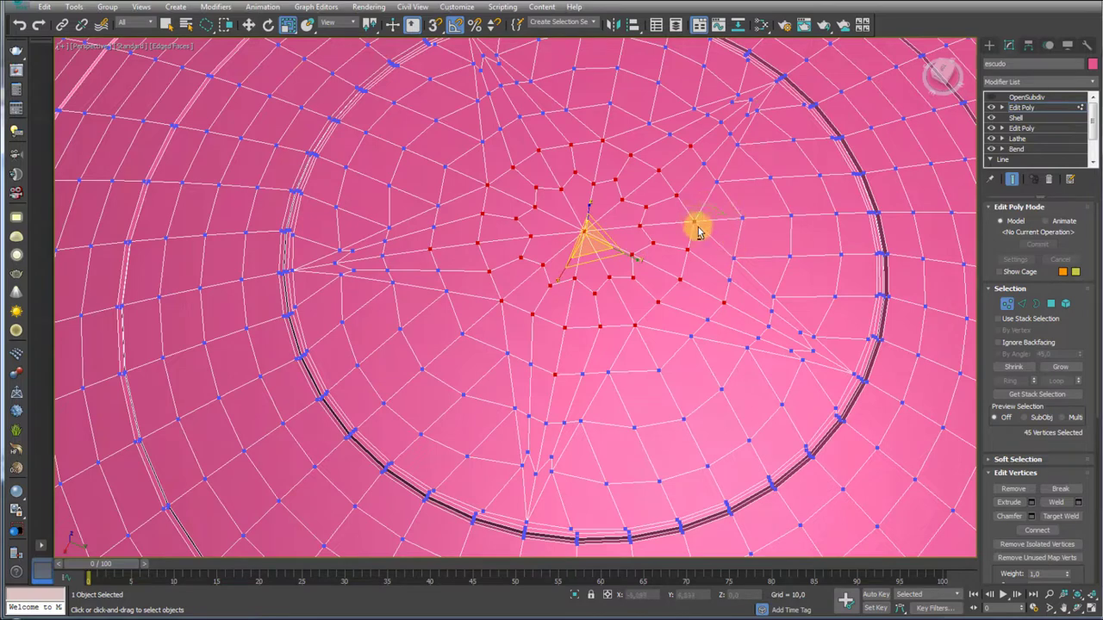
pyautogui.keyDown('alt'); pyautogui.click(695, 222); pyautogui.keyUp('alt')
pyautogui.keyDown('alt'); pyautogui.click(593, 140); pyautogui.keyUp('alt')
pyautogui.keyDown('alt'); pyautogui.click(477, 202); pyautogui.keyUp('alt')
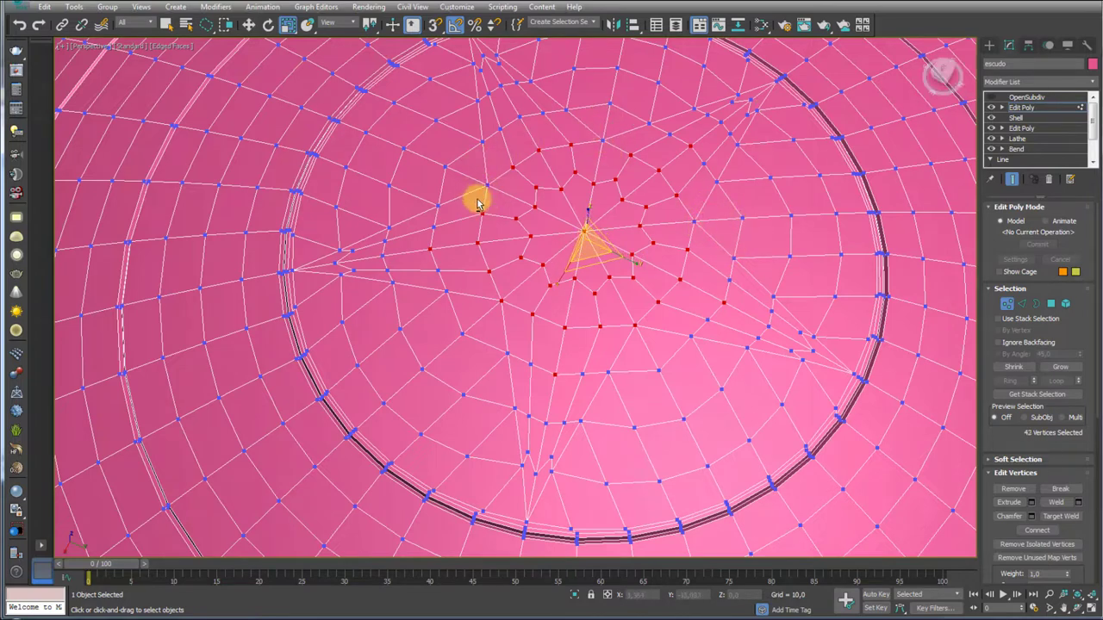
pyautogui.keyDown('alt'); pyautogui.click(489, 325); pyautogui.keyUp('alt')
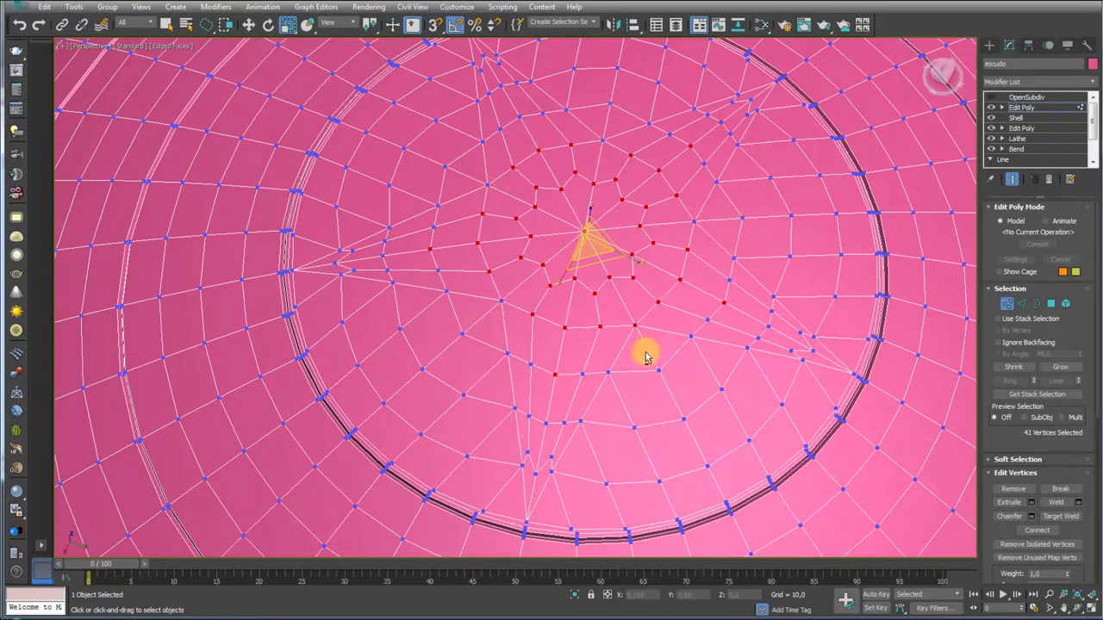
# Convert to polygons, grow once, and lasso away excess polygons around the star arms
pyautogui.keyDown('ctrl'); pyautogui.click(1051, 303); pyautogui.keyUp('ctrl')
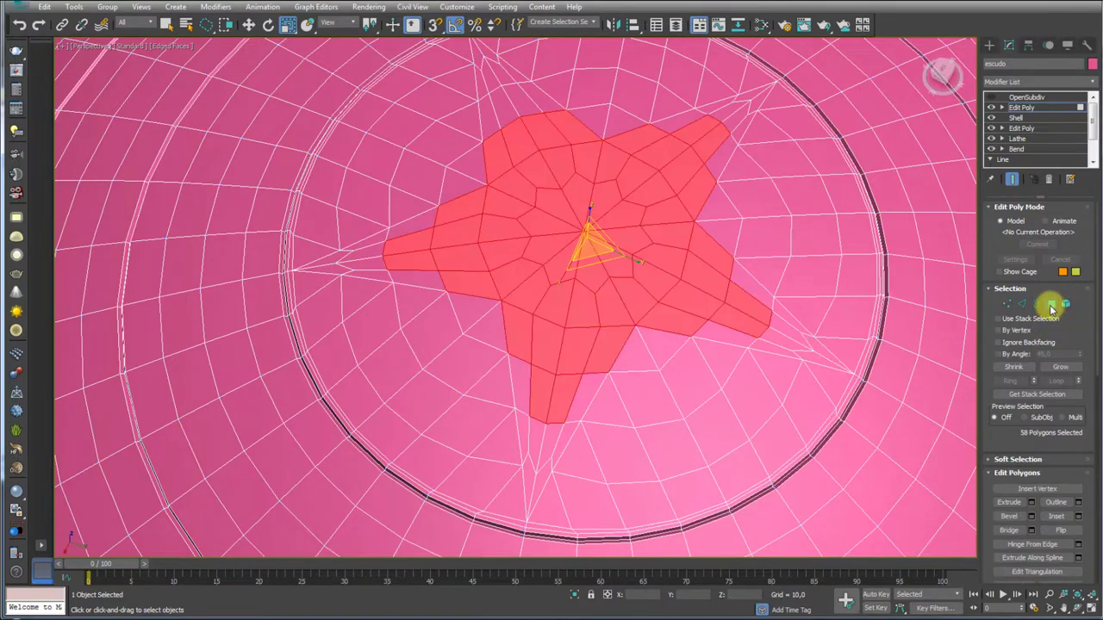
pyautogui.click(1060, 367)
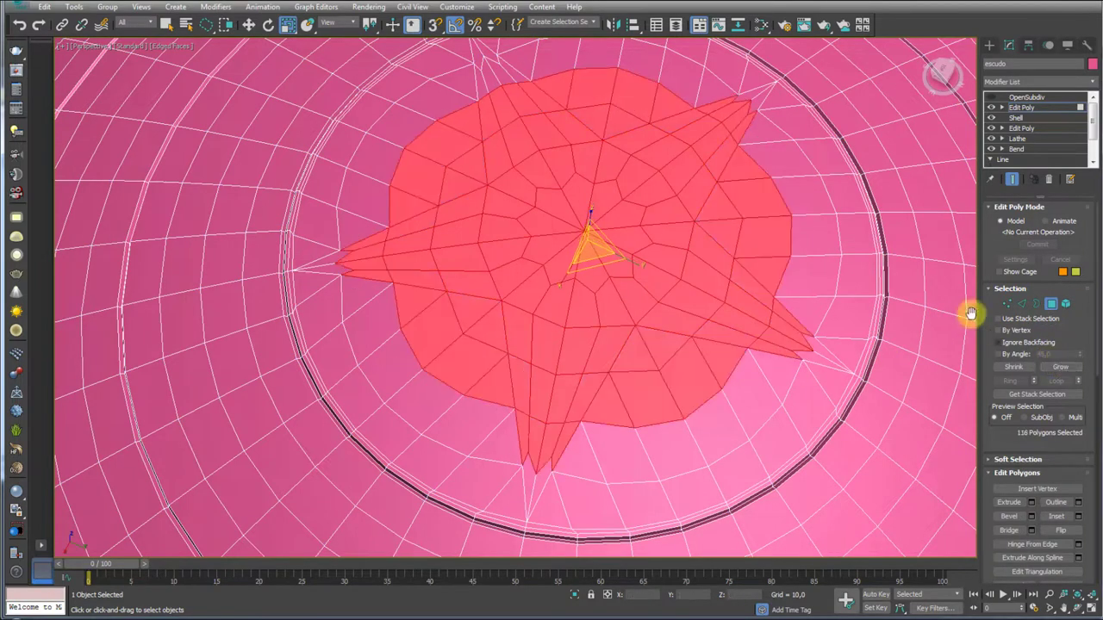
pyautogui.keyDown('alt'); pyautogui.moveTo(840, 293); pyautogui.dragTo(849, 315); pyautogui.keyUp('alt')
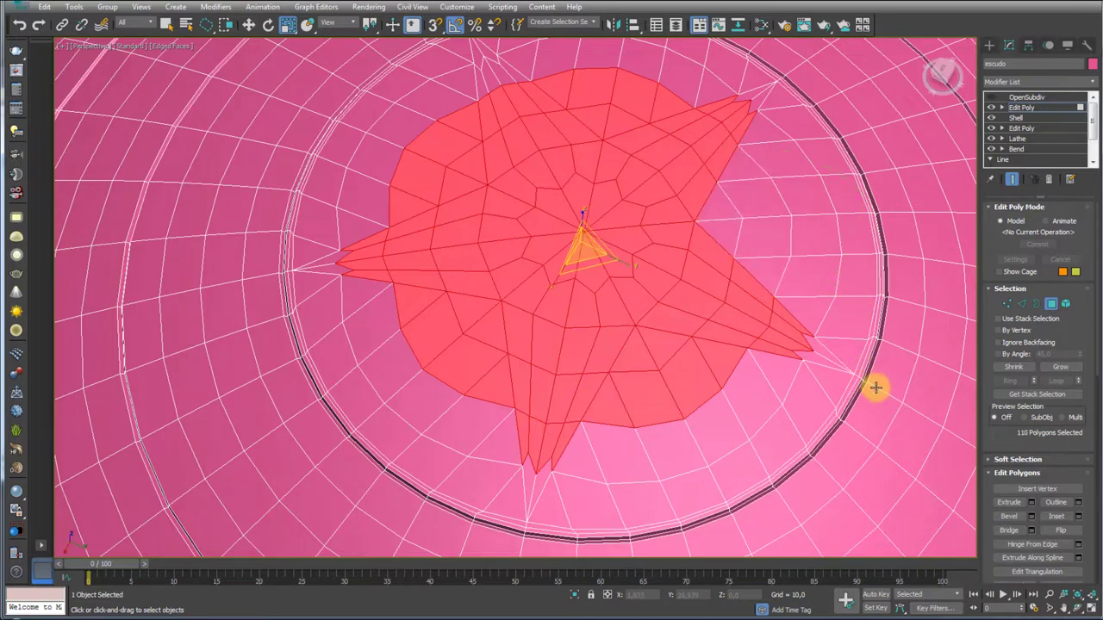
pyautogui.keyDown('alt'); pyautogui.moveTo(645, 379); pyautogui.dragTo(782, 439); pyautogui.keyUp('alt')
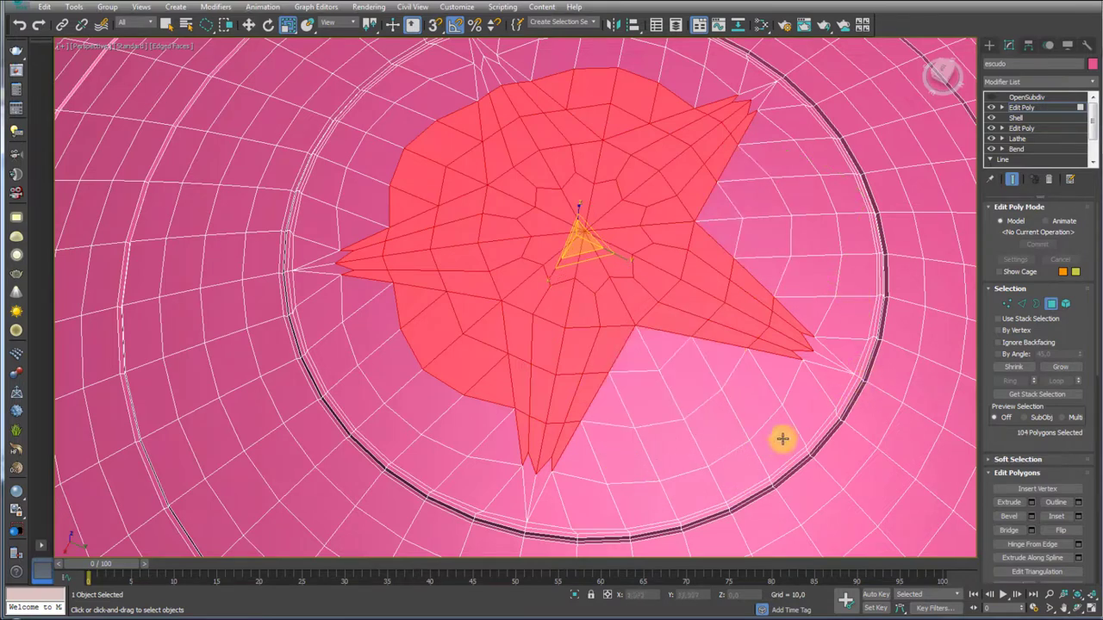
pyautogui.keyDown('alt'); pyautogui.moveTo(466, 319); pyautogui.dragTo(399, 250); pyautogui.keyUp('alt')
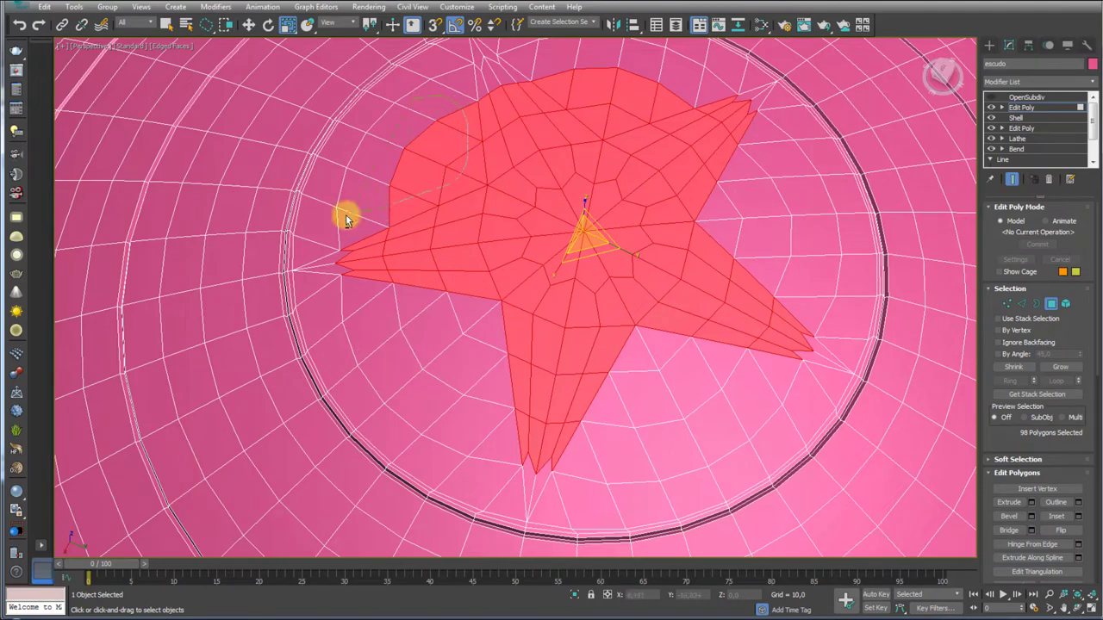
pyautogui.keyDown('alt'); pyautogui.moveTo(345, 214); pyautogui.dragTo(353, 212); pyautogui.keyUp('alt')
pyautogui.moveTo(621, 59); pyautogui.dragTo(586, 147, button='middle')
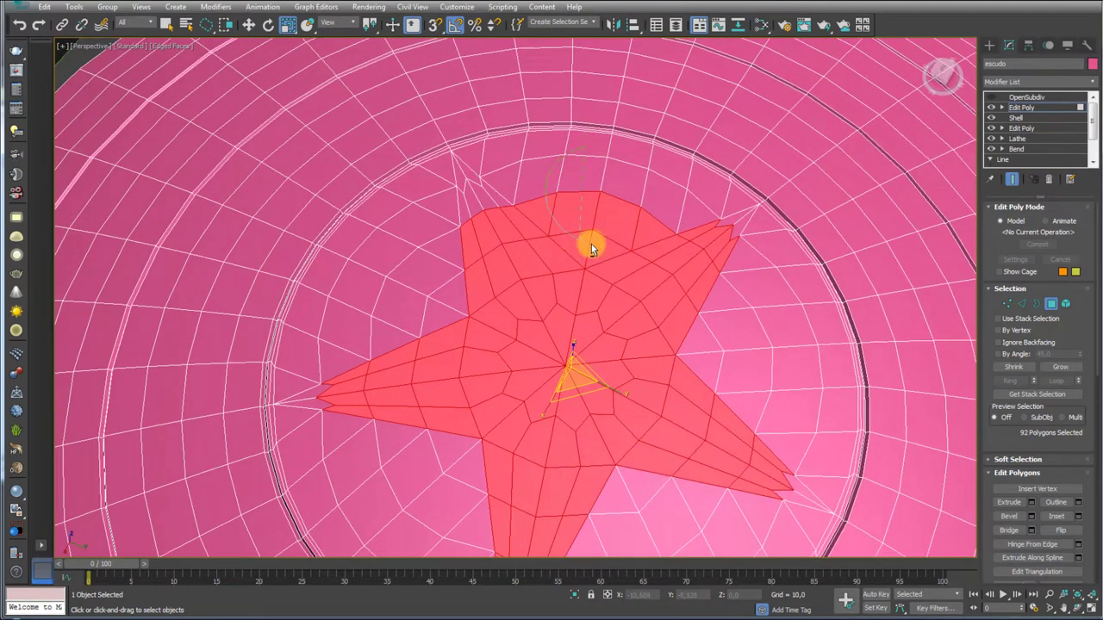
# Grow again, trim the remaining excess polygons, and add the missing left-arm polygon
pyautogui.click(1059, 367)
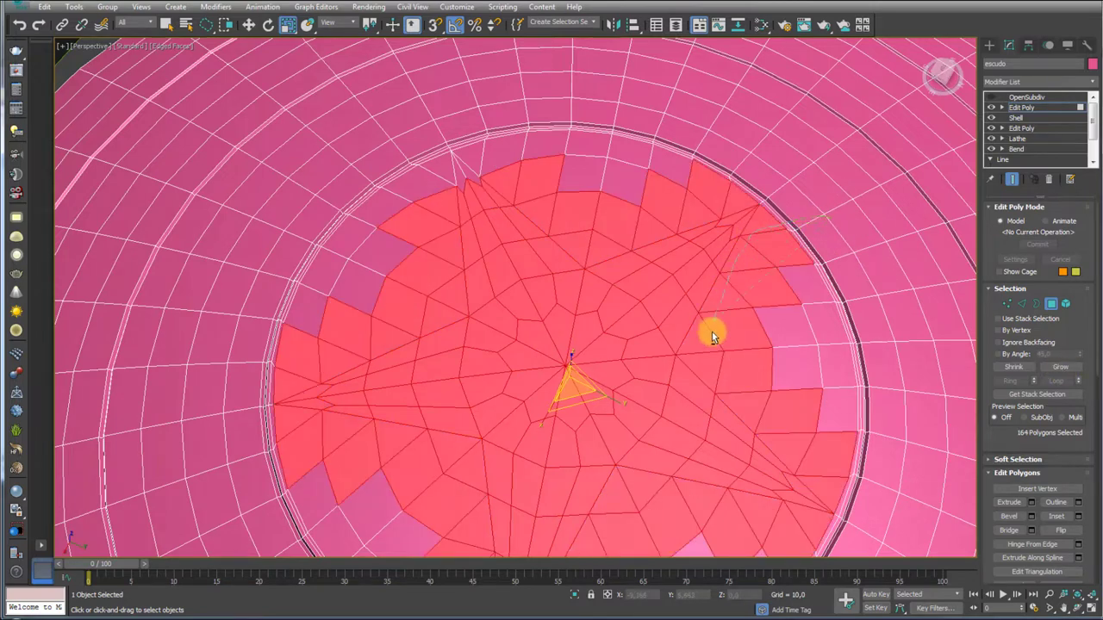
pyautogui.keyDown('alt'); pyautogui.moveTo(784, 439); pyautogui.dragTo(887, 485); pyautogui.keyUp('alt')
pyautogui.moveTo(886, 485); pyautogui.dragTo(813, 385, button='middle')
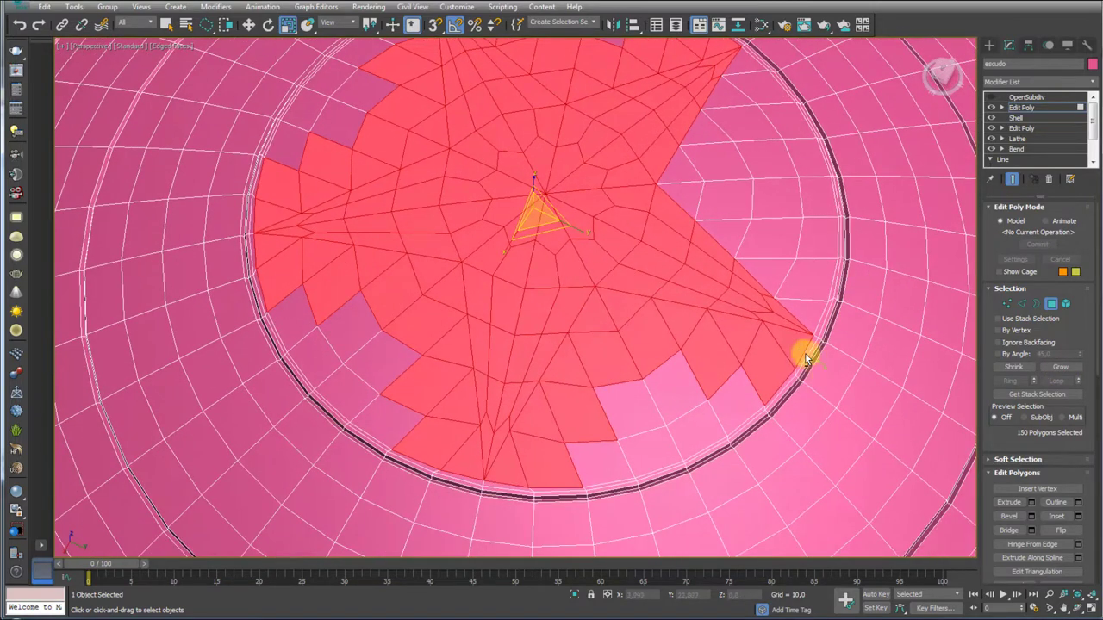
pyautogui.keyDown('alt'); pyautogui.moveTo(558, 540); pyautogui.dragTo(552, 530); pyautogui.keyUp('alt')
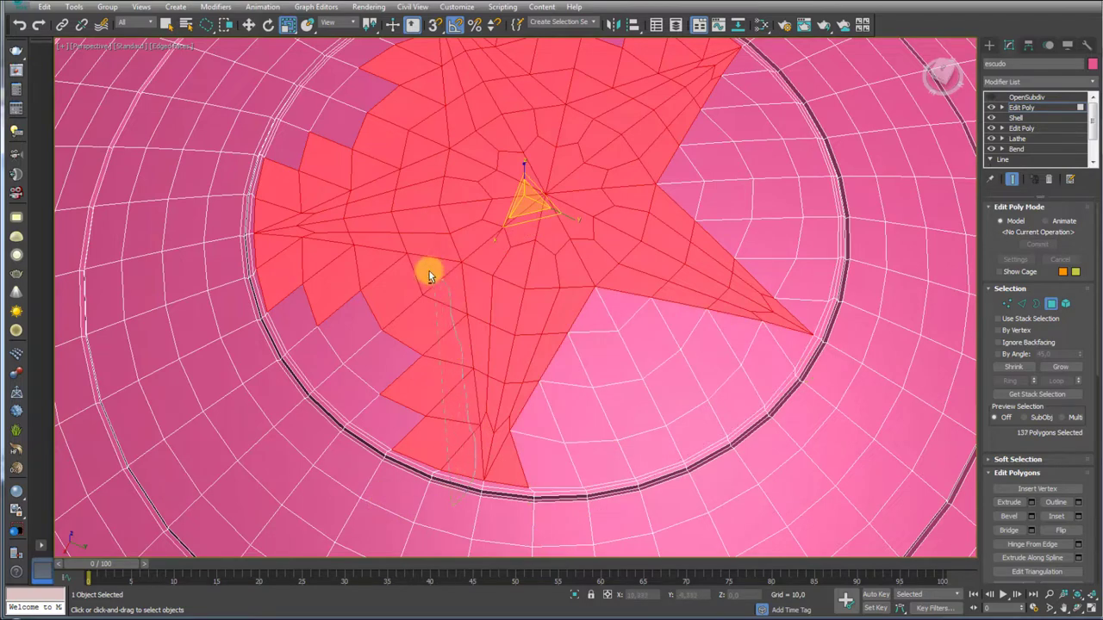
pyautogui.keyDown('alt'); pyautogui.moveTo(267, 258); pyautogui.dragTo(332, 387); pyautogui.keyUp('alt')
pyautogui.keyDown('alt'); pyautogui.moveTo(512, 502); pyautogui.dragTo(596, 386); pyautogui.keyUp('alt')
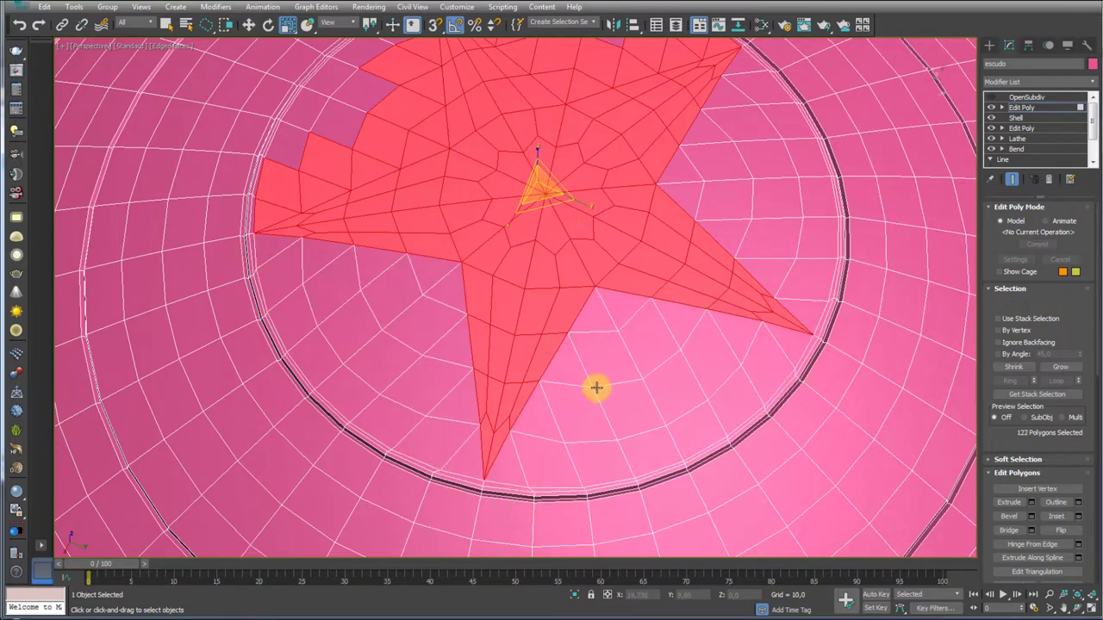
pyautogui.moveTo(596, 387)
pyautogui.keyDown('alt'); pyautogui.mouseDown(button='middle')
pyautogui.moveTo(507, 461)
pyautogui.moveTo(291, 345)
pyautogui.mouseUp(button='middle'); pyautogui.keyUp('alt')
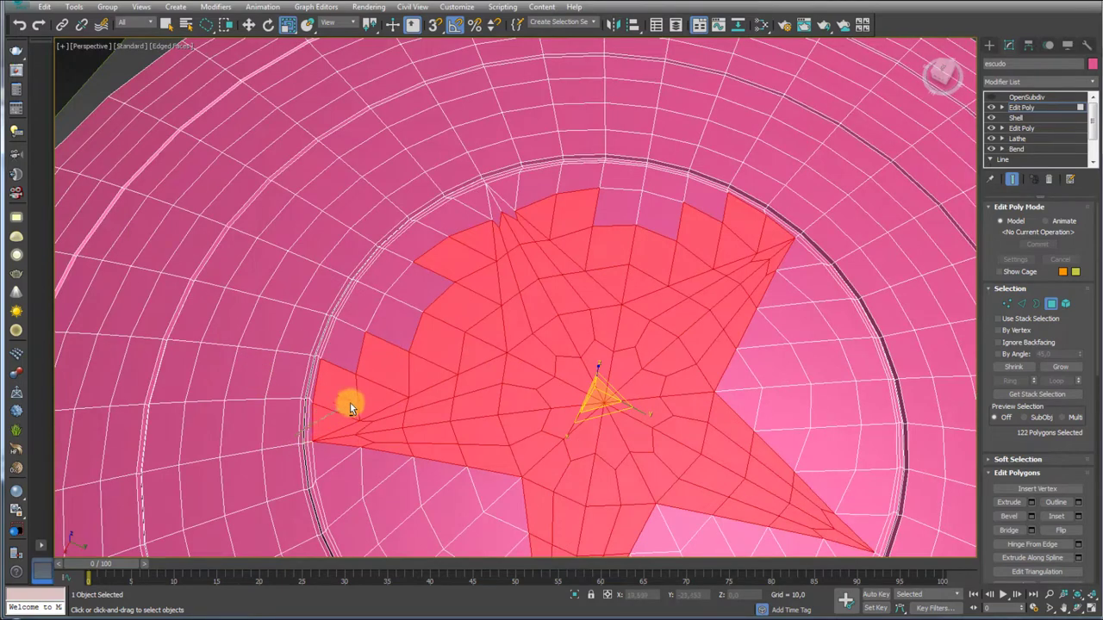
pyautogui.keyDown('alt'); pyautogui.moveTo(498, 176); pyautogui.dragTo(510, 184); pyautogui.keyUp('alt')
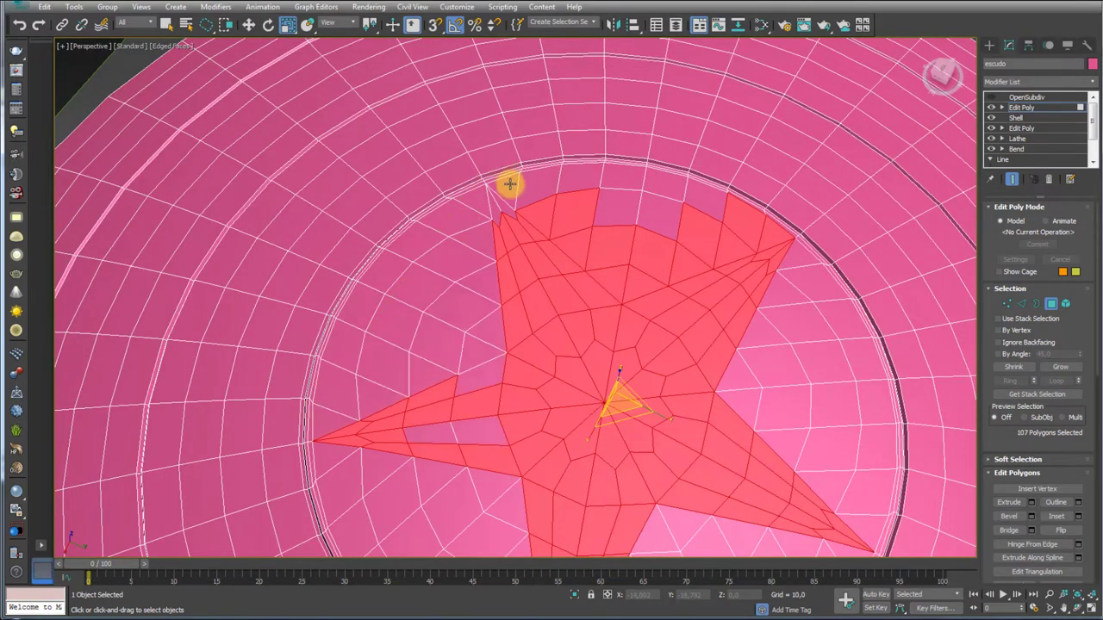
pyautogui.keyDown('alt'); pyautogui.moveTo(757, 237); pyautogui.dragTo(591, 214); pyautogui.keyUp('alt')
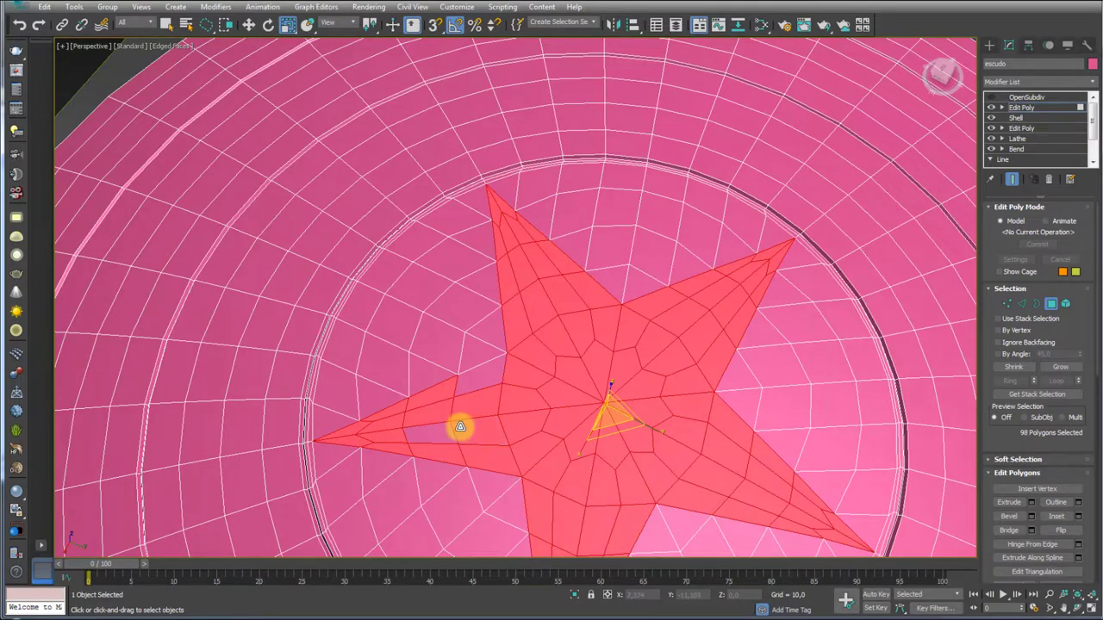
pyautogui.keyDown('ctrl'); pyautogui.click(460, 426); pyautogui.keyUp('ctrl')
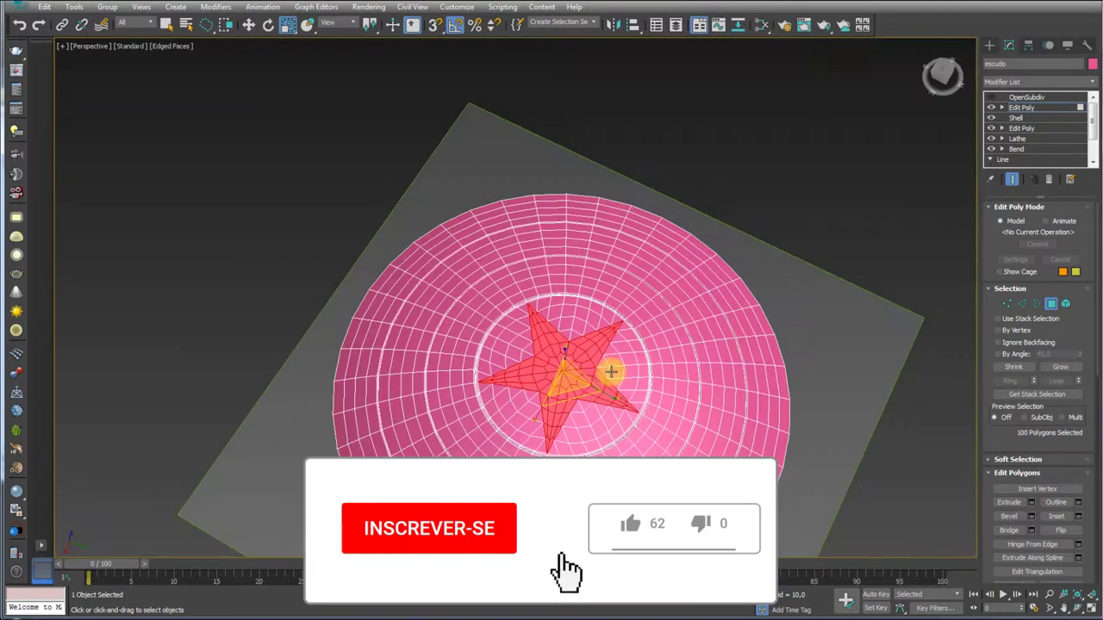
pyautogui.scroll(3, 647, 259)
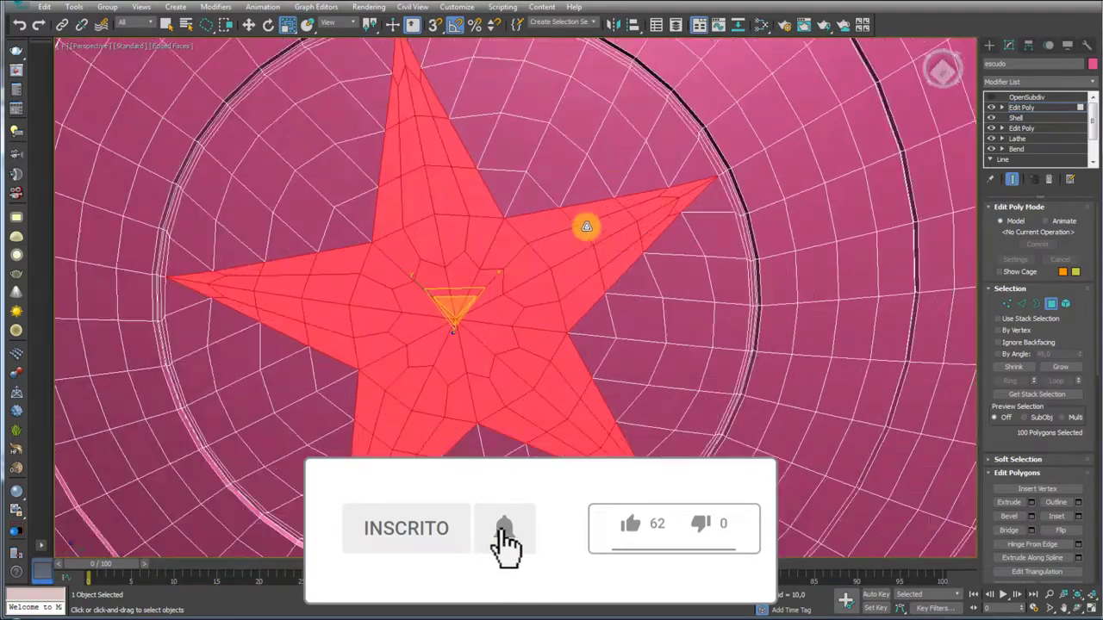
pyautogui.scroll(2, 591, 227)
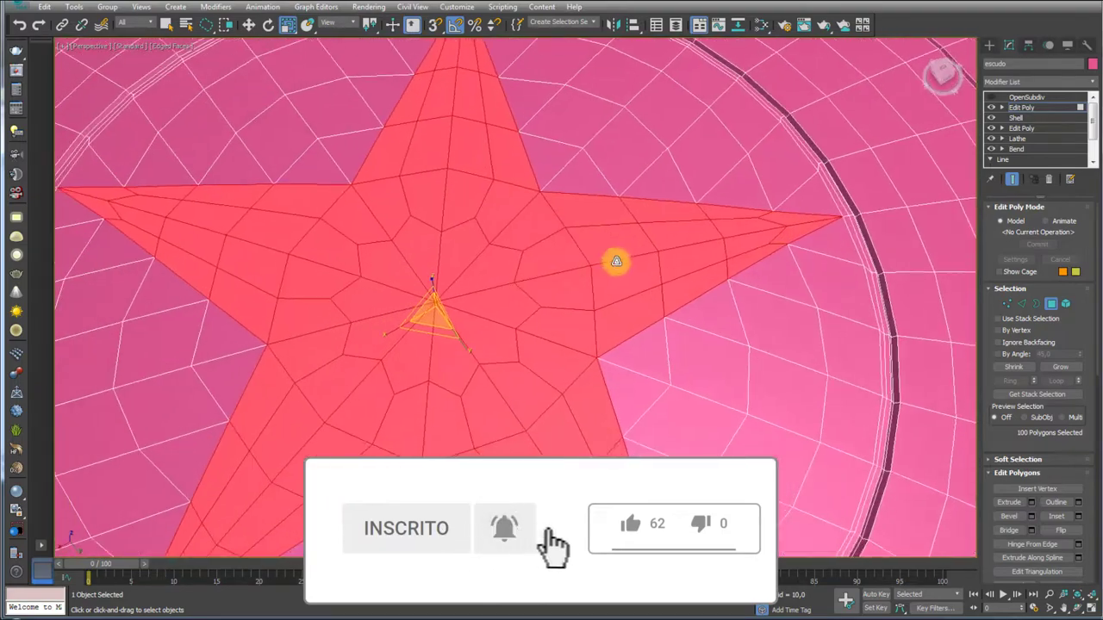
# Inset the star polygons by 0.219
pyautogui.click(1077, 516)
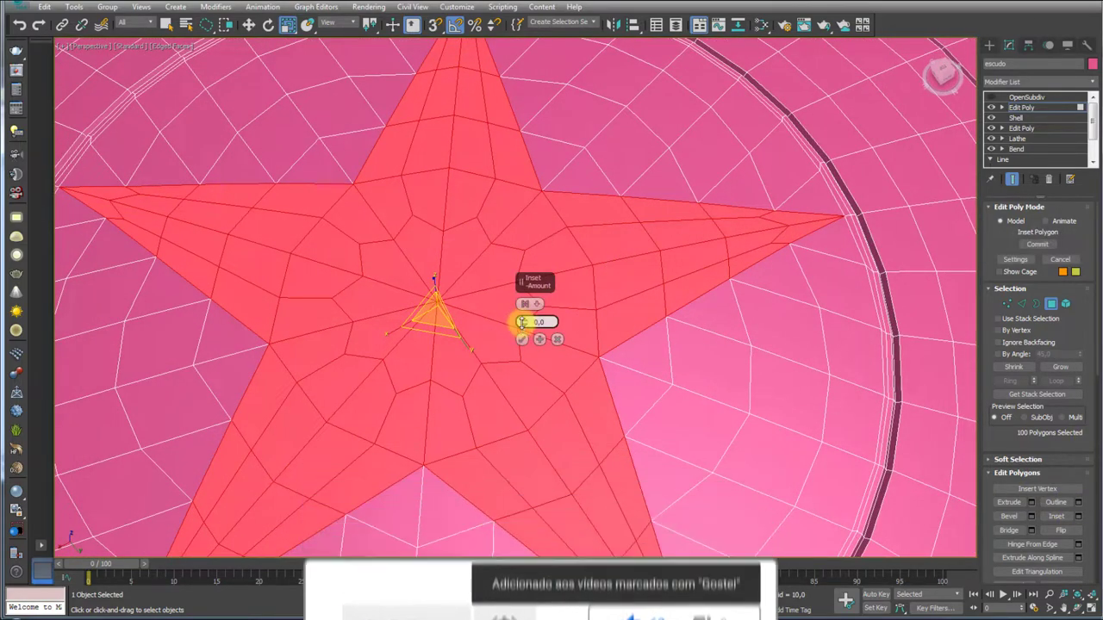
pyautogui.moveTo(523, 321); pyautogui.dragTo(522, 323)
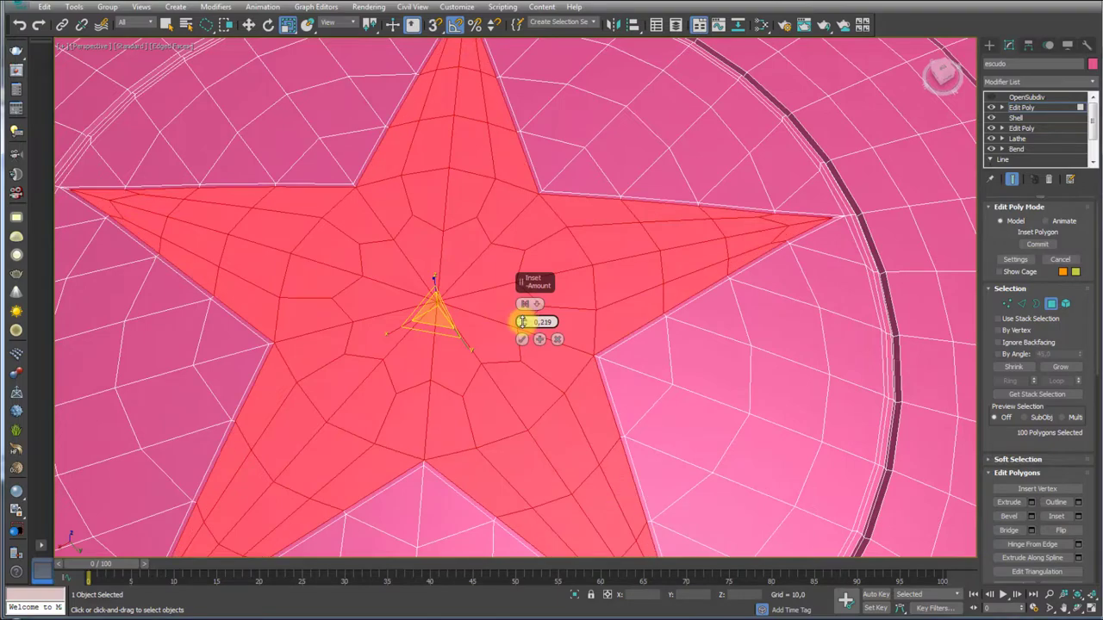
pyautogui.click(522, 341)
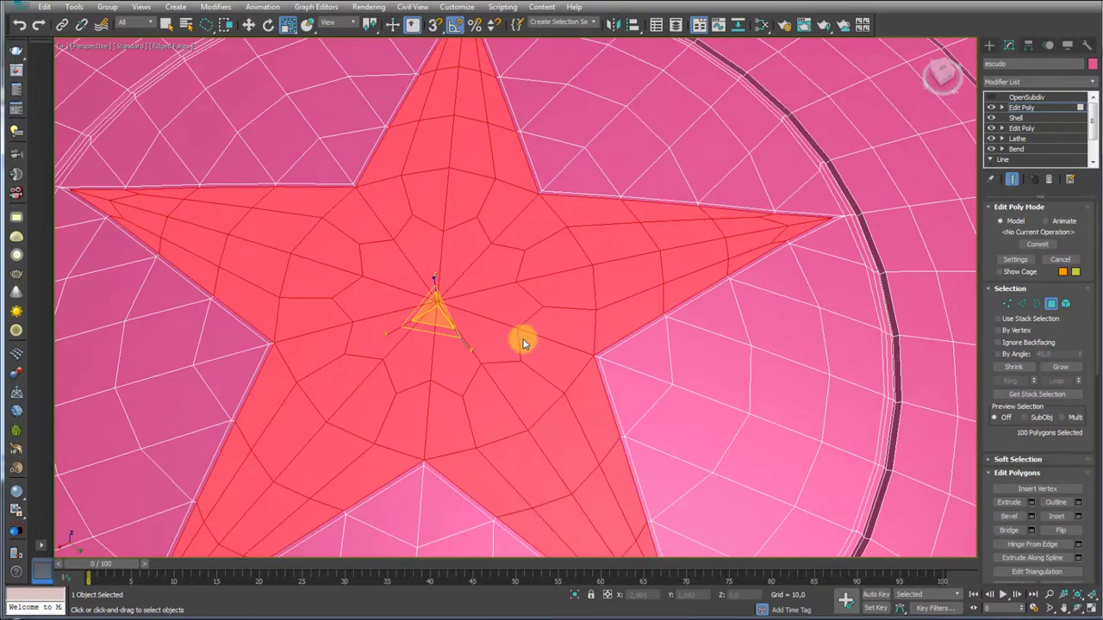
pyautogui.moveTo(723, 310)
pyautogui.keyDown('alt'); pyautogui.mouseDown(button='middle')
pyautogui.moveTo(734, 345)
pyautogui.moveTo(739, 290)
pyautogui.mouseUp(button='middle'); pyautogui.keyUp('alt')
# Select the edge ring across the star's outline band and connect it with a middle edge loop
pyautogui.click(1020, 304)
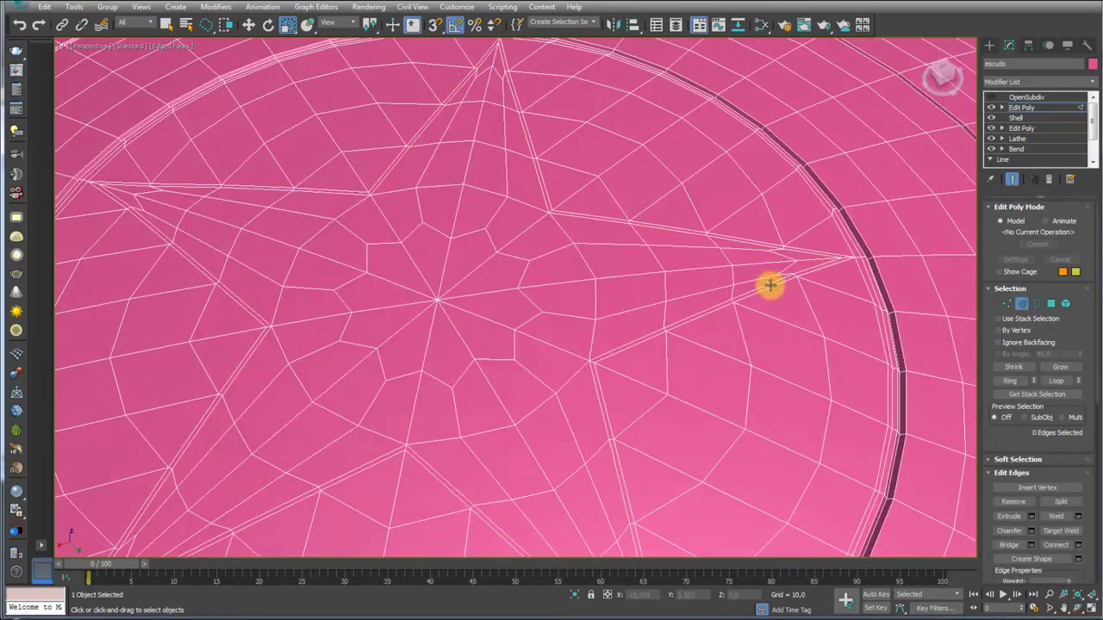
pyautogui.scroll(3, 767, 285)
pyautogui.scroll(3, 830, 270)
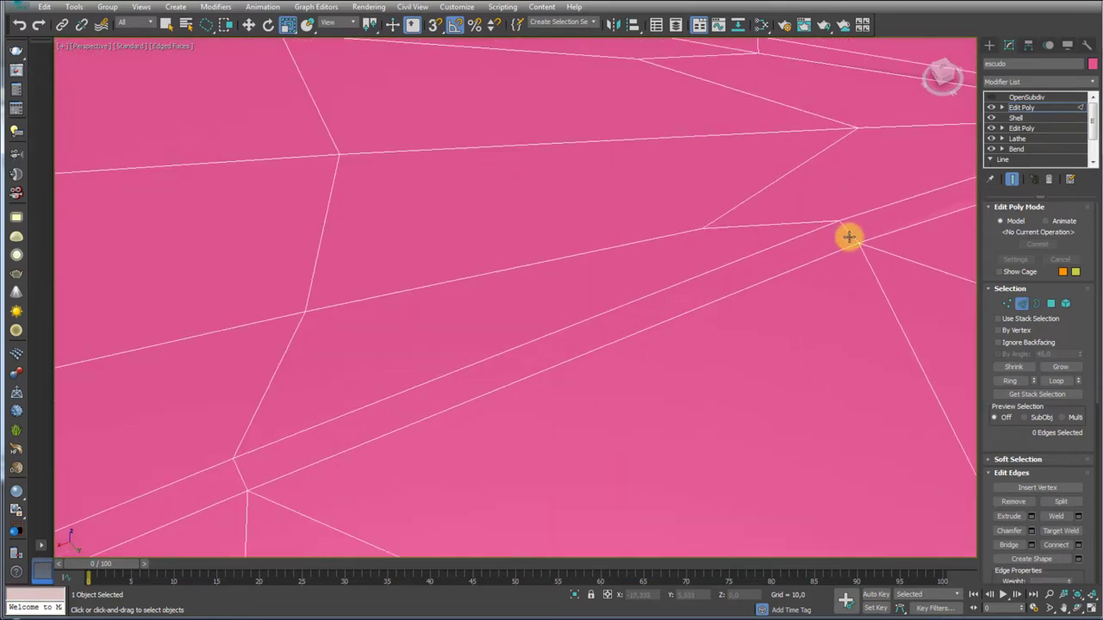
pyautogui.click(1006, 380)
pyautogui.keyDown('alt'); pyautogui.moveTo(814, 269); pyautogui.dragTo(788, 259, button='middle'); pyautogui.keyUp('alt')
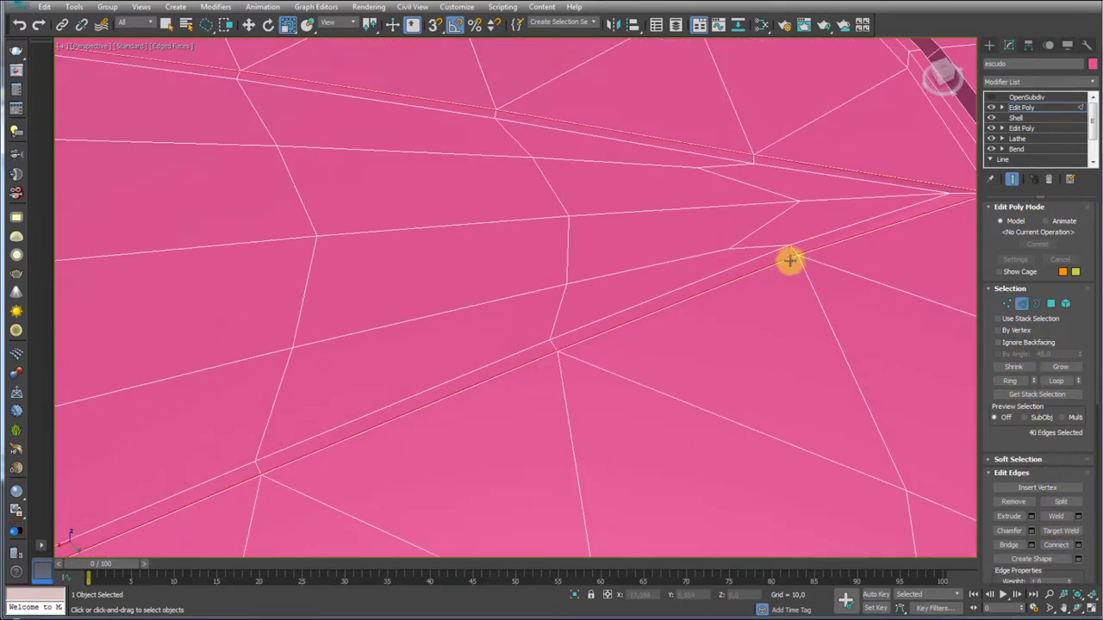
pyautogui.click(1077, 546)
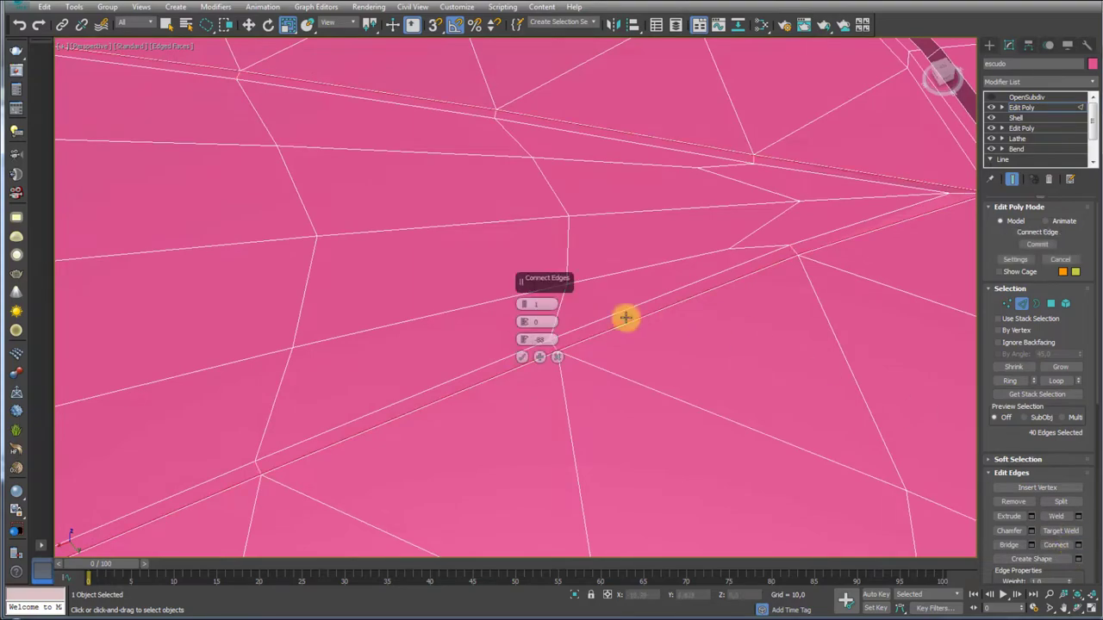
pyautogui.click(521, 360)
pyautogui.scroll(-10, 645, 293)
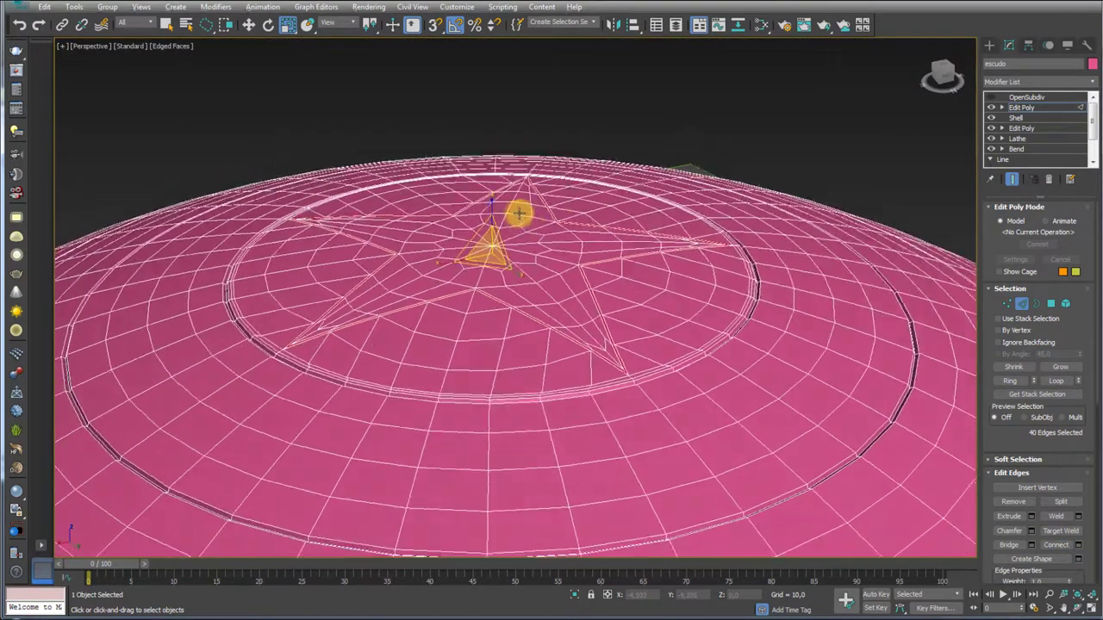
# Move the star's 40-edge outline loop down into the dome surface
pyautogui.scroll(10, 520, 212)
pyautogui.moveTo(482, 281)
pyautogui.mouseDown(button='middle')
pyautogui.moveTo(507, 271)
pyautogui.moveTo(606, 358)
pyautogui.mouseUp(button='middle')
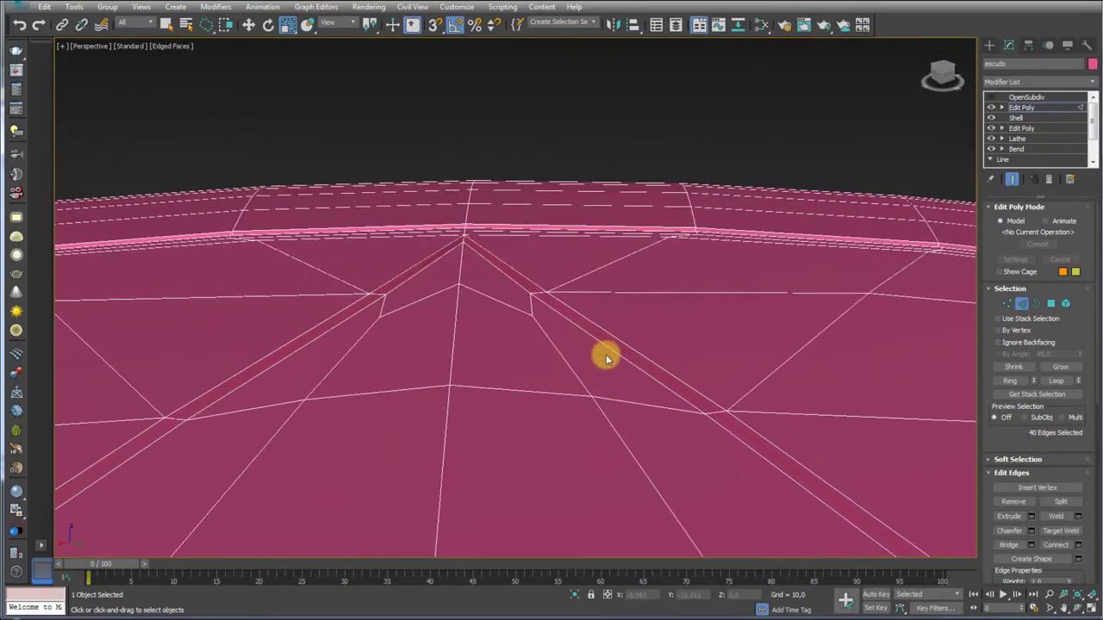
pyautogui.scroll(-8, 594, 327)
pyautogui.press('w')
pyautogui.scroll(3, 580, 267)
pyautogui.keyDown('alt'); pyautogui.moveTo(581, 246); pyautogui.dragTo(605, 293, button='middle'); pyautogui.keyUp('alt')
pyautogui.scroll(3, 568, 310)
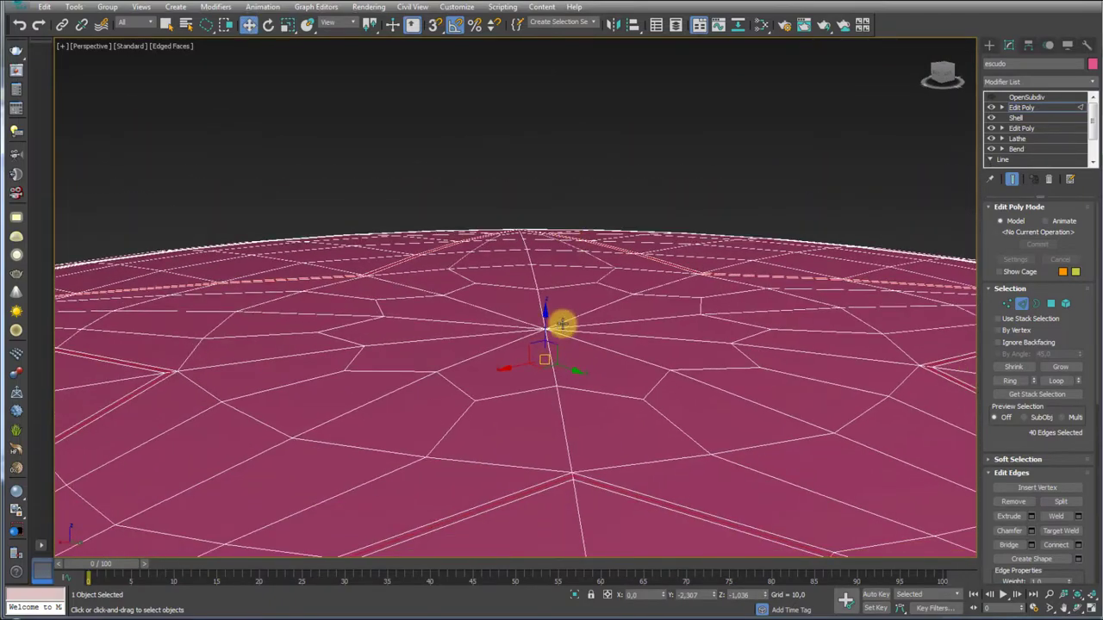
pyautogui.moveTo(547, 318); pyautogui.dragTo(543, 322)
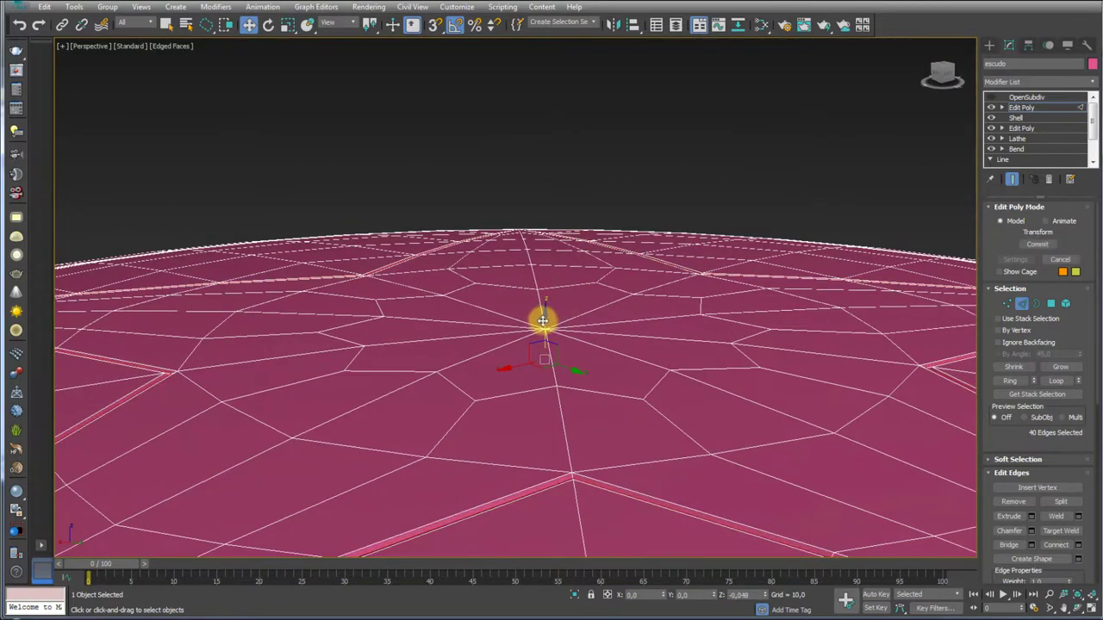
# Nudge the star outline edges slightly up along Z to adjust the groove depth
pyautogui.scroll(3, 560, 293)
pyautogui.scroll(3, 522, 244)
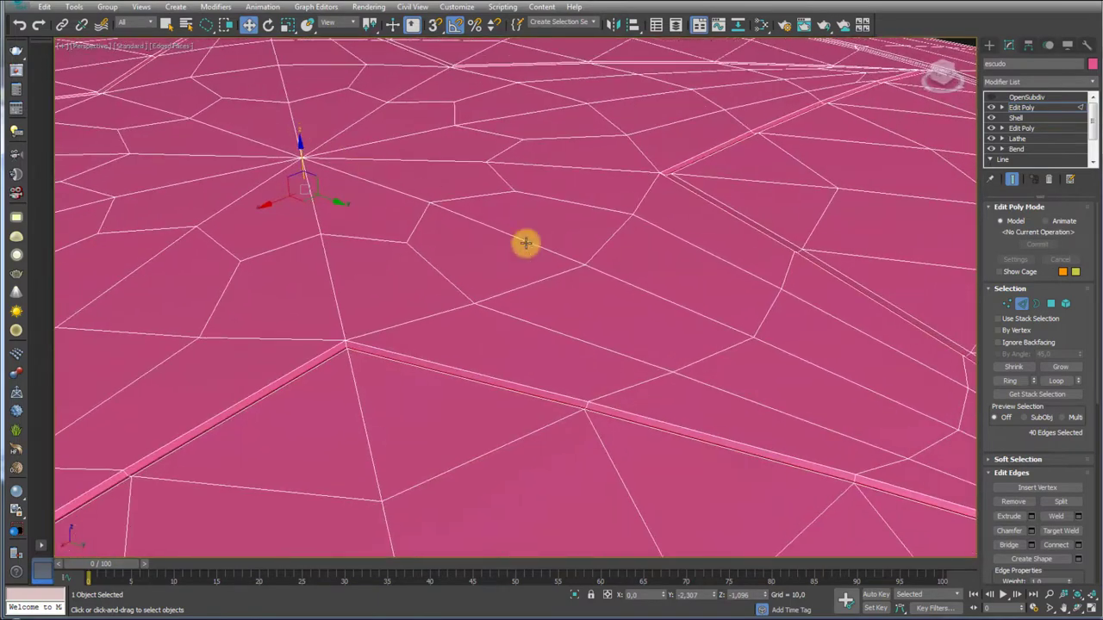
pyautogui.scroll(1, 628, 274)
pyautogui.keyDown('alt'); pyautogui.moveTo(628, 274); pyautogui.dragTo(327, 212, button='middle'); pyautogui.keyUp('alt')
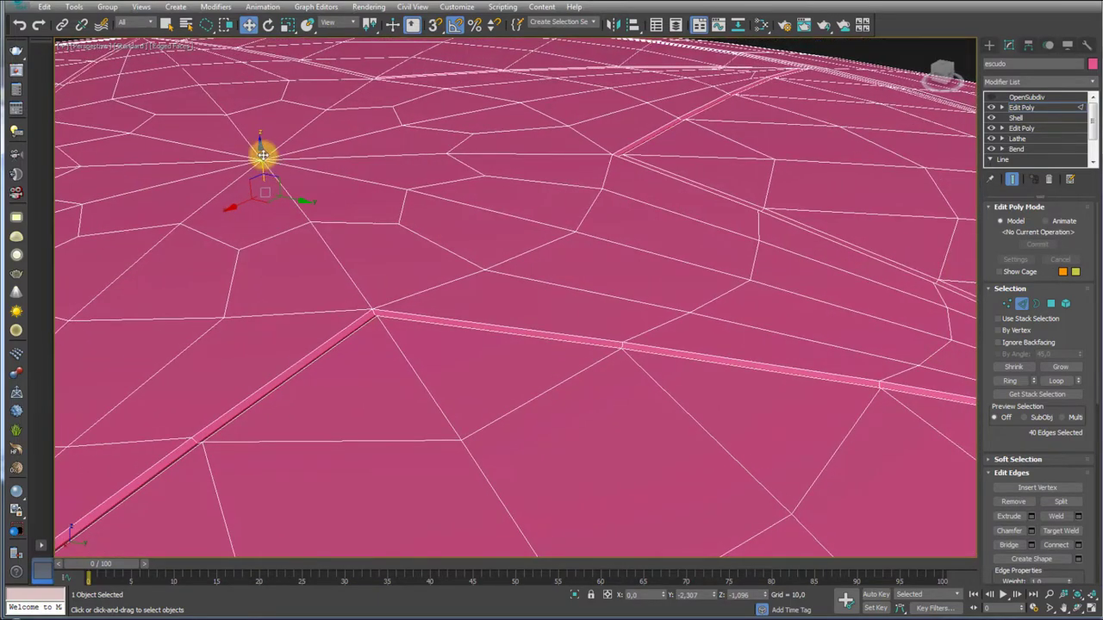
pyautogui.scroll(-3, 370, 173)
pyautogui.keyDown('alt'); pyautogui.moveTo(482, 195); pyautogui.dragTo(618, 233, button='middle'); pyautogui.keyUp('alt')
pyautogui.scroll(2, 618, 258)
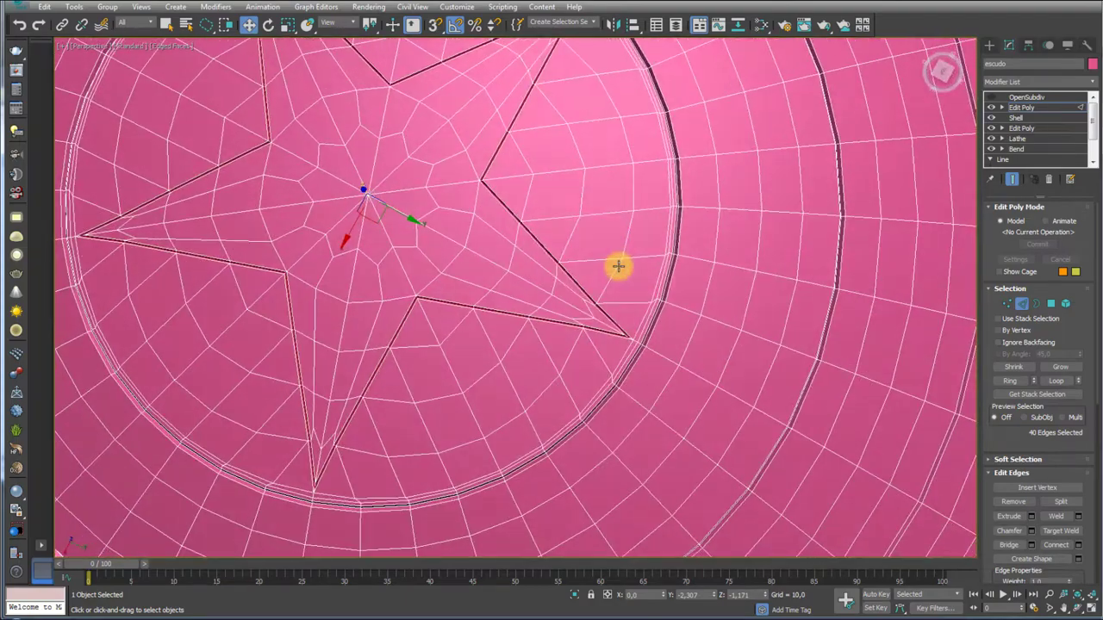
pyautogui.scroll(3, 502, 211)
pyautogui.moveTo(500, 199)
pyautogui.keyDown('alt'); pyautogui.mouseDown(button='middle')
pyautogui.moveTo(305, 206)
pyautogui.moveTo(468, 241)
pyautogui.mouseUp(button='middle'); pyautogui.keyUp('alt')
pyautogui.moveTo(407, 149); pyautogui.dragTo(408, 147)
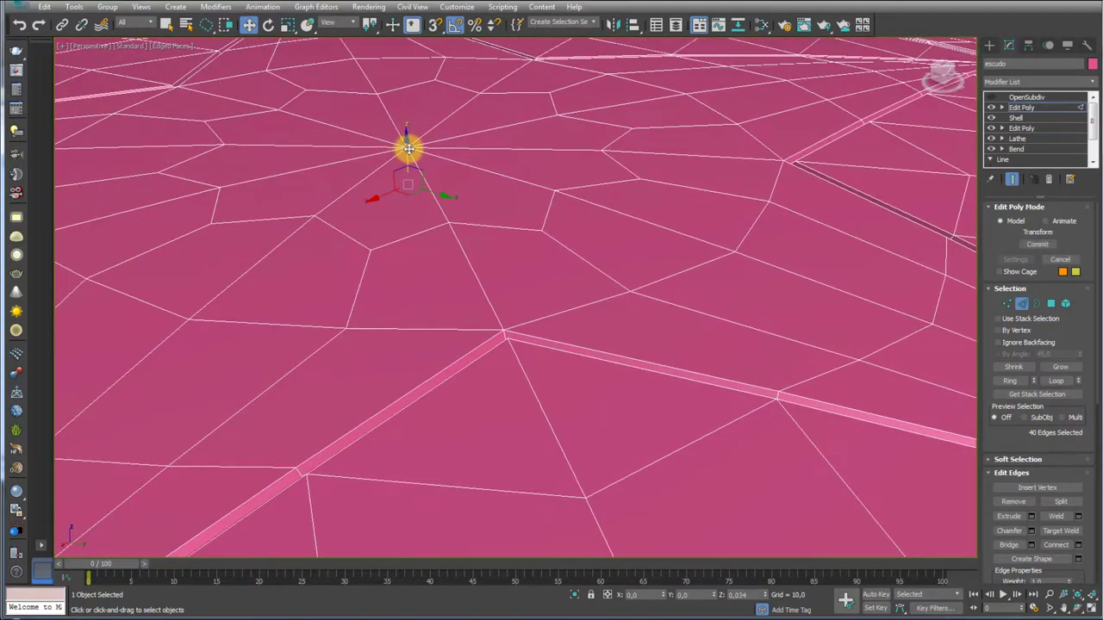
pyautogui.scroll(-5, 456, 178)
# Start a new edge selection with a star-centre edge and Ctrl-add two more radial edges
pyautogui.keyDown('alt'); pyautogui.moveTo(456, 177); pyautogui.dragTo(462, 222, button='middle'); pyautogui.keyUp('alt')
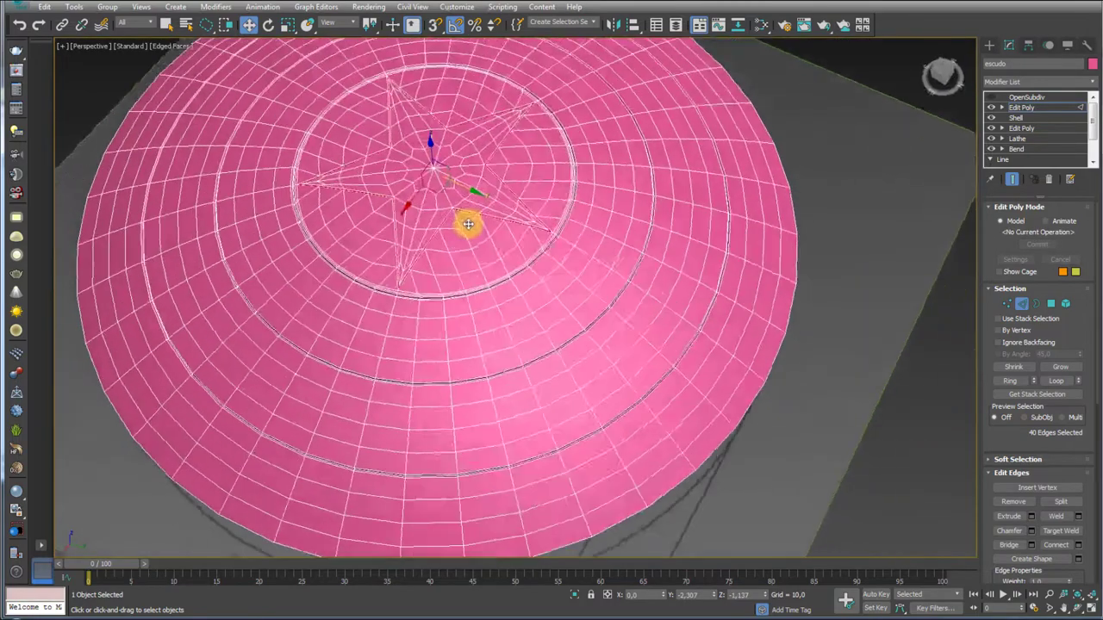
pyautogui.scroll(5, 416, 270)
pyautogui.scroll(3, 417, 273)
pyautogui.click(417, 273)
pyautogui.scroll(-5, 419, 274)
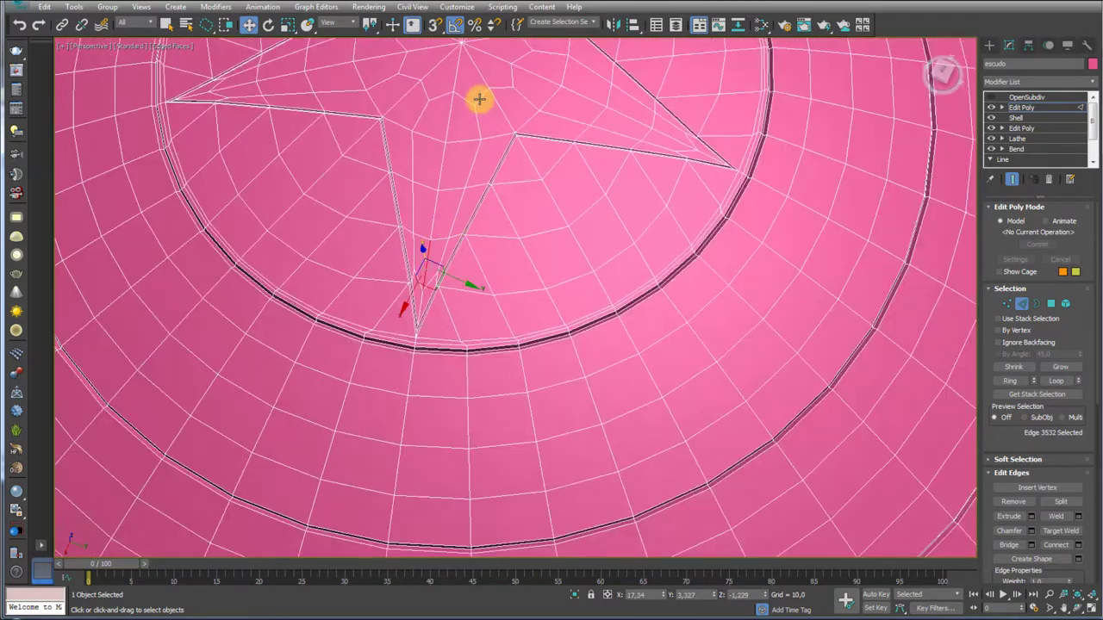
pyautogui.moveTo(479, 98); pyautogui.dragTo(482, 320, button='middle')
pyautogui.scroll(5, 425, 340)
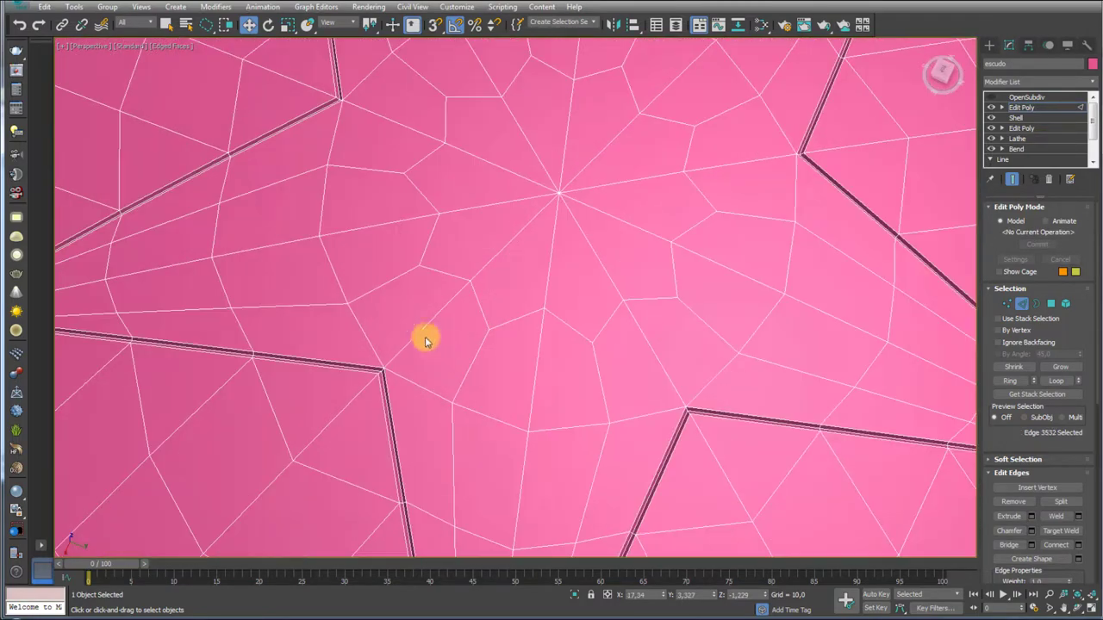
pyautogui.keyDown('ctrl'); pyautogui.click(485, 262); pyautogui.keyUp('ctrl')
pyautogui.moveTo(494, 253)
pyautogui.keyDown('alt'); pyautogui.mouseDown(button='middle')
pyautogui.moveTo(566, 216)
pyautogui.moveTo(417, 352)
pyautogui.mouseUp(button='middle'); pyautogui.keyUp('alt')
pyautogui.scroll(3, 417, 352)
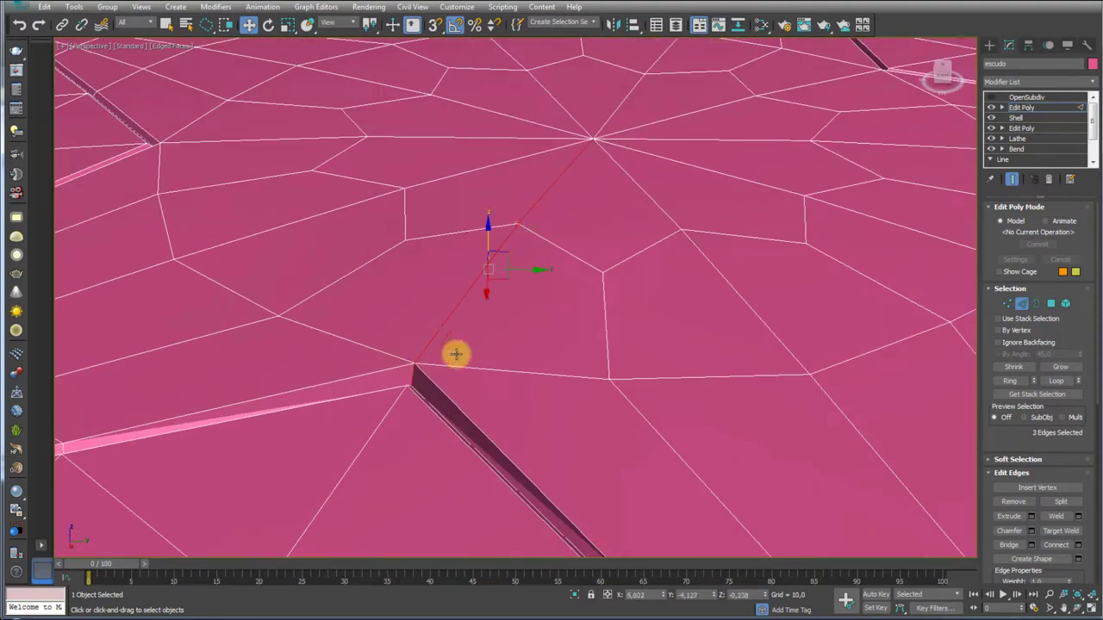
pyautogui.keyDown('ctrl'); pyautogui.click(485, 202); pyautogui.keyUp('ctrl')
pyautogui.keyDown('alt'); pyautogui.moveTo(486, 202); pyautogui.dragTo(521, 294, button='middle'); pyautogui.keyUp('alt')
# Add the horizontal ridge edges, the diagonal radial edges and edges toward the right point
pyautogui.keyDown('ctrl'); pyautogui.click(435, 276); pyautogui.keyUp('ctrl')
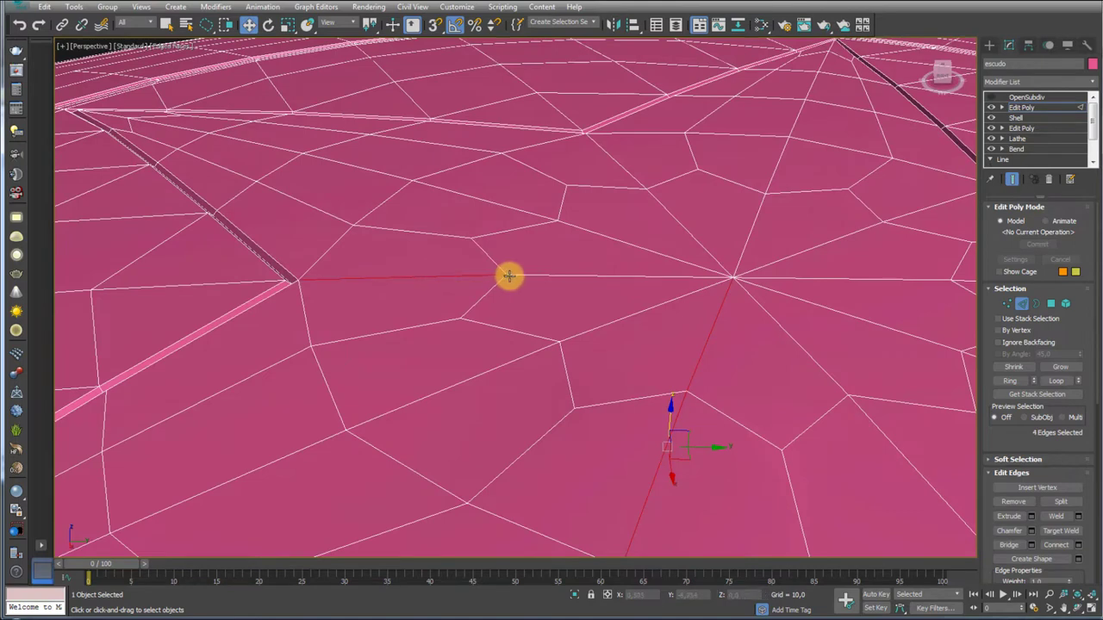
pyautogui.keyDown('ctrl'); pyautogui.click(510, 276); pyautogui.keyUp('ctrl')
pyautogui.keyDown('ctrl'); pyautogui.click(659, 203); pyautogui.keyUp('ctrl')
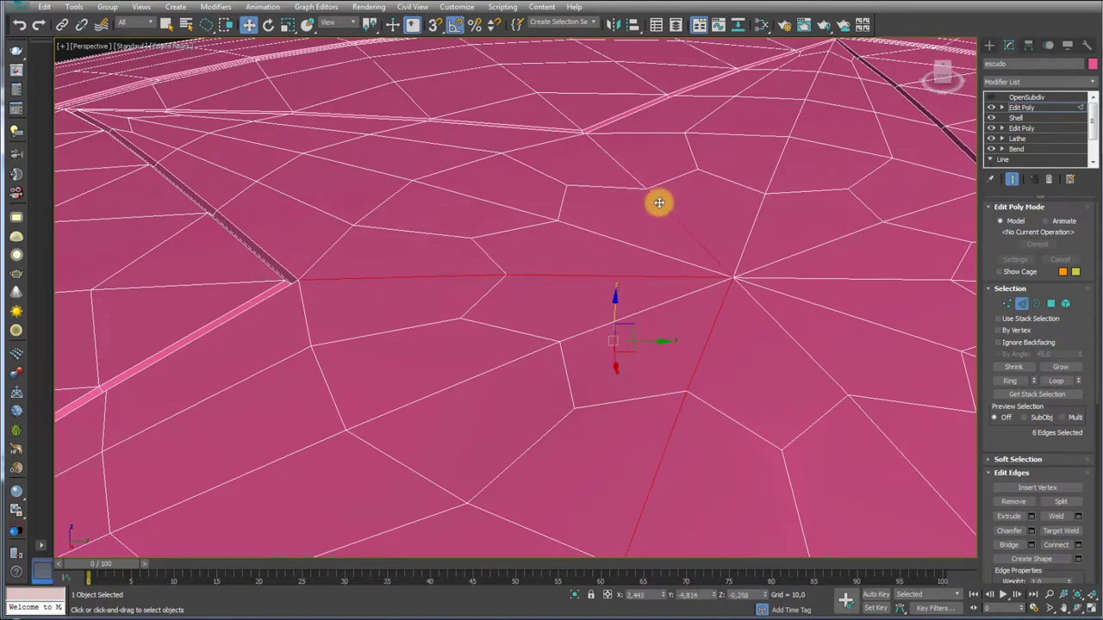
pyautogui.keyDown('ctrl'); pyautogui.click(616, 170); pyautogui.keyUp('ctrl')
pyautogui.keyDown('ctrl'); pyautogui.click(817, 246); pyautogui.keyUp('ctrl')
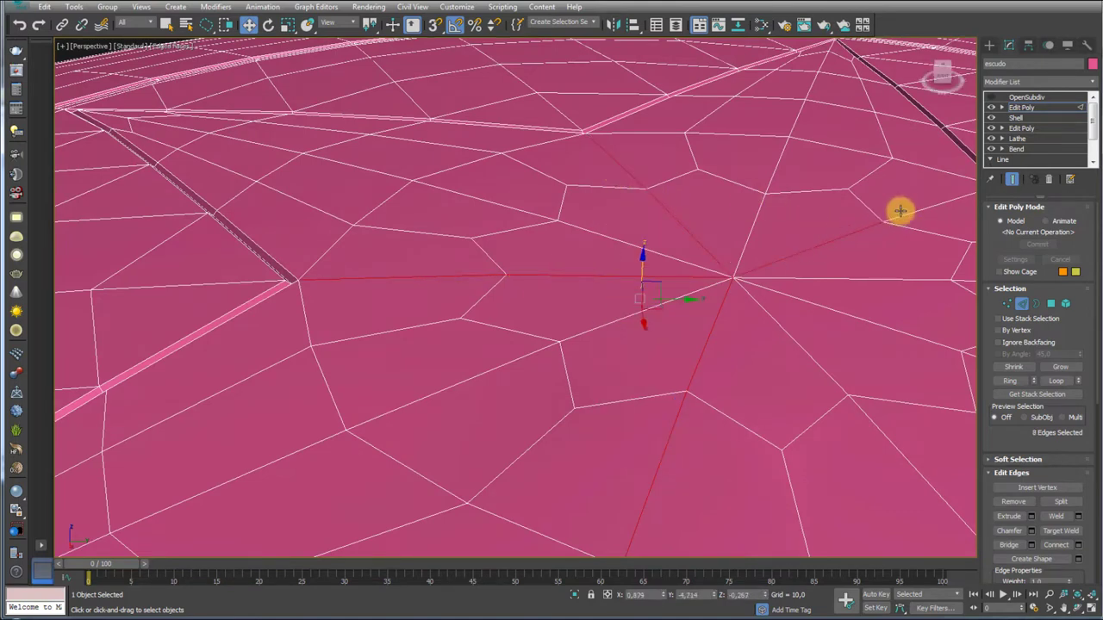
pyautogui.keyDown('ctrl'); pyautogui.click(912, 211); pyautogui.keyUp('ctrl')
pyautogui.moveTo(821, 309)
pyautogui.mouseDown(button='middle')
pyautogui.moveTo(766, 322)
pyautogui.moveTo(652, 303)
pyautogui.mouseUp(button='middle')
pyautogui.keyDown('ctrl'); pyautogui.click(705, 307); pyautogui.keyUp('ctrl')
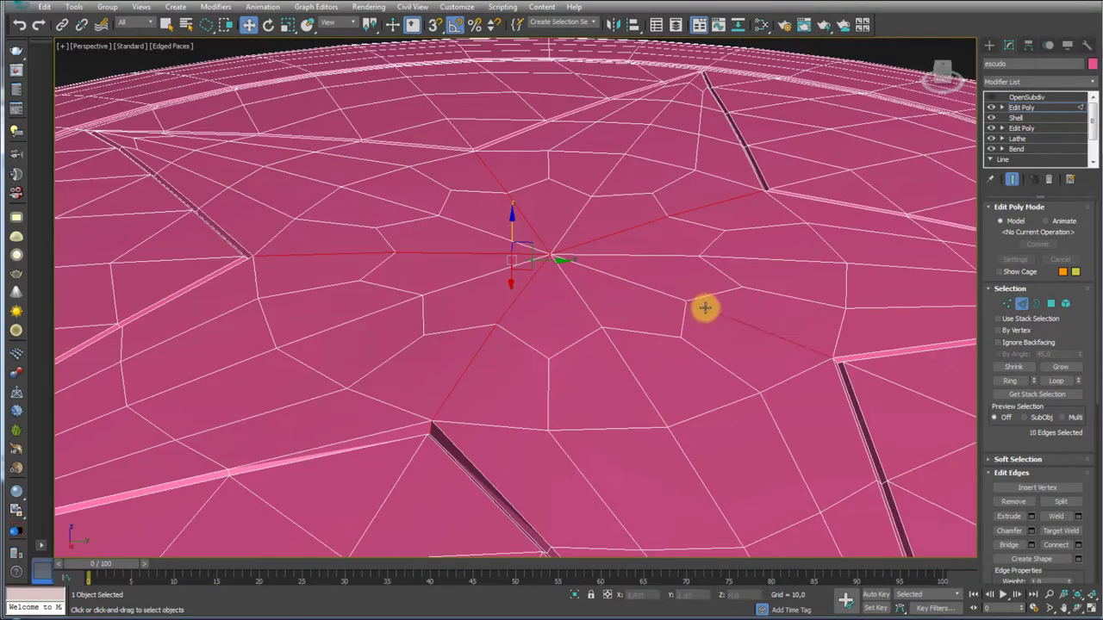
pyautogui.keyDown('ctrl'); pyautogui.click(654, 292); pyautogui.keyUp('ctrl')
# Undo an accidental loop selection change, then add the remaining inner-corner ridge edges to reach 15
pyautogui.scroll(5, 680, 285)
pyautogui.scroll(-5, 681, 332)
pyautogui.moveTo(681, 333)
pyautogui.keyDown('alt'); pyautogui.mouseDown(button='middle')
pyautogui.moveTo(647, 264)
pyautogui.moveTo(737, 343)
pyautogui.mouseUp(button='middle'); pyautogui.keyUp('alt')
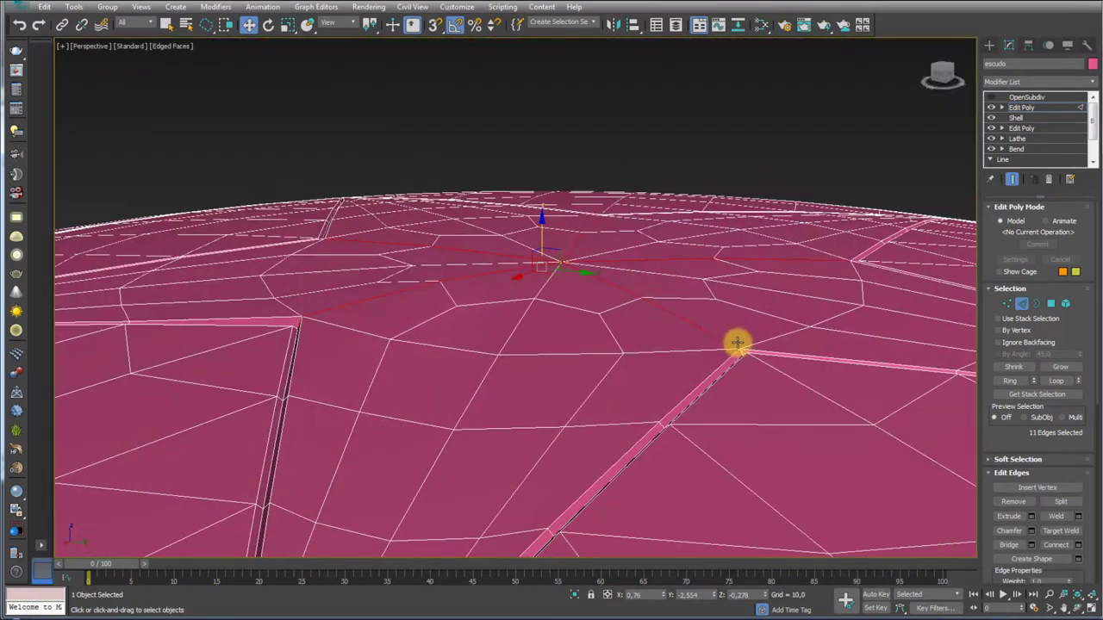
pyautogui.scroll(3, 741, 353)
pyautogui.scroll(2, 750, 362)
pyautogui.scroll(-5, 753, 360)
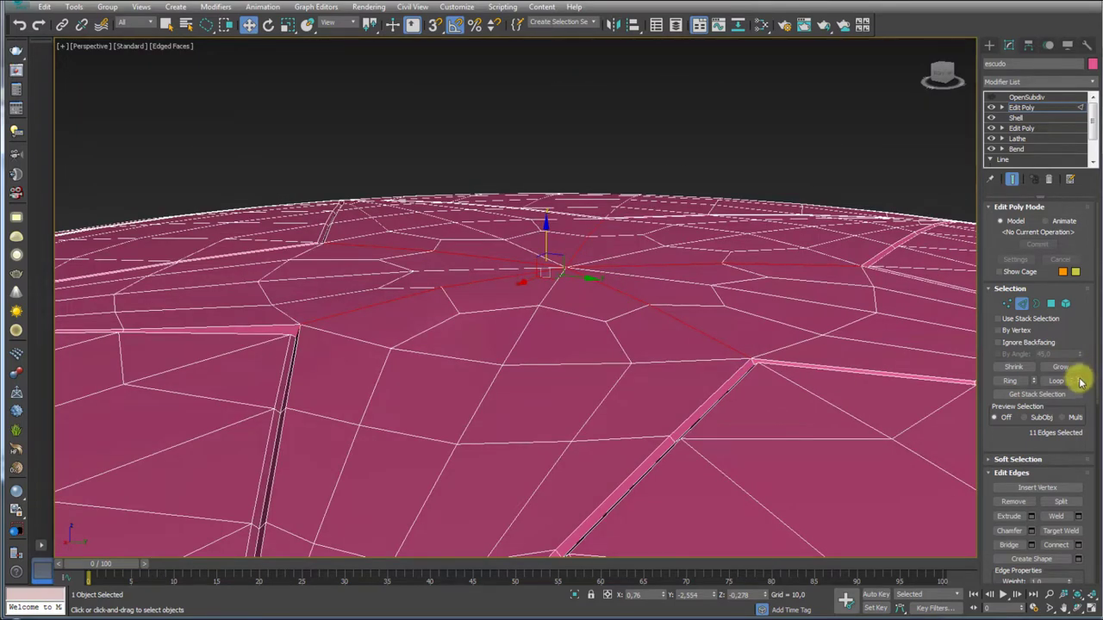
pyautogui.click(1080, 381)
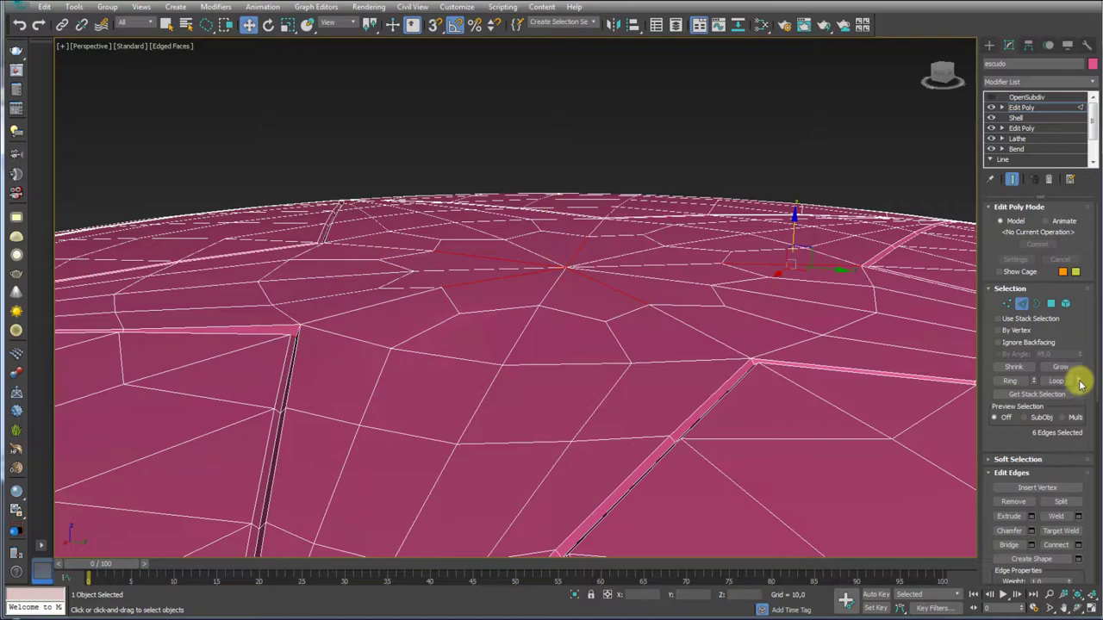
pyautogui.hotkey('ctrl', 'z')
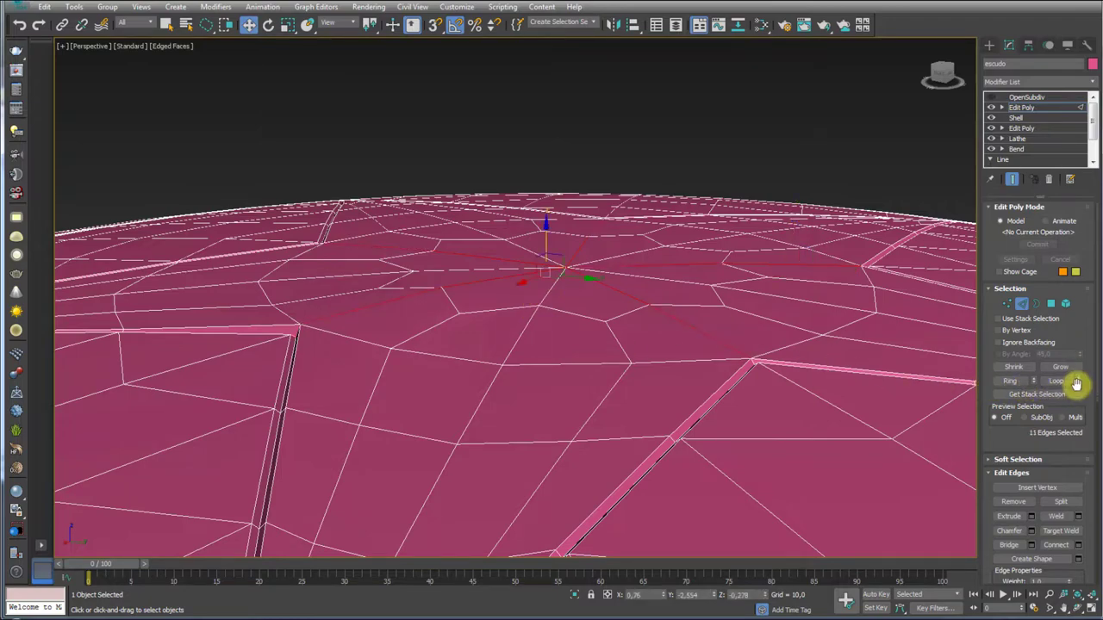
pyautogui.scroll(3, 776, 313)
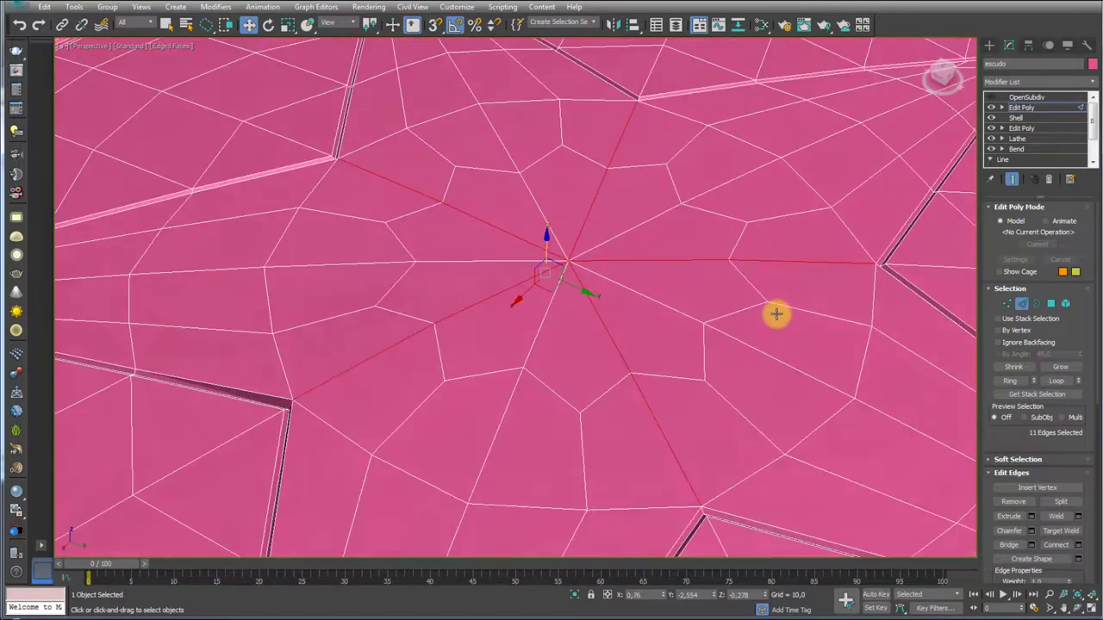
pyautogui.scroll(-1, 721, 270)
pyautogui.scroll(4, 638, 344)
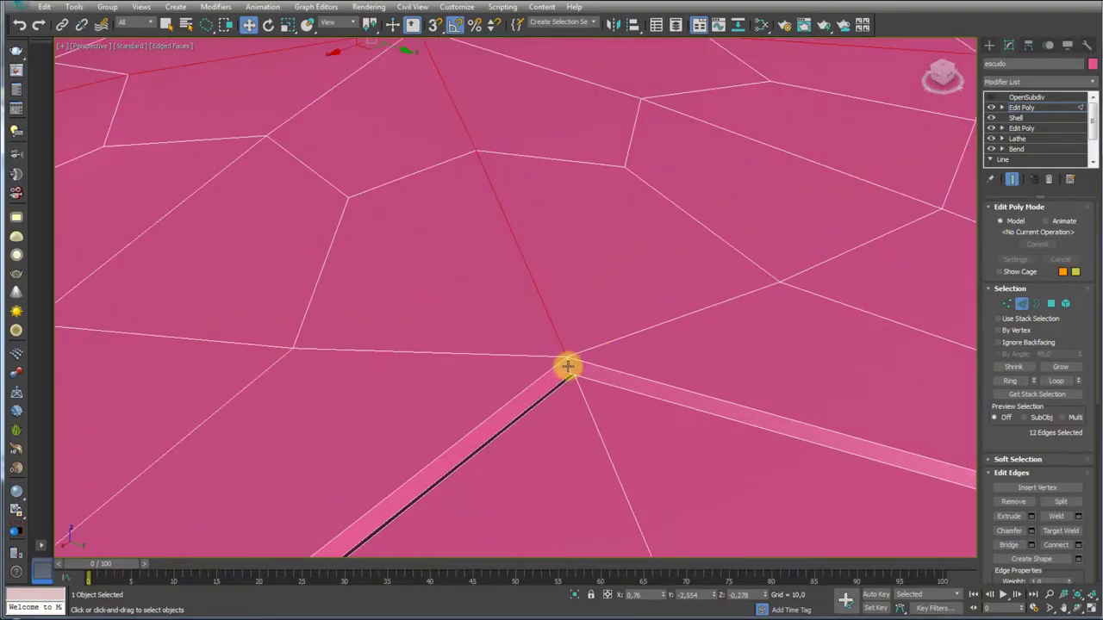
pyautogui.scroll(-5, 352, 285)
pyautogui.scroll(2, 387, 293)
pyautogui.scroll(2, 384, 320)
pyautogui.scroll(-4, 320, 290)
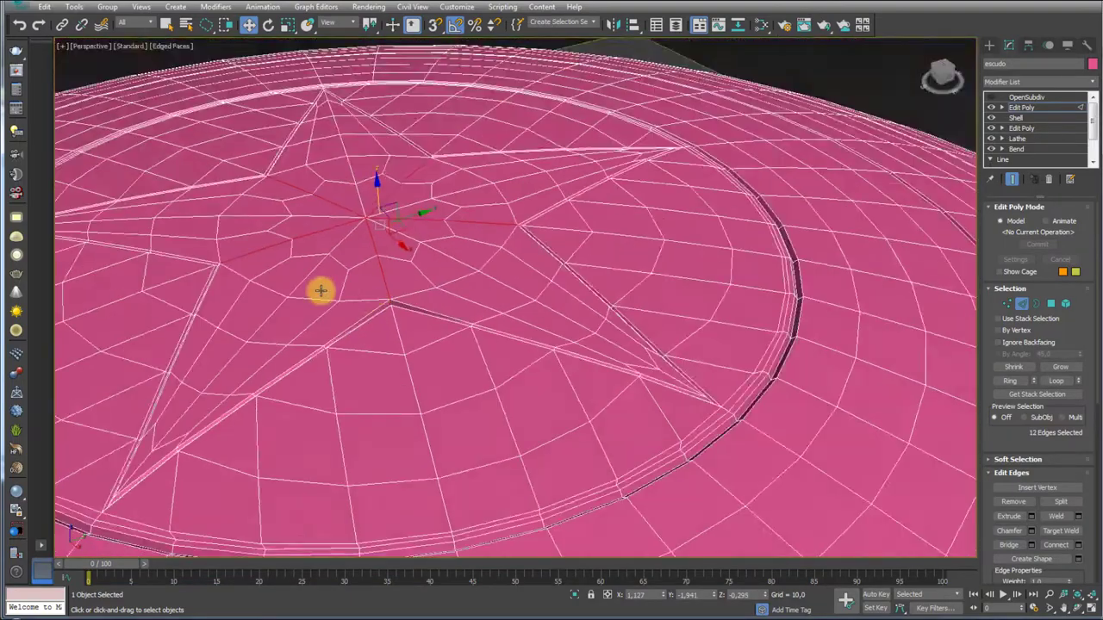
pyautogui.scroll(2, 320, 290)
pyautogui.scroll(2, 413, 298)
pyautogui.scroll(2, 421, 333)
pyautogui.keyDown('ctrl'); pyautogui.click(375, 332); pyautogui.keyUp('ctrl')
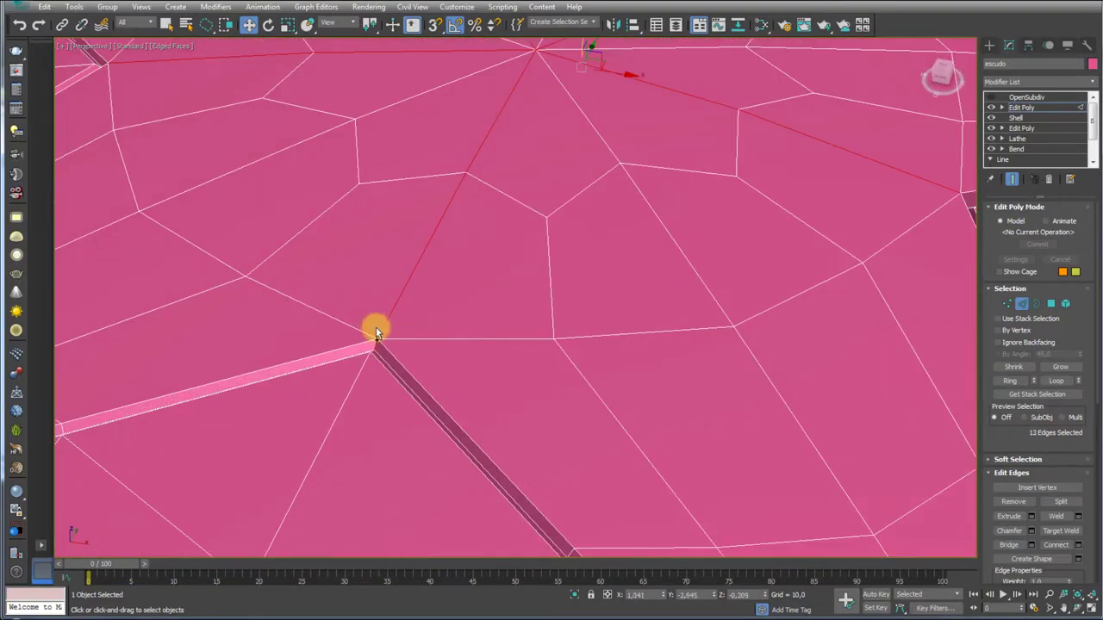
pyautogui.scroll(-5, 278, 263)
pyautogui.scroll(2, 431, 298)
pyautogui.scroll(4, 418, 285)
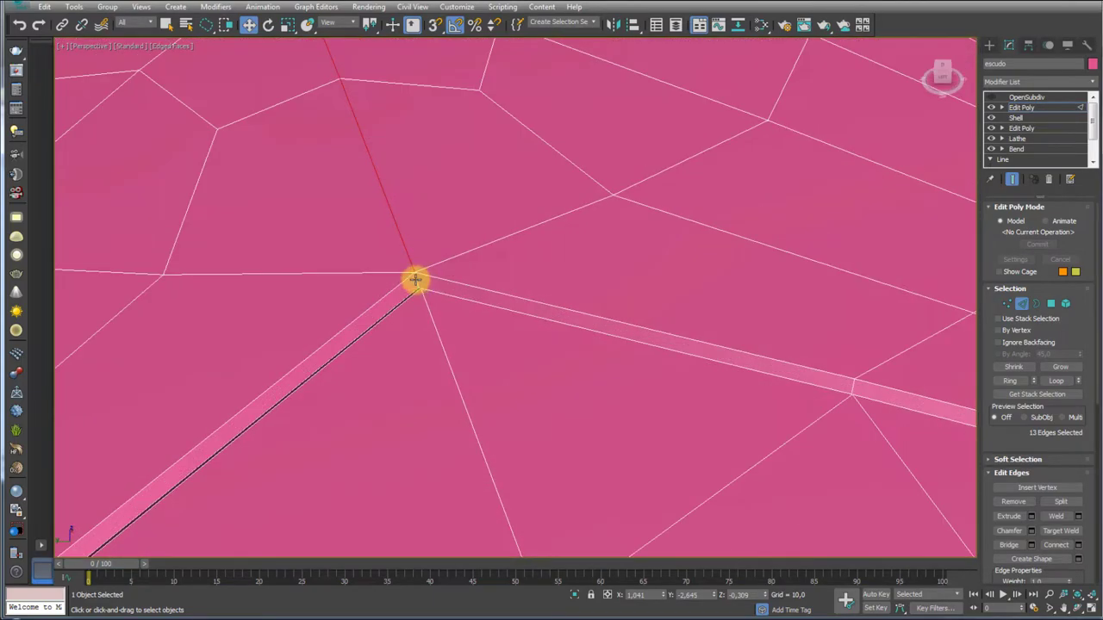
pyautogui.scroll(-4, 415, 278)
pyautogui.scroll(2, 312, 246)
pyautogui.keyDown('ctrl'); pyautogui.click(473, 307); pyautogui.keyUp('ctrl')
pyautogui.scroll(2, 473, 308)
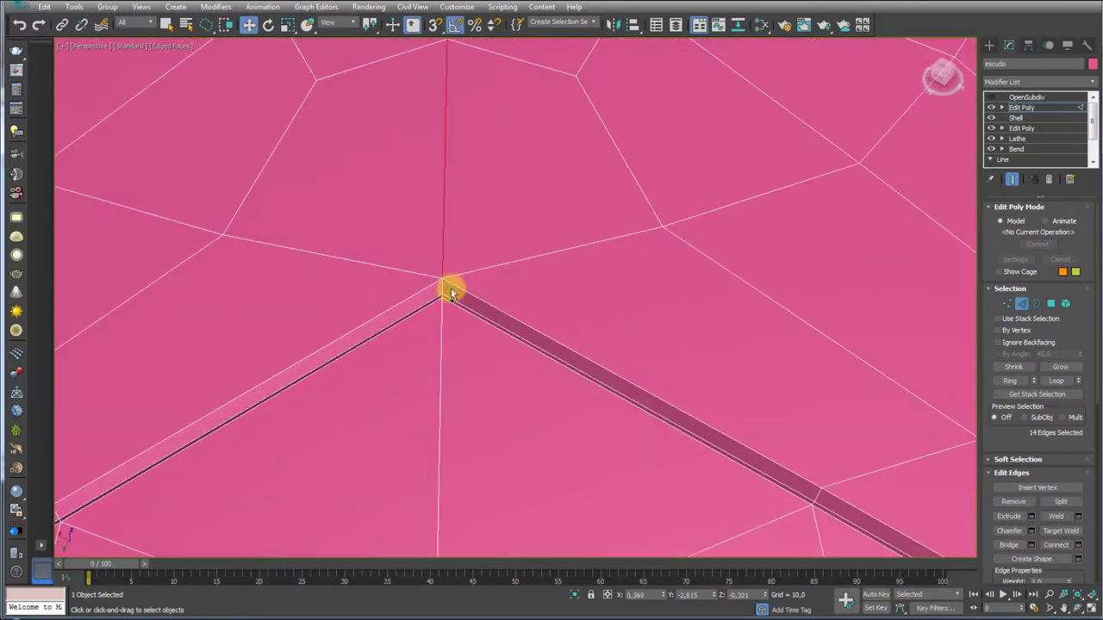
pyautogui.scroll(-3, 436, 269)
pyautogui.scroll(-1, 503, 249)
pyautogui.scroll(-1, 611, 414)
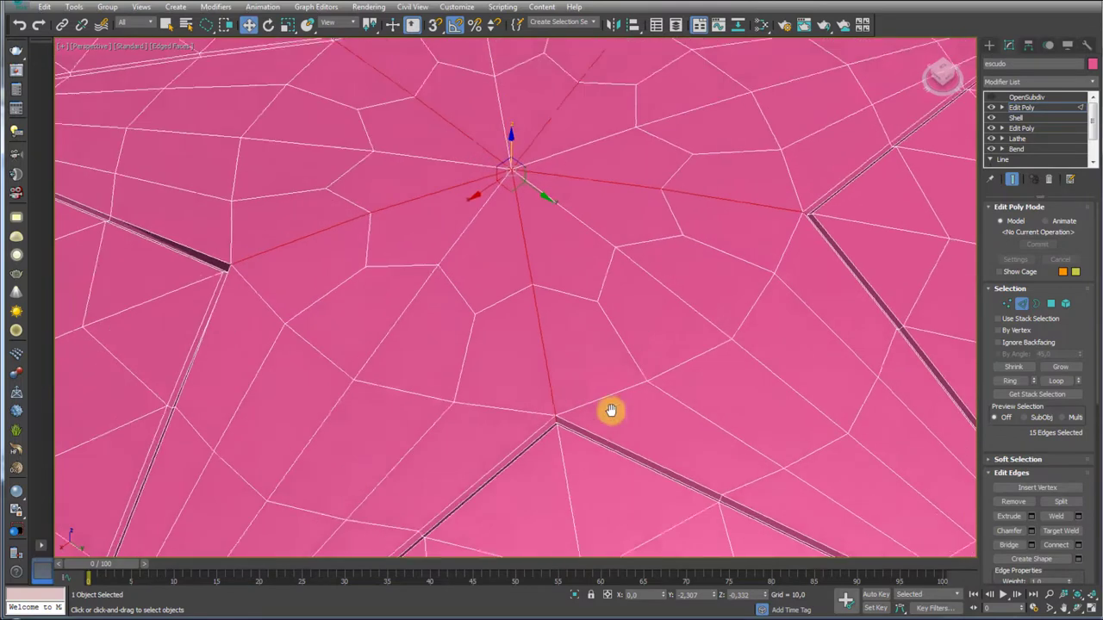
pyautogui.scroll(-1, 621, 438)
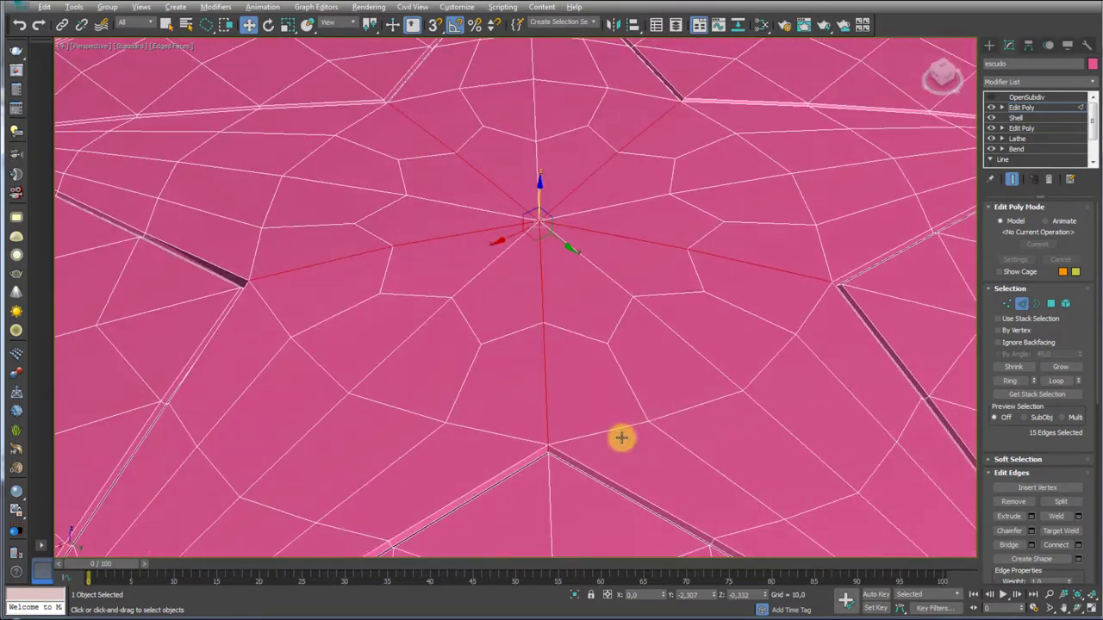
# Extrude the selected radial ridge edges at height -0,152 and width 0,126
pyautogui.click(1032, 517)
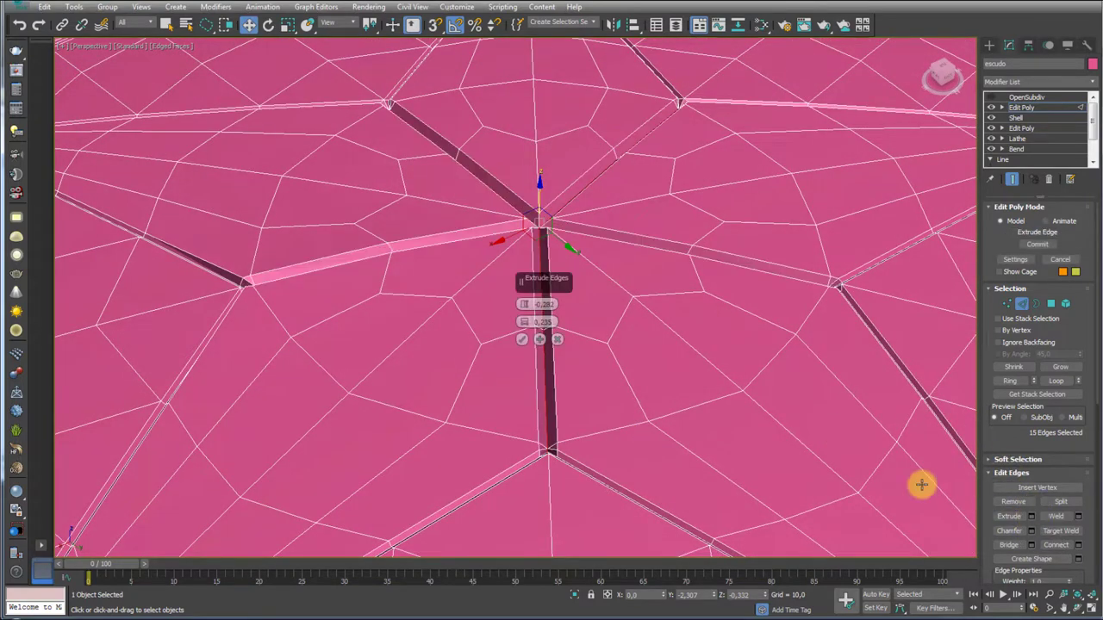
pyautogui.moveTo(523, 303); pyautogui.dragTo(525, 320)
pyautogui.scroll(2, 525, 321)
pyautogui.scroll(2, 526, 320)
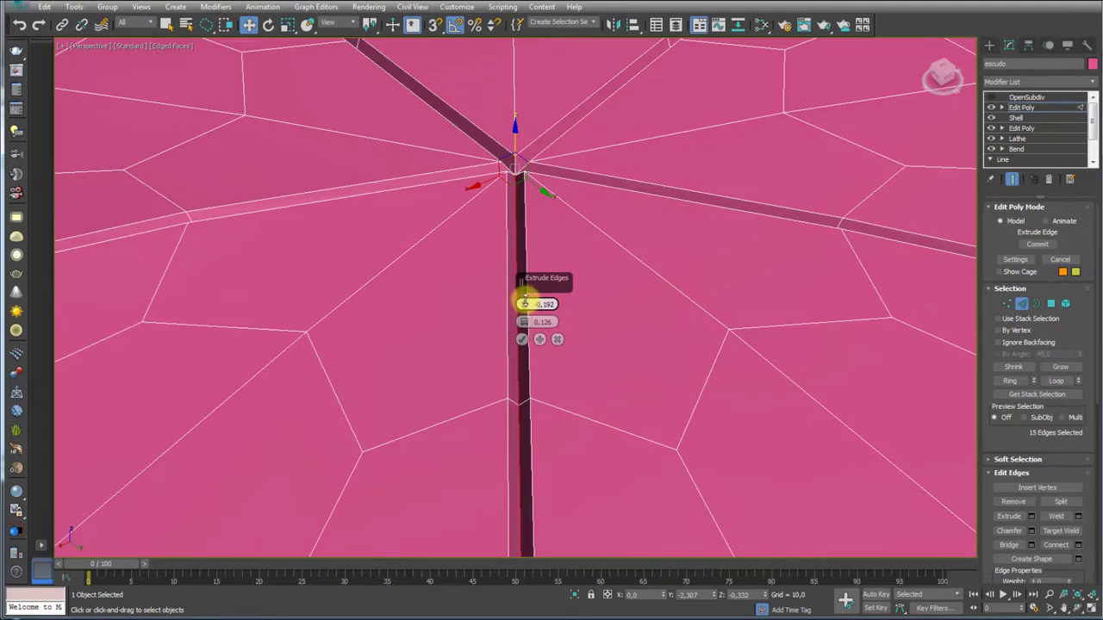
pyautogui.moveTo(529, 298)
pyautogui.keyDown('alt'); pyautogui.mouseDown(button='middle')
pyautogui.moveTo(446, 298)
pyautogui.moveTo(406, 347)
pyautogui.moveTo(417, 401)
pyautogui.moveTo(490, 419)
pyautogui.moveTo(391, 337)
pyautogui.moveTo(531, 376)
pyautogui.moveTo(531, 389)
pyautogui.moveTo(488, 371)
pyautogui.mouseUp(button='middle'); pyautogui.keyUp('alt')
pyautogui.scroll(5, 417, 401)
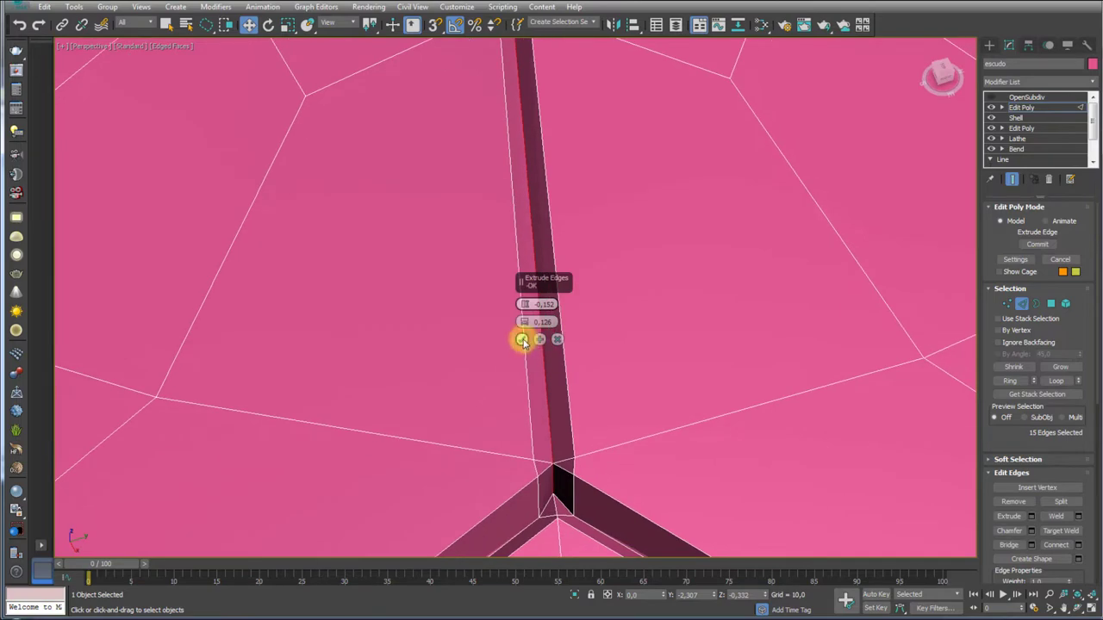
pyautogui.click(522, 340)
pyautogui.keyDown('alt'); pyautogui.moveTo(522, 337); pyautogui.dragTo(738, 285, button='middle'); pyautogui.keyUp('alt')
pyautogui.scroll(2, 767, 322)
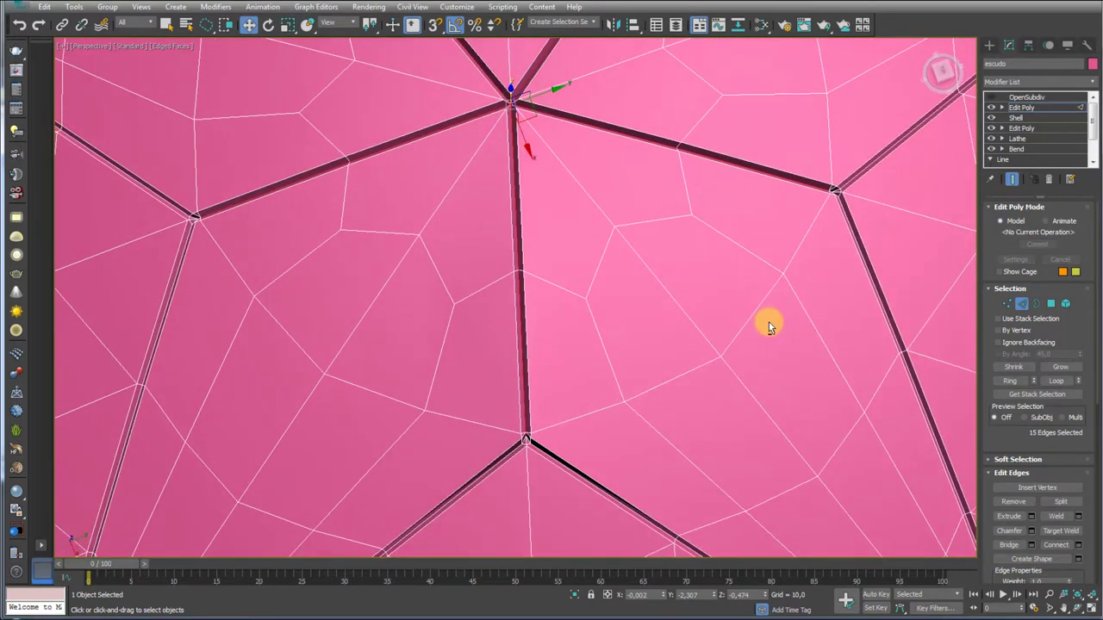
pyautogui.moveTo(768, 322); pyautogui.dragTo(780, 280, button='middle')
pyautogui.scroll(3, 779, 280)
pyautogui.scroll(3, 715, 241)
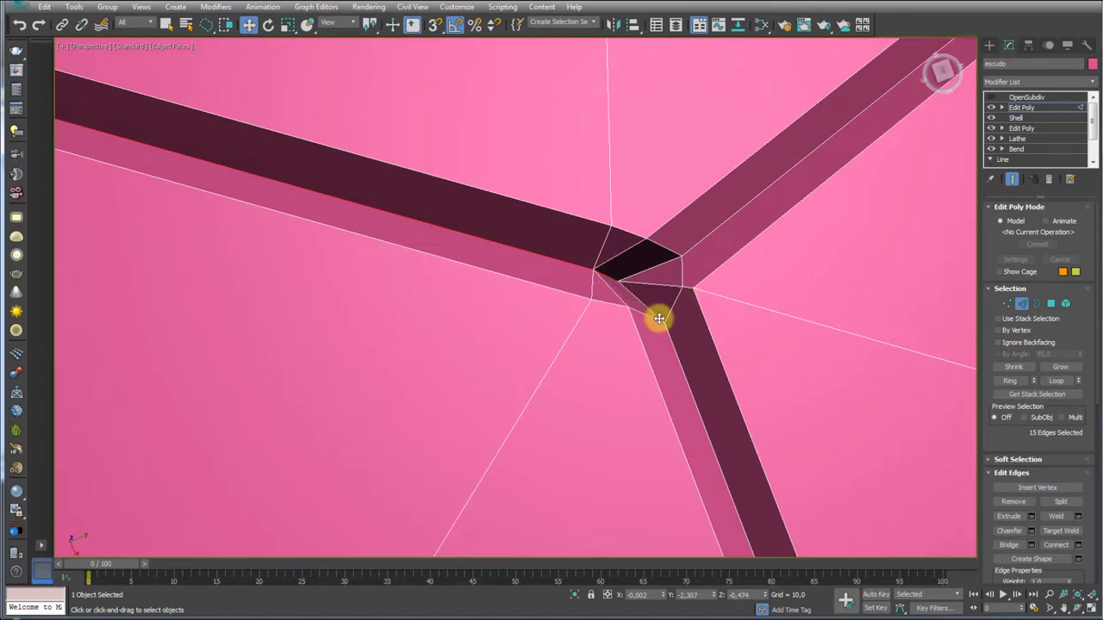
pyautogui.moveTo(689, 269); pyautogui.dragTo(574, 222)
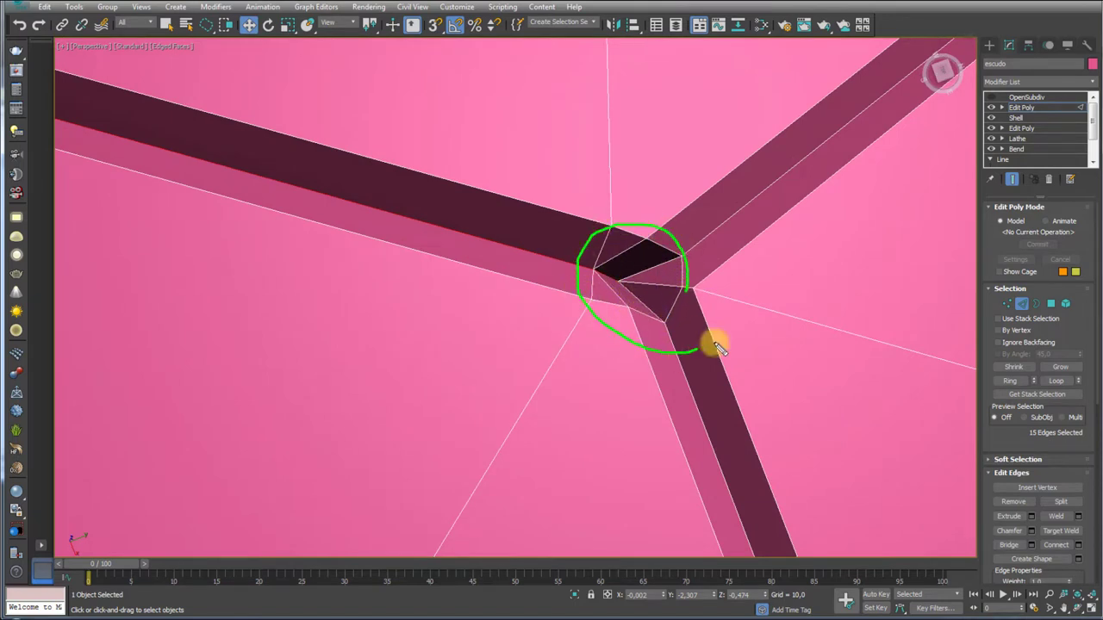
# Target Weld one star-groove junction vertex onto its neighbouring junction vertex
pyautogui.click(1008, 304)
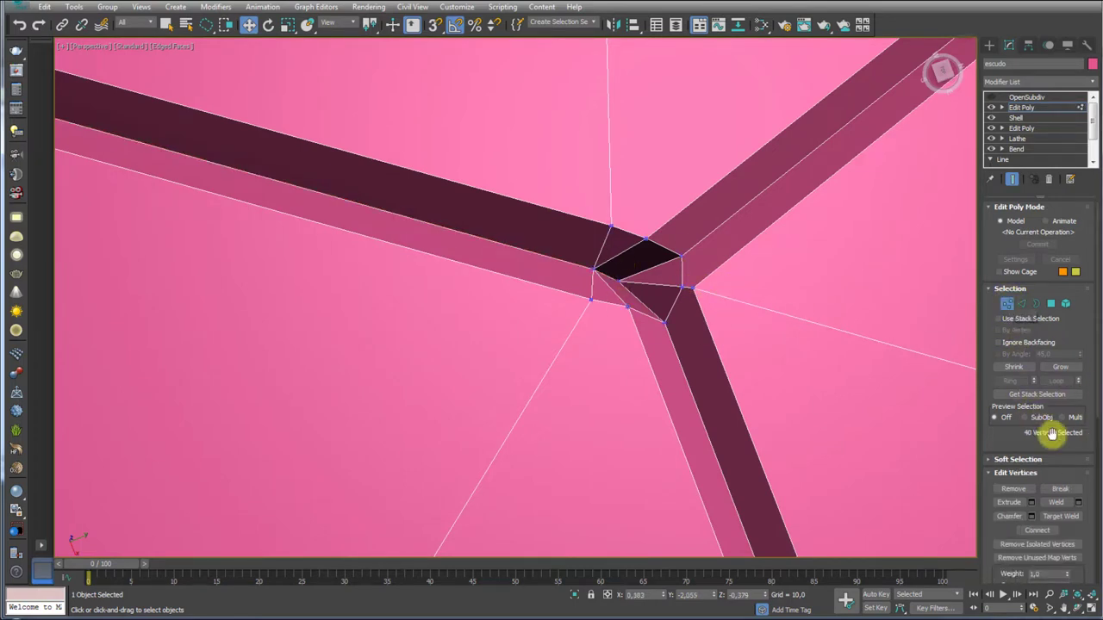
pyautogui.click(1060, 517)
pyautogui.click(682, 290)
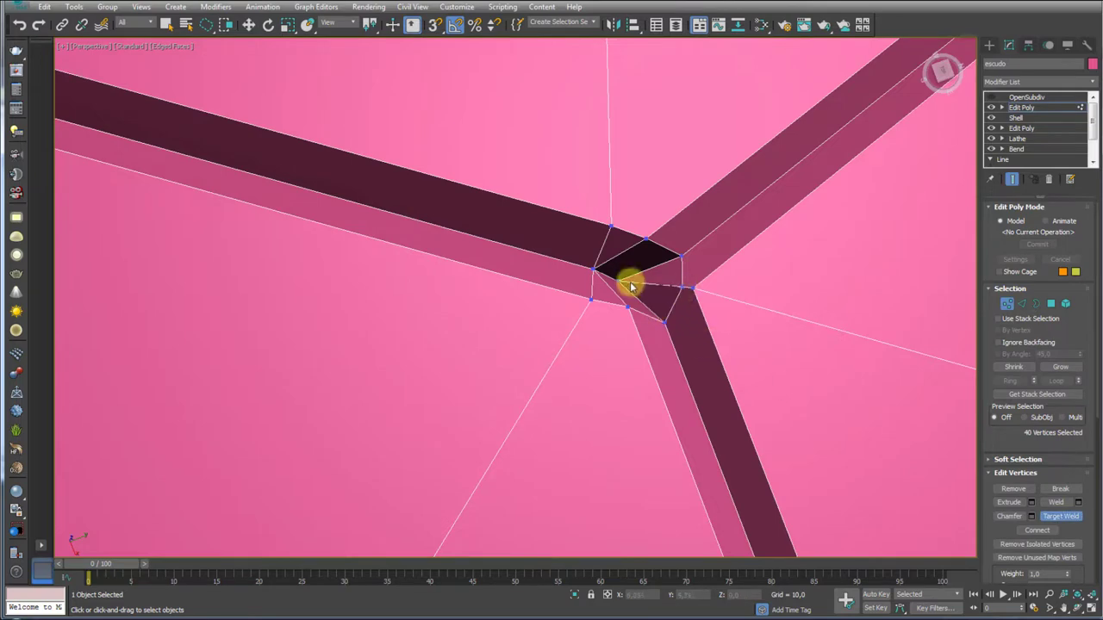
pyautogui.click(615, 281)
pyautogui.scroll(3, 637, 278)
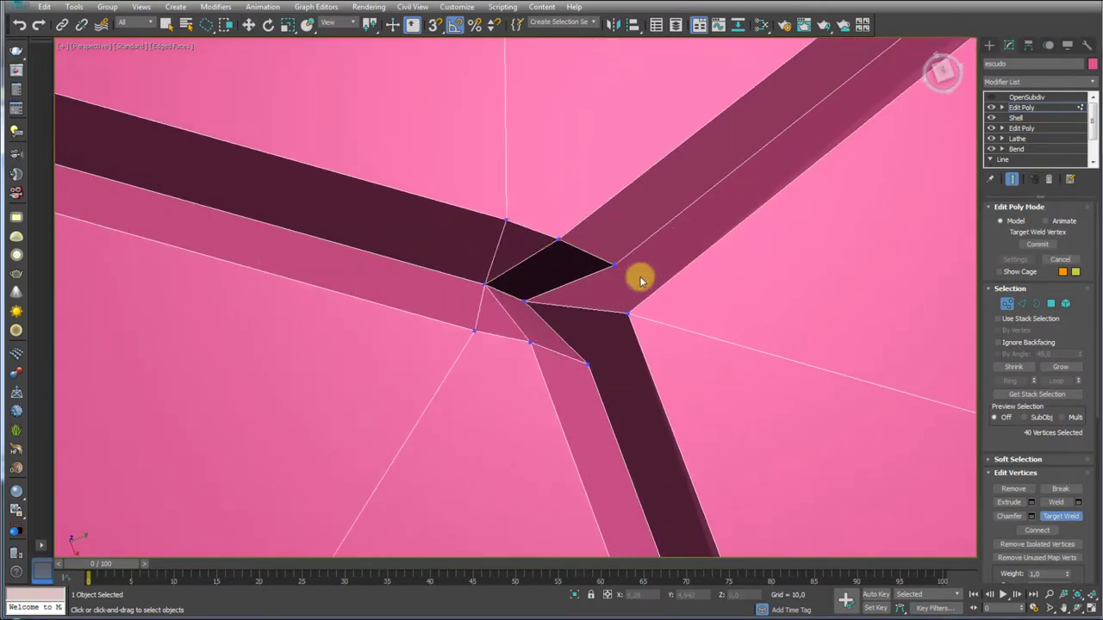
pyautogui.scroll(-1, 635, 278)
pyautogui.moveTo(635, 278)
pyautogui.mouseDown(button='middle')
pyautogui.moveTo(591, 313)
pyautogui.moveTo(519, 326)
pyautogui.mouseUp(button='middle')
pyautogui.scroll(-3, 534, 330)
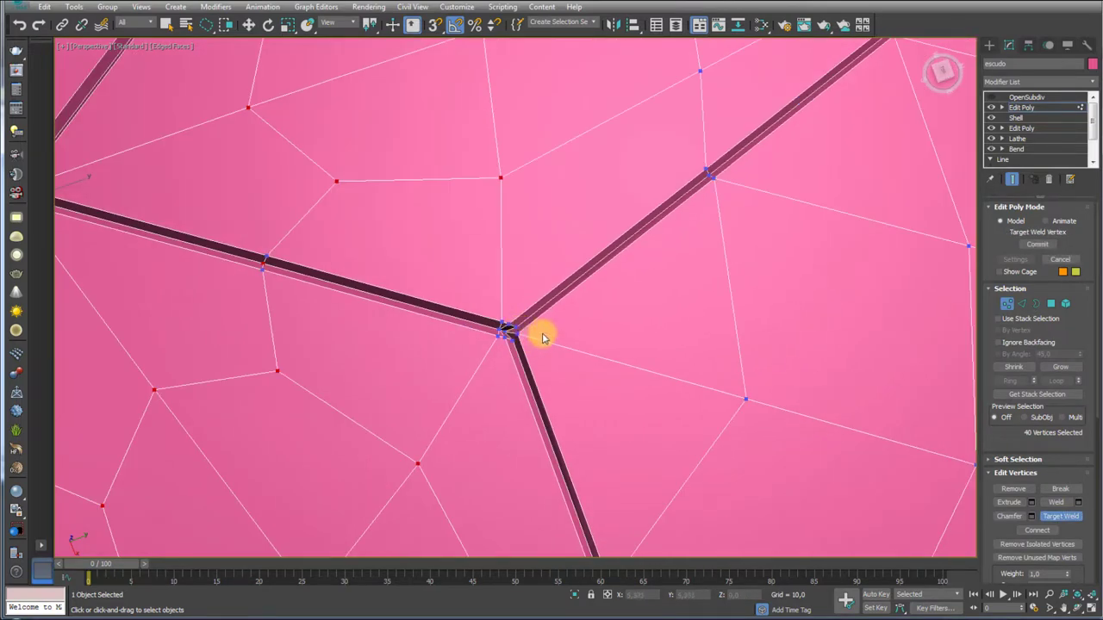
pyautogui.scroll(3, 517, 330)
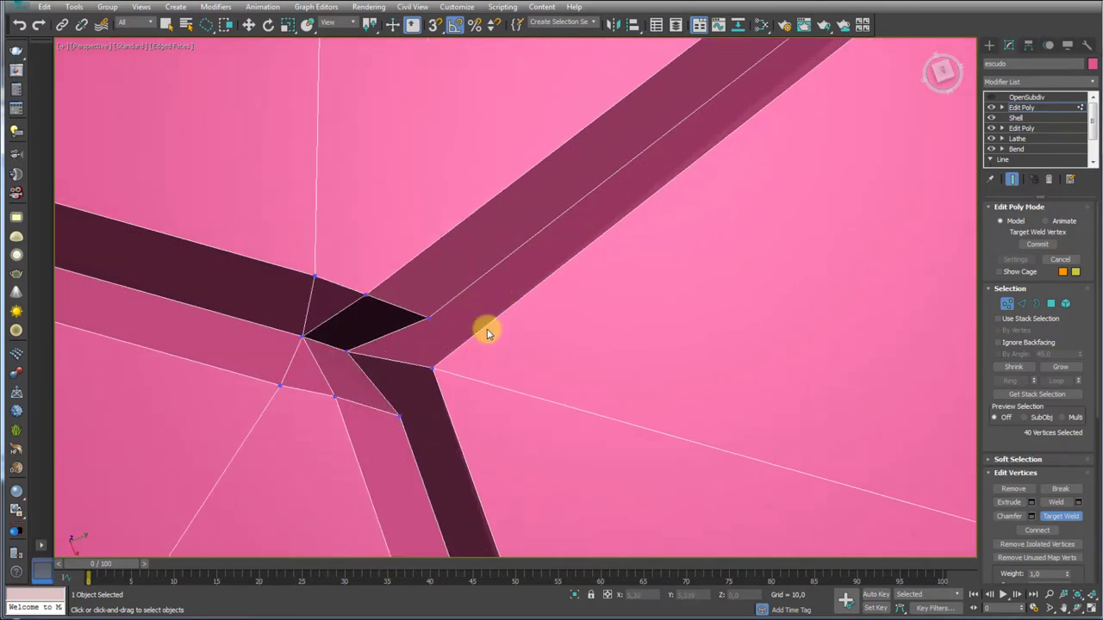
# Target Weld the upper beam's corner vertices onto the junction corner vertex
pyautogui.click(1021, 303)
pyautogui.click(1007, 303)
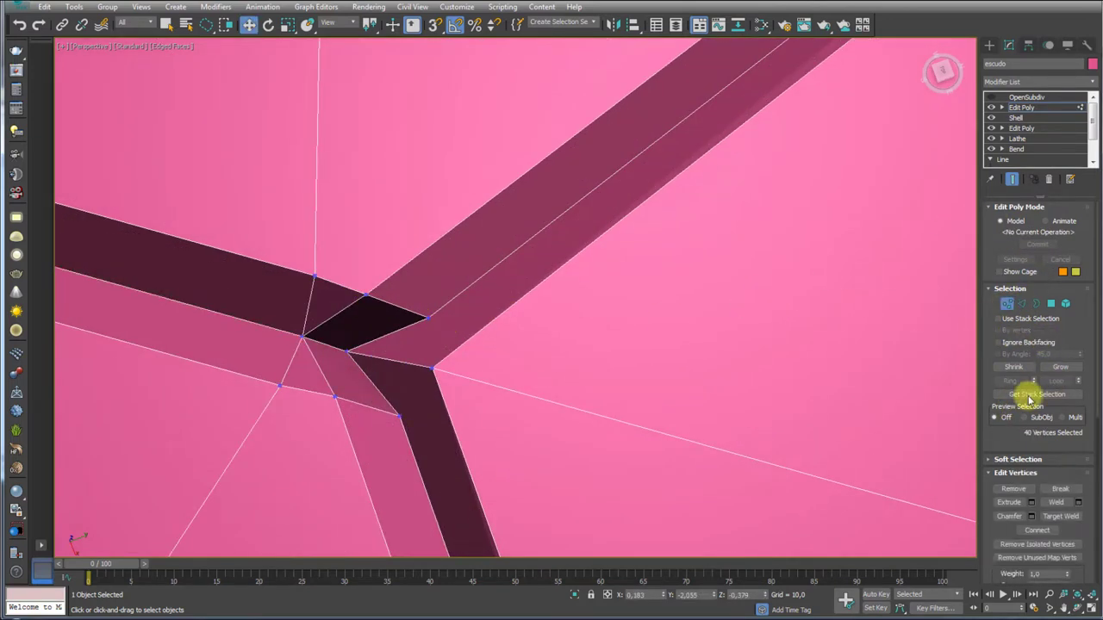
pyautogui.click(1060, 516)
pyautogui.click(425, 319)
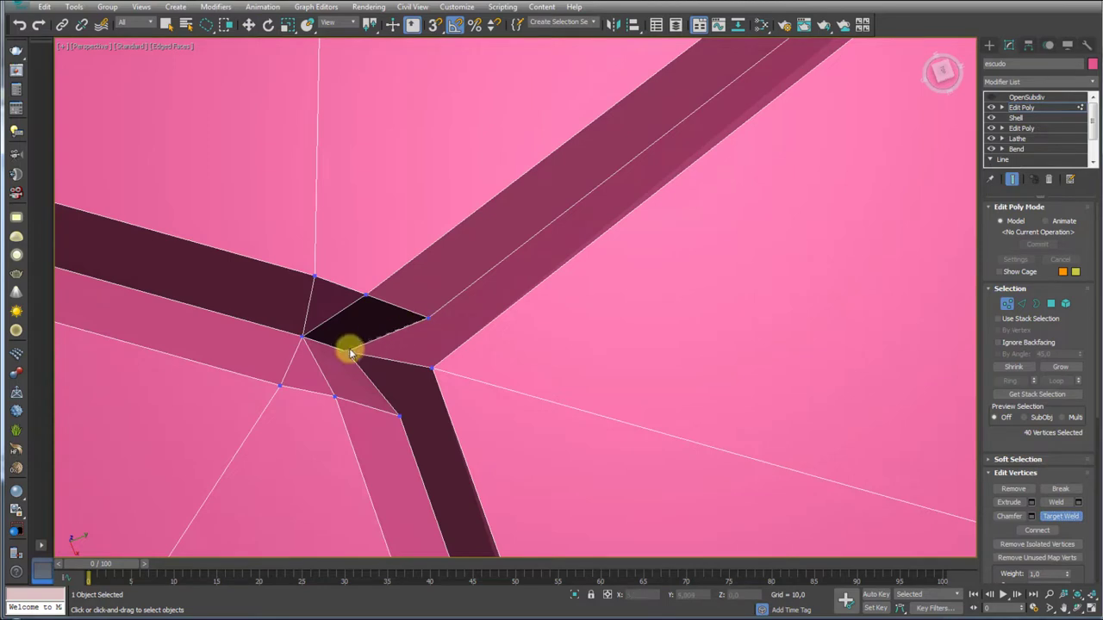
pyautogui.click(346, 351)
pyautogui.click(397, 414)
pyautogui.click(349, 353)
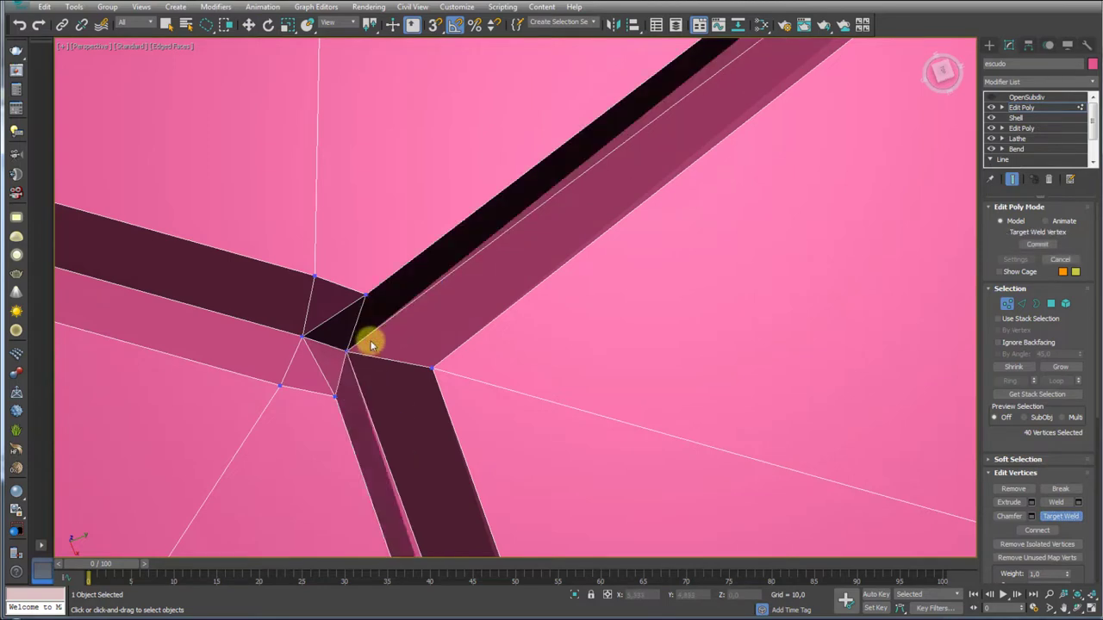
# Move the remaining corner vertex slightly to tidy the joint
pyautogui.moveTo(364, 345); pyautogui.dragTo(399, 330, button='middle')
pyautogui.press('w')
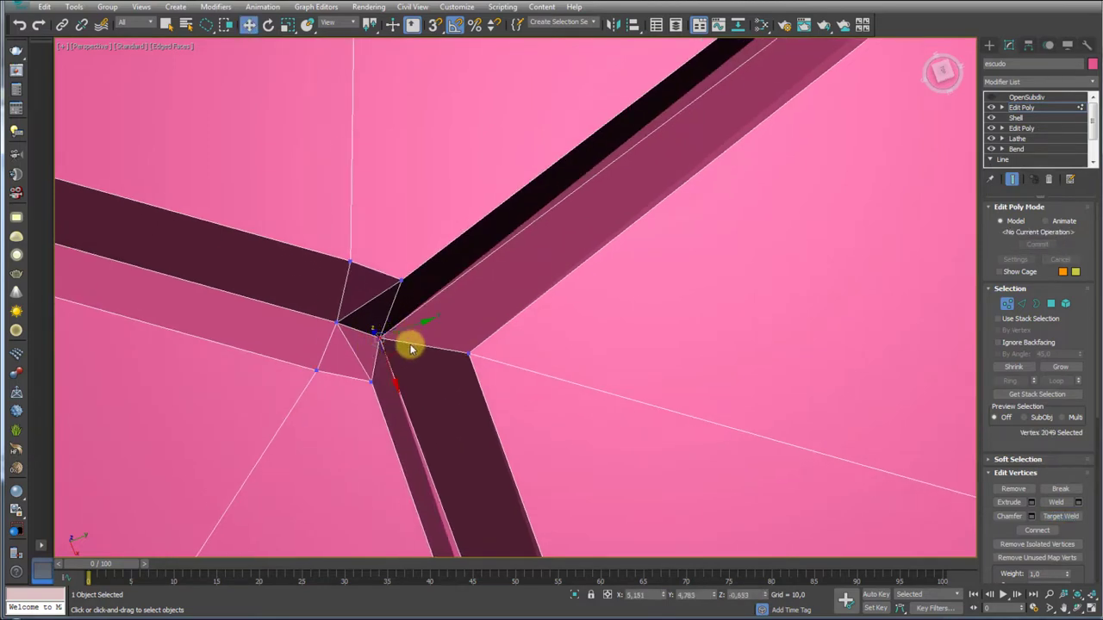
pyautogui.moveTo(408, 347); pyautogui.dragTo(428, 350)
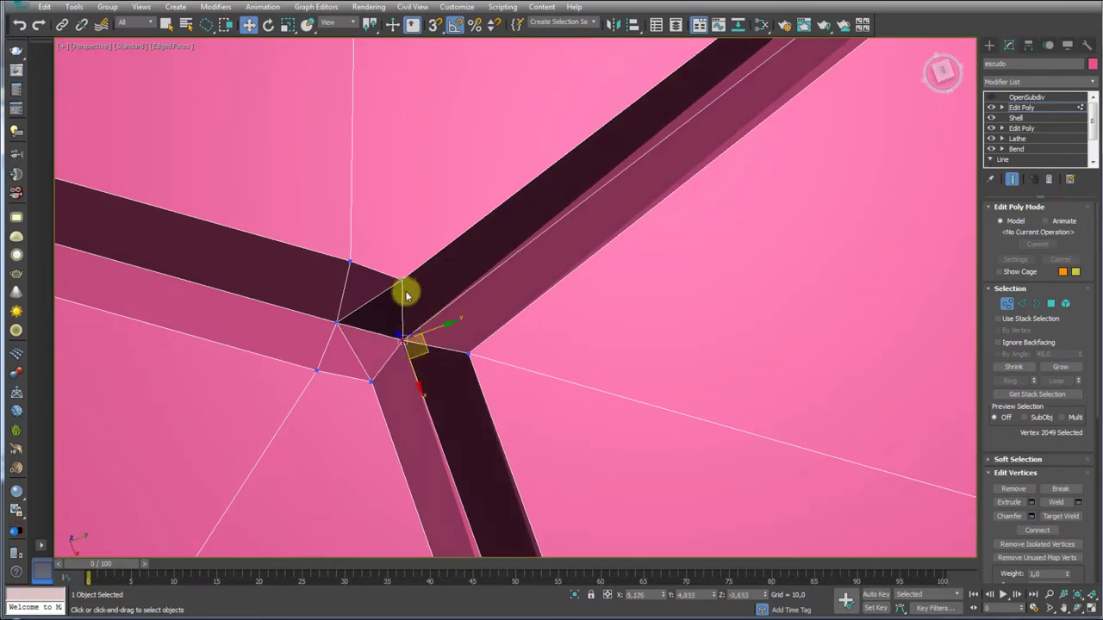
pyautogui.scroll(2, 389, 296)
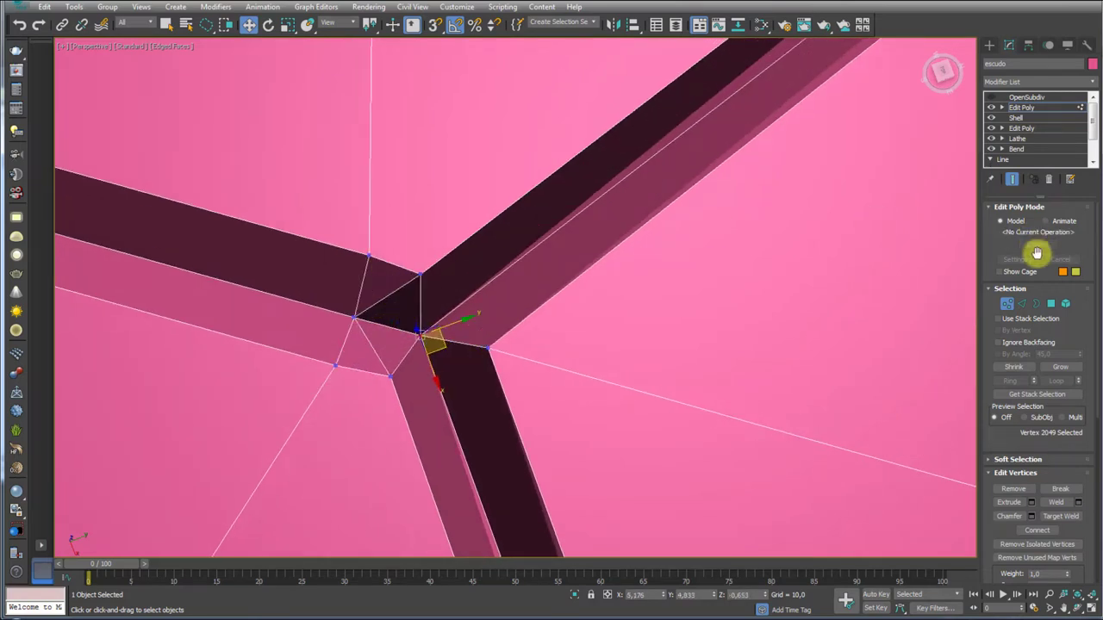
# Select the stray edge at the joint and remove it
pyautogui.click(1022, 305)
pyautogui.click(394, 298)
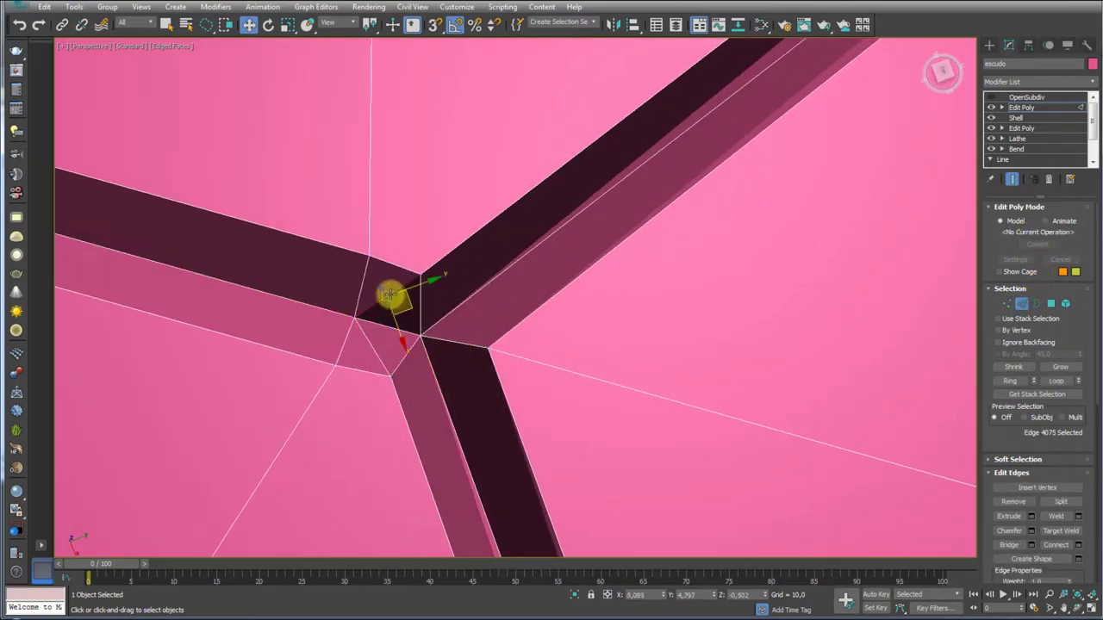
pyautogui.click(372, 347)
pyautogui.click(1012, 502)
pyautogui.scroll(-2, 448, 293)
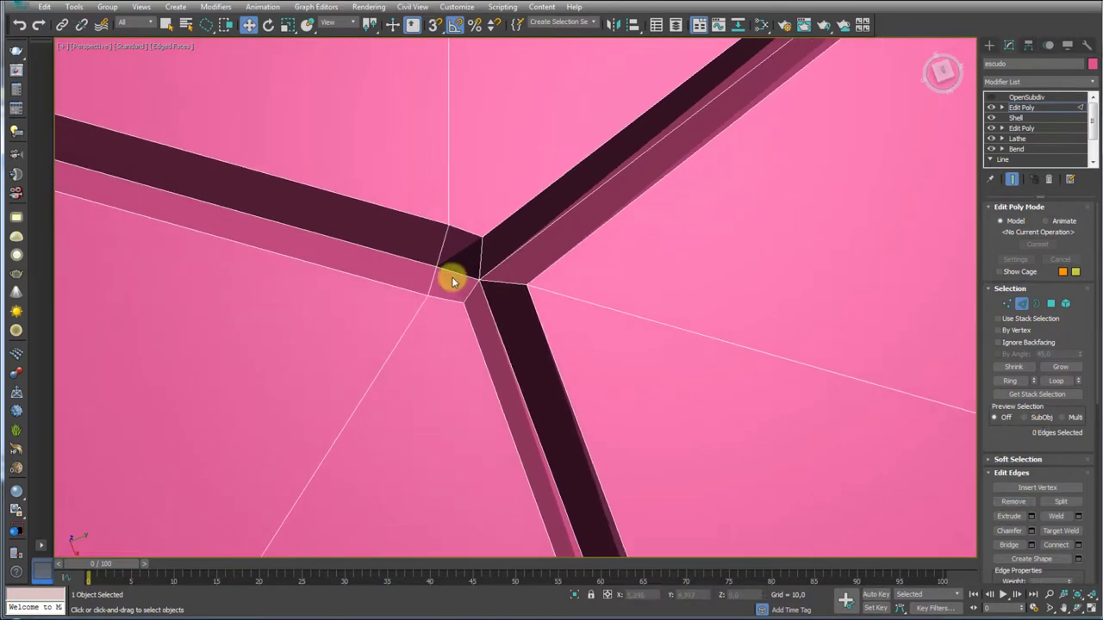
pyautogui.scroll(-2, 466, 258)
pyautogui.scroll(-3, 466, 259)
# Target Weld the central junction's vertices together into a single point
pyautogui.scroll(-4, 471, 255)
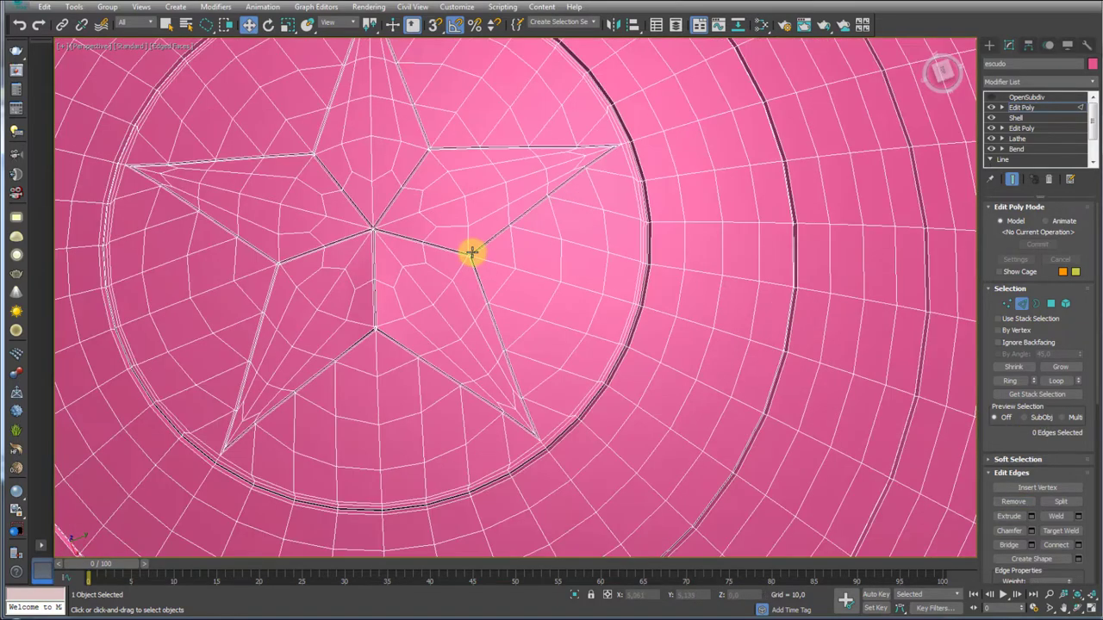
pyautogui.scroll(4, 468, 251)
pyautogui.scroll(2, 468, 251)
pyautogui.scroll(-4, 468, 251)
pyautogui.moveTo(455, 157); pyautogui.dragTo(601, 311, button='middle')
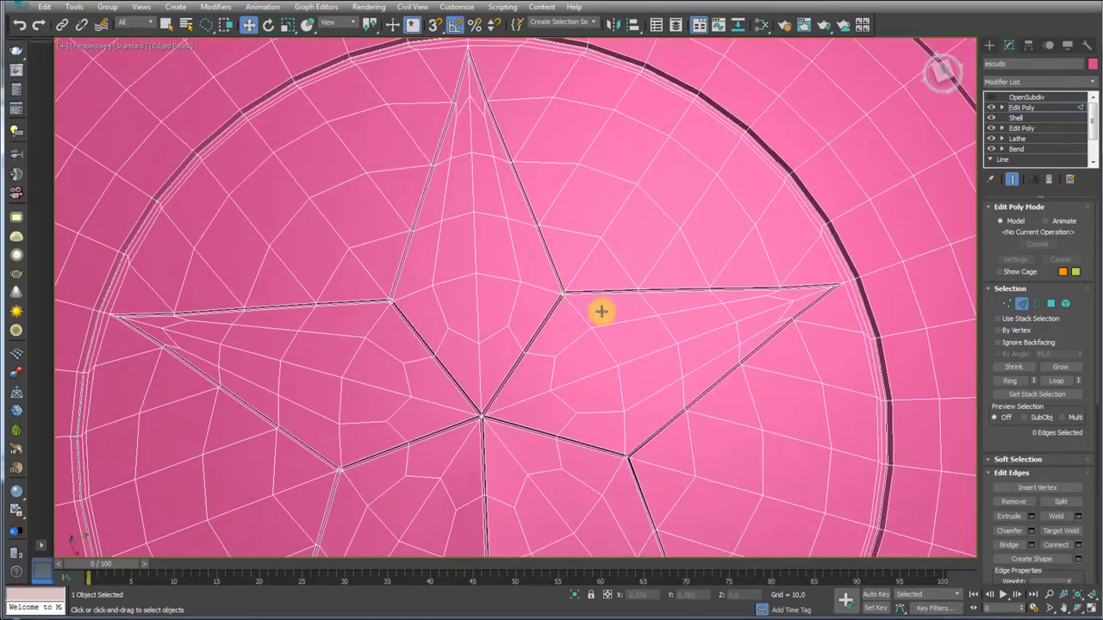
pyautogui.scroll(2, 965, 302)
pyautogui.scroll(-2, 340, 276)
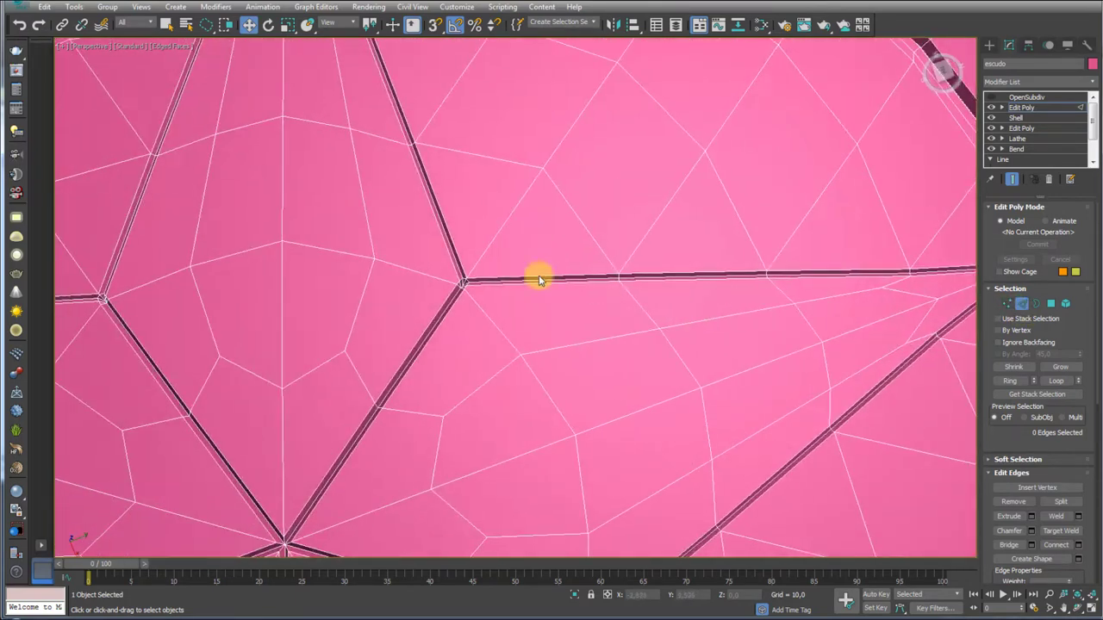
pyautogui.scroll(3, 485, 298)
pyautogui.scroll(1, 485, 298)
pyautogui.scroll(1, 552, 350)
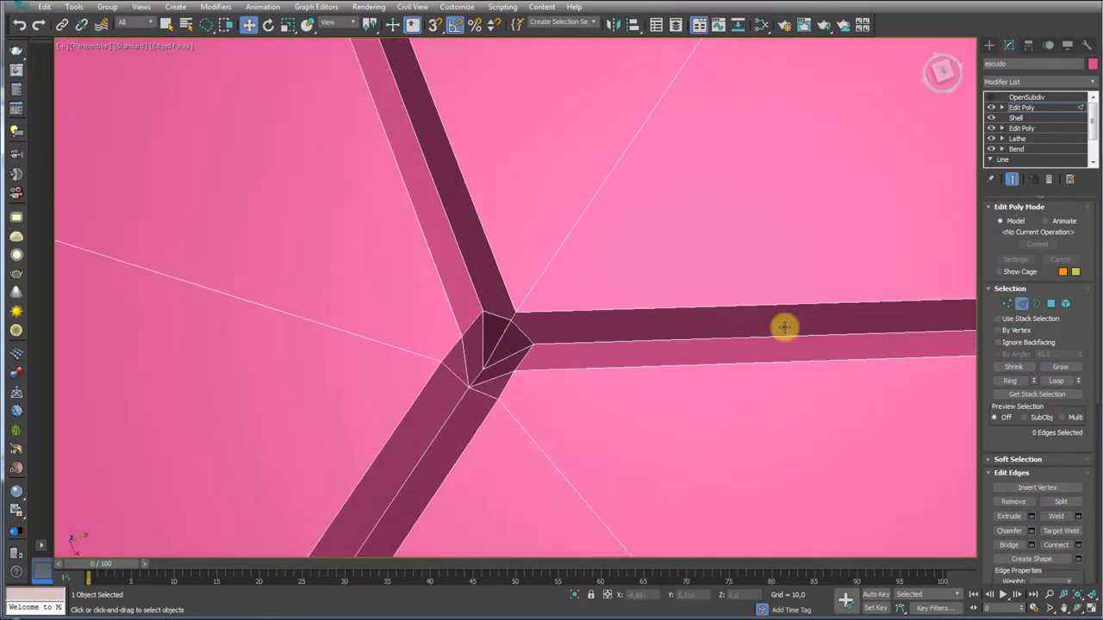
pyautogui.click(1007, 304)
pyautogui.click(1060, 516)
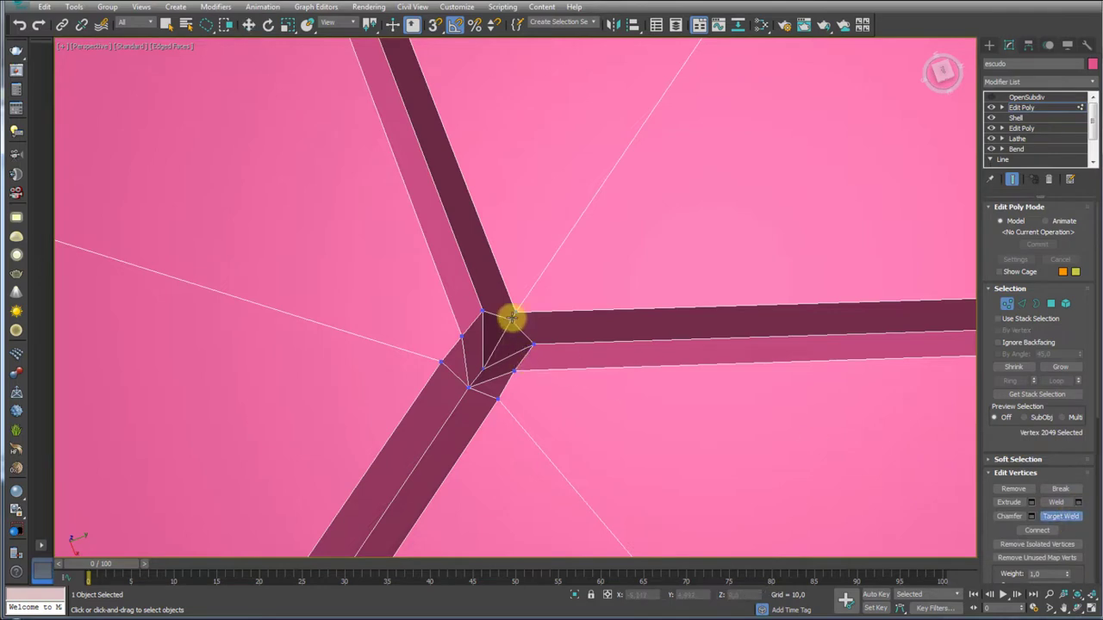
pyautogui.click(512, 317)
pyautogui.click(485, 360)
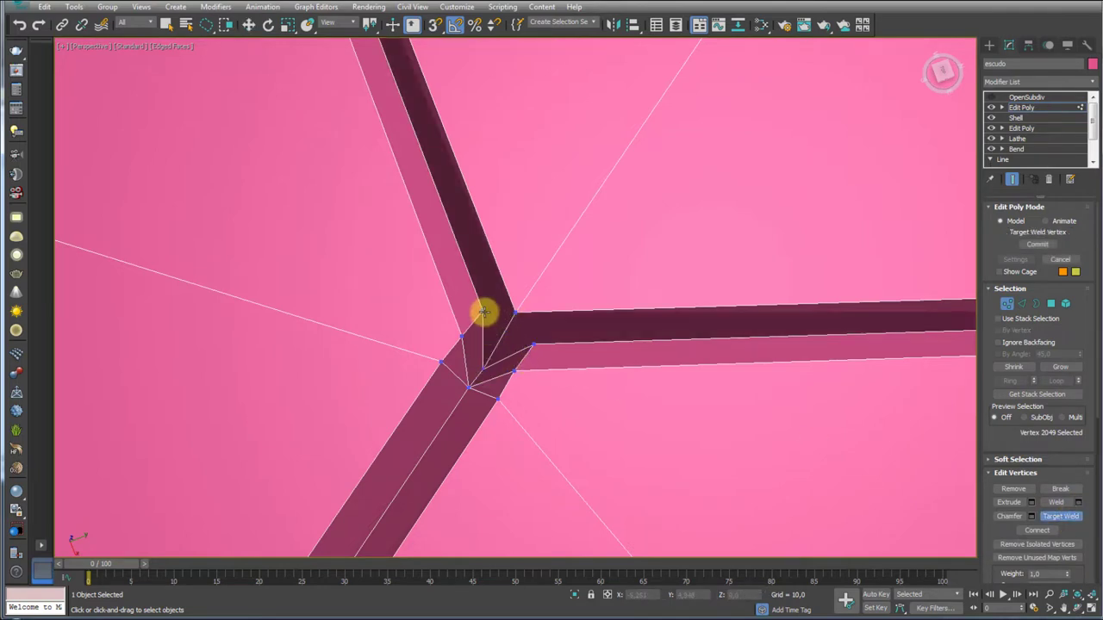
pyautogui.click(485, 312)
pyautogui.click(483, 368)
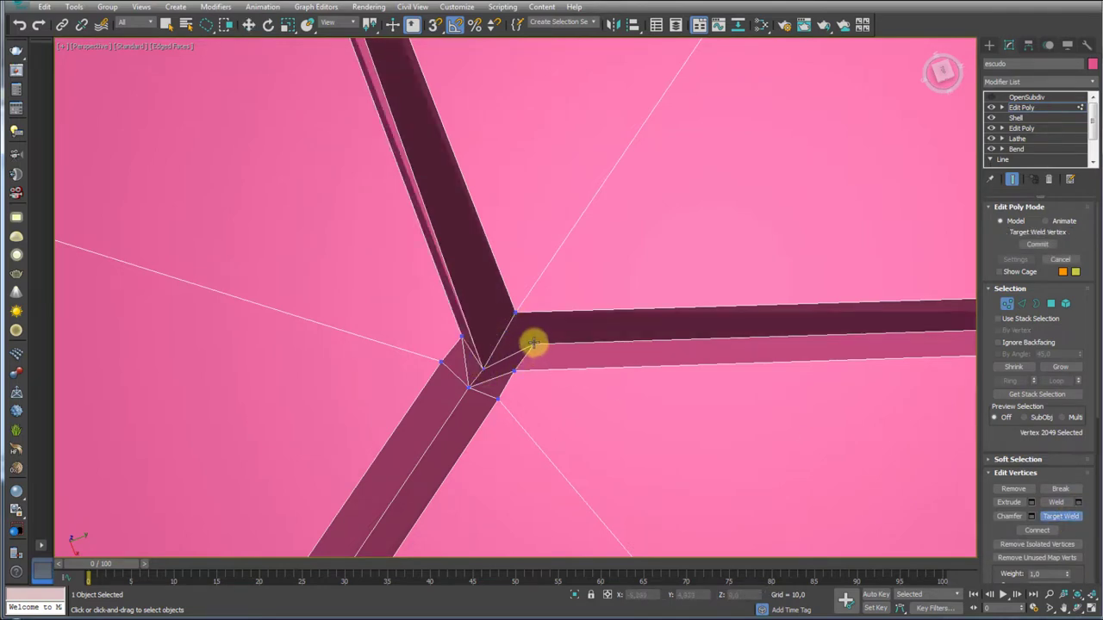
pyautogui.click(484, 367)
pyautogui.press('w')
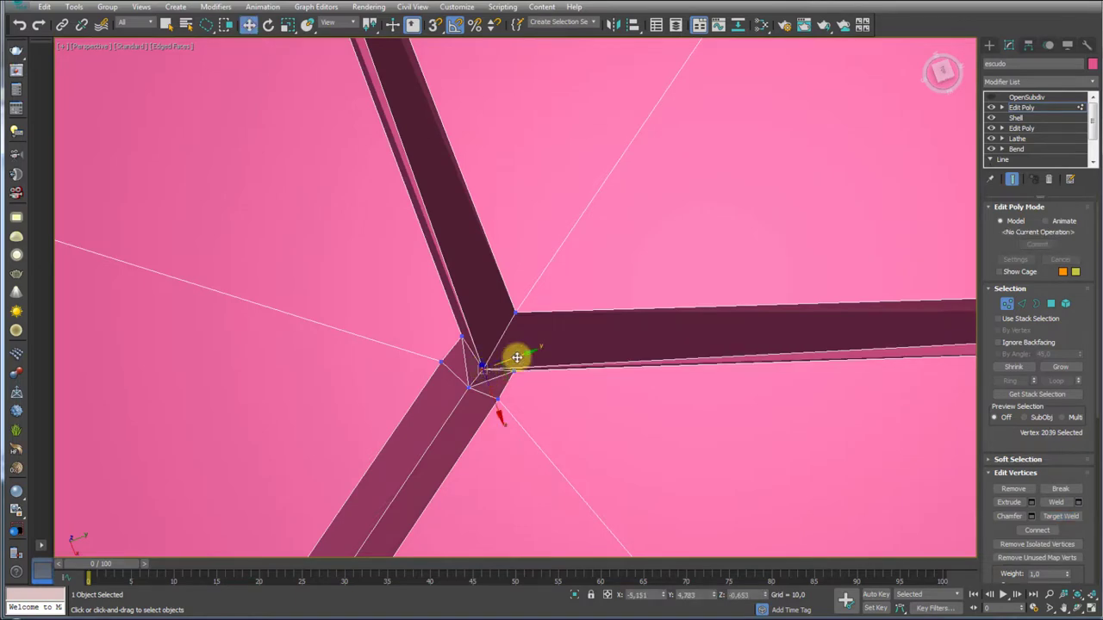
# In Top view, select the two short edges at the junction and remove them
pyautogui.press('t')
pyautogui.scroll(2, 512, 258)
pyautogui.scroll(8, 525, 327)
pyautogui.scroll(3, 456, 463)
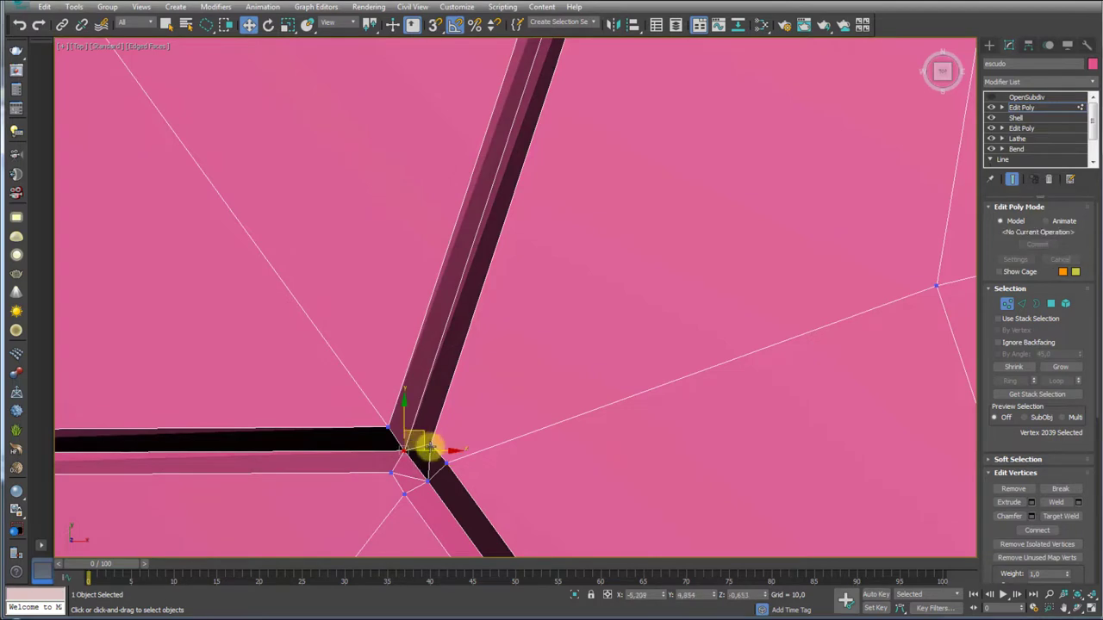
pyautogui.moveTo(423, 448); pyautogui.dragTo(837, 264, button='middle')
pyautogui.click(1021, 304)
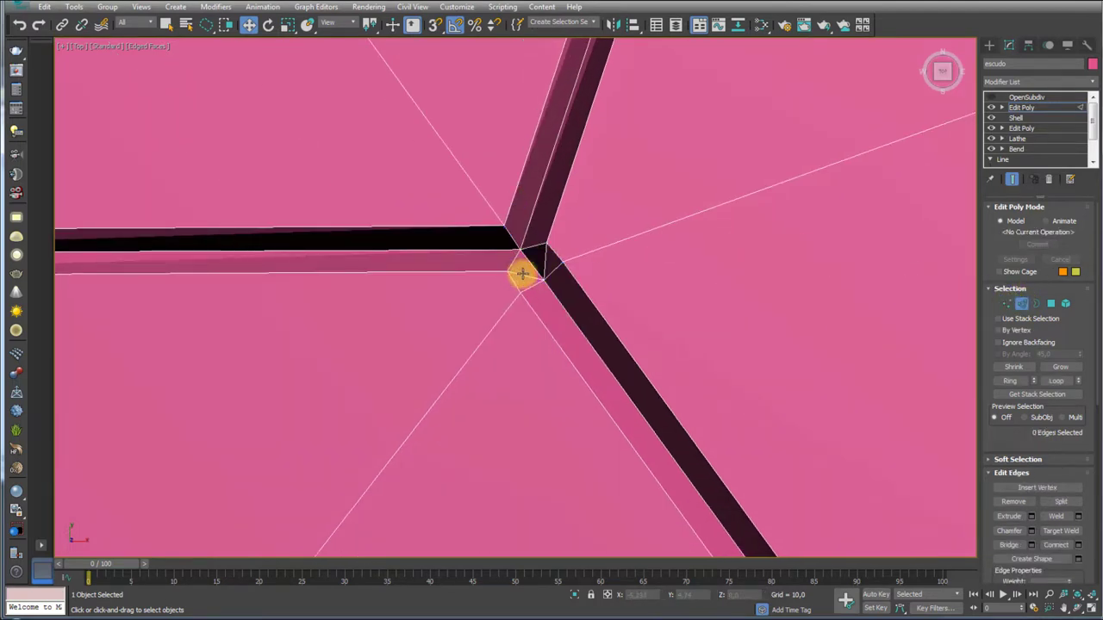
pyautogui.moveTo(523, 274); pyautogui.dragTo(545, 258)
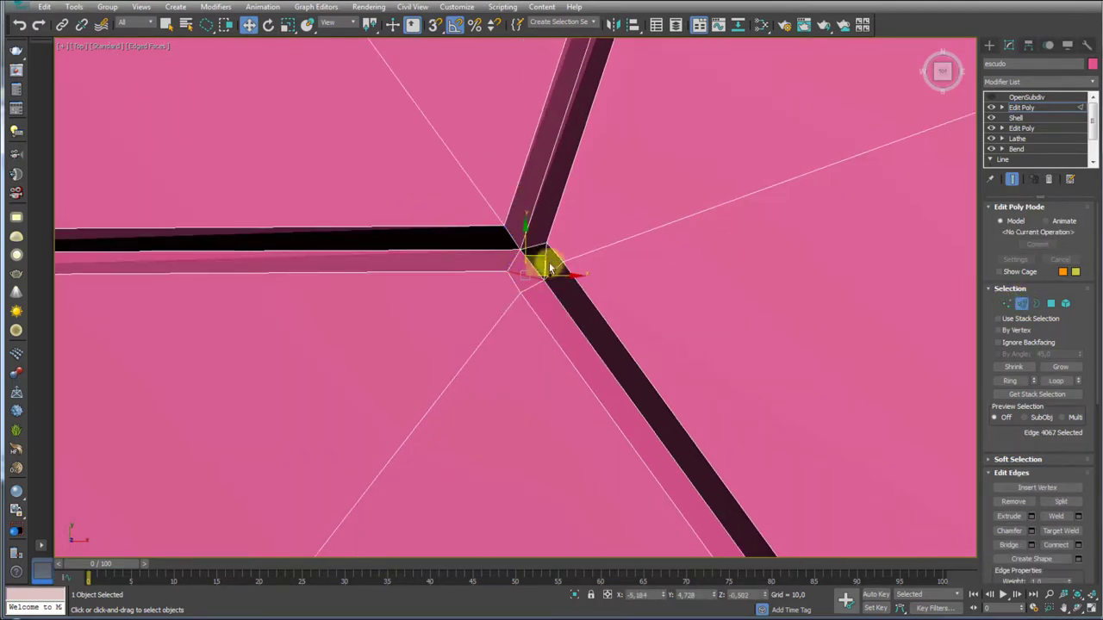
pyautogui.click(1013, 502)
# Bring another star junction into view in Edge mode
pyautogui.scroll(-4, 604, 348)
pyautogui.scroll(-4, 587, 283)
pyautogui.scroll(5, 587, 283)
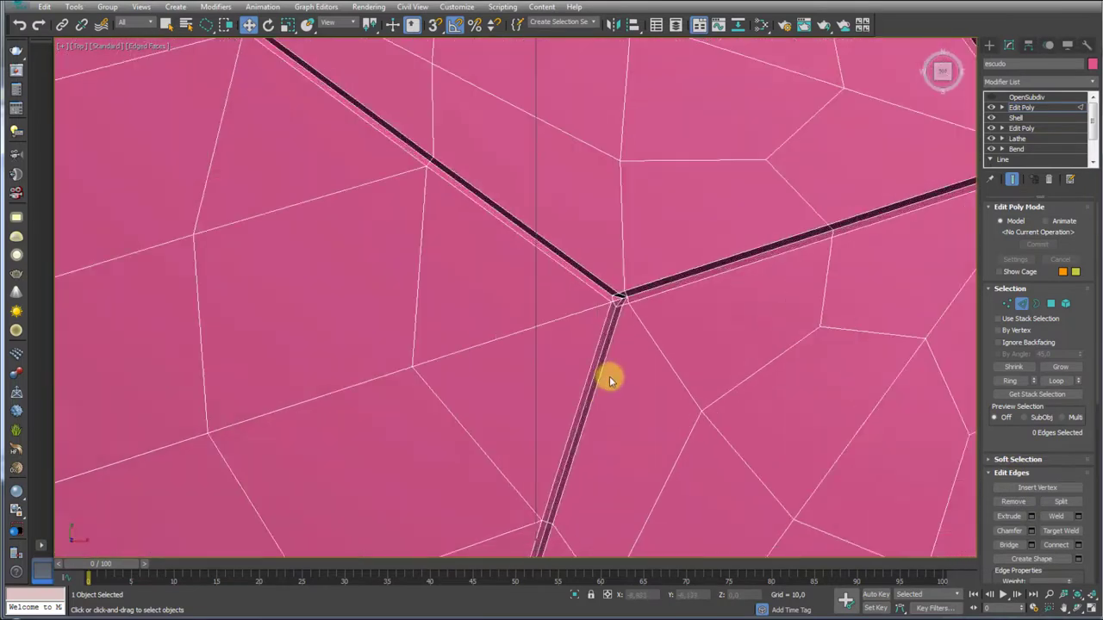
pyautogui.scroll(3, 611, 376)
pyautogui.scroll(2, 623, 278)
pyautogui.click(1010, 304)
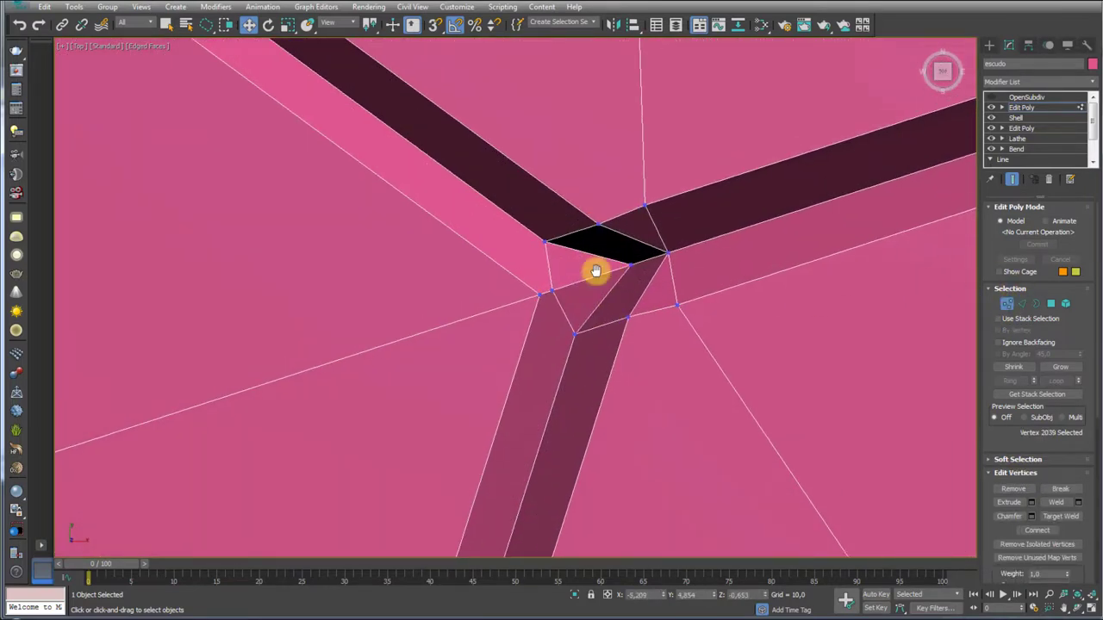
pyautogui.moveTo(591, 270); pyautogui.dragTo(636, 305, button='middle')
pyautogui.press('2')
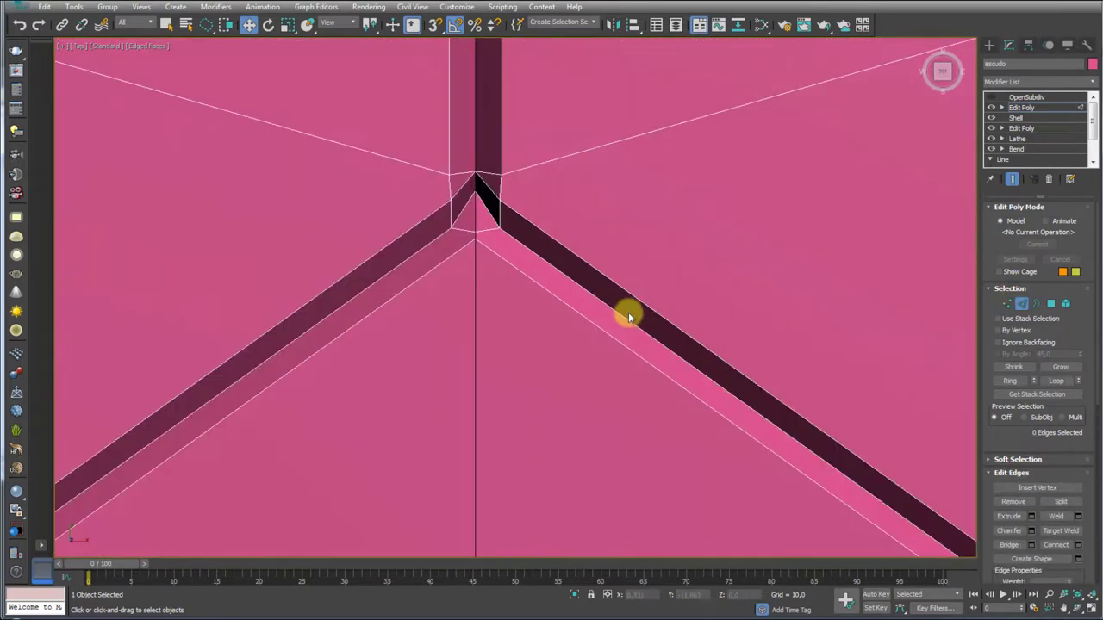
pyautogui.moveTo(561, 278); pyautogui.dragTo(847, 379, button='middle')
pyautogui.moveTo(457, 250); pyautogui.dragTo(715, 487, button='middle')
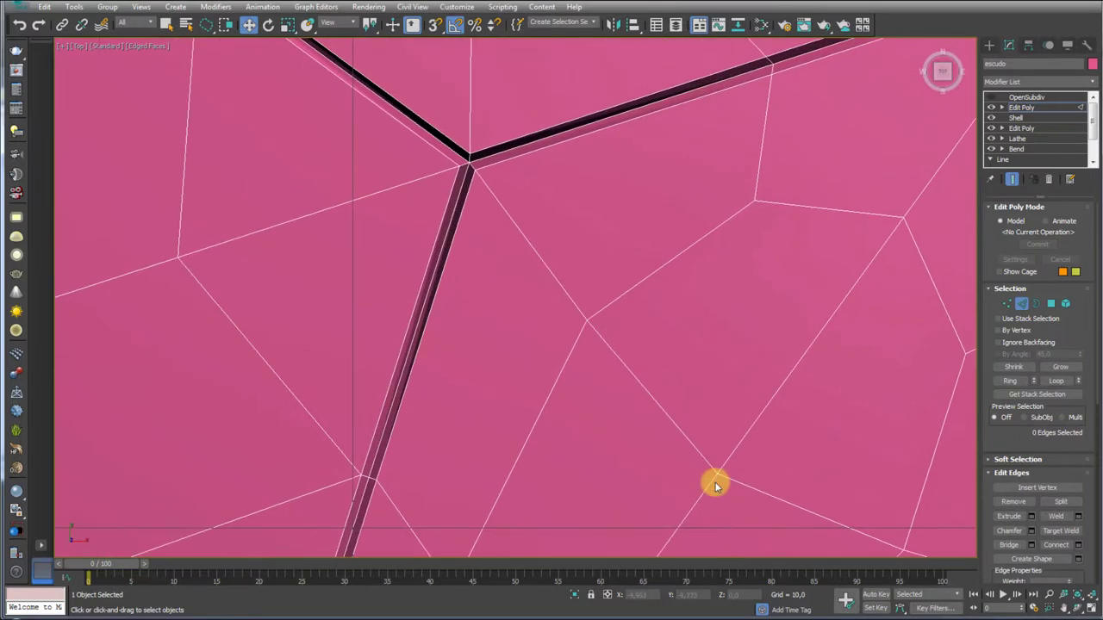
pyautogui.scroll(3, 461, 142)
pyautogui.scroll(3, 468, 226)
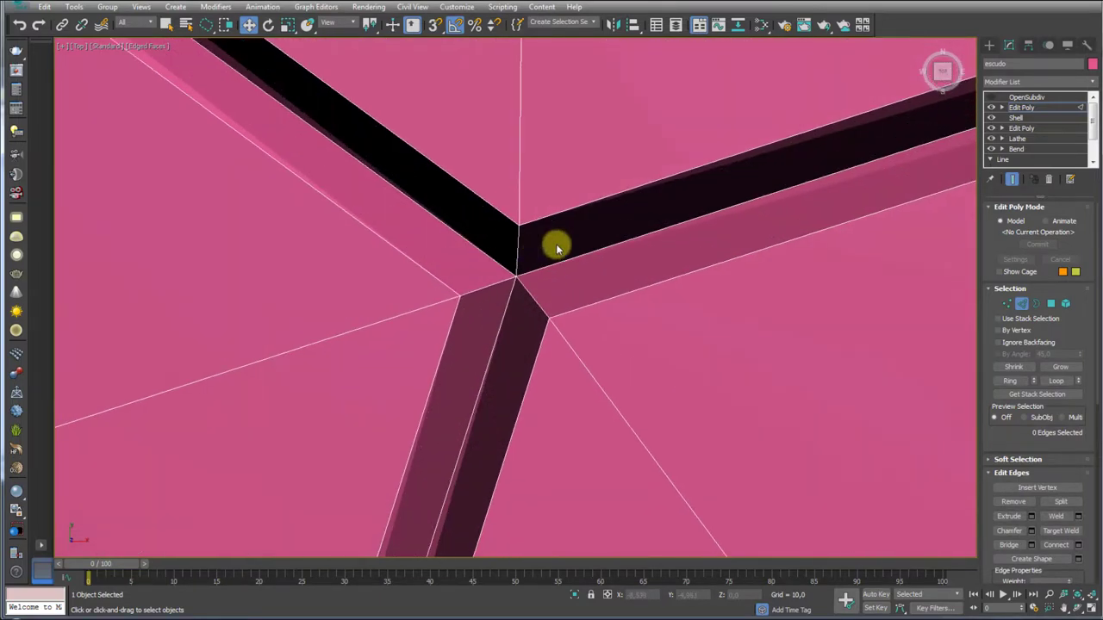
pyautogui.moveTo(599, 229)
pyautogui.mouseDown()
pyautogui.moveTo(507, 185)
pyautogui.moveTo(406, 382)
pyautogui.moveTo(615, 313)
pyautogui.mouseUp()
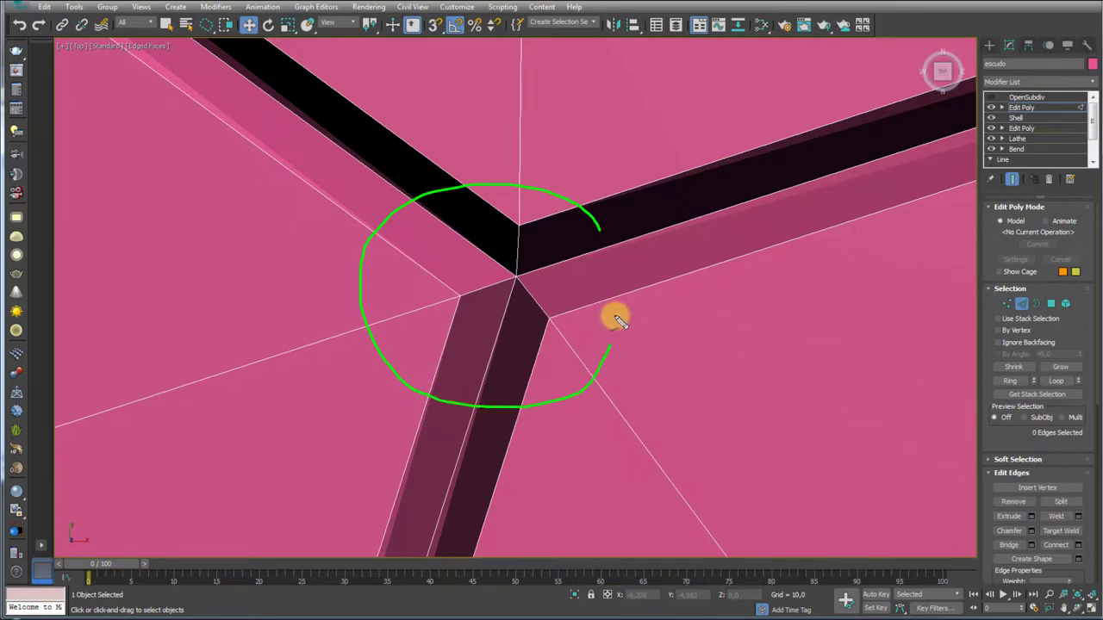
pyautogui.scroll(-3, 788, 387)
pyautogui.scroll(-3, 778, 364)
pyautogui.scroll(2, 618, 288)
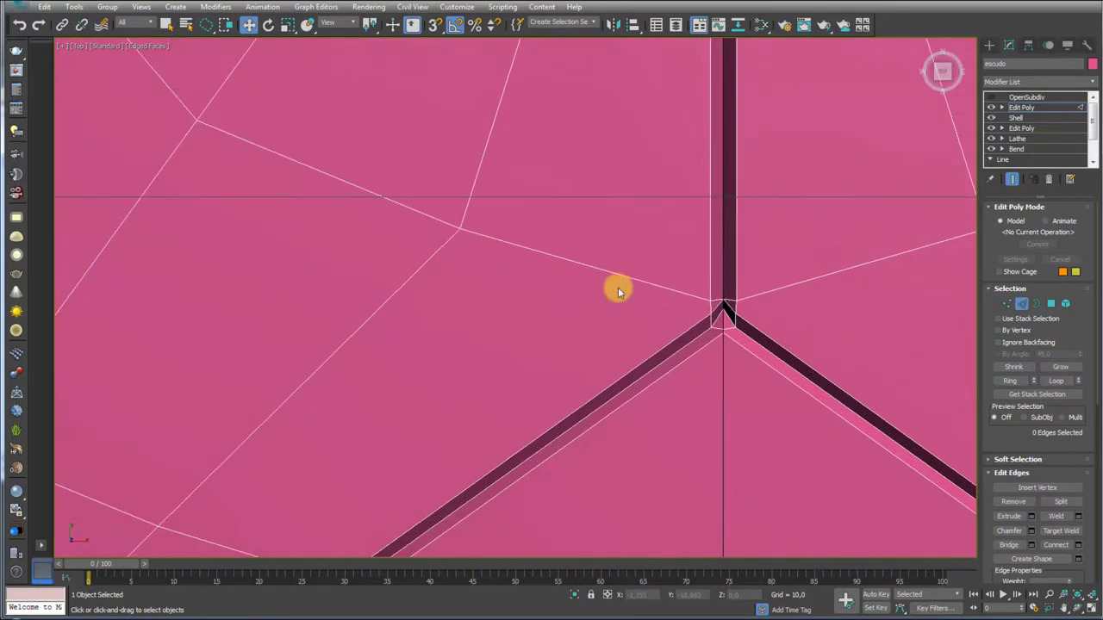
pyautogui.scroll(3, 739, 344)
pyautogui.scroll(2, 718, 349)
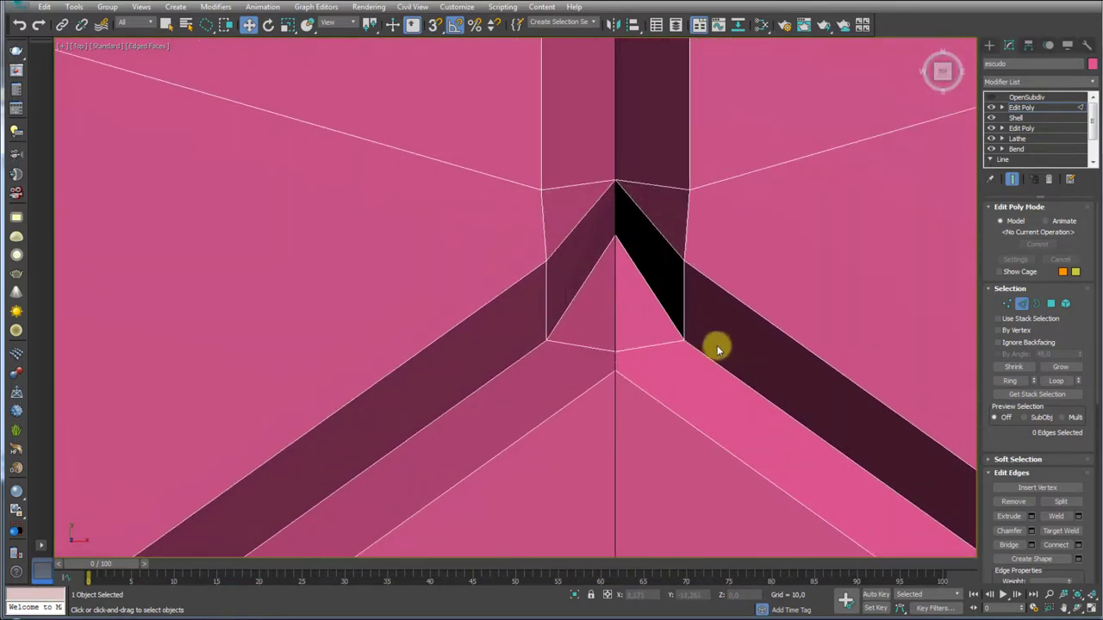
# Weld the lower vertex onto the junction vertex and move the top junction vertex down
pyautogui.click(1007, 303)
pyautogui.click(1068, 516)
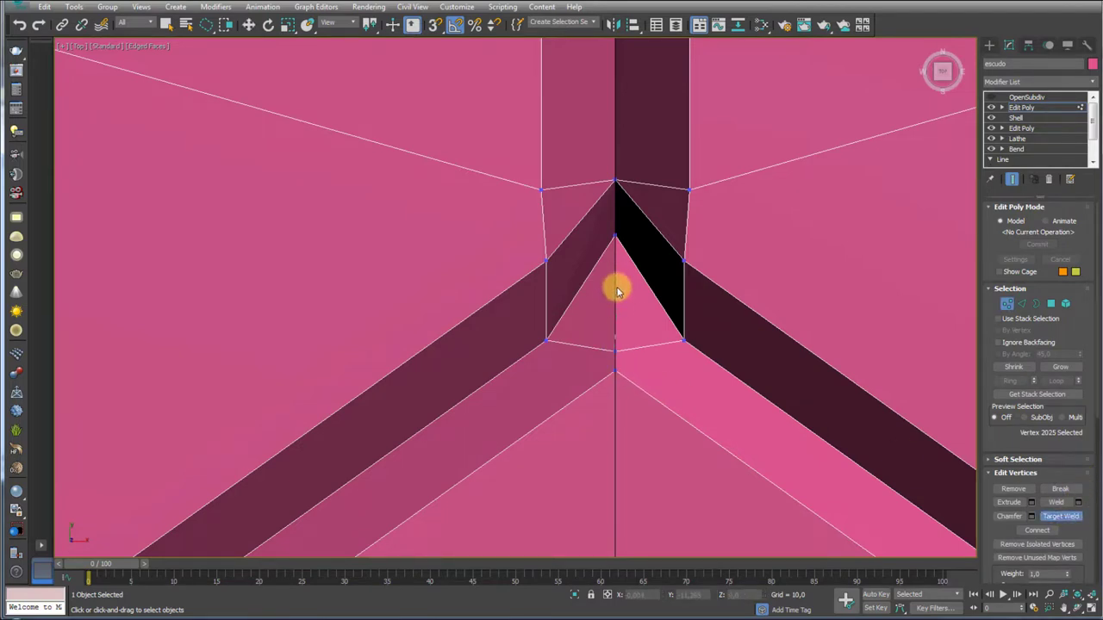
pyautogui.moveTo(615, 349); pyautogui.dragTo(614, 236)
pyautogui.press('w')
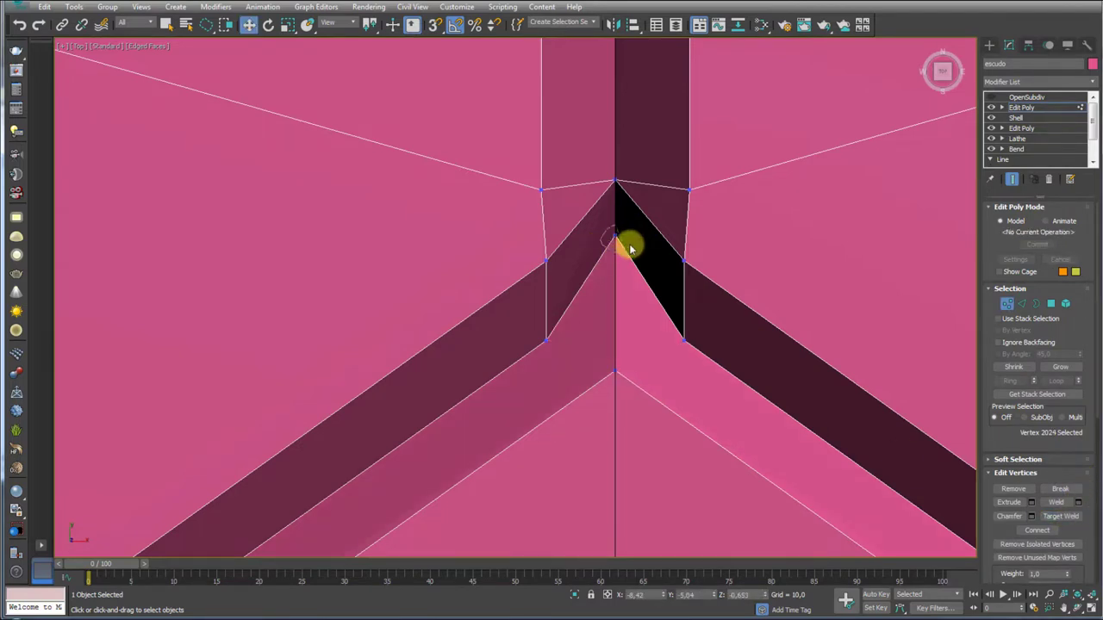
pyautogui.moveTo(615, 184)
pyautogui.mouseDown()
pyautogui.moveTo(615, 271)
pyautogui.moveTo(713, 349)
pyautogui.mouseUp()
pyautogui.moveTo(521, 366); pyautogui.dragTo(613, 336)
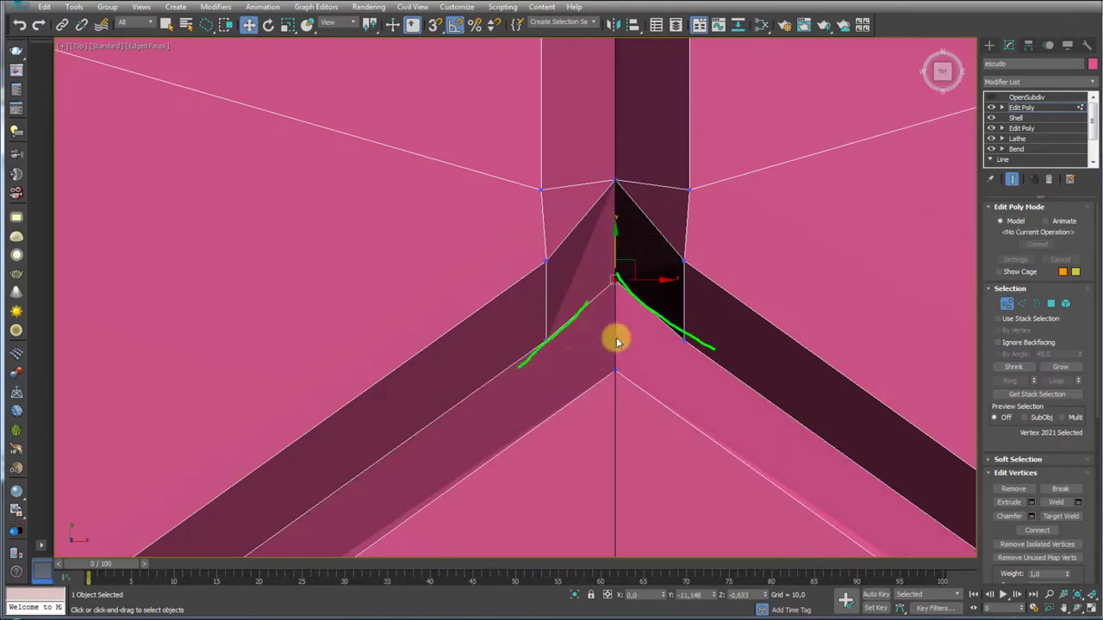
# Weld the upper right and left vertices downward and the top vertex into the centre vertex
pyautogui.click(1058, 516)
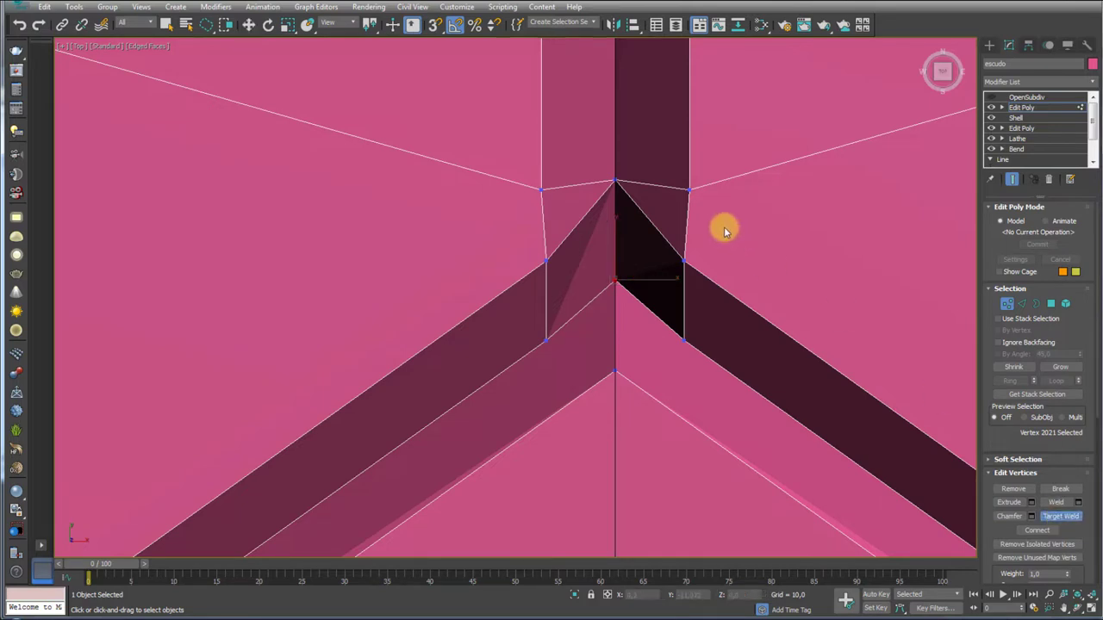
pyautogui.click(686, 190)
pyautogui.click(684, 261)
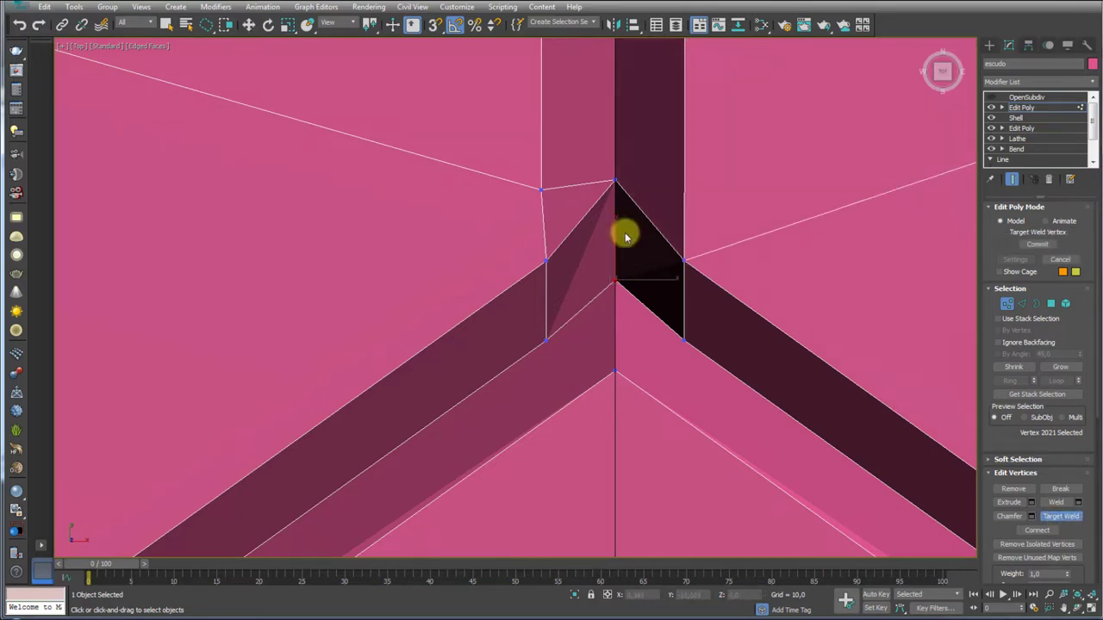
pyautogui.click(541, 189)
pyautogui.click(546, 260)
pyautogui.click(615, 183)
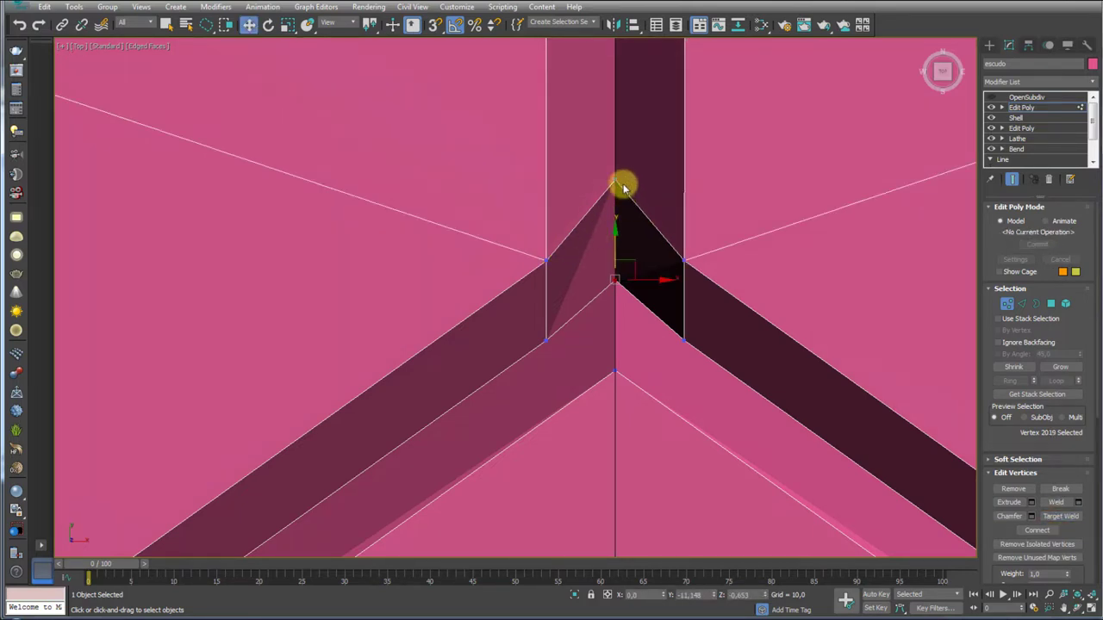
pyautogui.click(1062, 516)
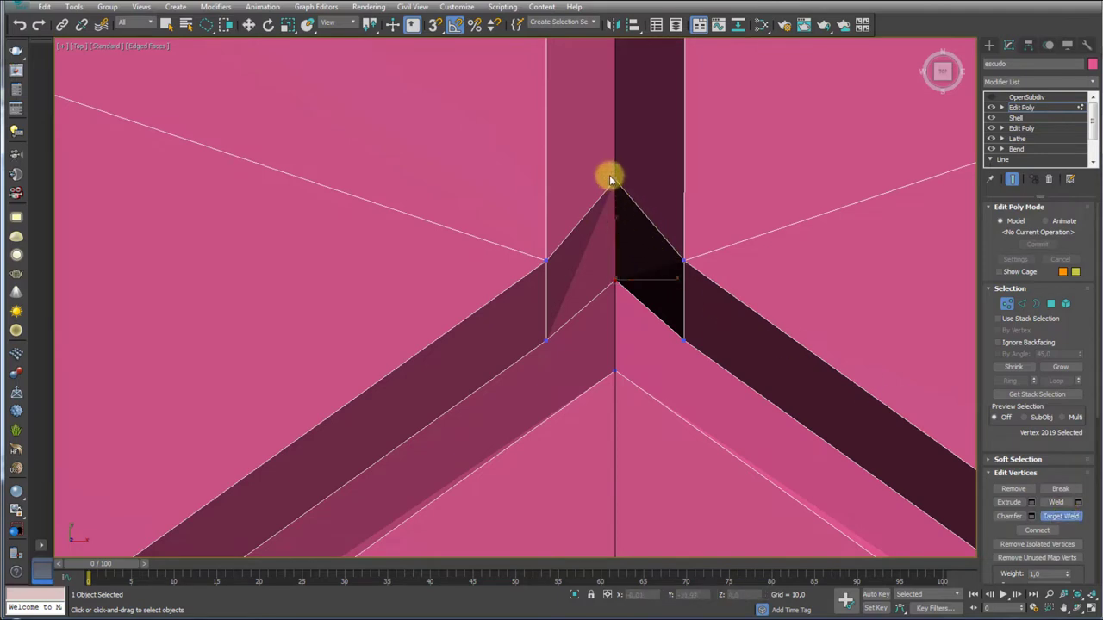
pyautogui.click(615, 277)
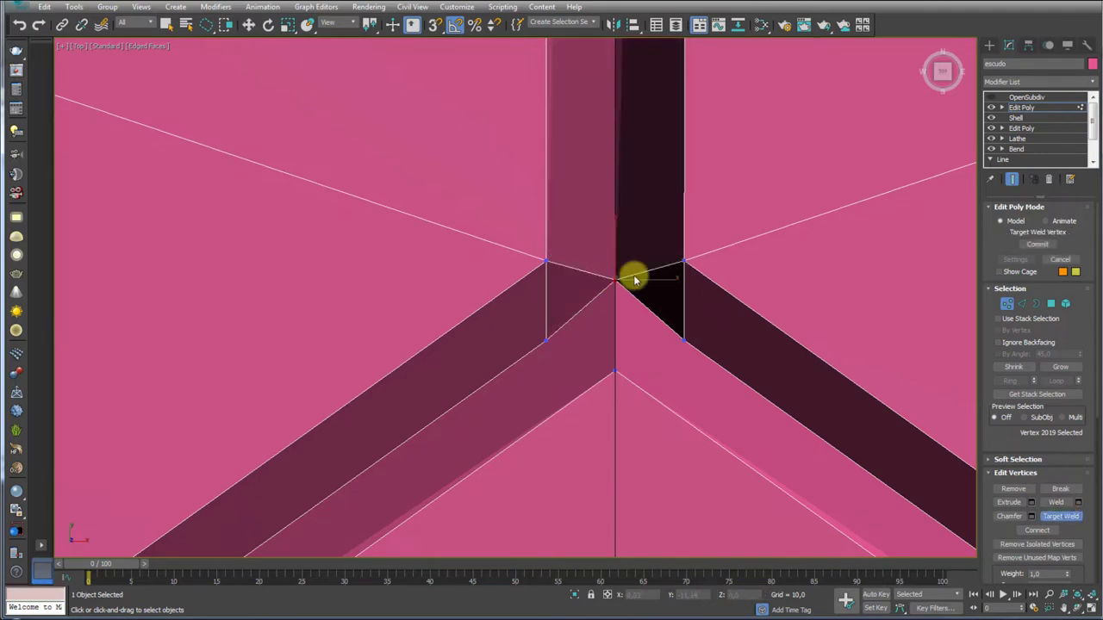
pyautogui.press('w')
pyautogui.moveTo(589, 312); pyautogui.dragTo(627, 290, button='middle')
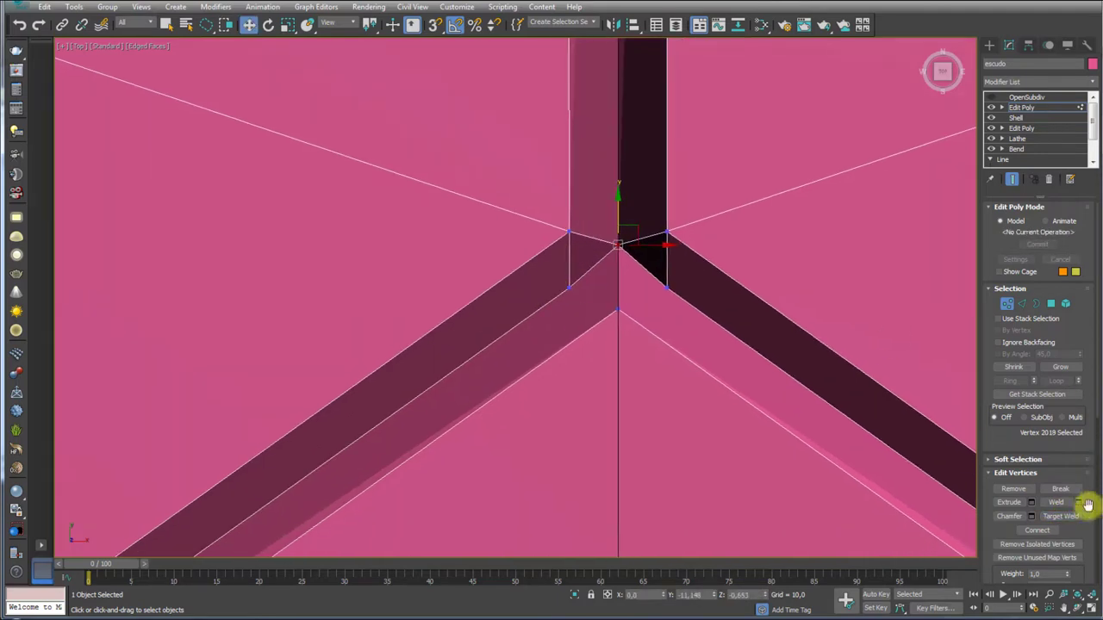
# Weld the left and right bands' corner vertices into the centre vertex
pyautogui.click(1060, 516)
pyautogui.click(582, 283)
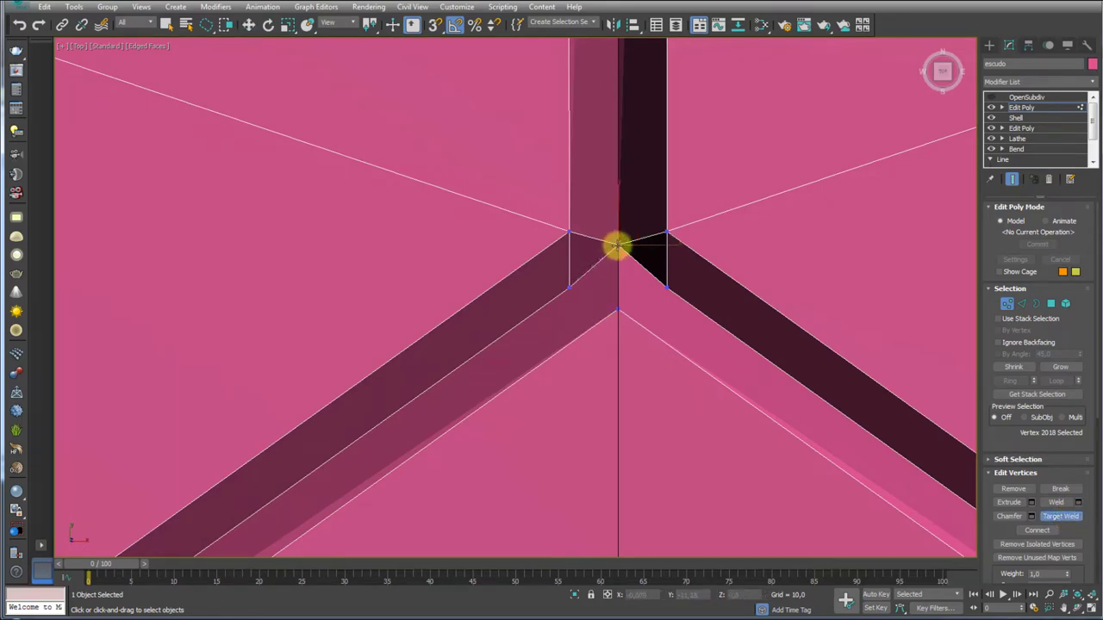
pyautogui.click(615, 244)
pyautogui.click(666, 287)
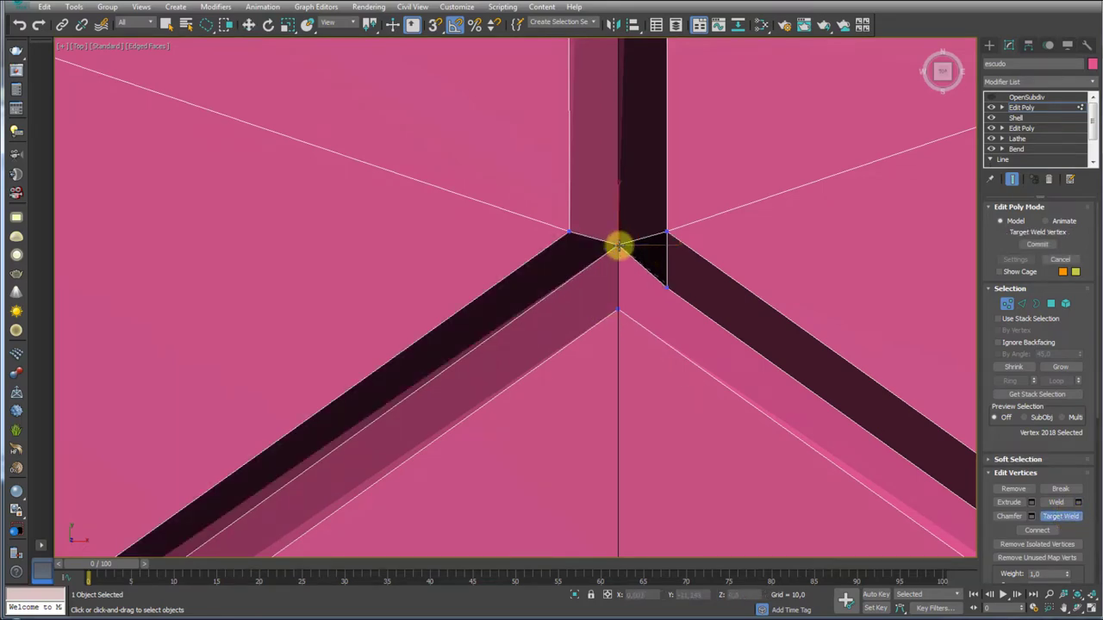
pyautogui.click(618, 246)
# Inspect the wider star mesh, then select OpenSubdiv to view the smoothed result
pyautogui.scroll(-3, 632, 214)
pyautogui.scroll(-3, 637, 217)
pyautogui.moveTo(684, 189); pyautogui.dragTo(589, 383, button='middle')
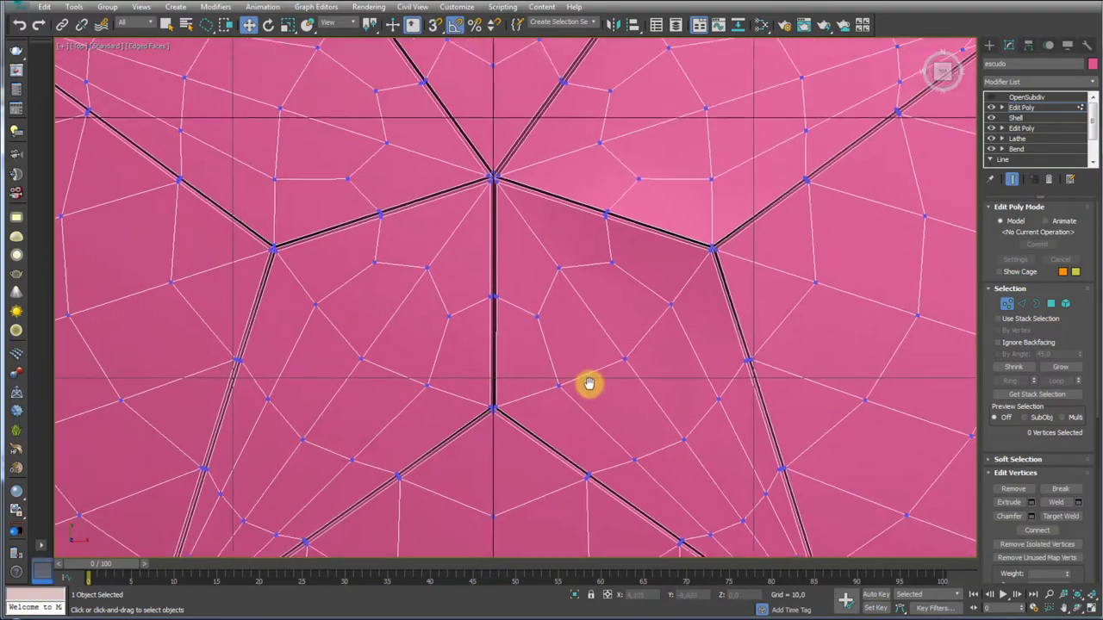
pyautogui.scroll(4, 669, 315)
pyautogui.scroll(-4, 787, 143)
pyautogui.moveTo(808, 106); pyautogui.dragTo(664, 354, button='middle')
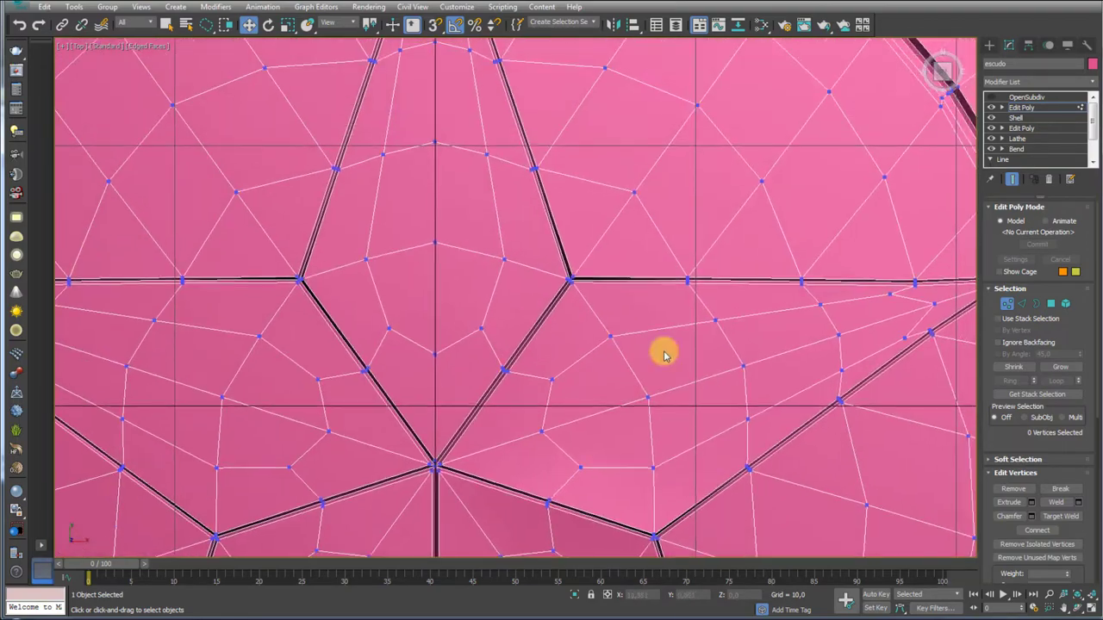
pyautogui.scroll(5, 566, 269)
pyautogui.scroll(-4, 551, 293)
pyautogui.scroll(4, 500, 260)
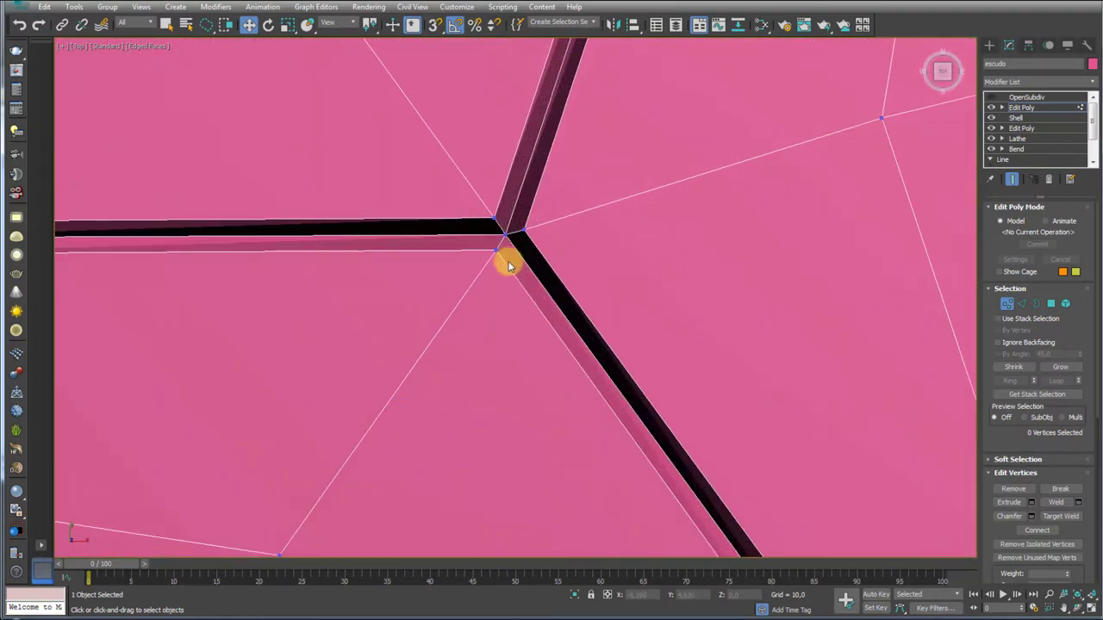
pyautogui.scroll(-5, 542, 242)
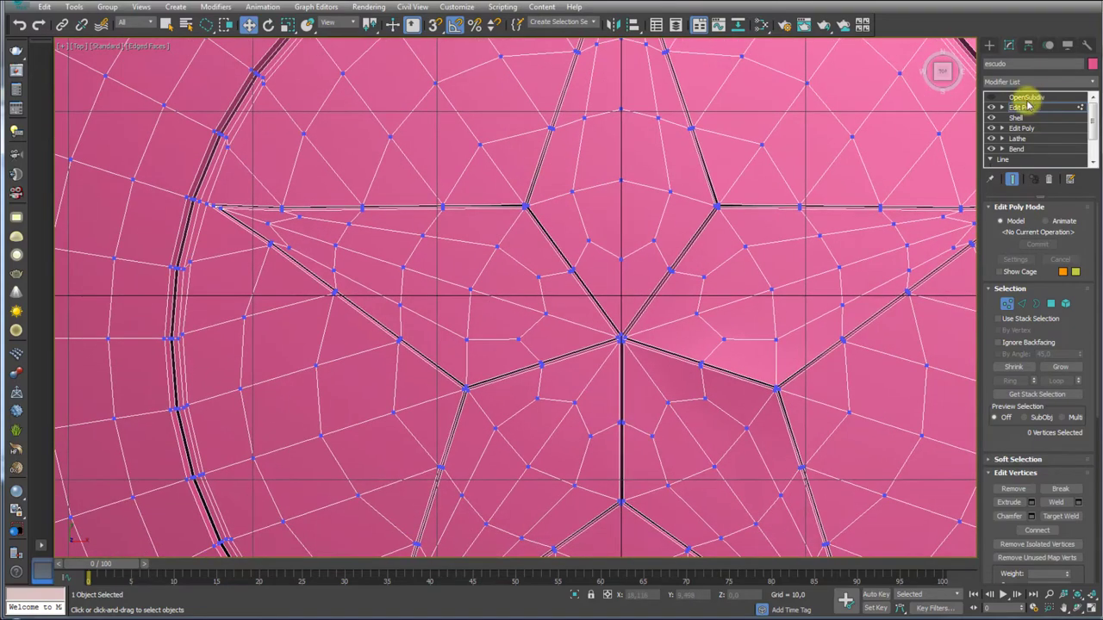
pyautogui.click(1036, 106)
pyautogui.click(1025, 96)
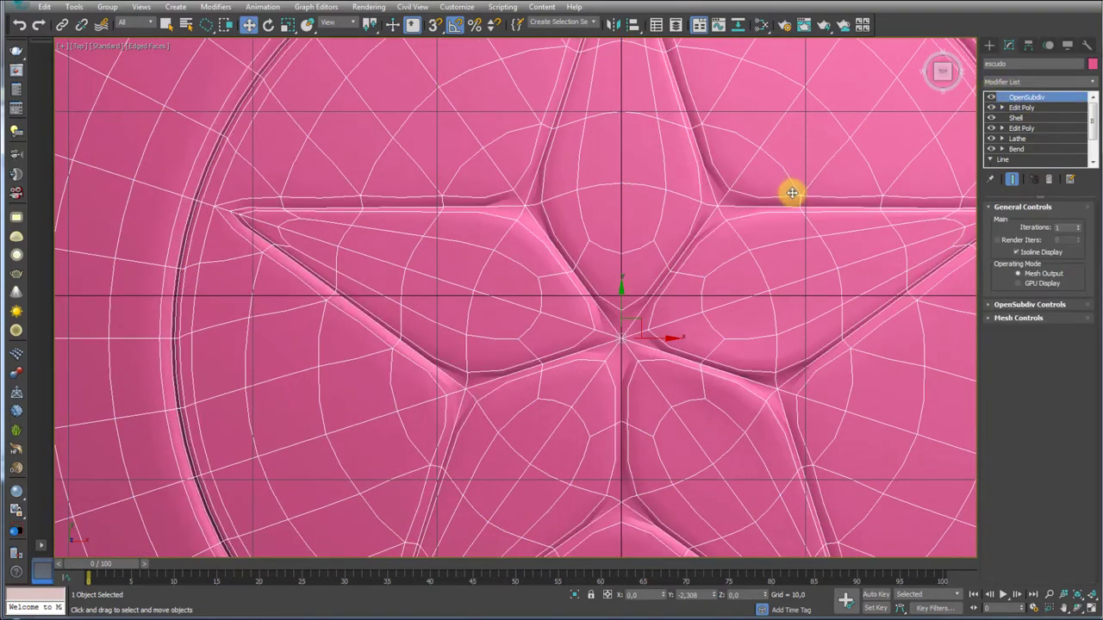
# Switch to Perspective view and raise OpenSubdiv iterations to 2
pyautogui.scroll(-3, 614, 188)
pyautogui.scroll(5, 638, 250)
pyautogui.press('p')
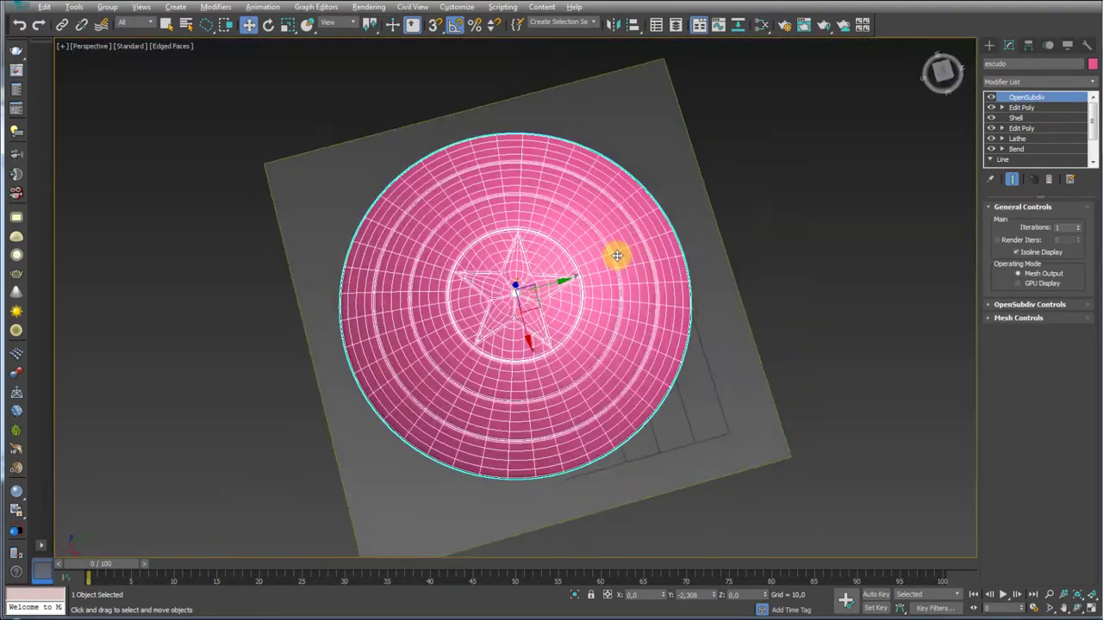
pyautogui.scroll(2, 516, 293)
pyautogui.scroll(5, 521, 275)
pyautogui.scroll(3, 552, 296)
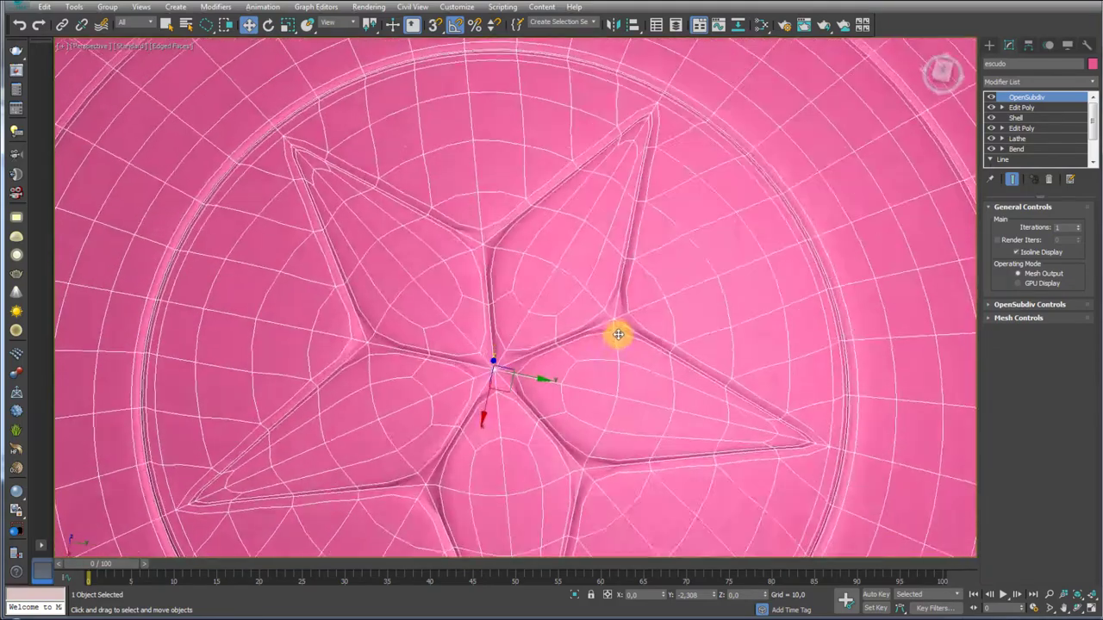
pyautogui.moveTo(616, 333)
pyautogui.keyDown('alt'); pyautogui.mouseDown(button='middle')
pyautogui.moveTo(613, 374)
pyautogui.moveTo(730, 299)
pyautogui.mouseUp(button='middle'); pyautogui.keyUp('alt')
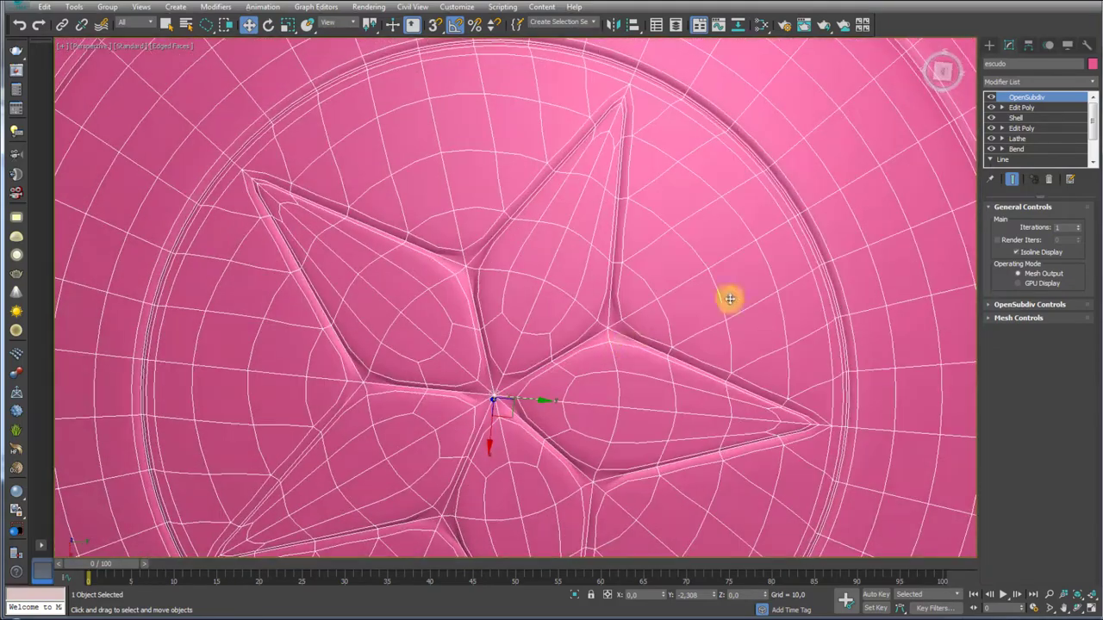
pyautogui.click(1081, 227)
# Hide Edged Faces, disable OpenSubdiv, and select the top Edit Poly modifier
pyautogui.scroll(-1, 670, 224)
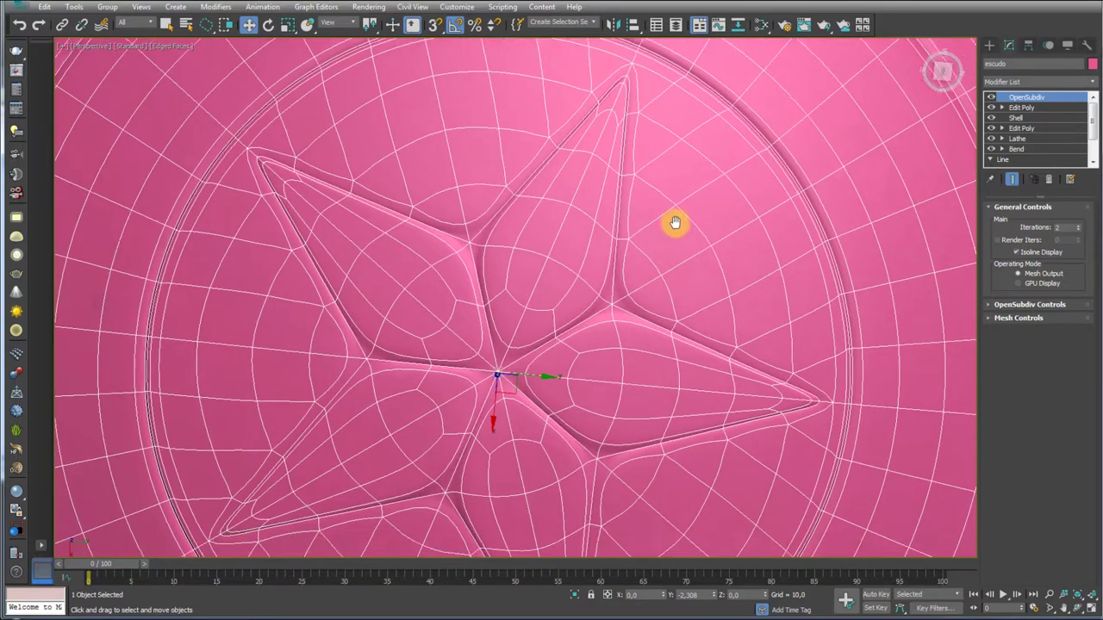
pyautogui.scroll(-5, 672, 207)
pyautogui.moveTo(672, 207)
pyautogui.keyDown('alt'); pyautogui.mouseDown(button='middle')
pyautogui.moveTo(664, 216)
pyautogui.moveTo(729, 191)
pyautogui.mouseUp(button='middle'); pyautogui.keyUp('alt')
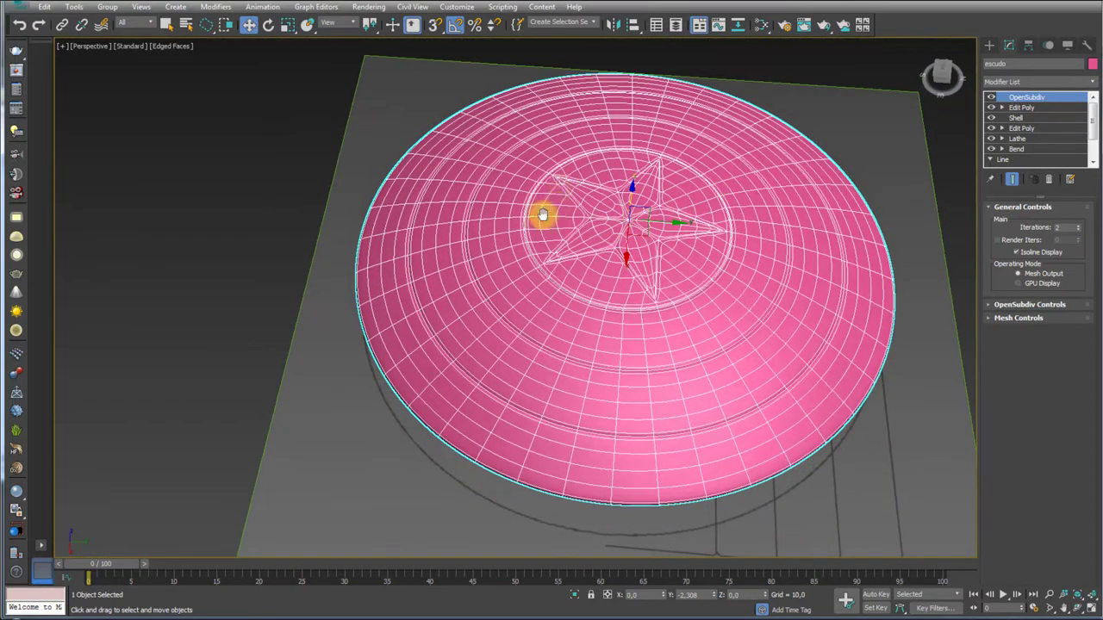
pyautogui.moveTo(543, 210); pyautogui.dragTo(461, 241, button='middle')
pyautogui.press('F4')
pyautogui.moveTo(620, 249)
pyautogui.keyDown('alt'); pyautogui.mouseDown(button='middle')
pyautogui.moveTo(621, 345)
pyautogui.moveTo(645, 276)
pyautogui.moveTo(601, 261)
pyautogui.mouseUp(button='middle'); pyautogui.keyUp('alt')
pyautogui.scroll(5, 602, 261)
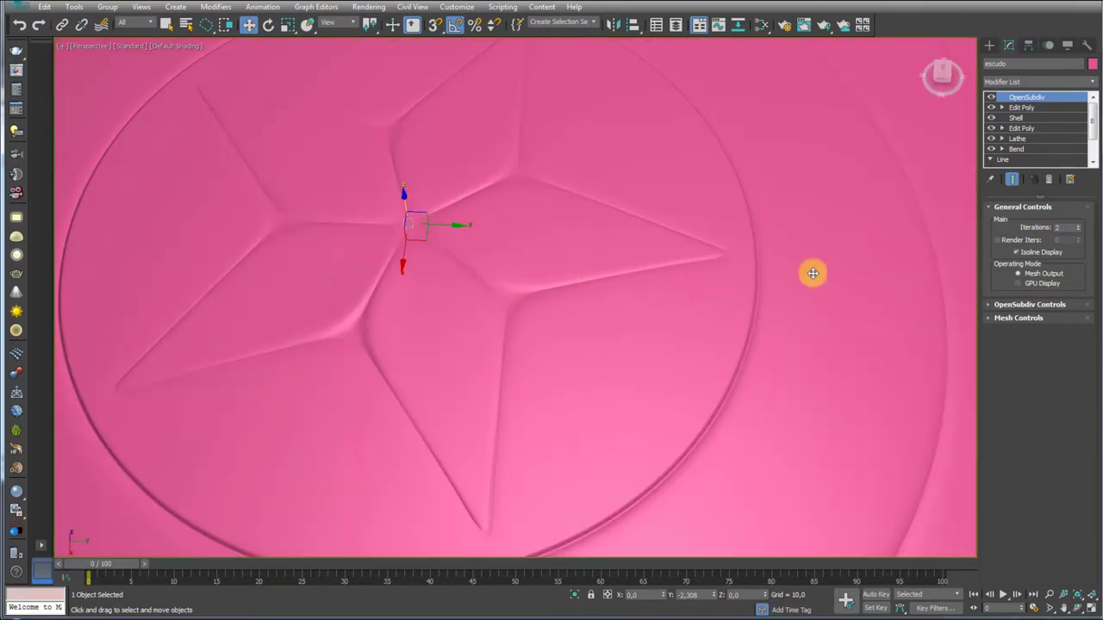
pyautogui.click(994, 99)
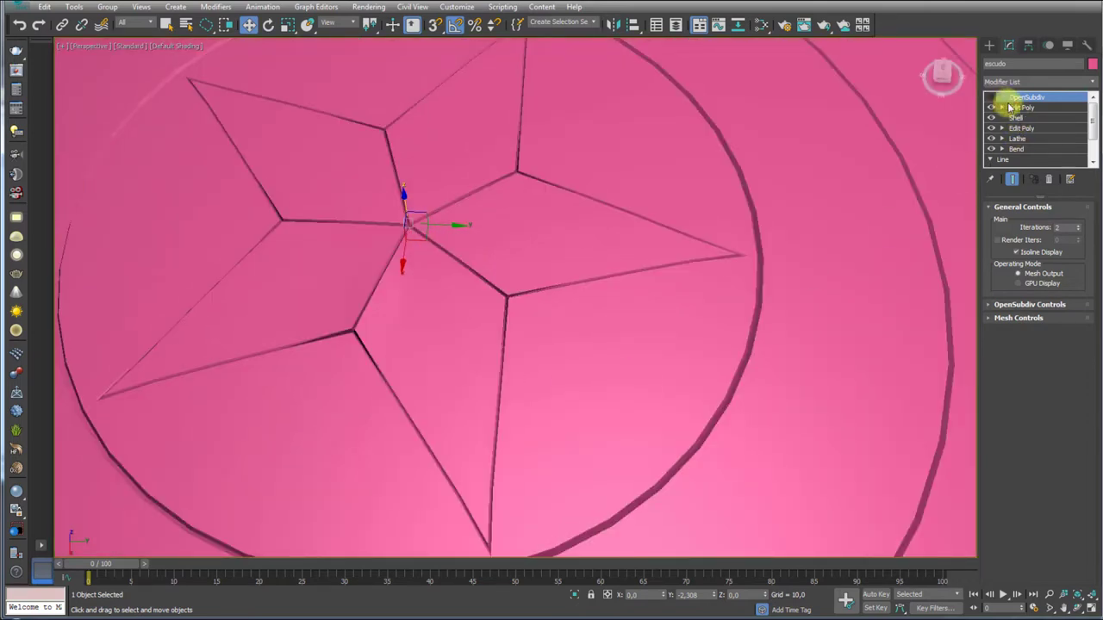
pyautogui.click(1017, 107)
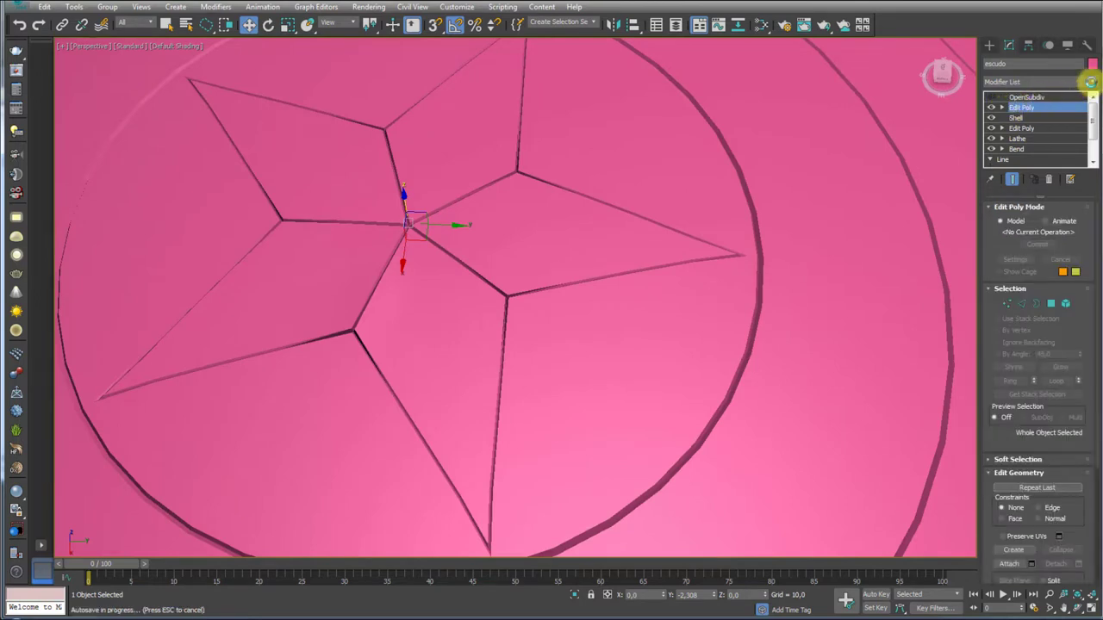
# Add CreaseSet from the Modifier List, show Edged Faces, and enter its Edge sub-object level
pyautogui.click(1091, 82)
pyautogui.scroll(-2, 1088, 129)
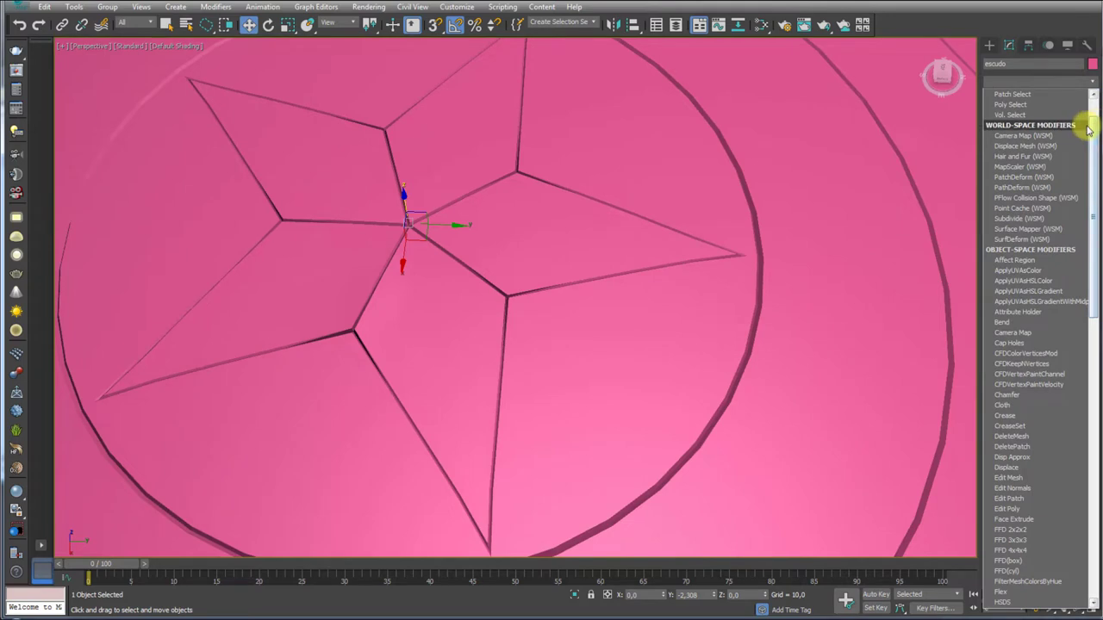
pyautogui.scroll(-1, 1088, 129)
pyautogui.scroll(-9, 1088, 129)
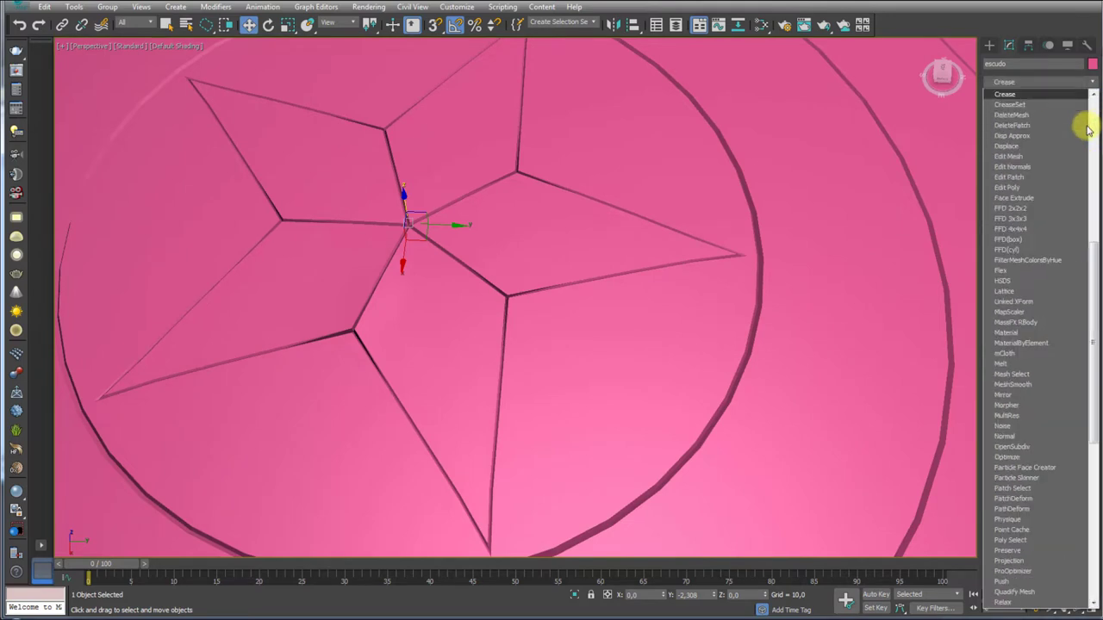
pyautogui.click(1015, 106)
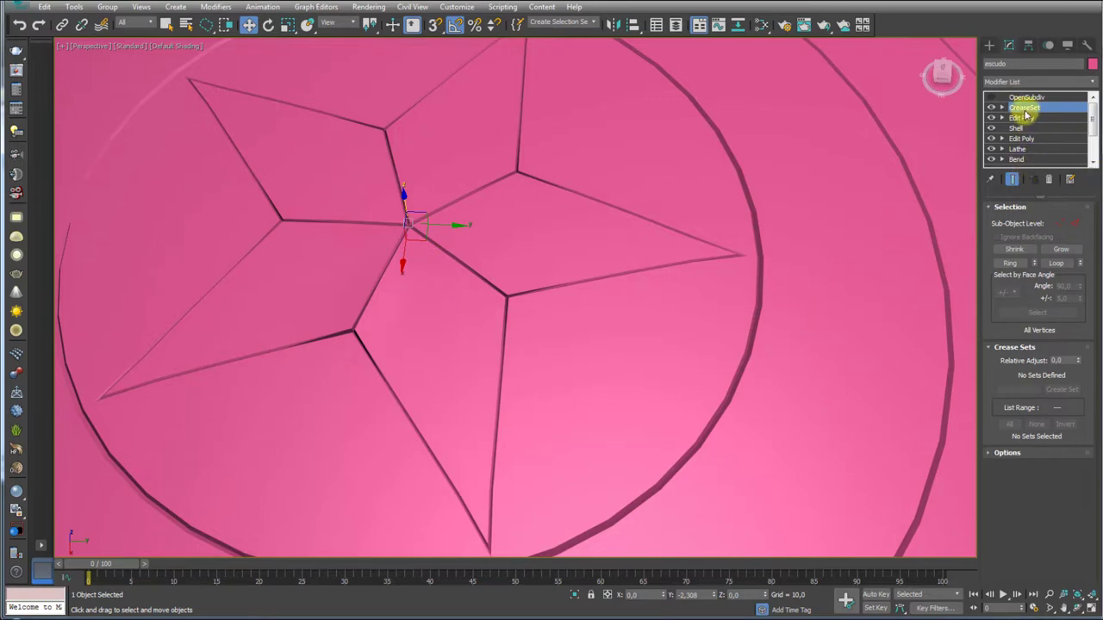
pyautogui.press('F4')
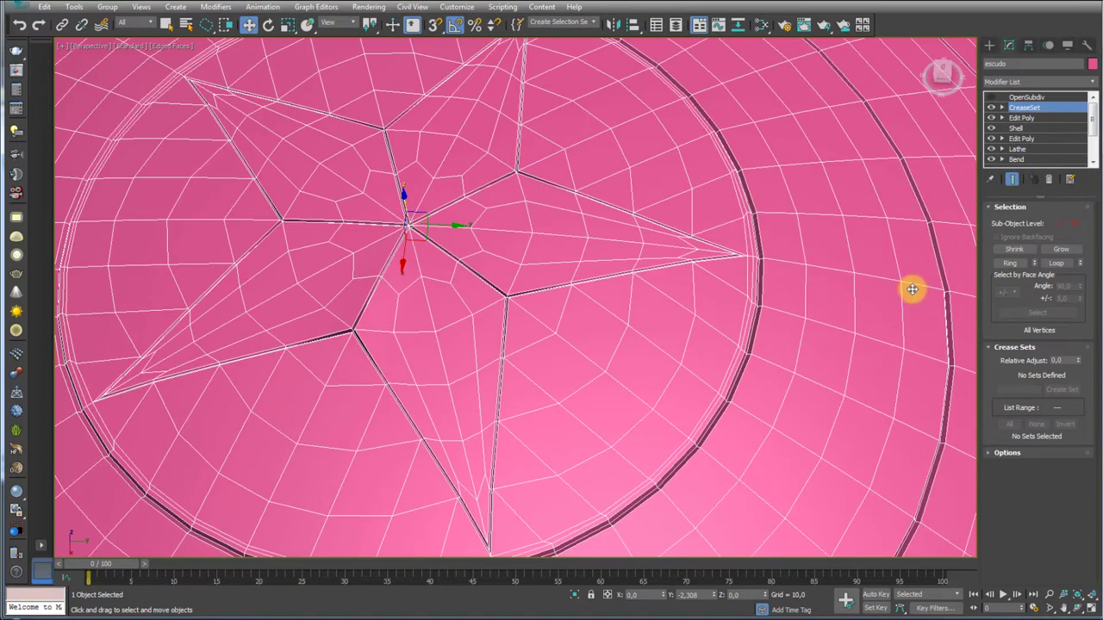
pyautogui.click(1004, 108)
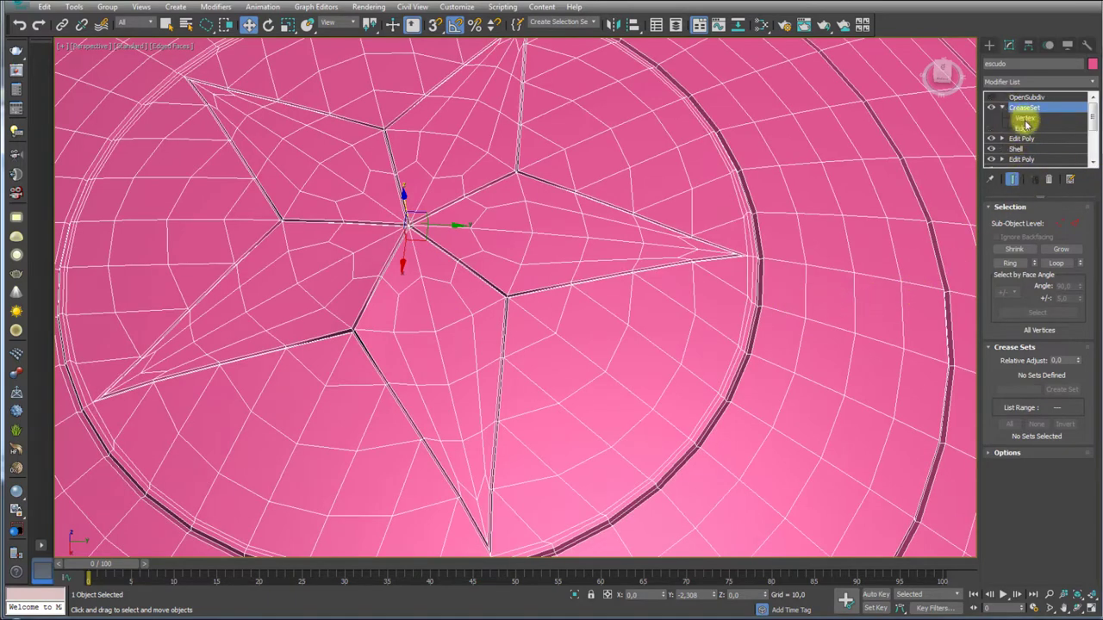
pyautogui.click(1033, 119)
# In CreaseSet edge mode, select the star groove edges and the horizontal edge loop
pyautogui.click(1031, 128)
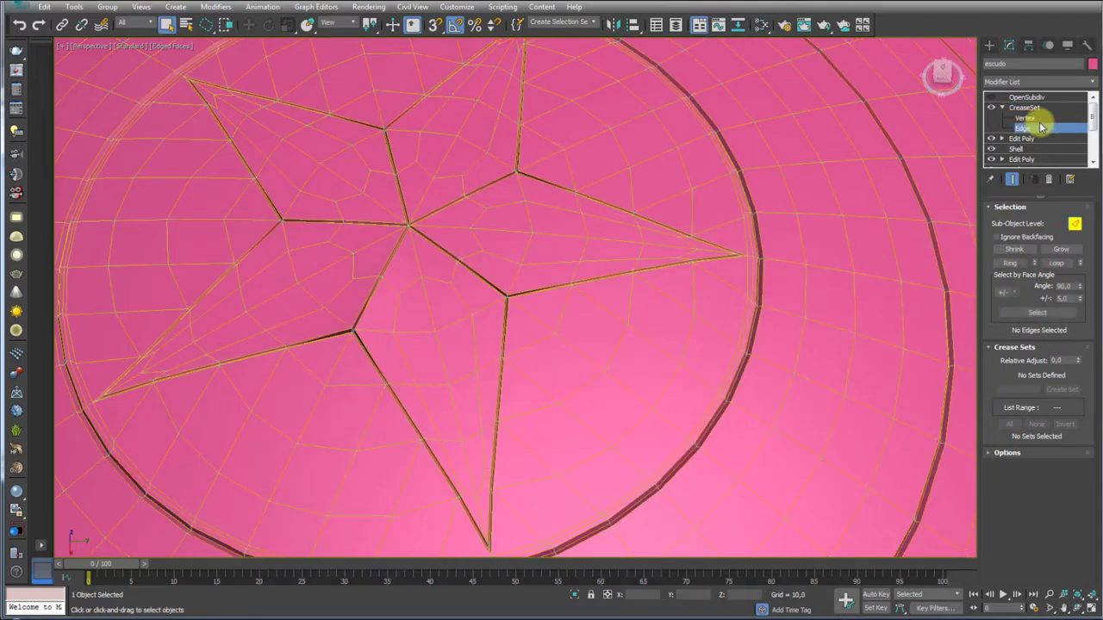
pyautogui.scroll(5, 402, 259)
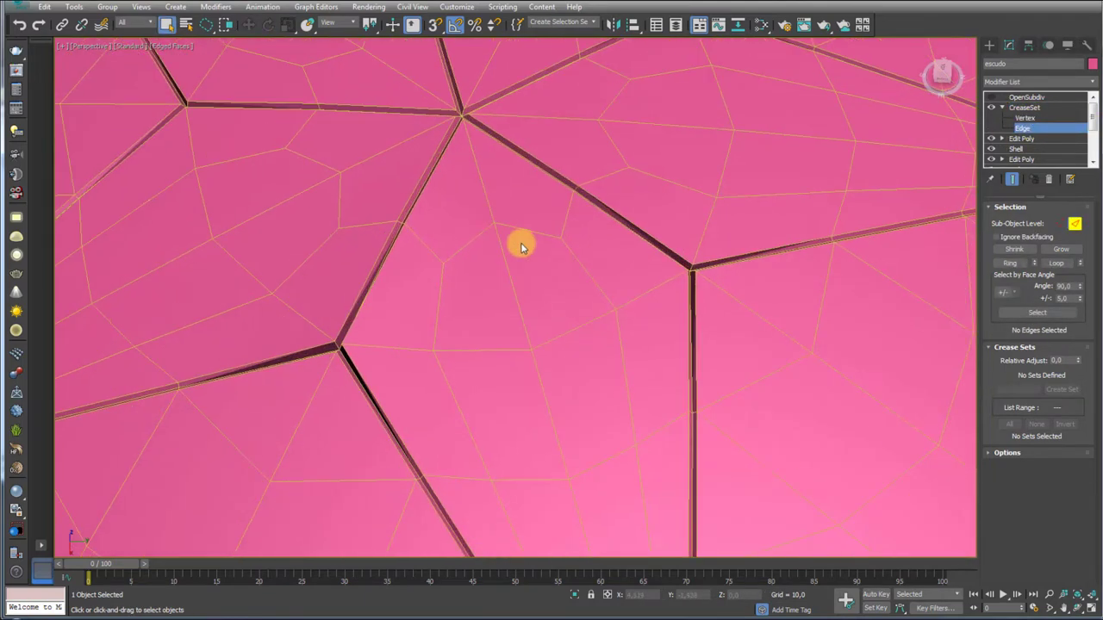
pyautogui.click(653, 247)
pyautogui.moveTo(657, 246)
pyautogui.keyDown('alt'); pyautogui.mouseDown(button='middle')
pyautogui.moveTo(581, 264)
pyautogui.moveTo(551, 247)
pyautogui.moveTo(546, 320)
pyautogui.moveTo(527, 338)
pyautogui.moveTo(394, 256)
pyautogui.moveTo(809, 418)
pyautogui.mouseUp(button='middle'); pyautogui.keyUp('alt')
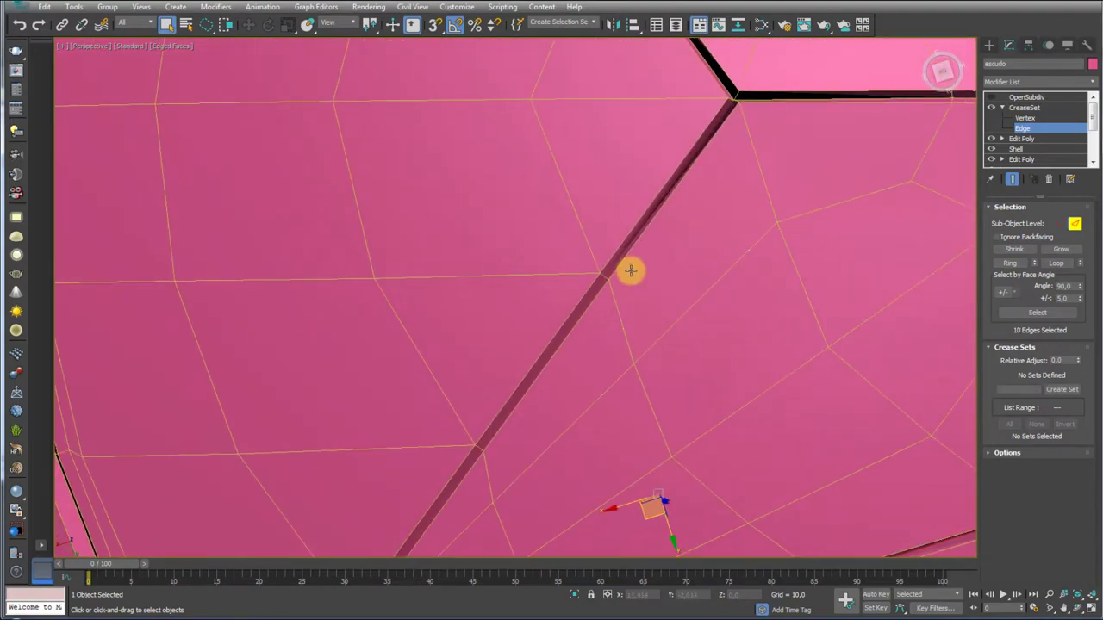
pyautogui.scroll(-5, 701, 216)
pyautogui.scroll(3, 701, 173)
pyautogui.scroll(3, 703, 295)
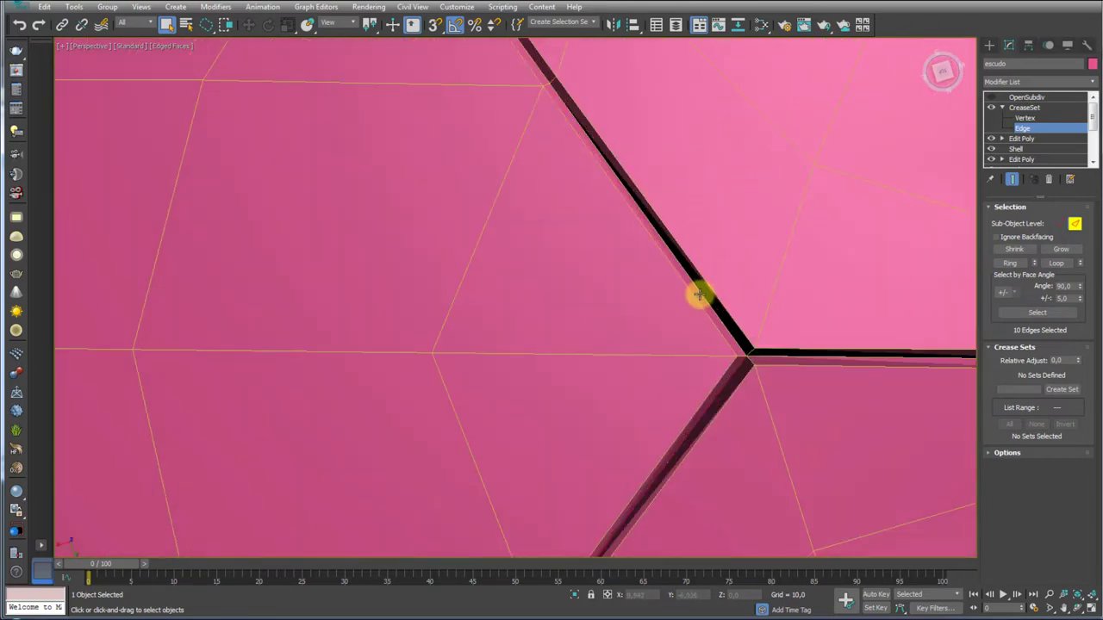
pyautogui.keyDown('ctrl'); pyautogui.click(698, 294); pyautogui.keyUp('ctrl')
pyautogui.keyDown('ctrl'); pyautogui.doubleClick(786, 355); pyautogui.keyUp('ctrl')
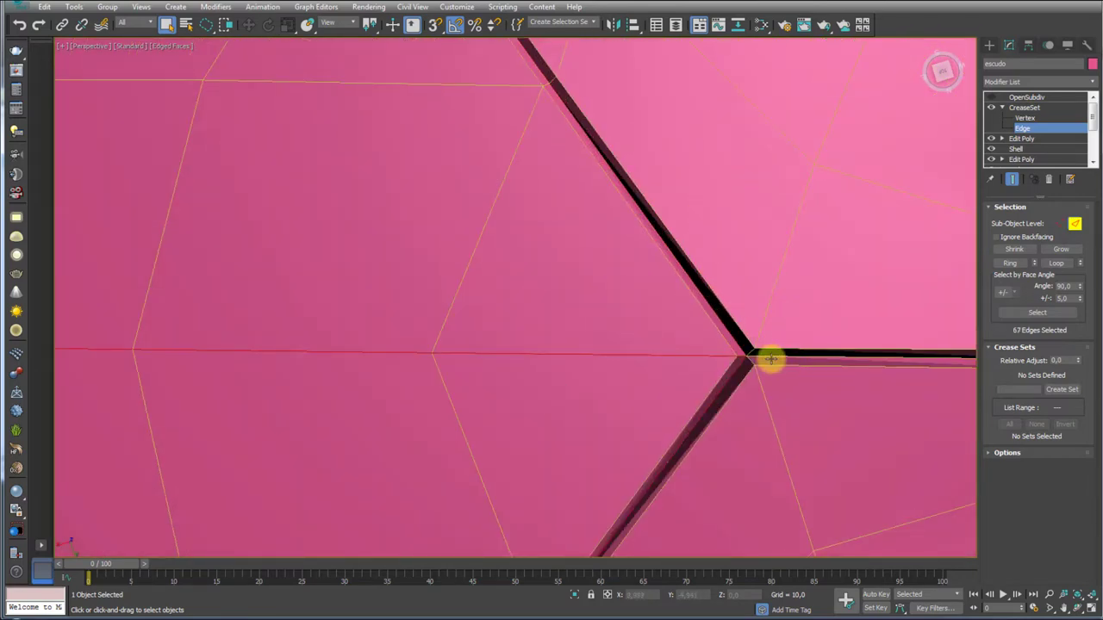
pyautogui.scroll(-2, 758, 357)
pyautogui.moveTo(837, 362); pyautogui.dragTo(614, 311, button='middle')
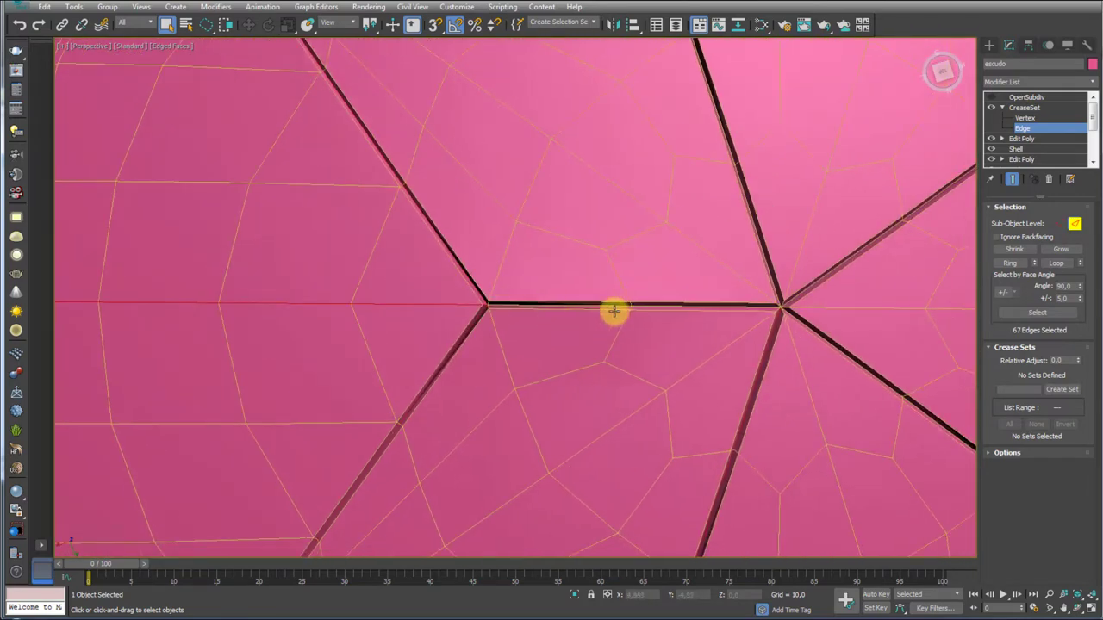
pyautogui.scroll(5, 615, 311)
pyautogui.keyDown('ctrl'); pyautogui.doubleClick(706, 294); pyautogui.keyUp('ctrl')
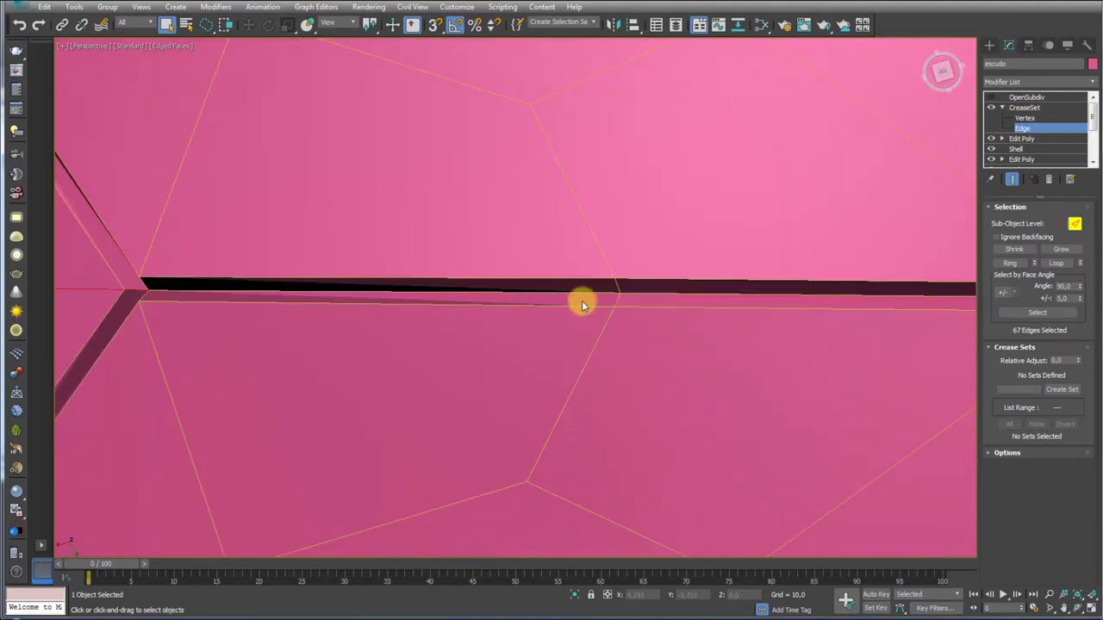
pyautogui.scroll(-4, 580, 300)
pyautogui.keyDown('alt'); pyautogui.moveTo(621, 305); pyautogui.dragTo(628, 268, button='middle'); pyautogui.keyUp('alt')
pyautogui.scroll(-2, 357, 320)
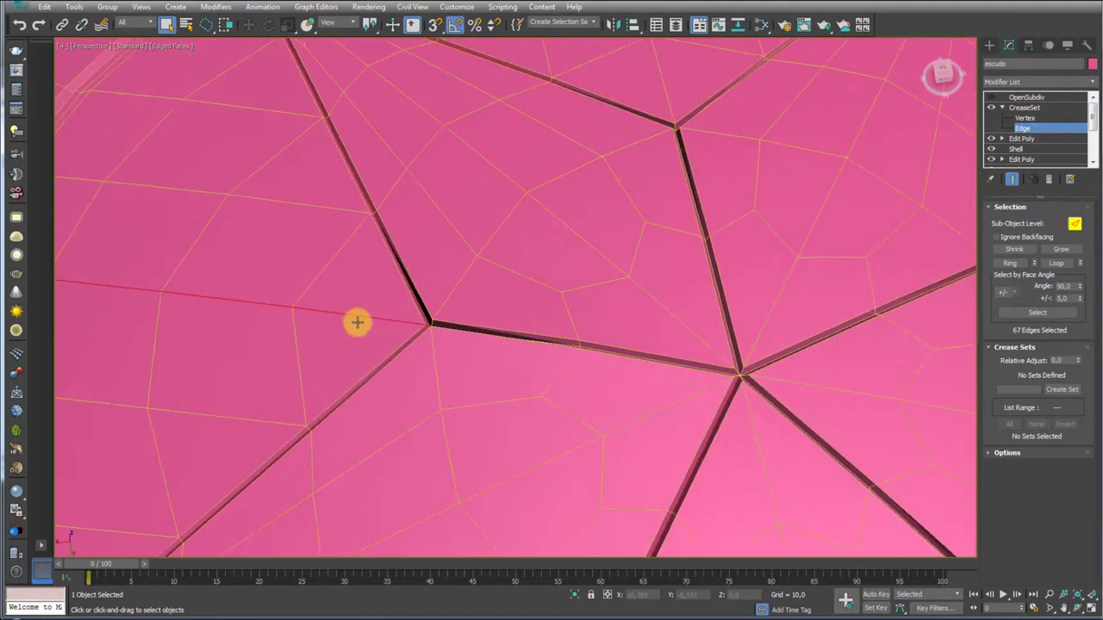
pyautogui.scroll(-3, 391, 318)
pyautogui.moveTo(392, 318); pyautogui.dragTo(578, 270, button='middle')
pyautogui.scroll(-5, 577, 270)
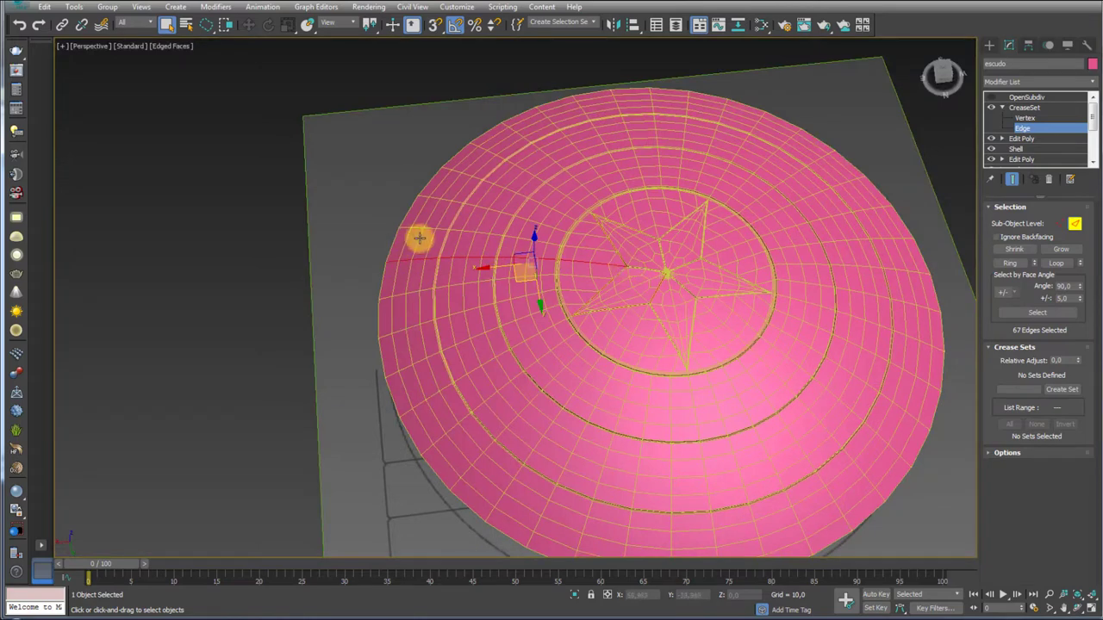
# Exit the CreaseSet edge level and delete the CreaseSet modifier, leaving Edit Poly under OpenSubdiv
pyautogui.click(1023, 107)
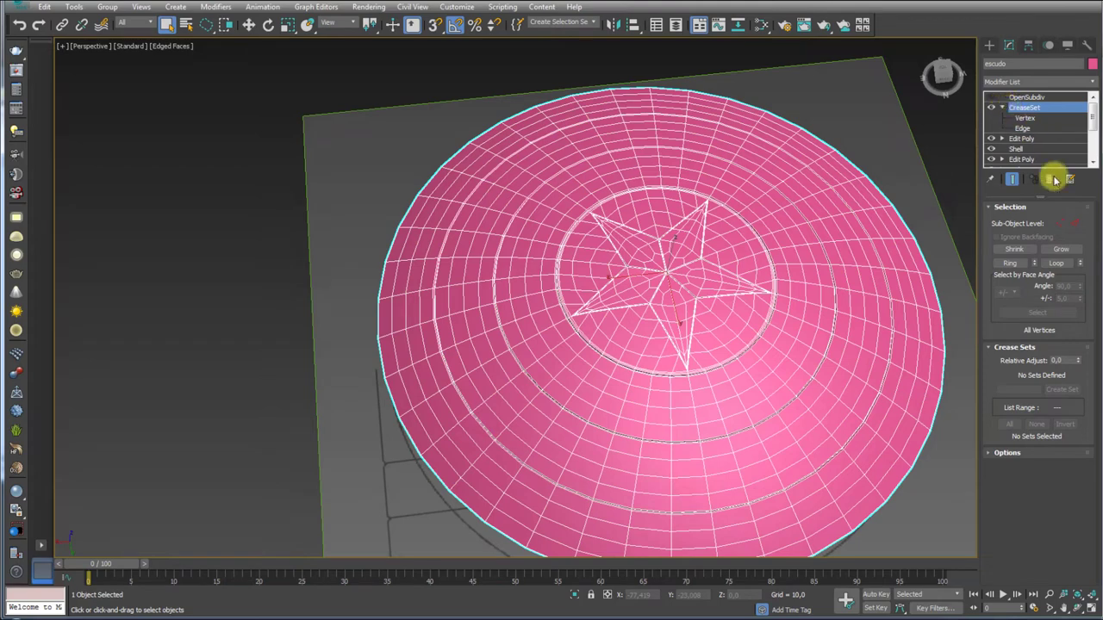
pyautogui.click(1025, 127)
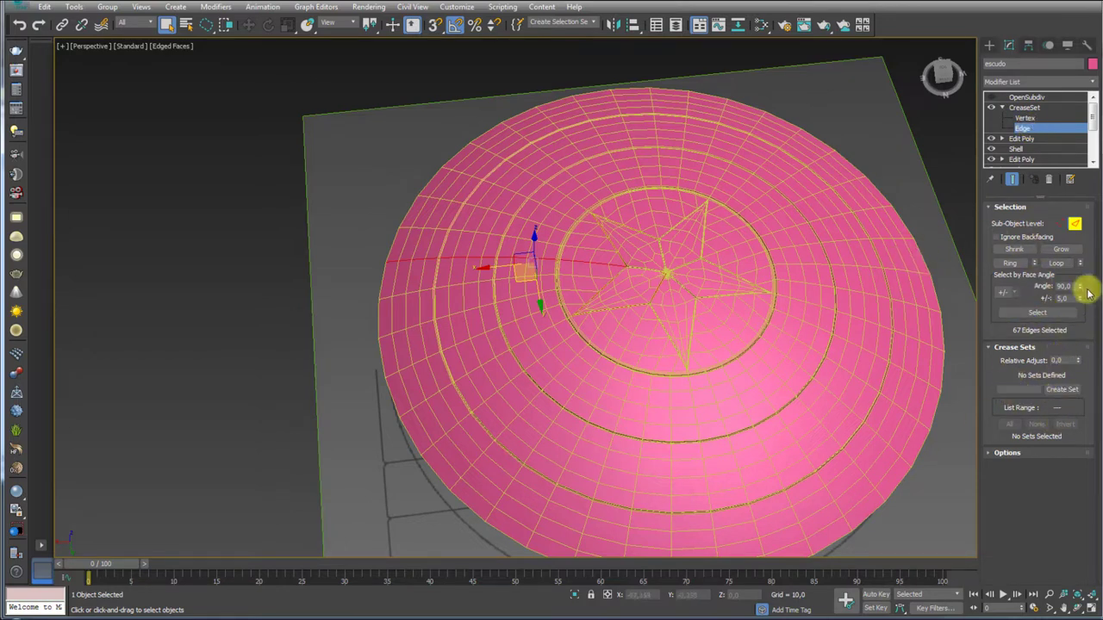
pyautogui.click(1021, 106)
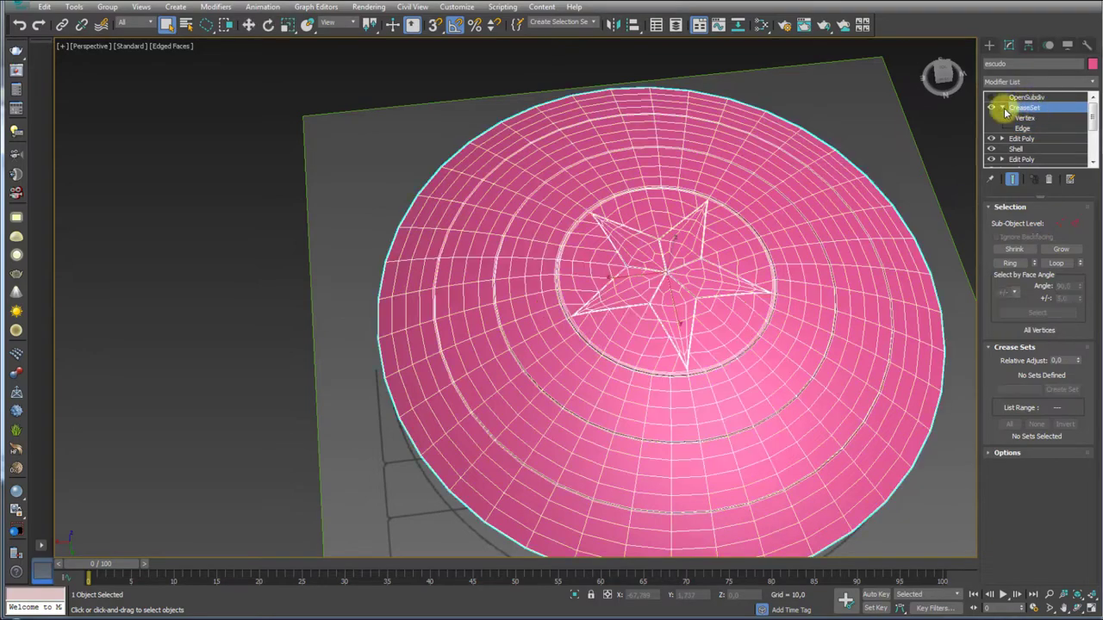
pyautogui.click(1047, 178)
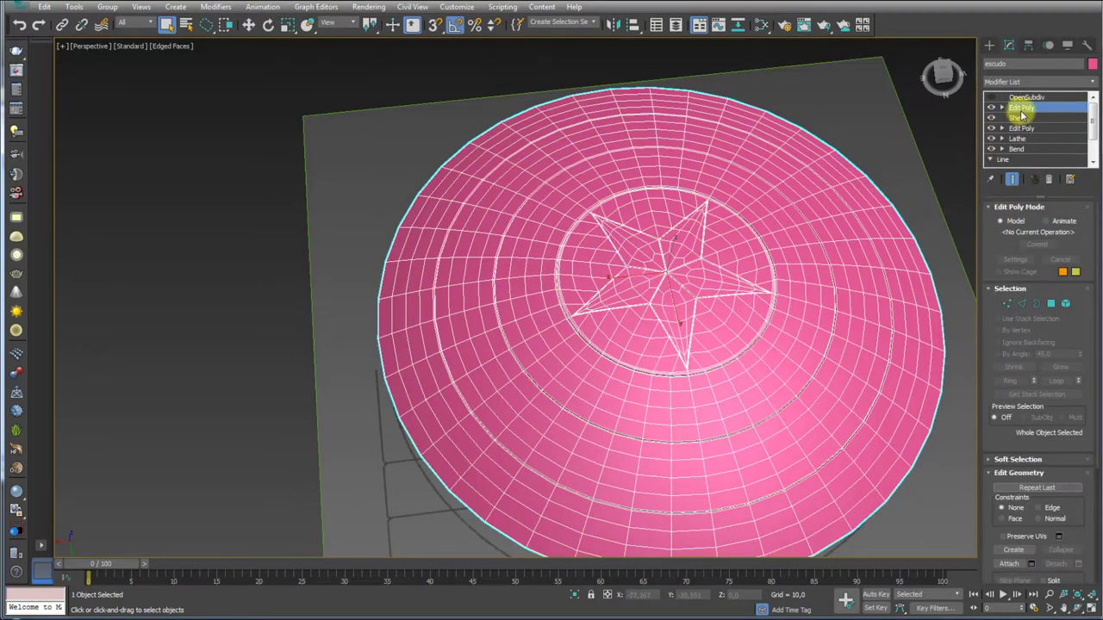
# In Edit Poly, select the vertex at the centre of the star
pyautogui.click(1022, 304)
pyautogui.keyDown('alt'); pyautogui.moveTo(652, 284); pyautogui.dragTo(695, 303, button='middle'); pyautogui.keyUp('alt')
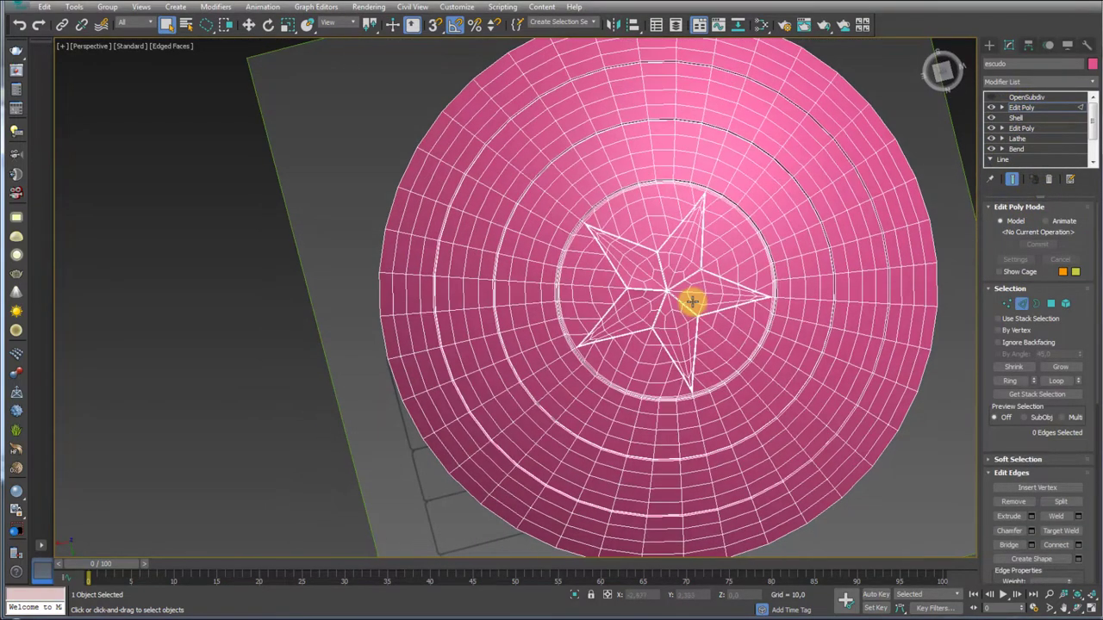
pyautogui.scroll(5, 615, 305)
pyautogui.scroll(2, 595, 295)
pyautogui.scroll(2, 594, 295)
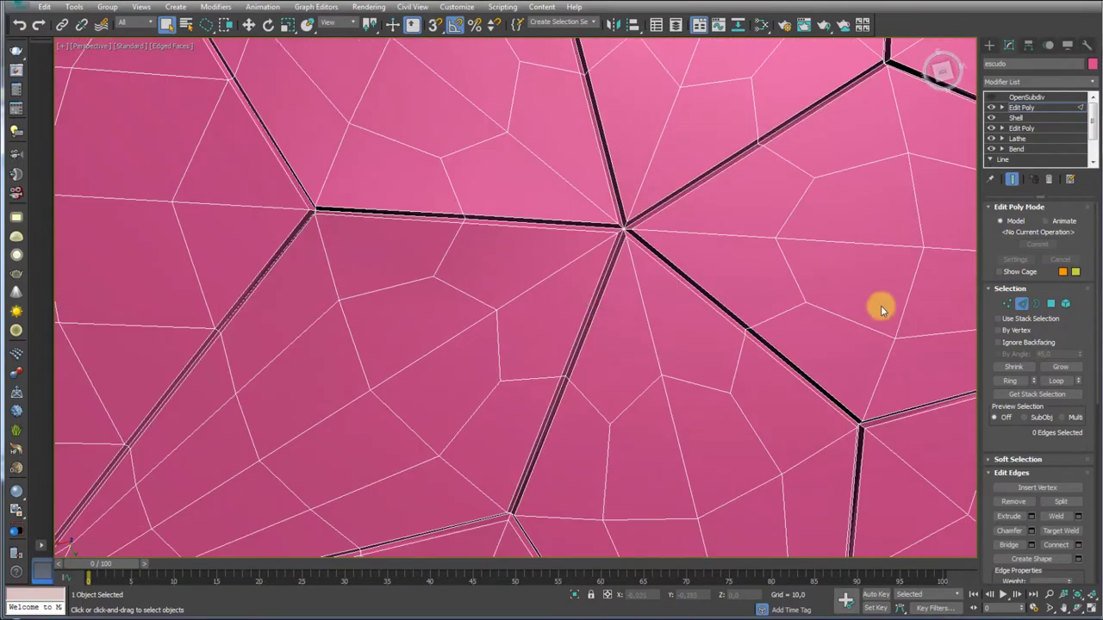
pyautogui.click(1007, 303)
pyautogui.moveTo(602, 222); pyautogui.dragTo(667, 253)
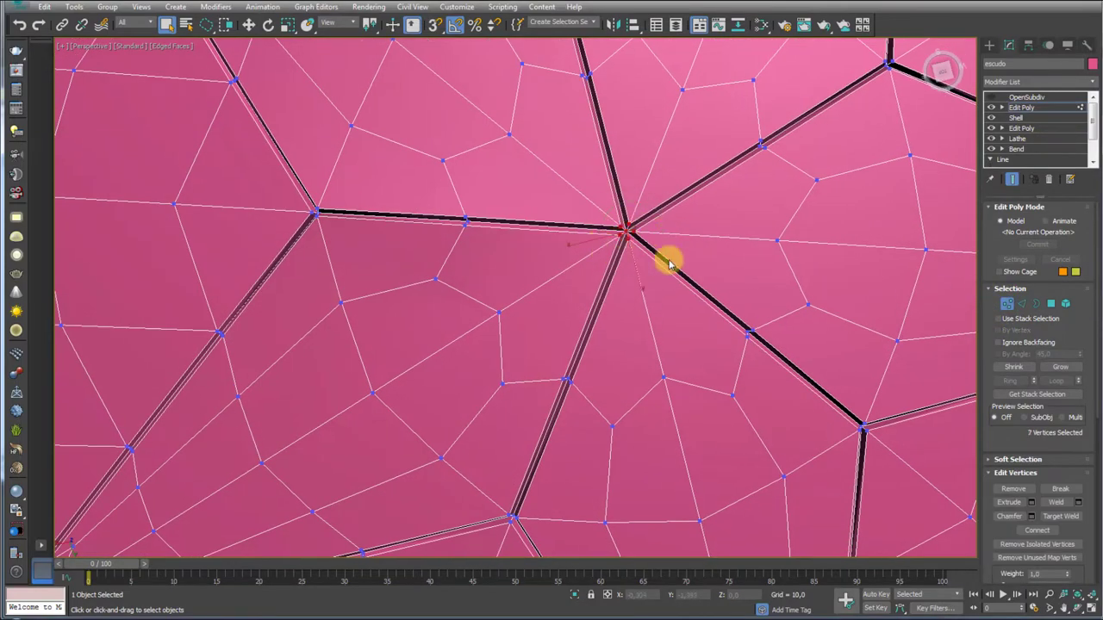
pyautogui.moveTo(665, 247)
pyautogui.keyDown('alt'); pyautogui.mouseDown(button='middle')
pyautogui.moveTo(643, 132)
pyautogui.moveTo(615, 272)
pyautogui.moveTo(657, 202)
pyautogui.moveTo(657, 337)
pyautogui.mouseUp(button='middle'); pyautogui.keyUp('alt')
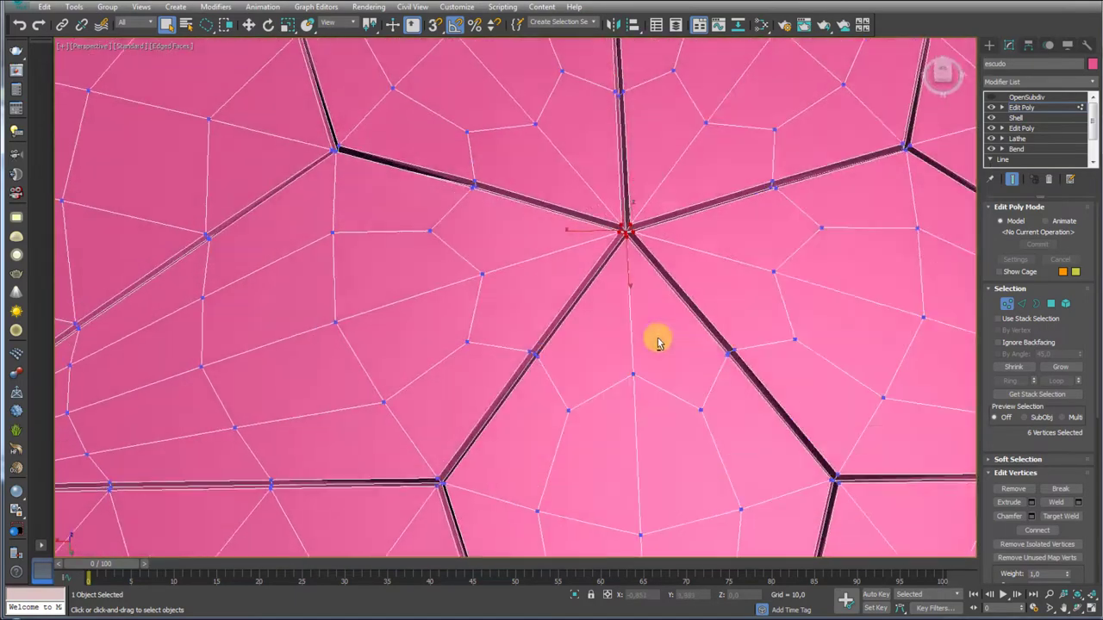
# Convert to polygons and grow the selection until it covers the whole inner disc
pyautogui.click(1050, 305)
pyautogui.scroll(-2, 682, 275)
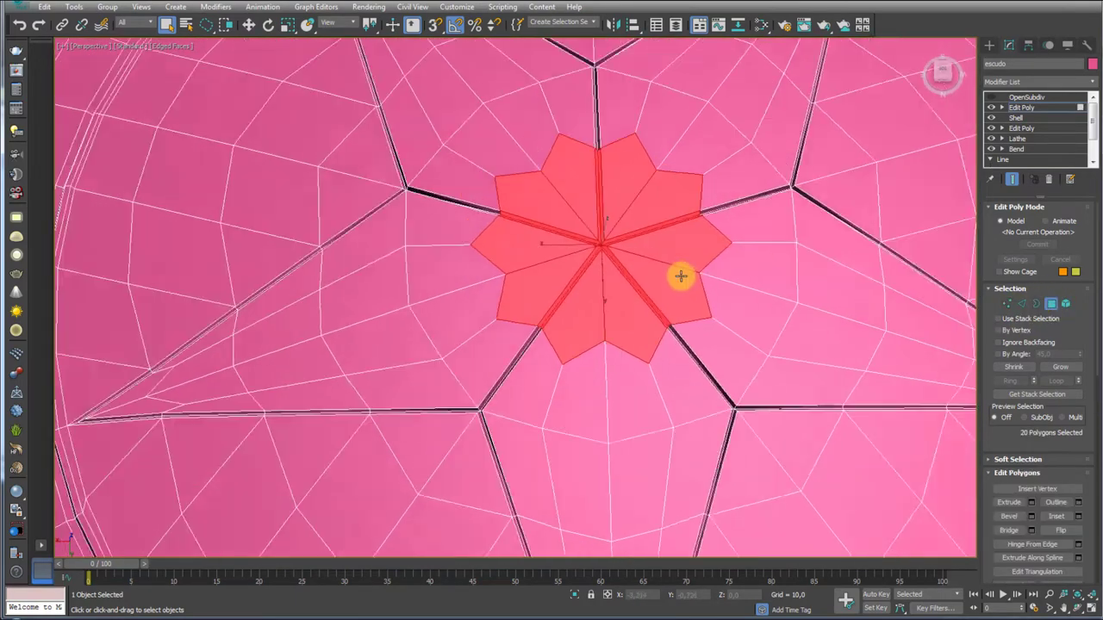
pyautogui.scroll(-5, 684, 276)
pyautogui.click(1062, 367)
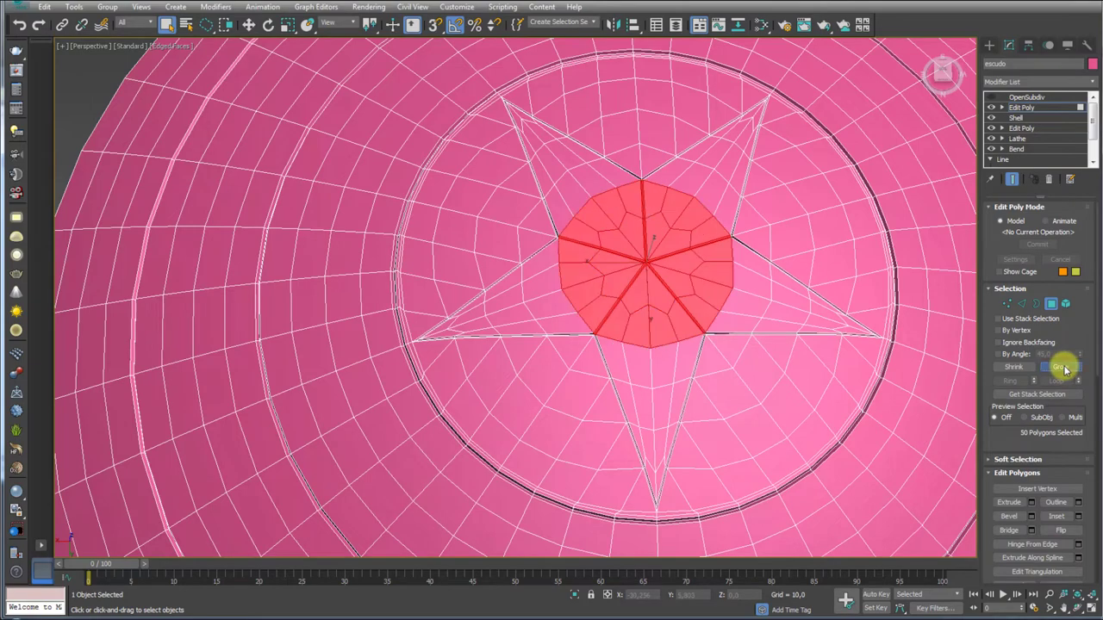
pyautogui.click(1060, 367)
pyautogui.scroll(2, 681, 264)
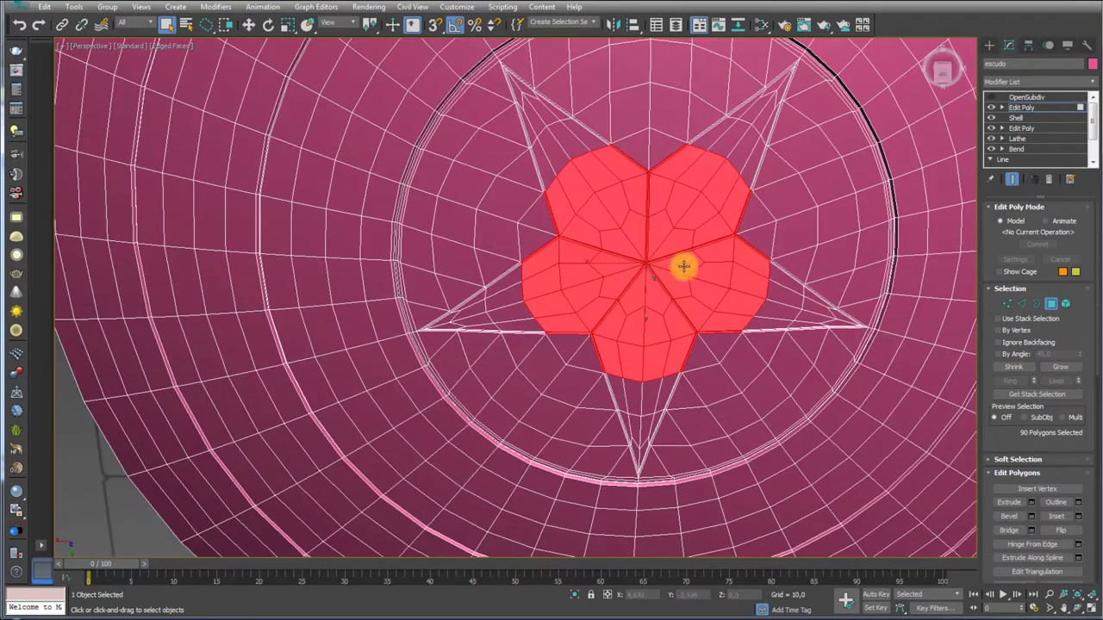
pyautogui.click(1055, 369)
pyautogui.click(1055, 369)
pyautogui.click(1054, 368)
pyautogui.moveTo(830, 213)
pyautogui.mouseDown(button='middle')
pyautogui.moveTo(716, 291)
pyautogui.moveTo(715, 269)
pyautogui.mouseUp(button='middle')
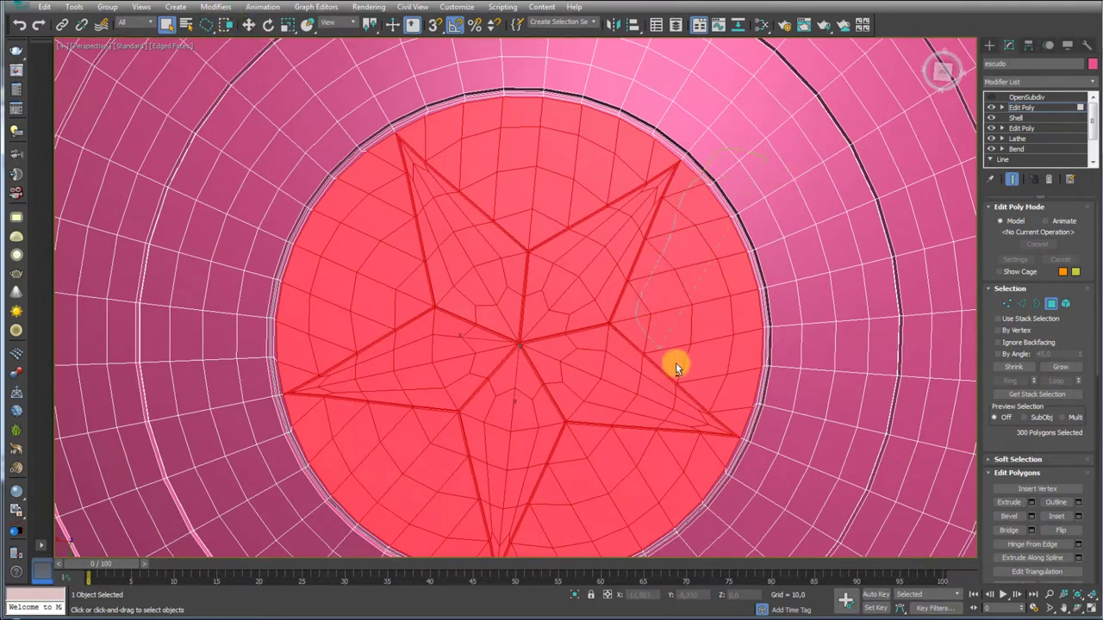
# Deselect the disc areas around the star, then shrink the selection by one ring
pyautogui.keyDown('alt'); pyautogui.moveTo(768, 445); pyautogui.dragTo(763, 441); pyautogui.keyUp('alt')
pyautogui.moveTo(764, 441); pyautogui.dragTo(808, 273, button='middle')
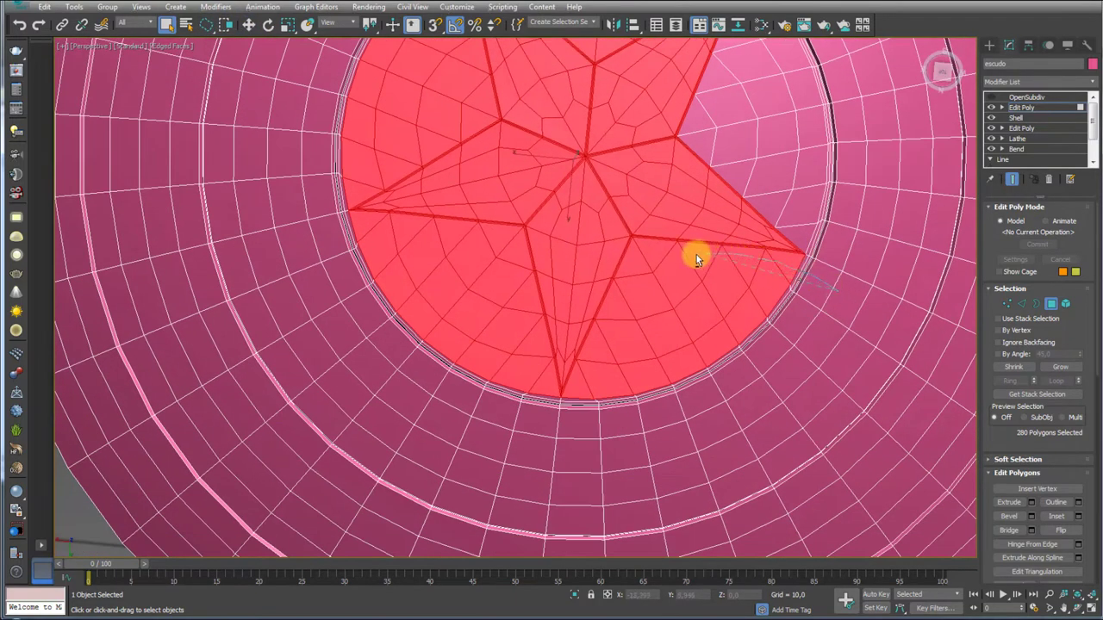
pyautogui.keyDown('alt'); pyautogui.moveTo(595, 446); pyautogui.dragTo(591, 443); pyautogui.keyUp('alt')
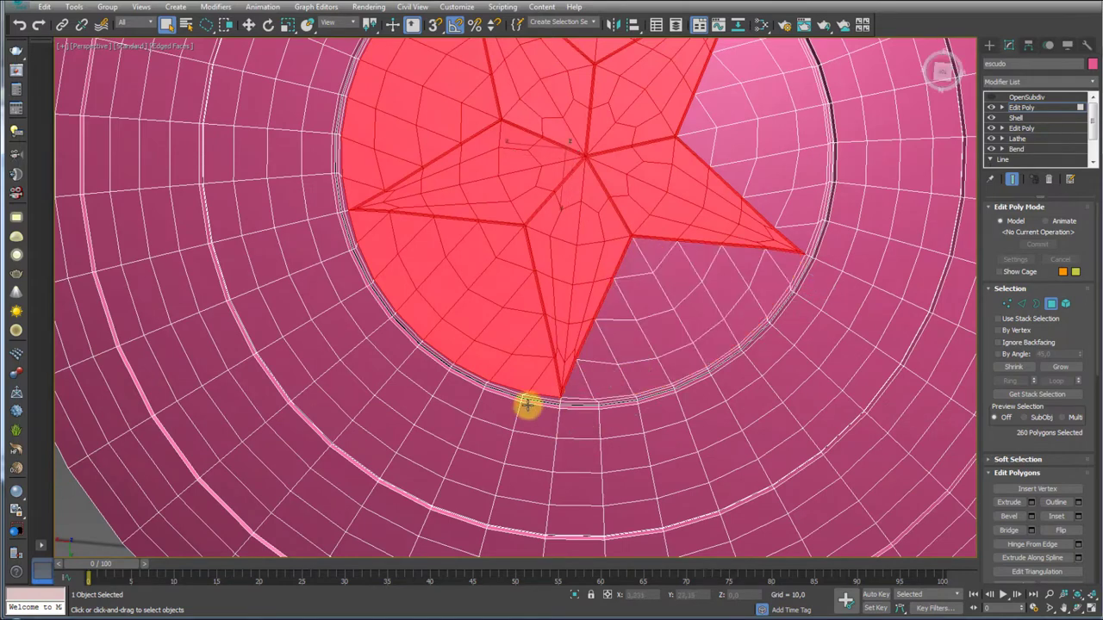
pyautogui.keyDown('alt'); pyautogui.moveTo(363, 227); pyautogui.dragTo(337, 243); pyautogui.keyUp('alt')
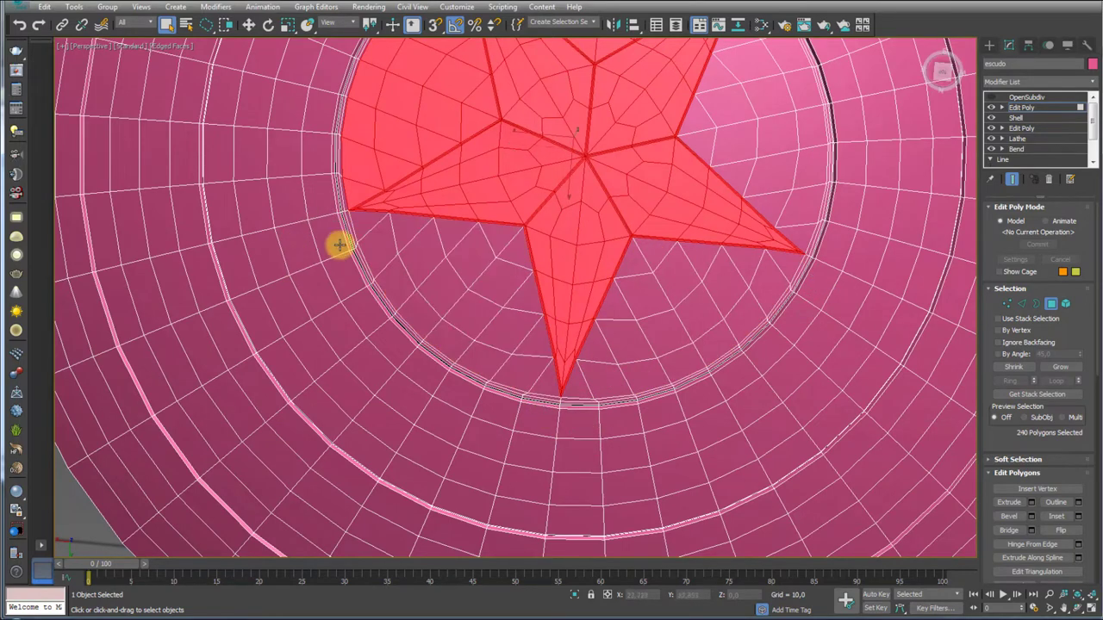
pyautogui.moveTo(336, 244)
pyautogui.mouseDown(button='middle')
pyautogui.moveTo(492, 414)
pyautogui.moveTo(452, 193)
pyautogui.mouseUp(button='middle')
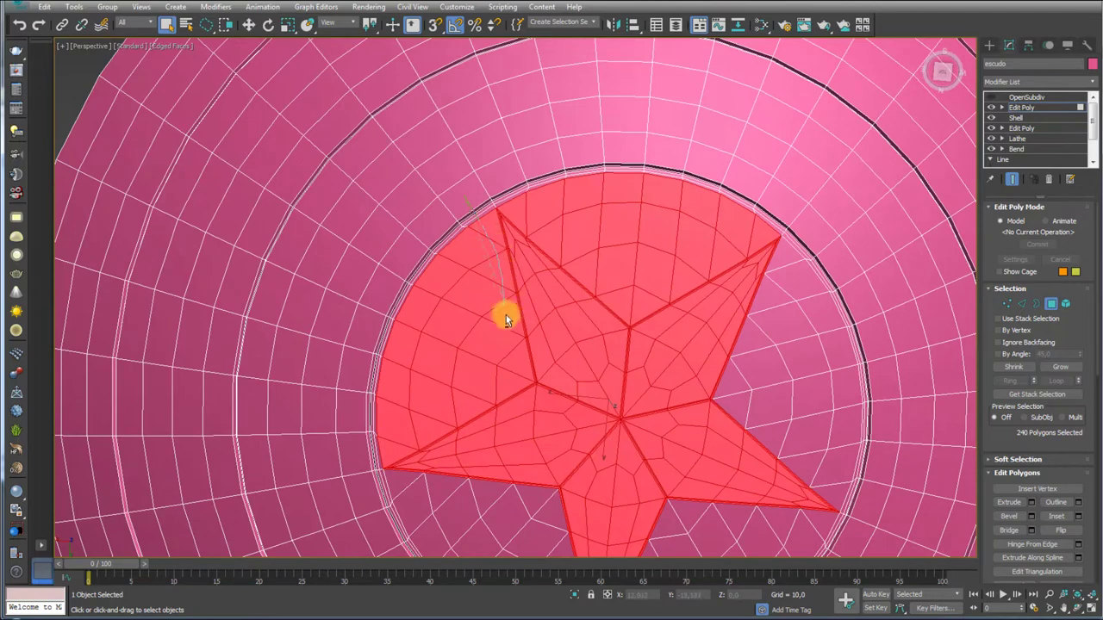
pyautogui.keyDown('alt'); pyautogui.moveTo(315, 248); pyautogui.dragTo(488, 171); pyautogui.keyUp('alt')
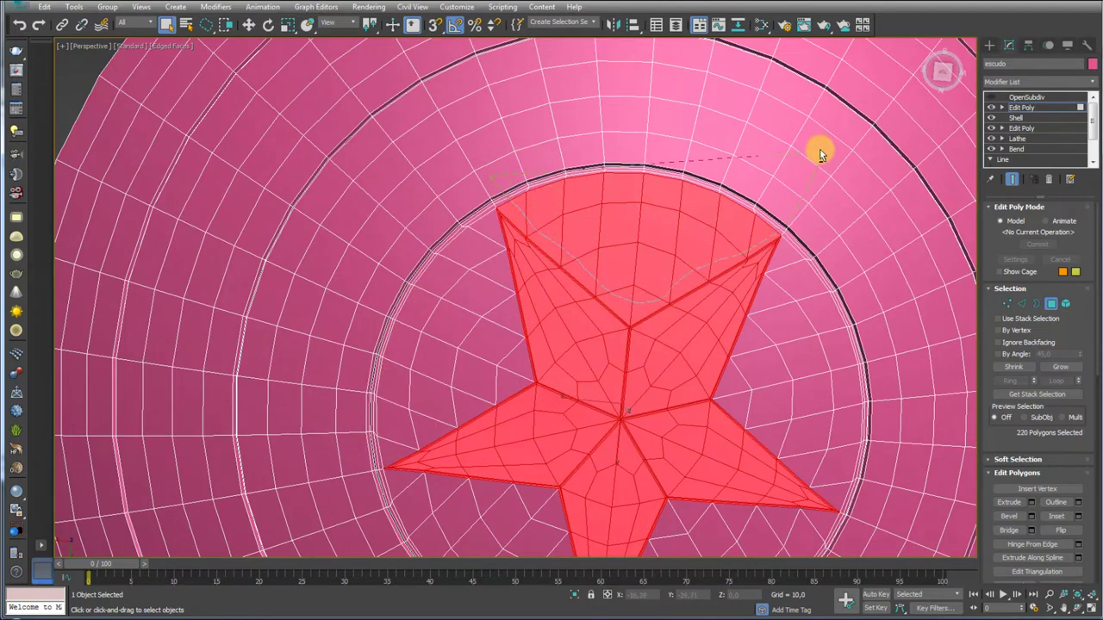
pyautogui.keyDown('alt'); pyautogui.moveTo(820, 153); pyautogui.dragTo(812, 184); pyautogui.keyUp('alt')
pyautogui.scroll(3, 667, 251)
pyautogui.moveTo(667, 251)
pyautogui.keyDown('alt'); pyautogui.mouseDown(button='middle')
pyautogui.moveTo(708, 236)
pyautogui.moveTo(715, 336)
pyautogui.mouseUp(button='middle'); pyautogui.keyUp('alt')
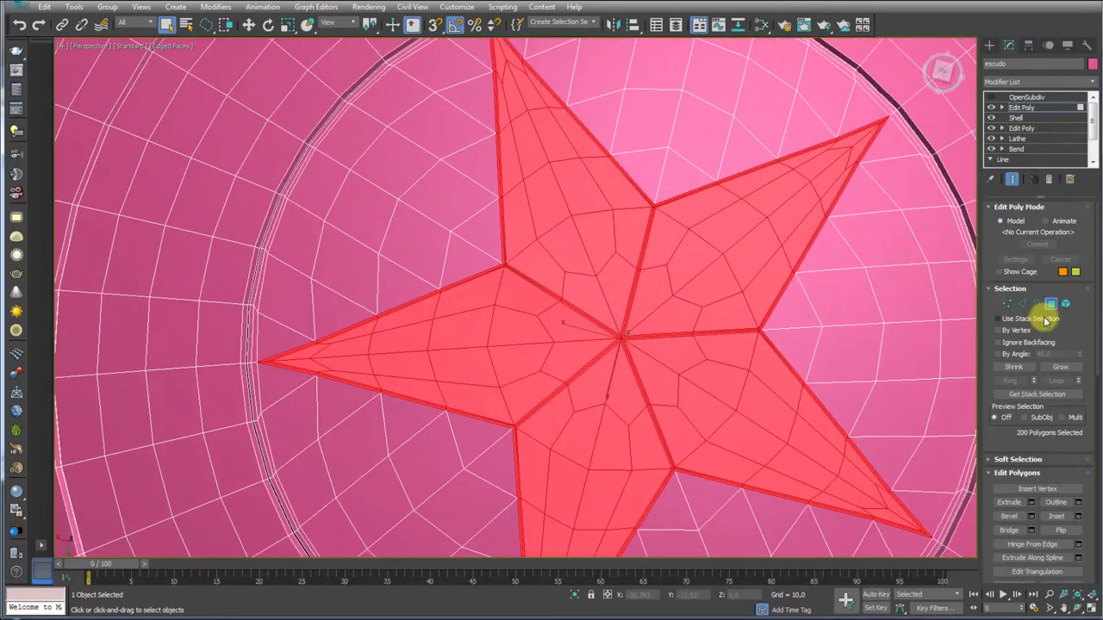
pyautogui.keyDown('alt'); pyautogui.moveTo(906, 316); pyautogui.dragTo(879, 337, button='middle'); pyautogui.keyUp('alt')
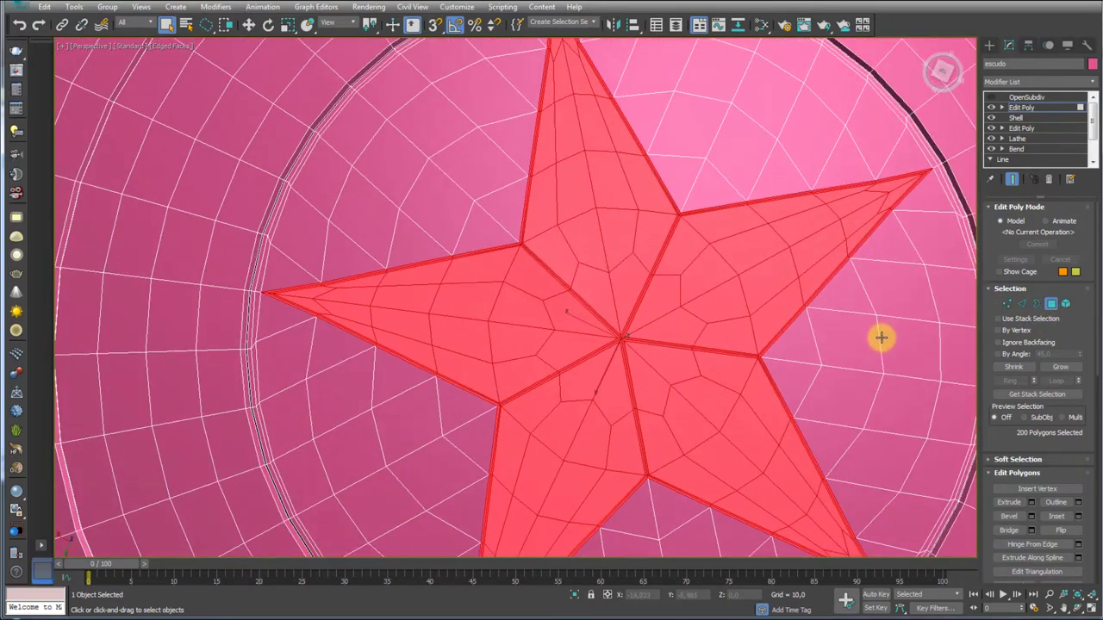
pyautogui.click(1023, 370)
pyautogui.moveTo(926, 327)
pyautogui.keyDown('alt'); pyautogui.mouseDown(button='middle')
pyautogui.moveTo(893, 381)
pyautogui.moveTo(686, 262)
pyautogui.mouseUp(button='middle'); pyautogui.keyUp('alt')
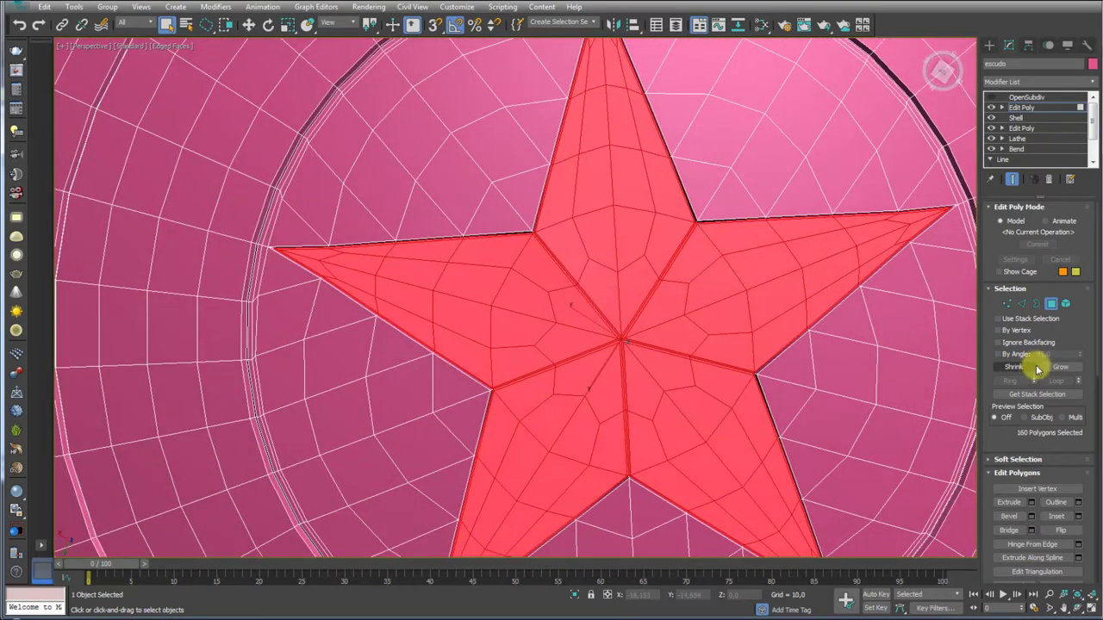
# In Edge mode, add the remaining star groove edges to the selection
pyautogui.click(1023, 305)
pyautogui.scroll(3, 551, 259)
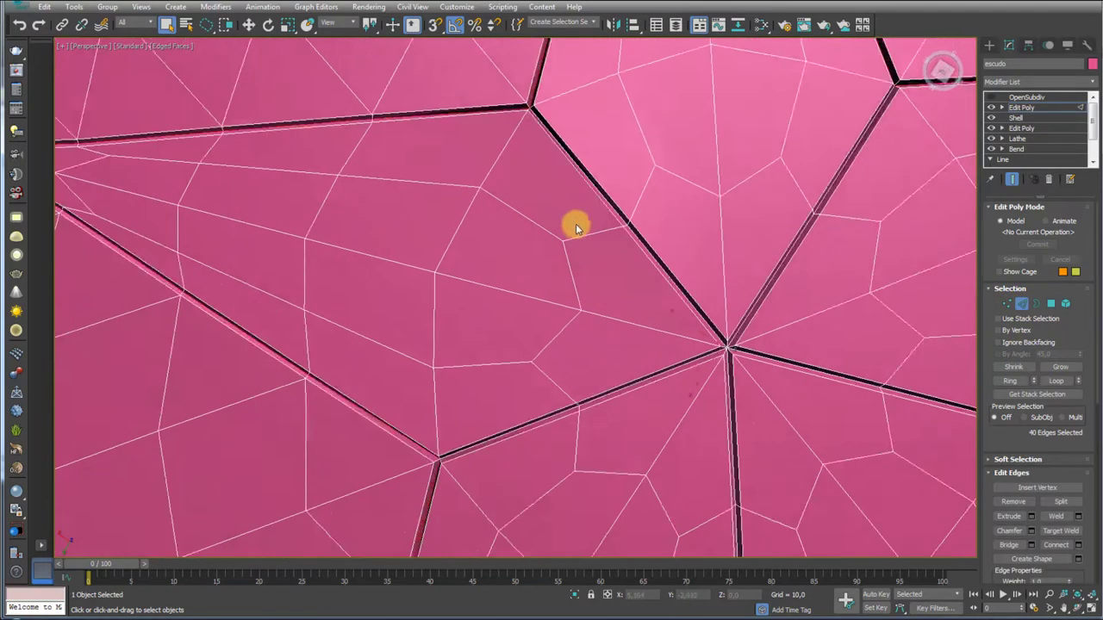
pyautogui.scroll(2, 568, 216)
pyautogui.scroll(2, 585, 284)
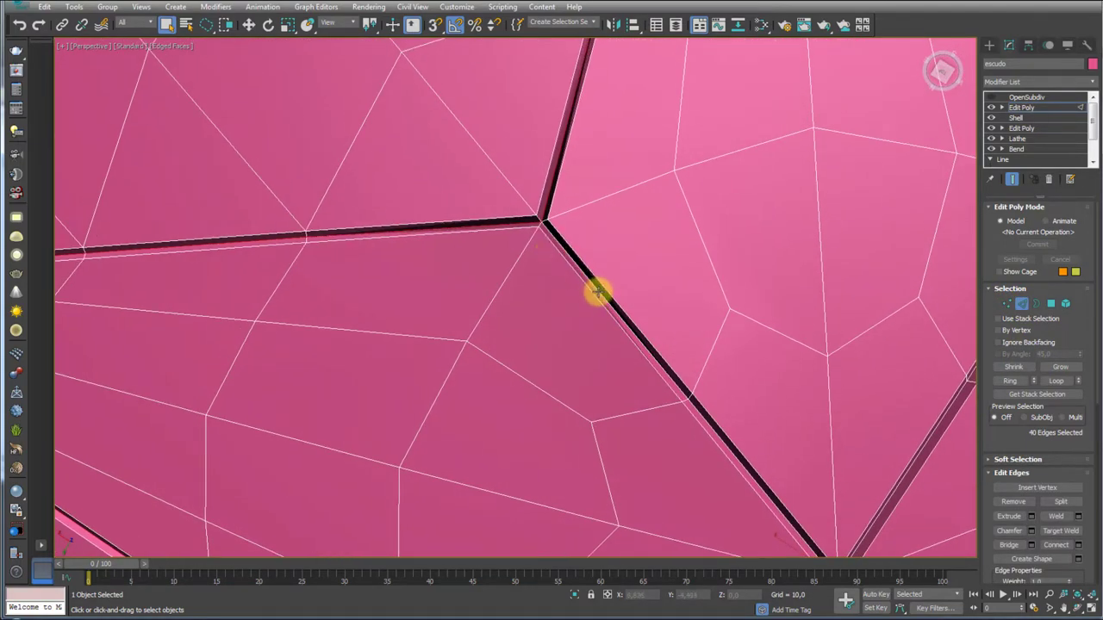
pyautogui.scroll(-4, 593, 268)
pyautogui.scroll(4, 571, 239)
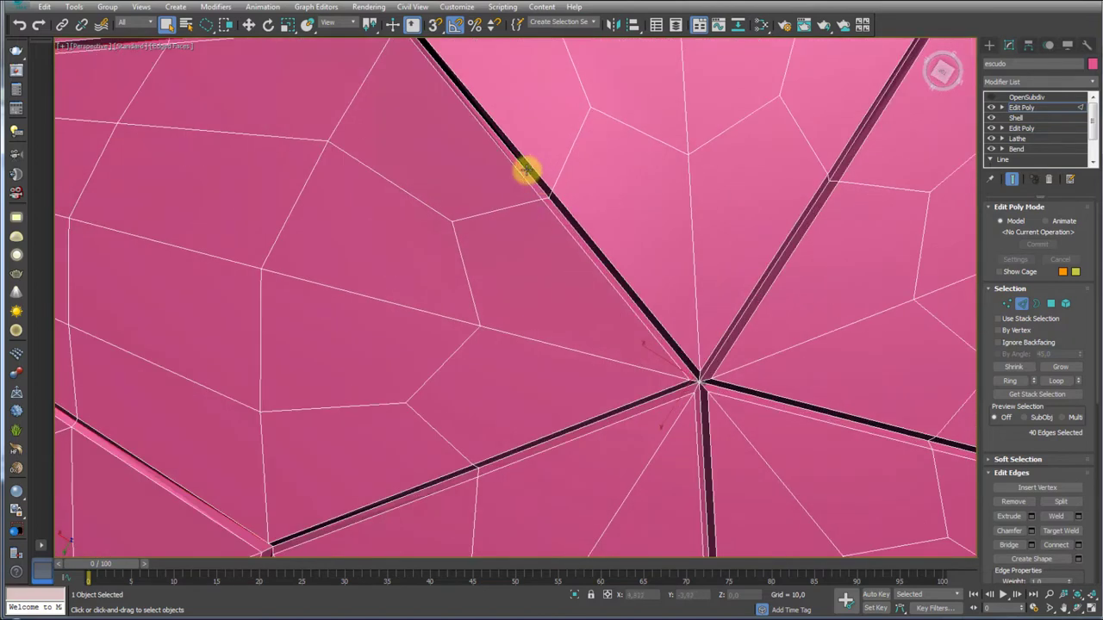
pyautogui.keyDown('ctrl'); pyautogui.click(623, 289); pyautogui.keyUp('ctrl')
pyautogui.moveTo(653, 336); pyautogui.dragTo(660, 202, button='middle')
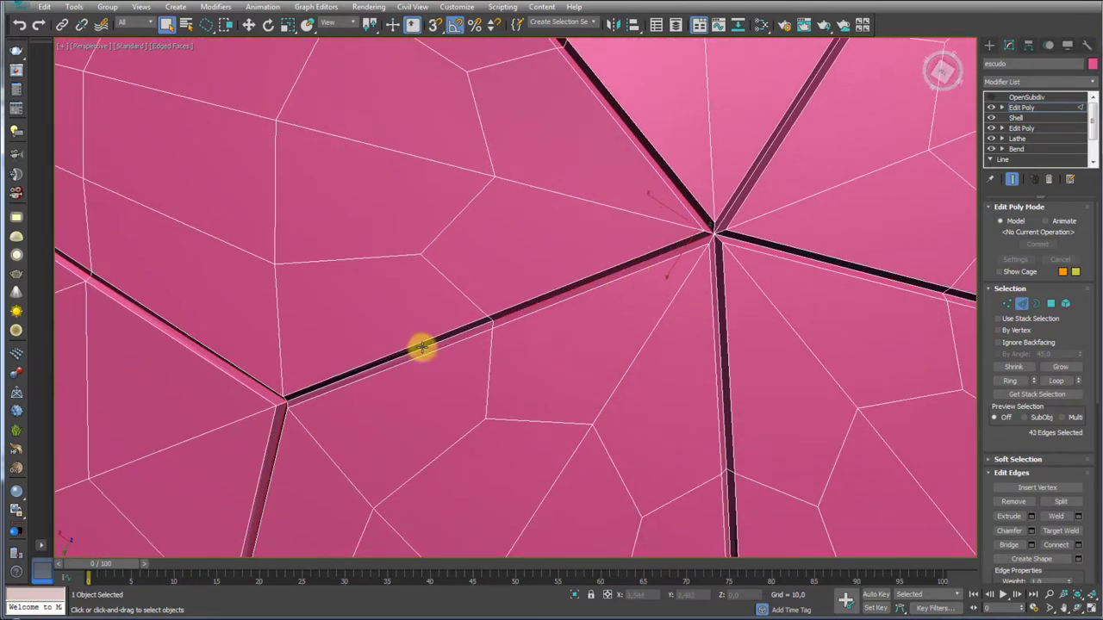
pyautogui.keyDown('ctrl'); pyautogui.click(716, 296); pyautogui.keyUp('ctrl')
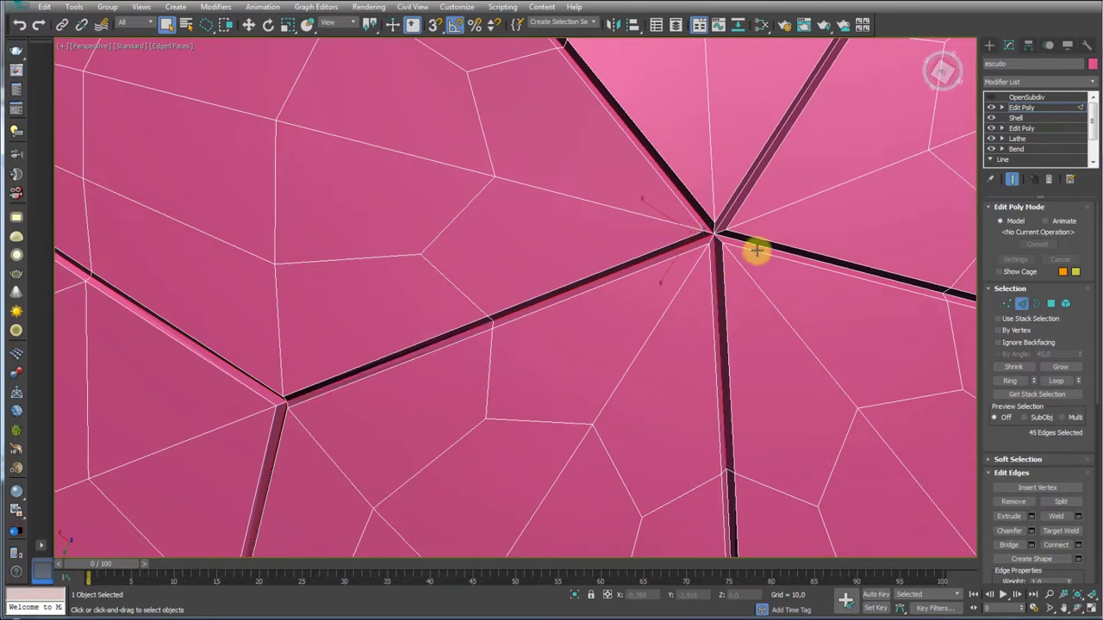
pyautogui.keyDown('ctrl'); pyautogui.click(754, 245); pyautogui.keyUp('ctrl')
pyautogui.keyDown('ctrl'); pyautogui.click(731, 201); pyautogui.keyUp('ctrl')
pyautogui.moveTo(788, 406)
pyautogui.mouseDown(button='middle')
pyautogui.moveTo(685, 297)
pyautogui.moveTo(632, 330)
pyautogui.mouseUp(button='middle')
pyautogui.keyDown('ctrl'); pyautogui.click(666, 309); pyautogui.keyUp('ctrl')
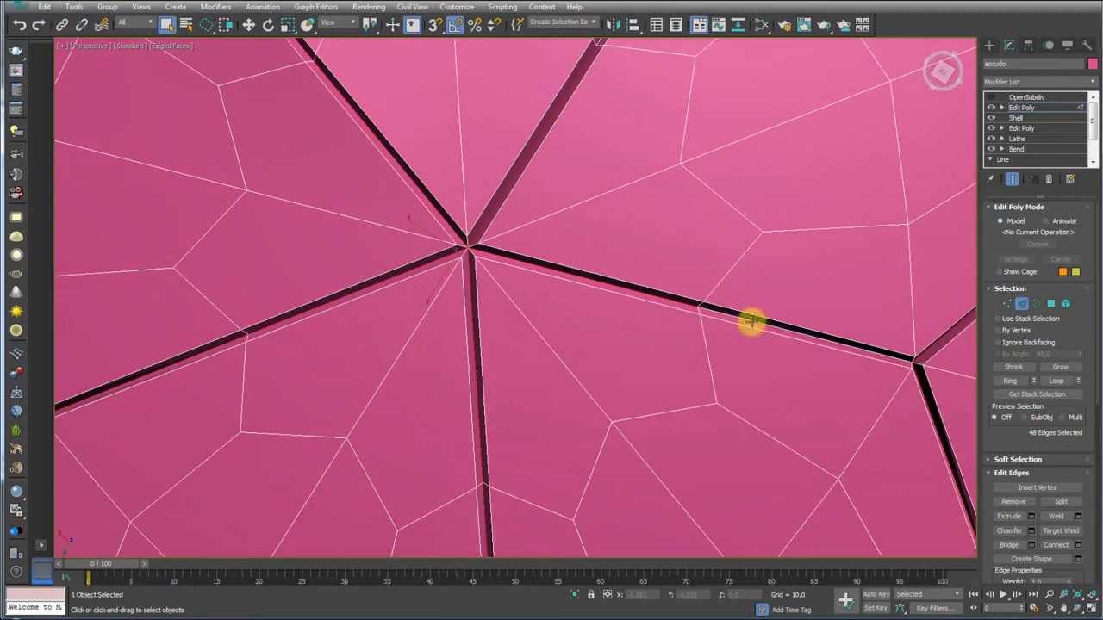
pyautogui.moveTo(939, 365)
pyautogui.mouseDown(button='middle')
pyautogui.moveTo(734, 299)
pyautogui.moveTo(701, 369)
pyautogui.moveTo(681, 234)
pyautogui.moveTo(660, 190)
pyautogui.mouseUp(button='middle')
pyautogui.scroll(-4, 682, 242)
pyautogui.scroll(-5, 681, 245)
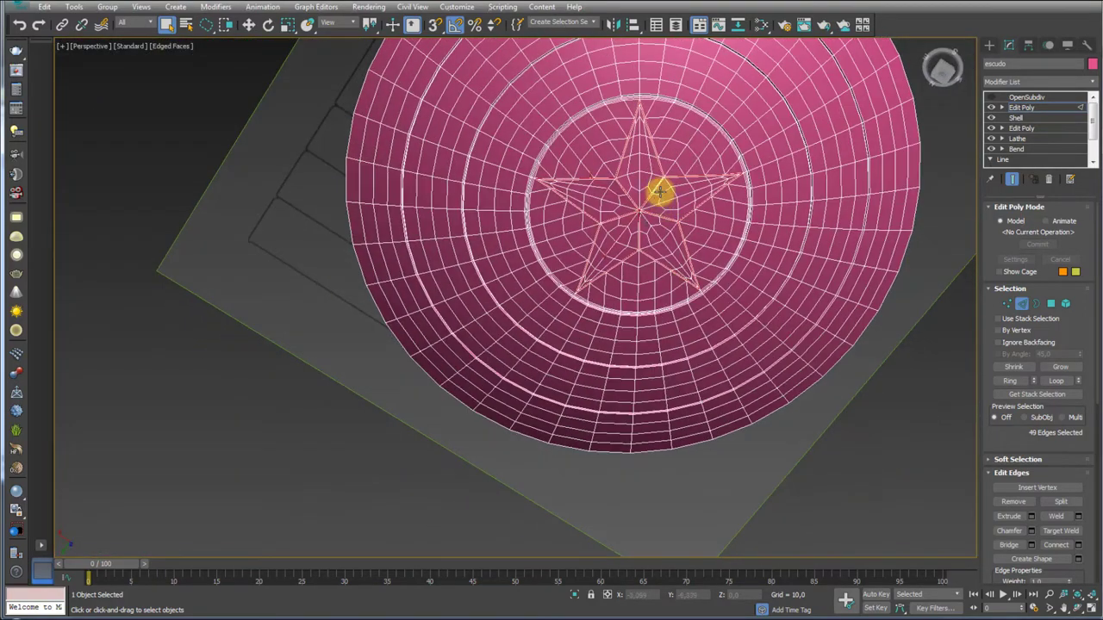
pyautogui.scroll(3, 665, 202)
pyautogui.scroll(3, 653, 173)
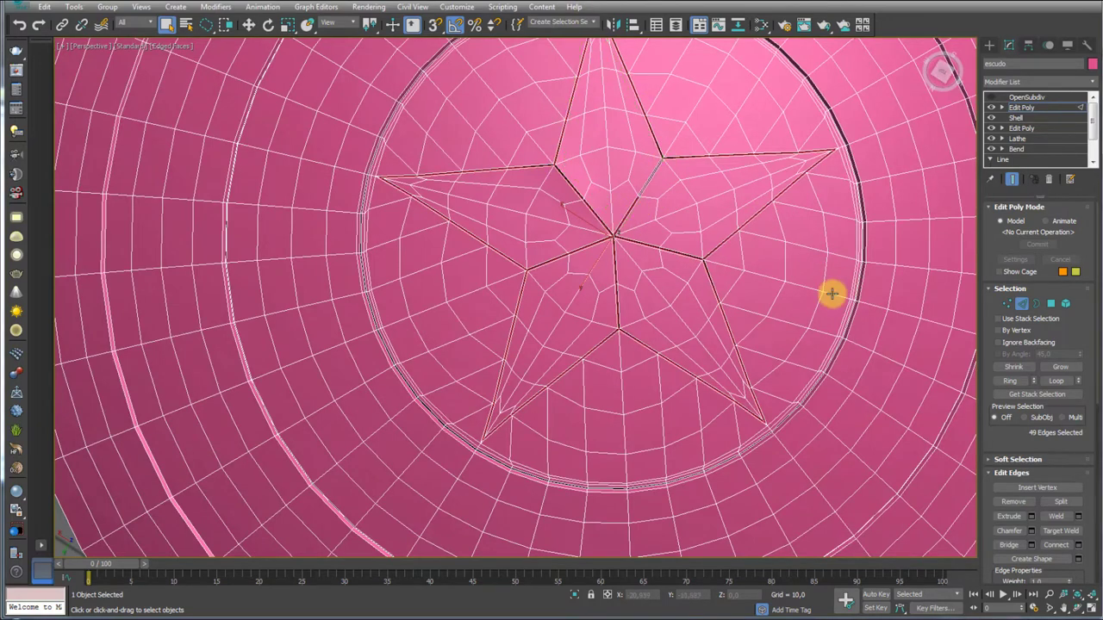
# Raise the Crease value of the 49 selected star edges to 0.7
pyautogui.moveTo(832, 294)
pyautogui.keyDown('alt'); pyautogui.mouseDown(button='middle')
pyautogui.moveTo(672, 295)
pyautogui.moveTo(1028, 414)
pyautogui.mouseUp(button='middle'); pyautogui.keyUp('alt')
pyautogui.moveTo(1020, 433)
pyautogui.mouseDown()
pyautogui.moveTo(1004, 341)
pyautogui.moveTo(1007, 206)
pyautogui.mouseUp()
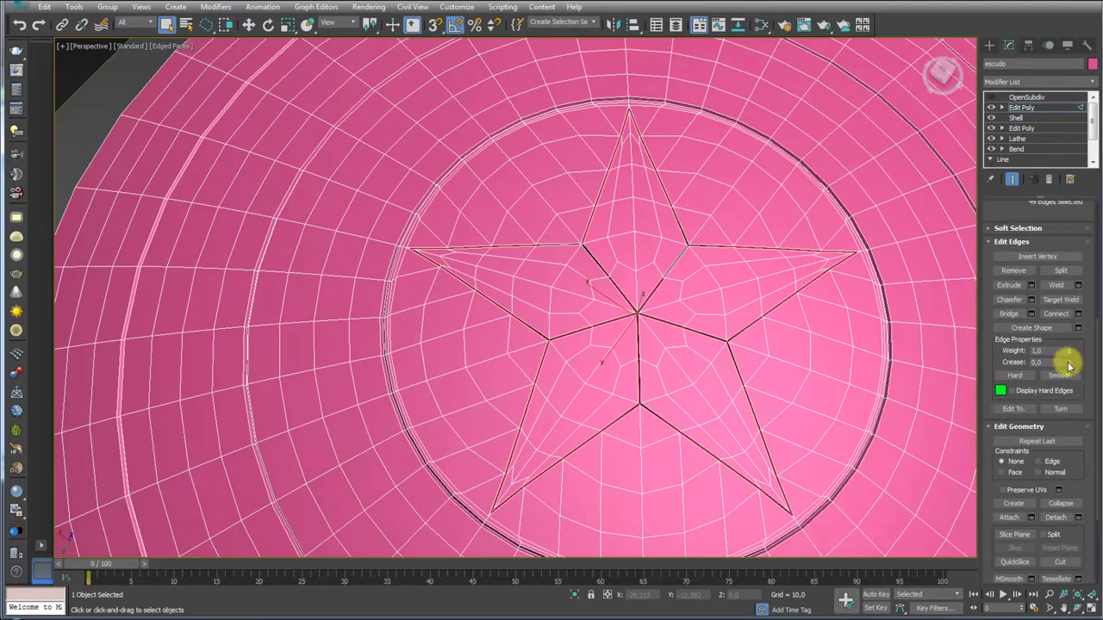
pyautogui.moveTo(1068, 363); pyautogui.dragTo(1068, 327)
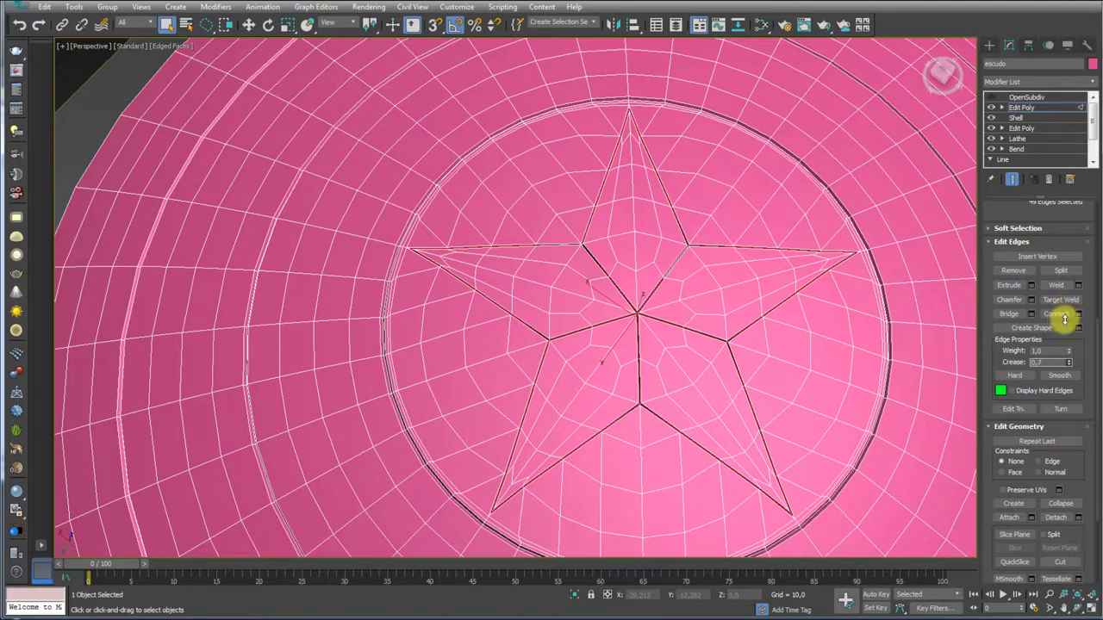
pyautogui.scroll(5, 652, 271)
# Preview the OpenSubdiv result, then turn smoothing off and return to Edit Poly edges
pyautogui.click(1026, 105)
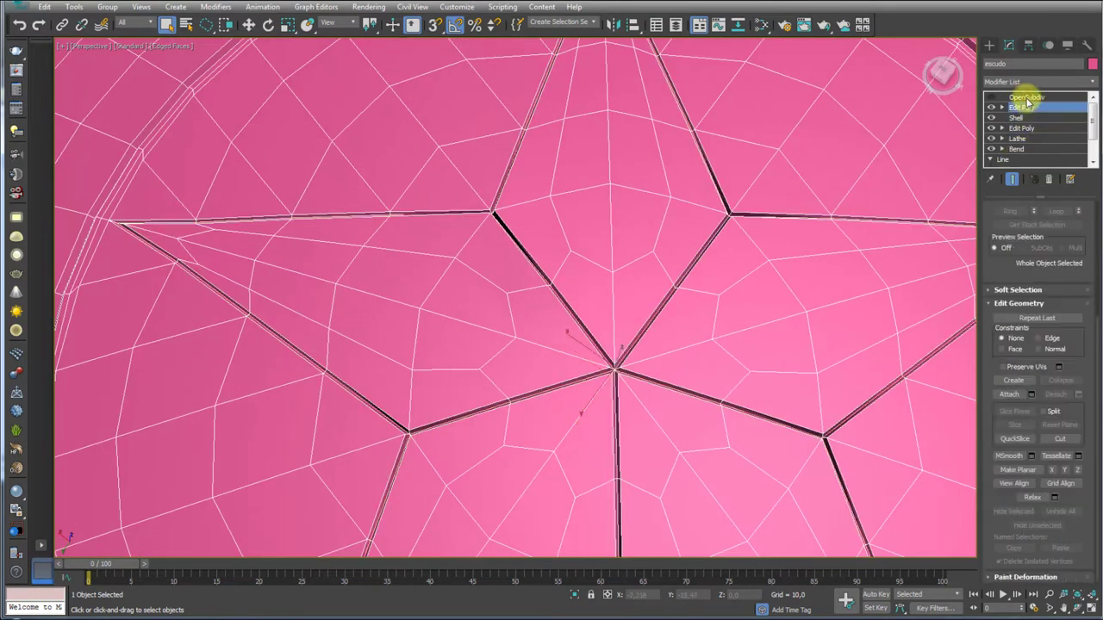
pyautogui.click(1026, 97)
pyautogui.scroll(3, 620, 321)
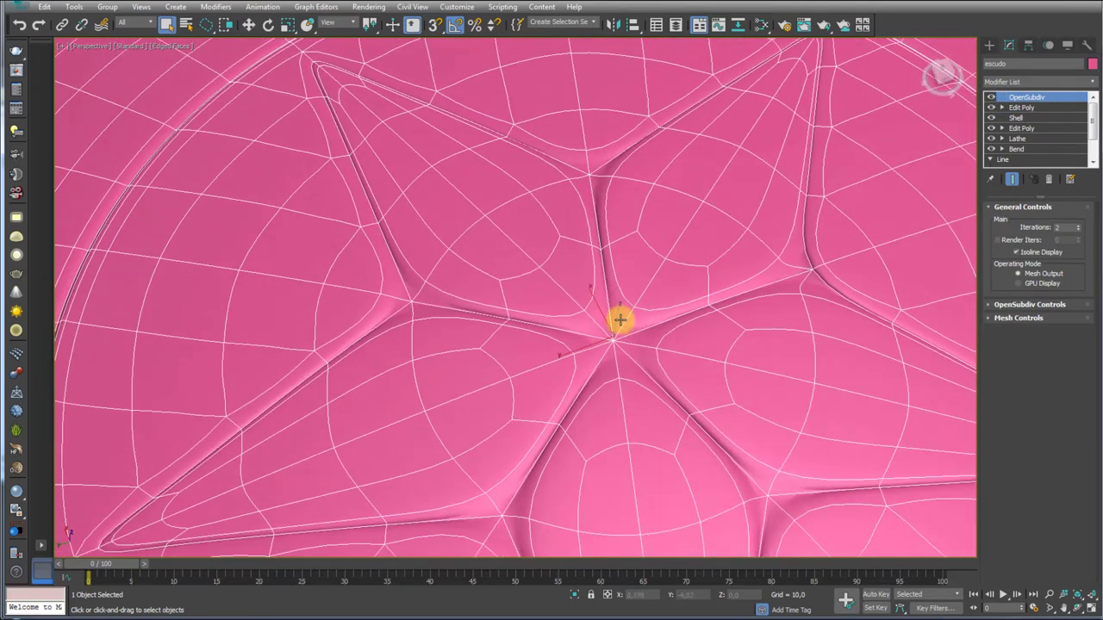
pyautogui.scroll(2, 620, 321)
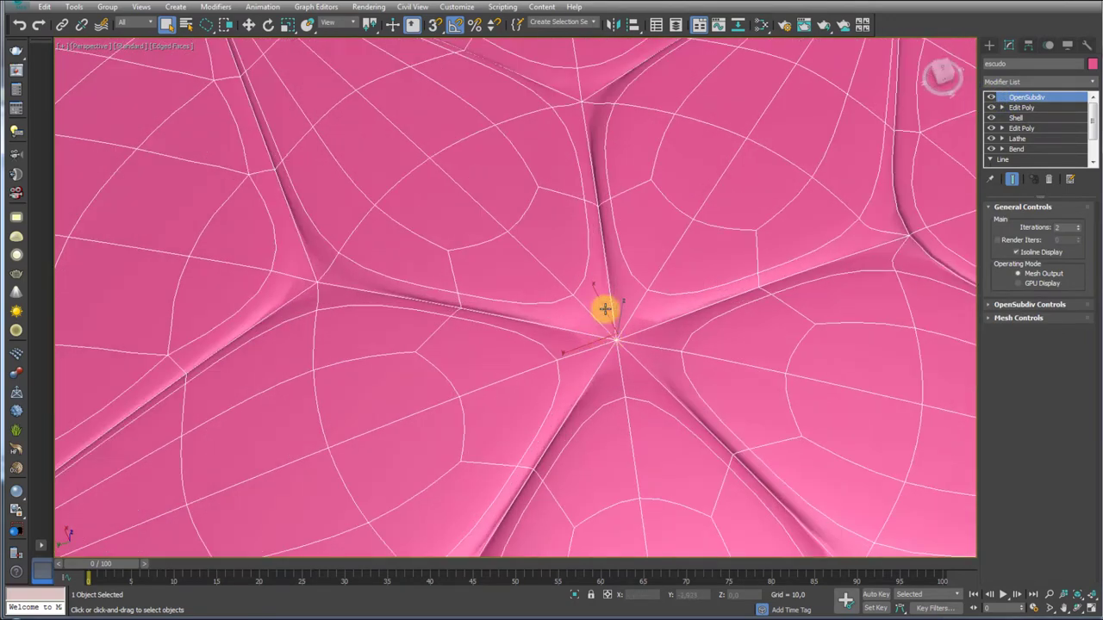
pyautogui.click(992, 98)
pyautogui.click(1002, 108)
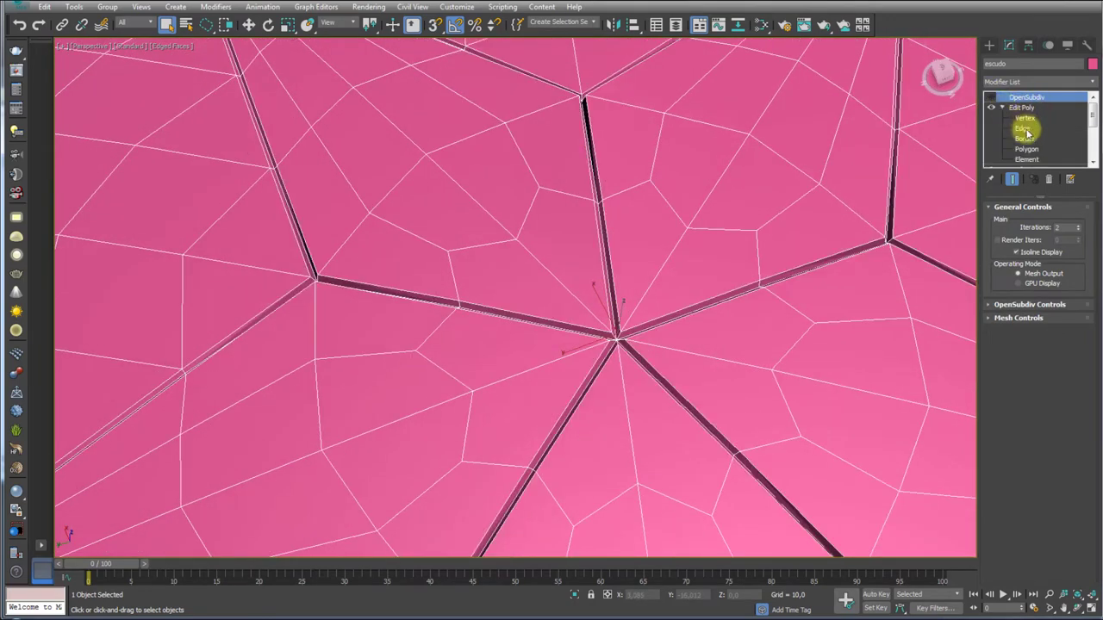
pyautogui.click(1023, 128)
pyautogui.scroll(-2, 636, 252)
pyautogui.scroll(-3, 625, 207)
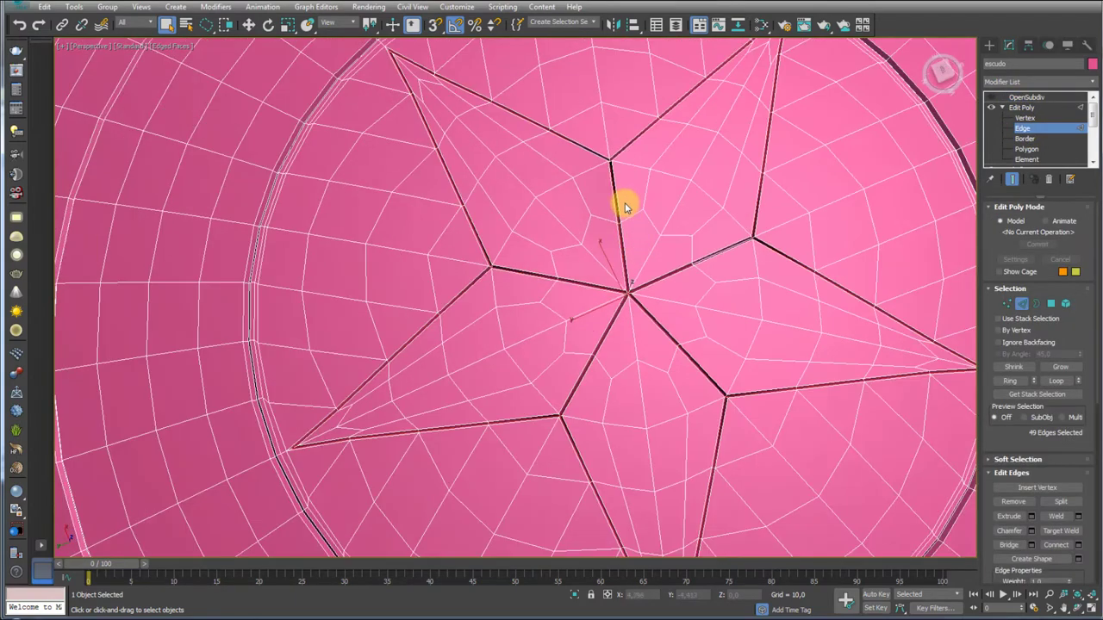
# Convert the edge selection to polygons and back, then add the missing groove edge
pyautogui.keyDown('ctrl'); pyautogui.click(1052, 305); pyautogui.keyUp('ctrl')
pyautogui.scroll(2, 709, 247)
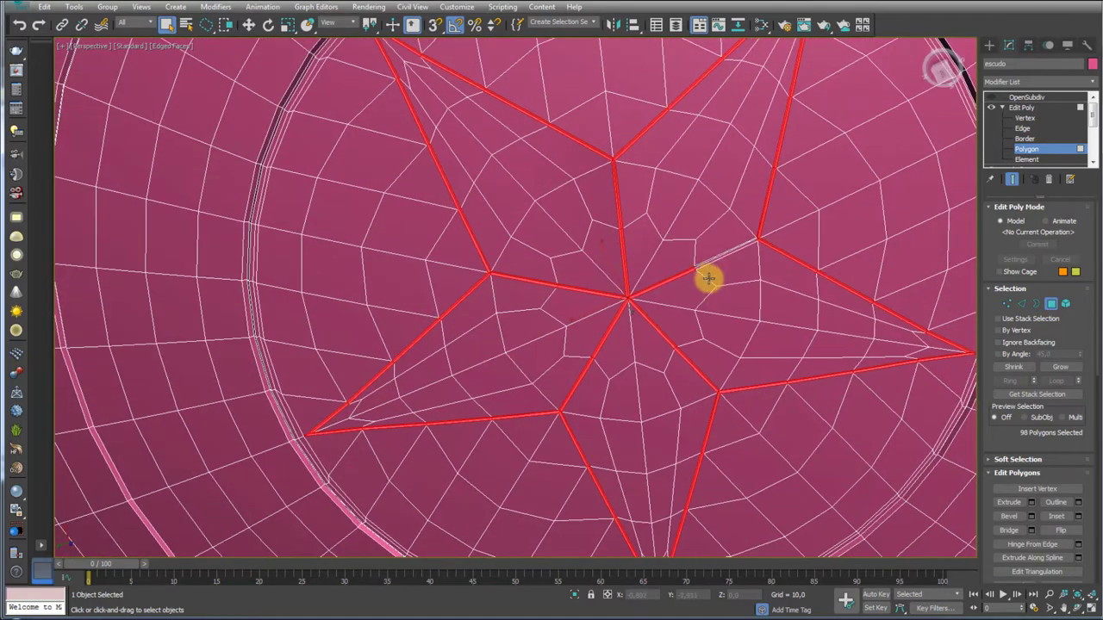
pyautogui.scroll(4, 709, 278)
pyautogui.scroll(2, 716, 258)
pyautogui.scroll(-1, 741, 240)
pyautogui.scroll(-1, 763, 258)
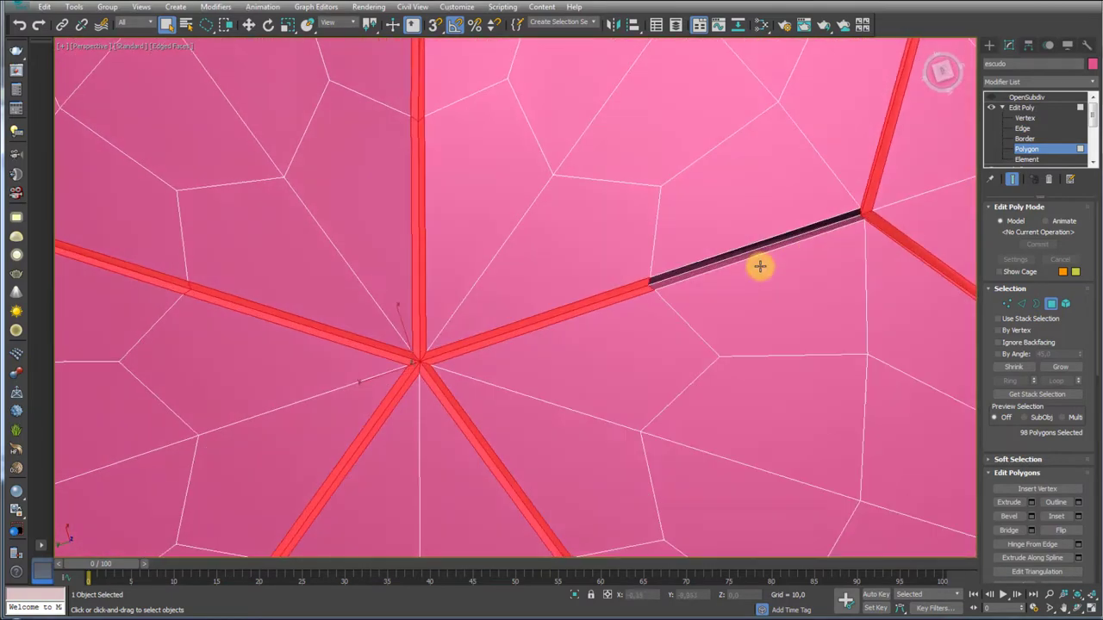
pyautogui.keyDown('ctrl'); pyautogui.click(1022, 303); pyautogui.keyUp('ctrl')
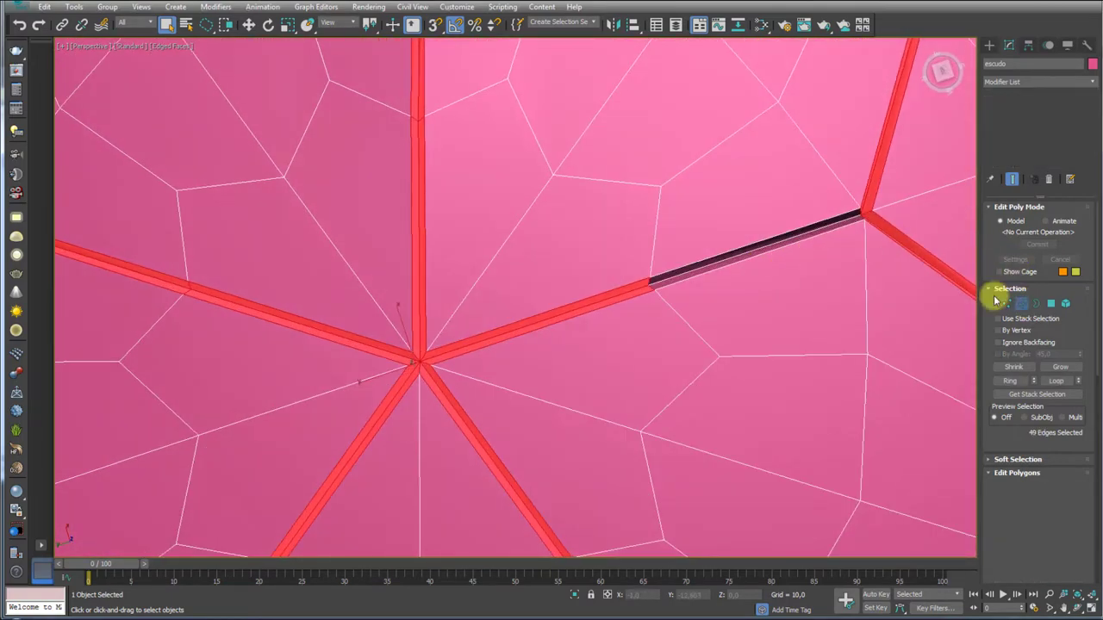
pyautogui.keyDown('ctrl'); pyautogui.click(764, 251); pyautogui.keyUp('ctrl')
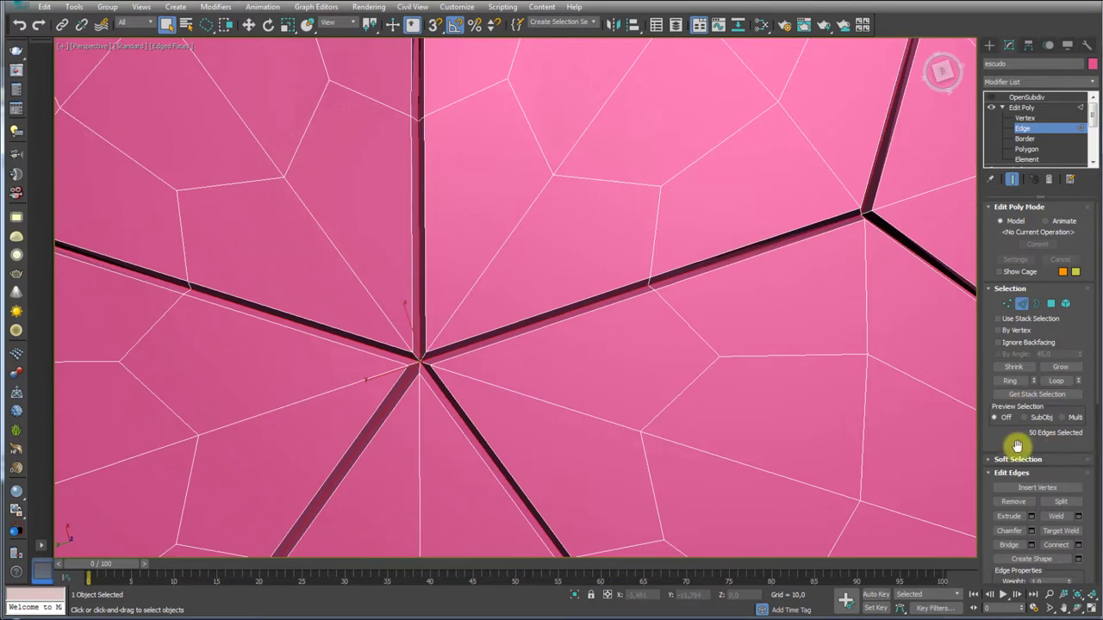
# Convert to the 100 groove polygons and their edges, set the crease, and view OpenSubdiv
pyautogui.moveTo(1005, 460); pyautogui.dragTo(1005, 256)
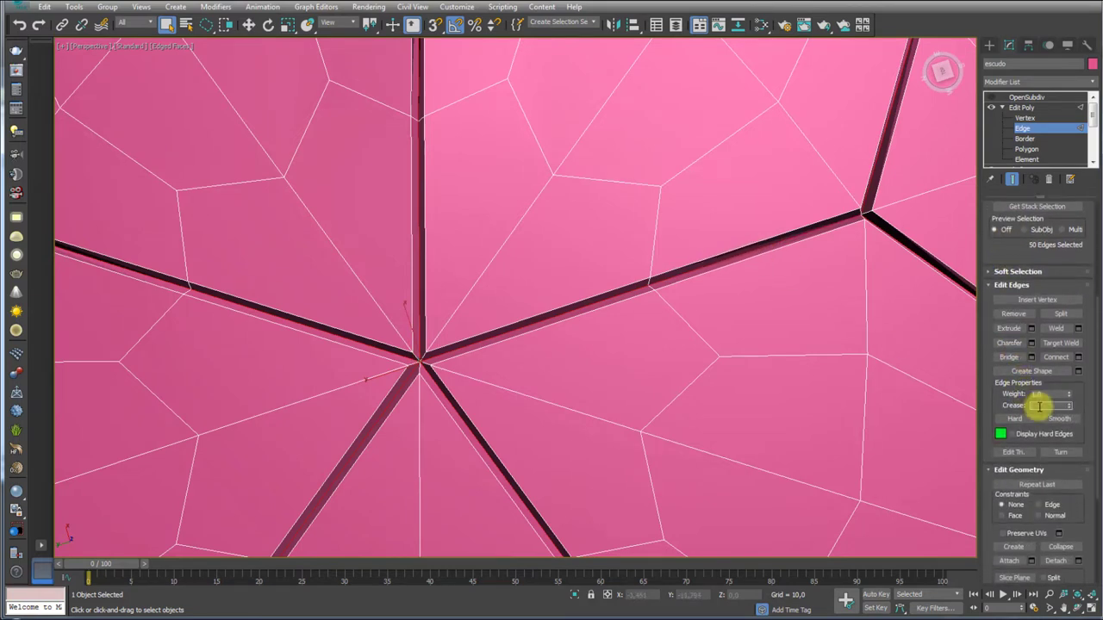
pyautogui.moveTo(756, 220); pyautogui.dragTo(729, 237, button='middle')
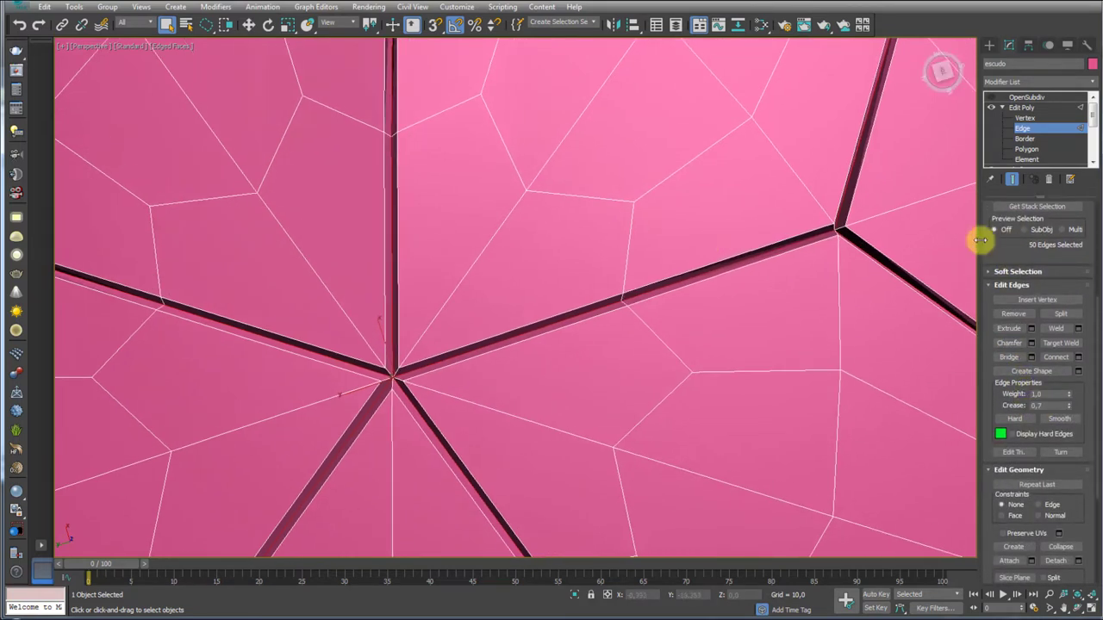
pyautogui.moveTo(993, 248); pyautogui.dragTo(1000, 436)
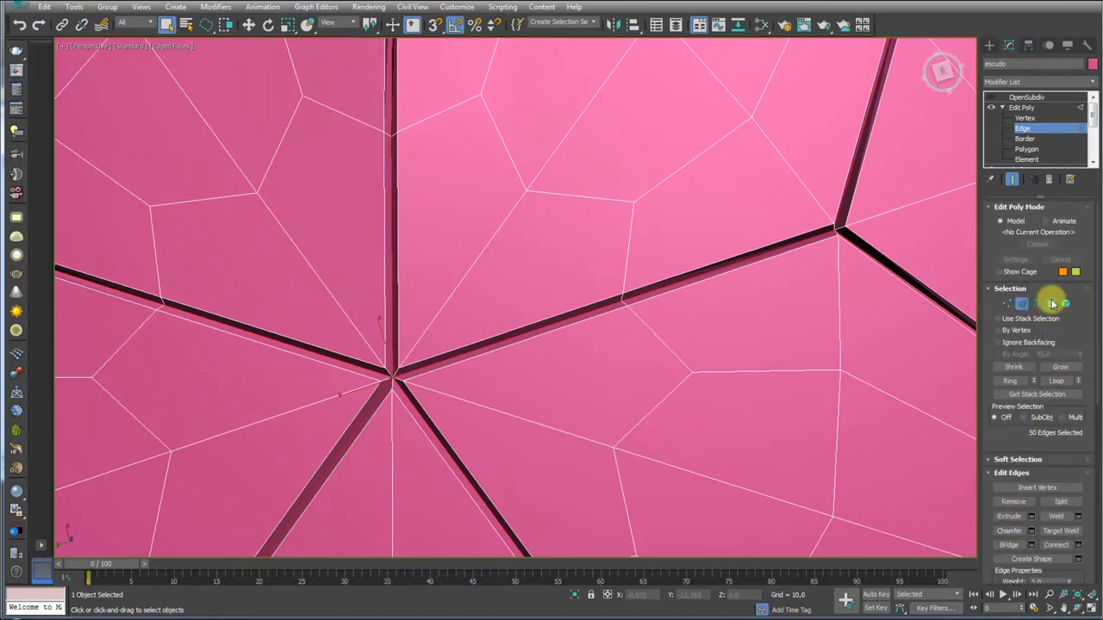
pyautogui.keyDown('ctrl'); pyautogui.click(1052, 303); pyautogui.keyUp('ctrl')
pyautogui.scroll(-4, 825, 295)
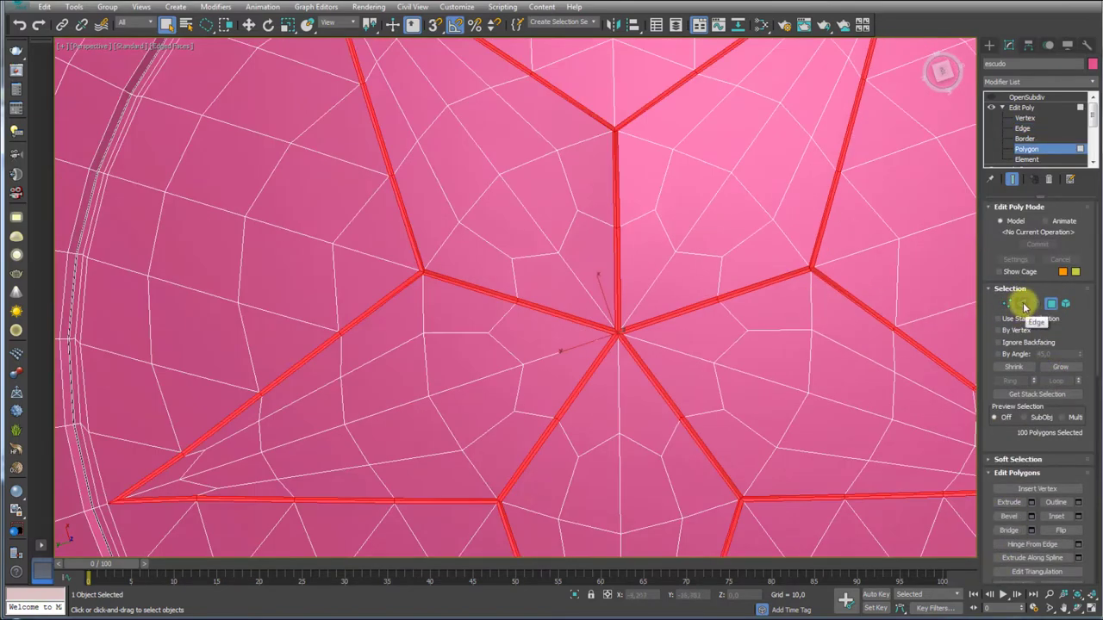
pyautogui.click(1024, 304)
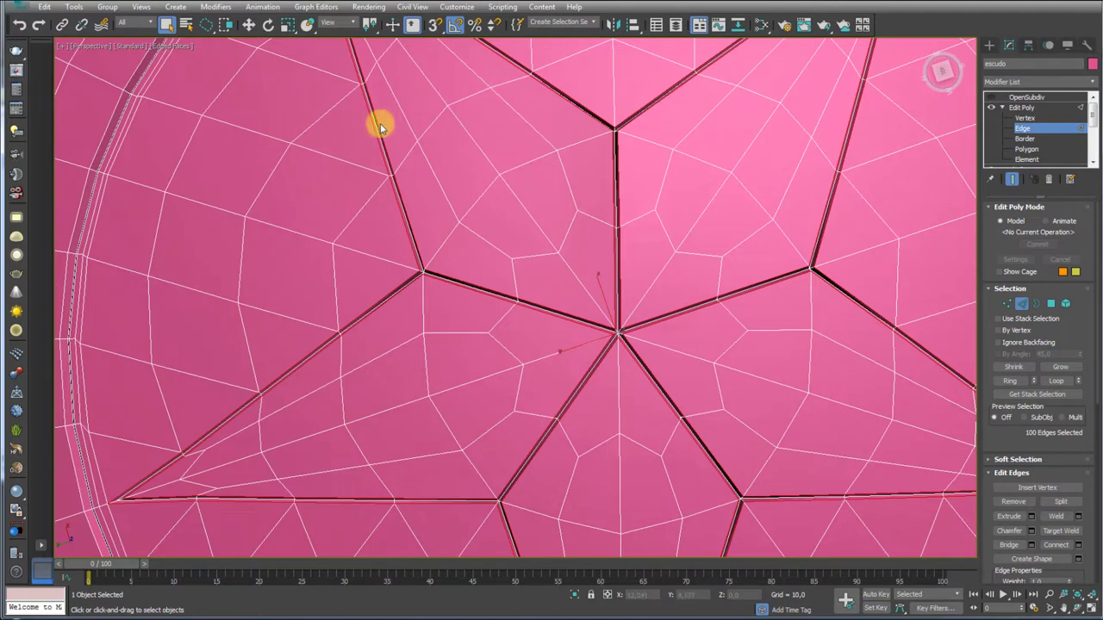
pyautogui.moveTo(1002, 443); pyautogui.dragTo(1009, 296)
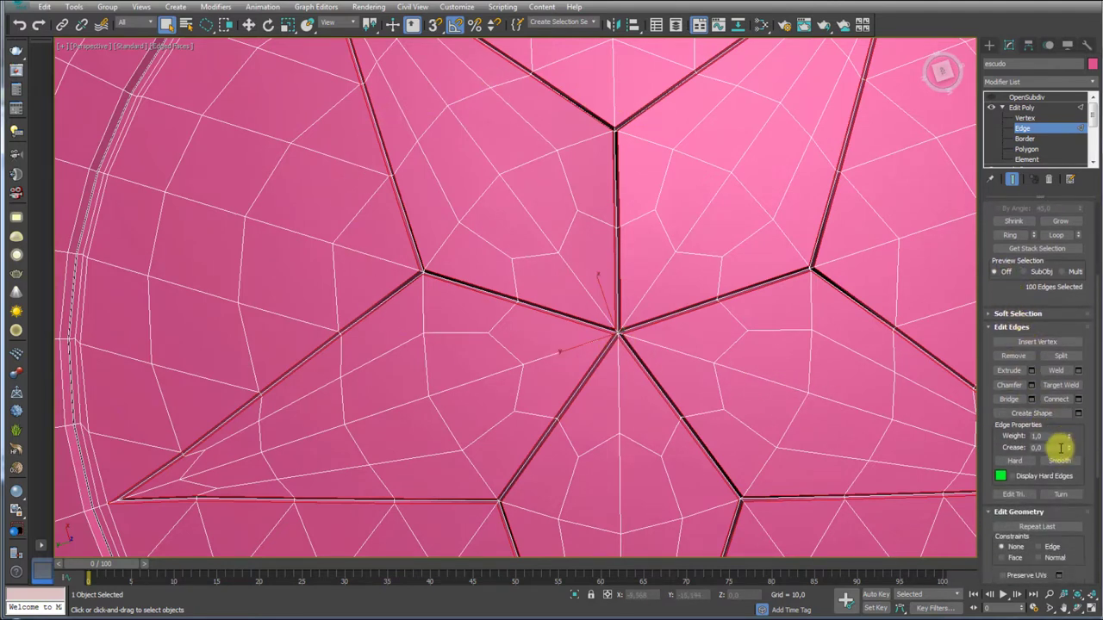
pyautogui.doubleClick(1031, 448)
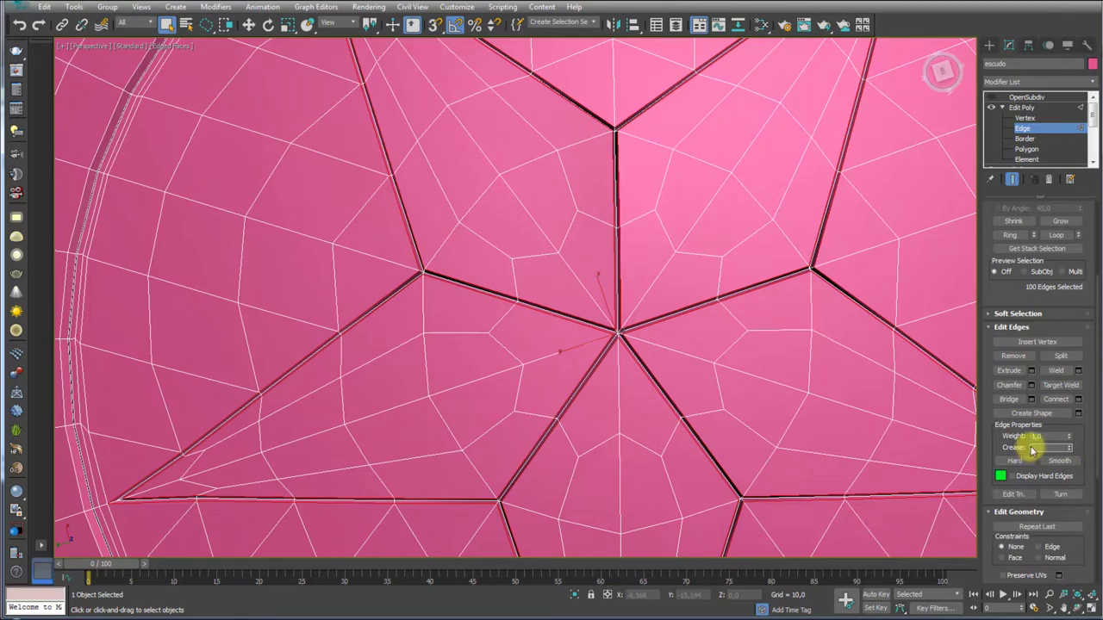
pyautogui.write('0,7')
pyautogui.click(1026, 97)
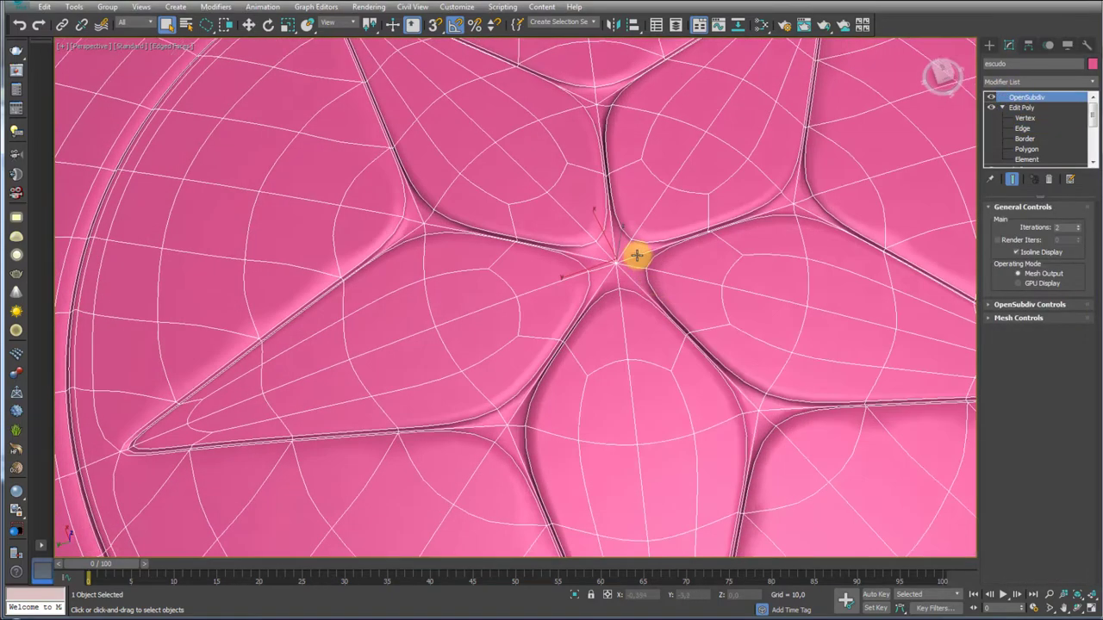
# Return to Edit Poly edge mode with OpenSubdiv smoothing turned off
pyautogui.scroll(3, 612, 336)
pyautogui.scroll(2, 595, 353)
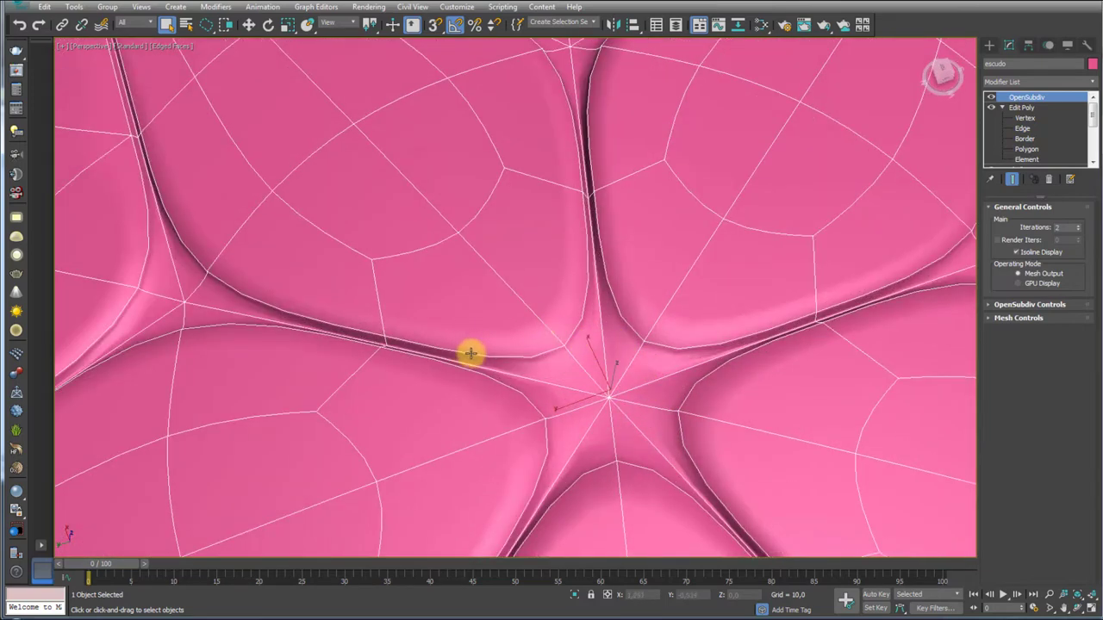
pyautogui.click(1026, 129)
pyautogui.click(992, 99)
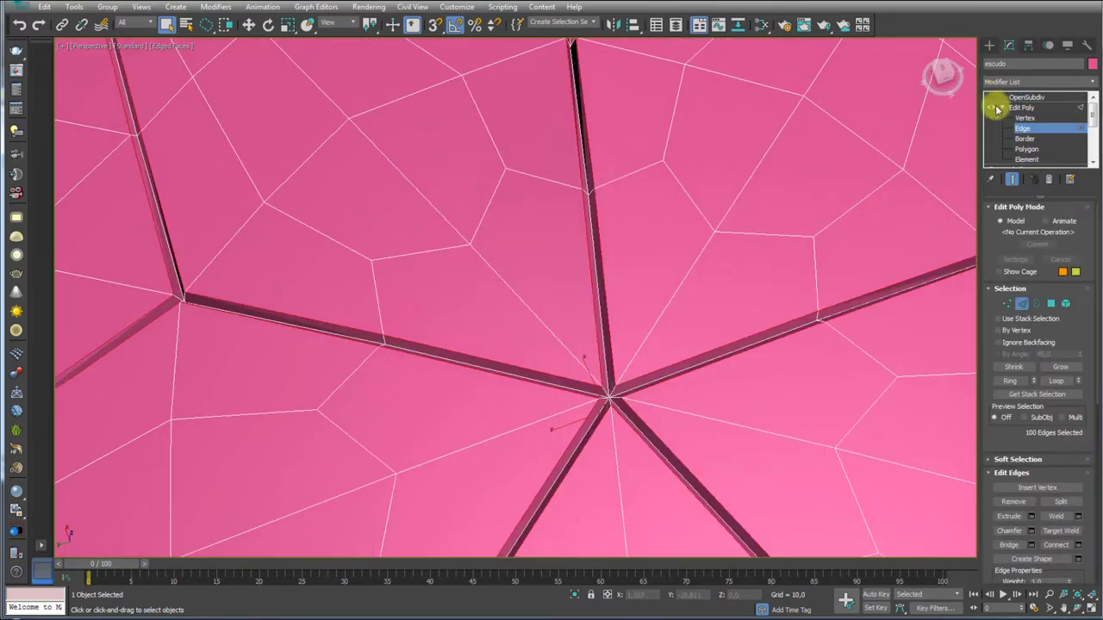
pyautogui.scroll(2, 580, 387)
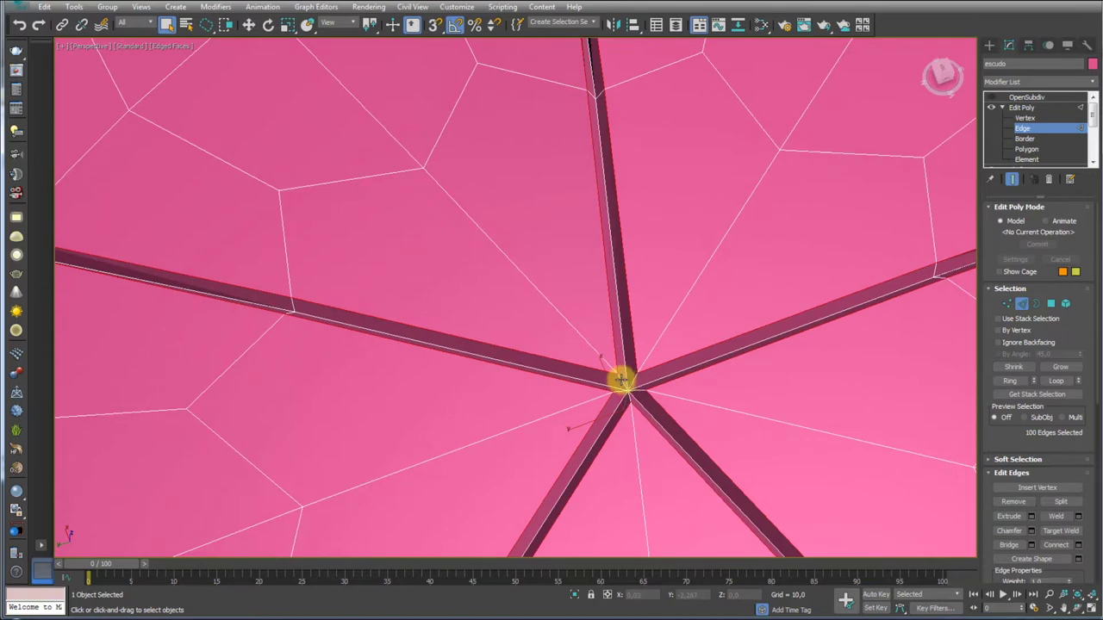
pyautogui.scroll(1, 620, 383)
pyautogui.scroll(1, 620, 388)
# Select the edges at the star's centre junction, inspect the grooves, and exit edge level
pyautogui.click(638, 389)
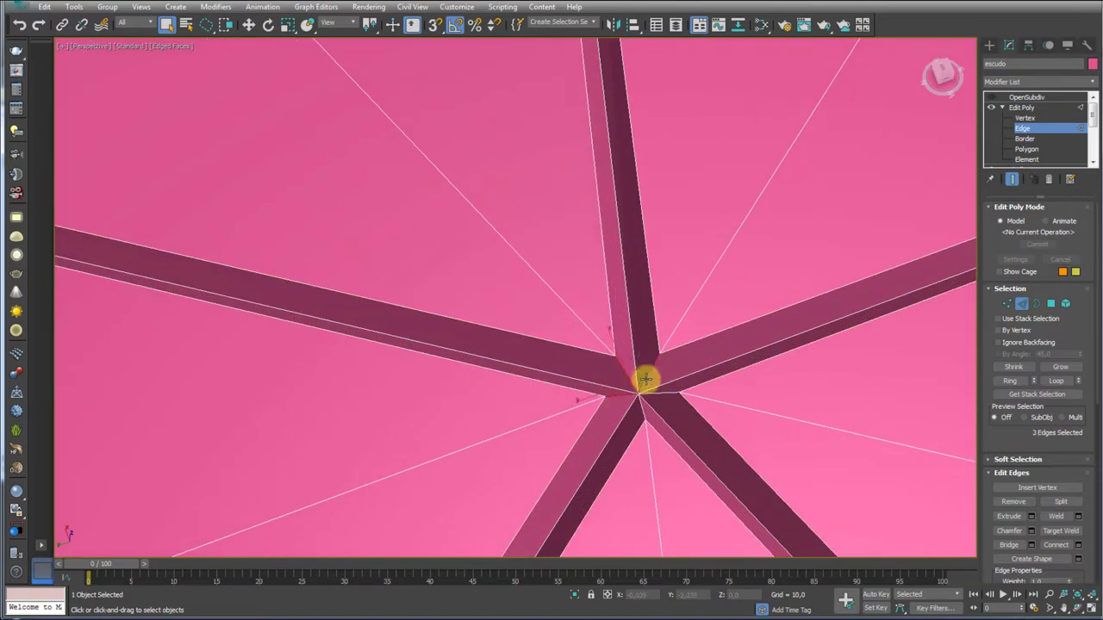
pyautogui.scroll(-4, 638, 405)
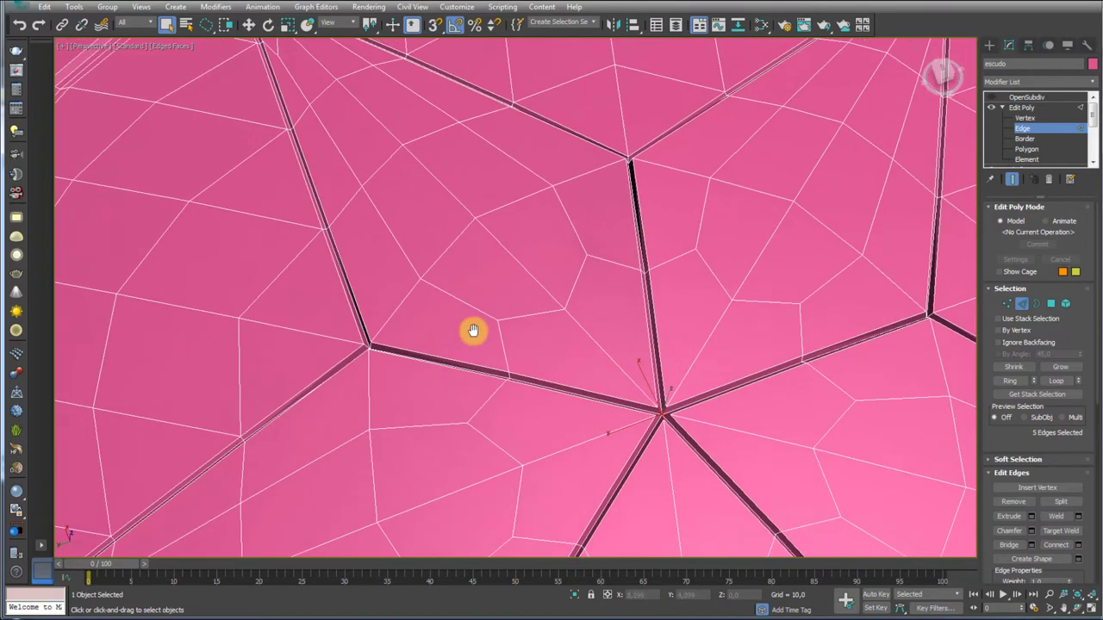
pyautogui.scroll(4, 521, 374)
pyautogui.keyDown('alt'); pyautogui.moveTo(501, 343); pyautogui.dragTo(497, 344, button='middle'); pyautogui.keyUp('alt')
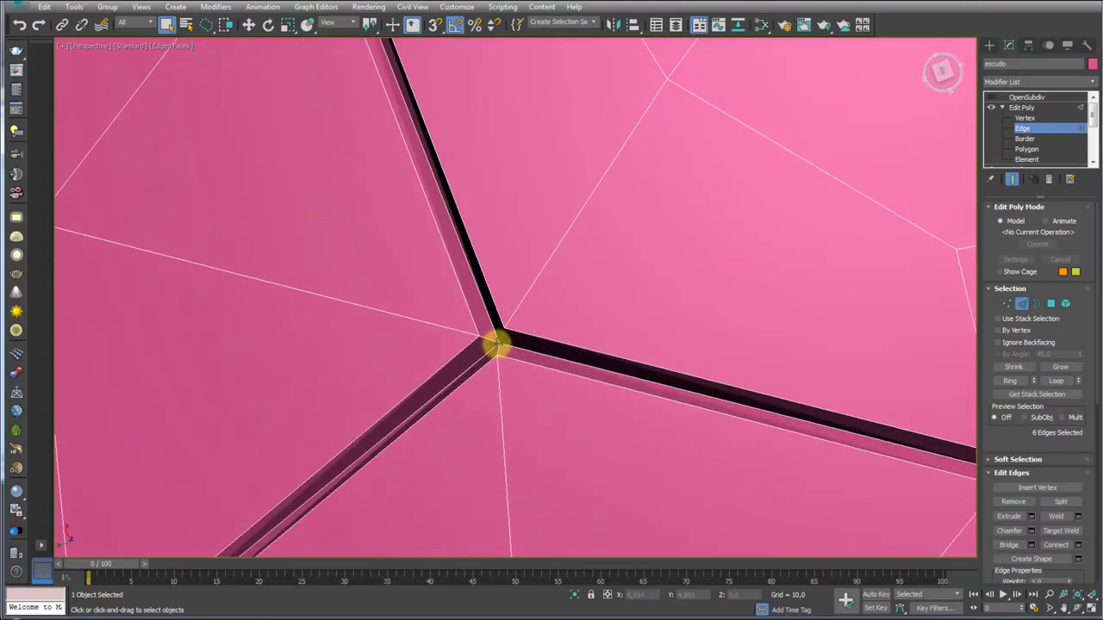
pyautogui.scroll(-3, 498, 349)
pyautogui.scroll(-3, 514, 312)
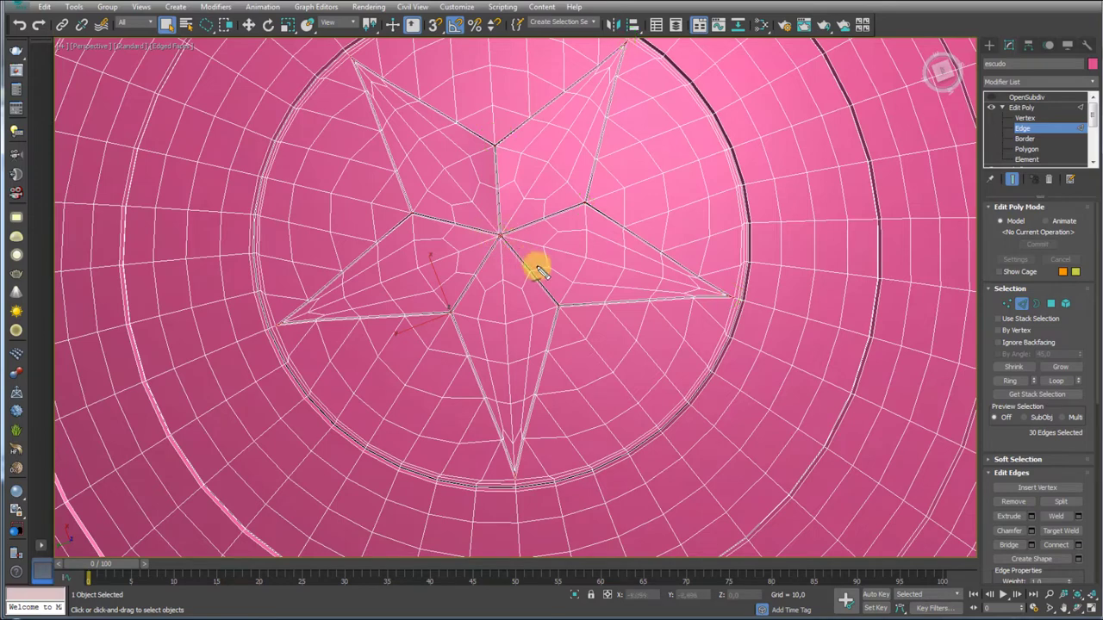
pyautogui.scroll(-3, 1018, 388)
pyautogui.scroll(-2, 1014, 319)
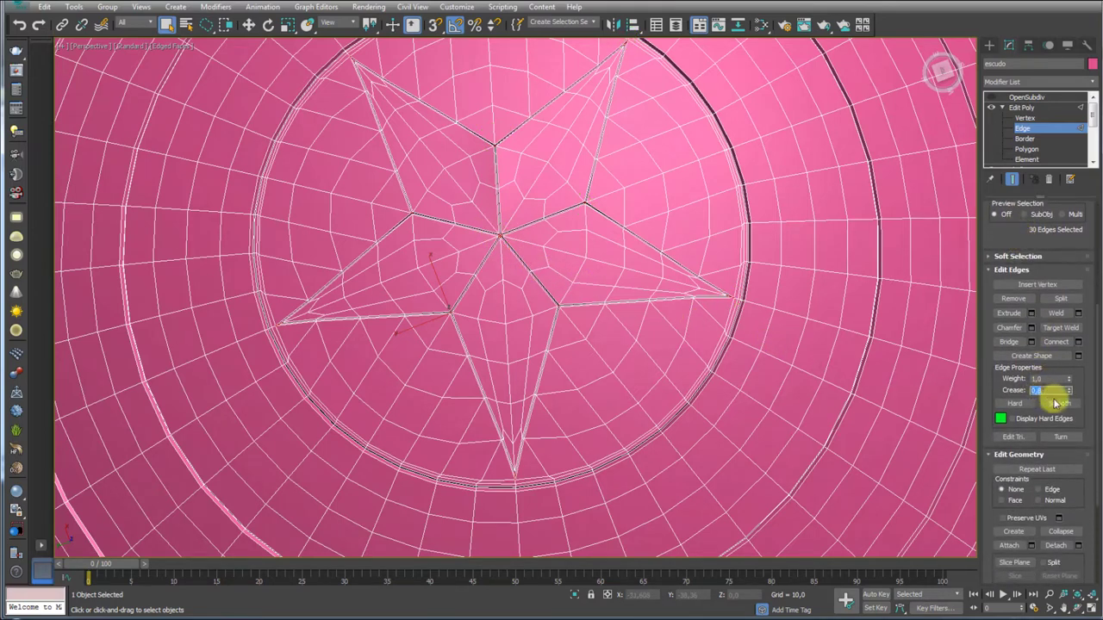
pyautogui.click(1017, 107)
# View the smoothed shield under OpenSubdiv with the wireframe overlay hidden
pyautogui.click(1016, 97)
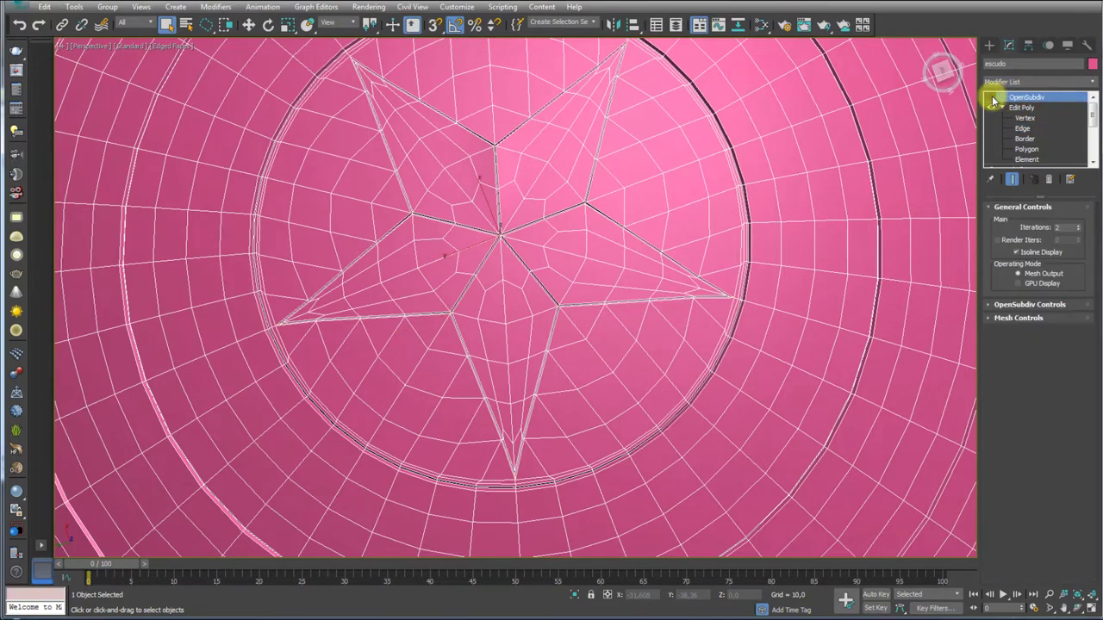
pyautogui.moveTo(627, 222)
pyautogui.keyDown('alt'); pyautogui.mouseDown(button='middle')
pyautogui.moveTo(591, 233)
pyautogui.moveTo(731, 372)
pyautogui.moveTo(733, 411)
pyautogui.moveTo(665, 224)
pyautogui.moveTo(601, 243)
pyautogui.mouseUp(button='middle'); pyautogui.keyUp('alt')
pyautogui.press('F4')
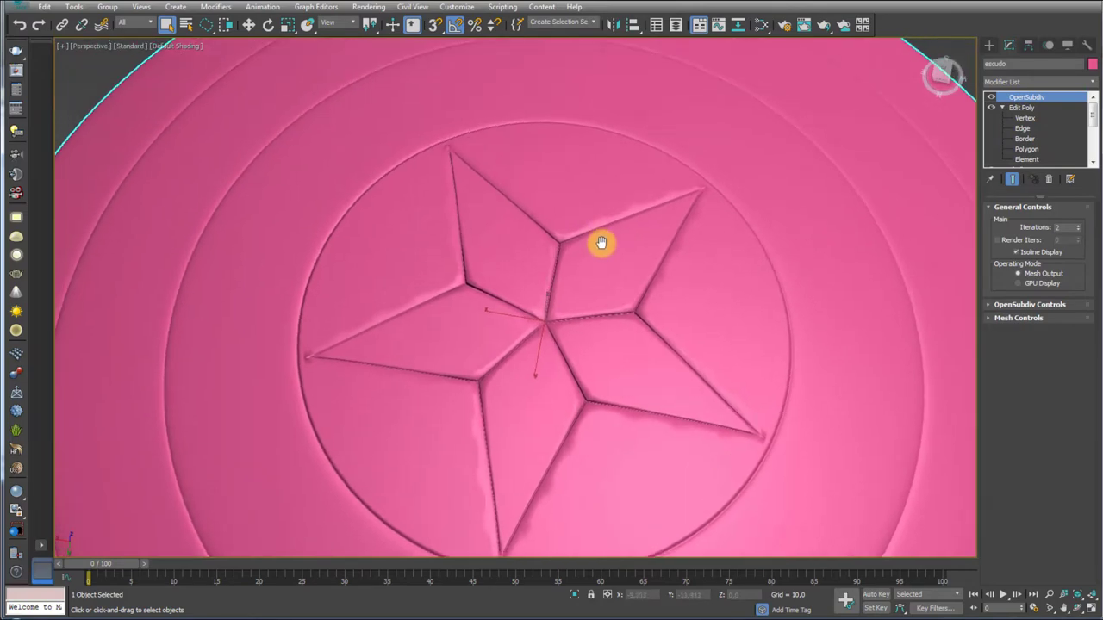
pyautogui.scroll(3, 602, 243)
pyautogui.scroll(2, 593, 231)
pyautogui.scroll(-2, 598, 226)
pyautogui.scroll(-2, 598, 224)
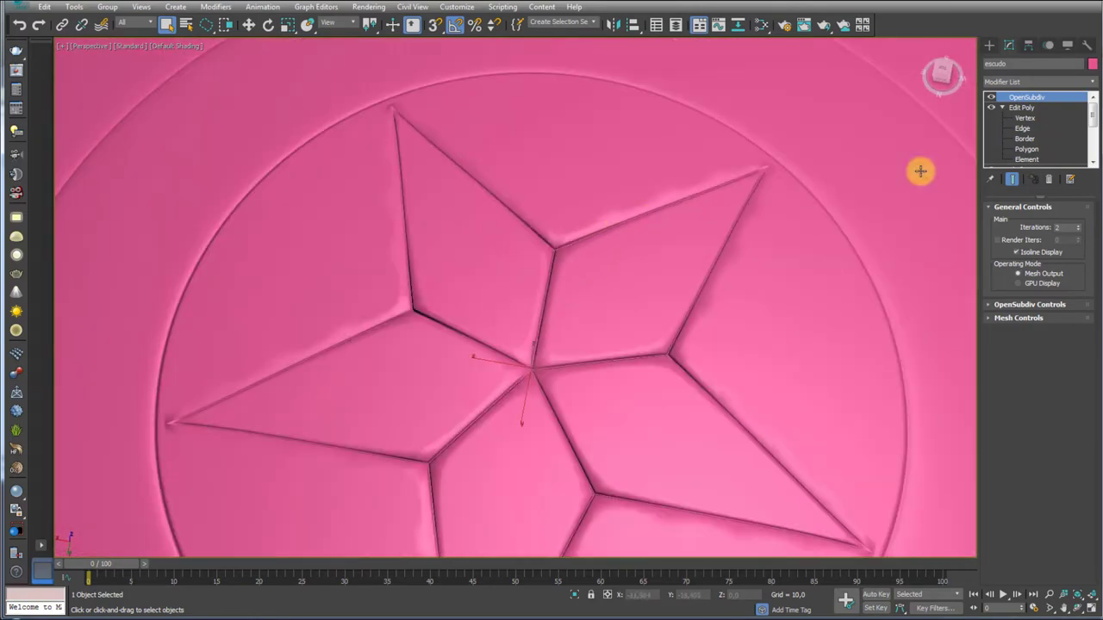
# Set OpenSubdiv Iterations to 3 and orbit to inspect the crisper star grooves
pyautogui.click(1077, 224)
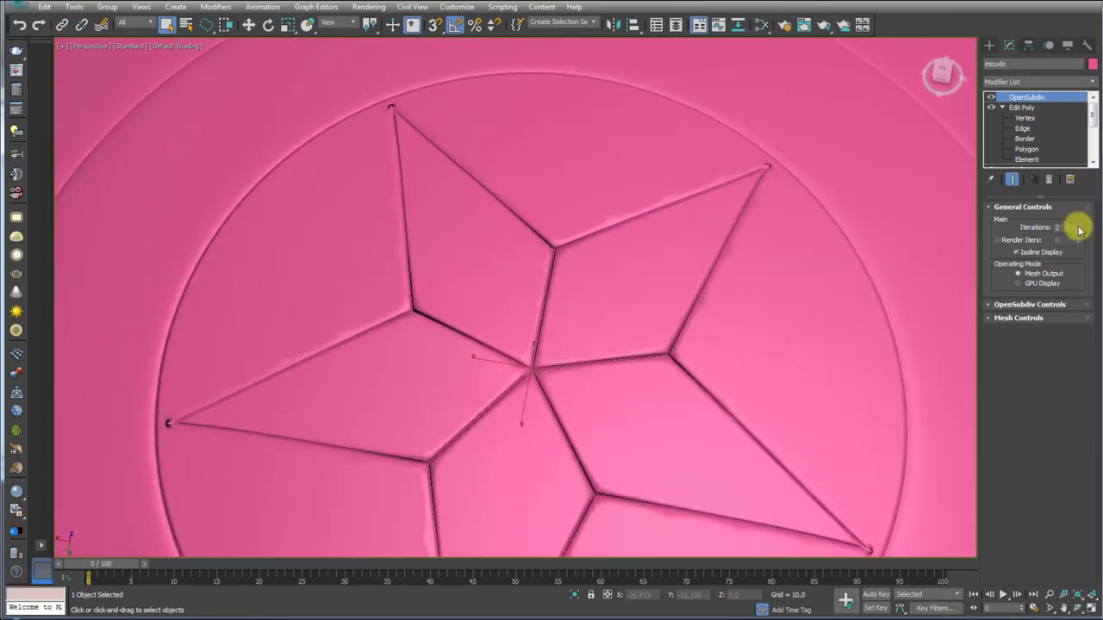
pyautogui.moveTo(597, 216)
pyautogui.keyDown('alt'); pyautogui.mouseDown(button='middle')
pyautogui.moveTo(610, 255)
pyautogui.moveTo(560, 147)
pyautogui.moveTo(389, 280)
pyautogui.moveTo(406, 315)
pyautogui.moveTo(401, 336)
pyautogui.moveTo(406, 313)
pyautogui.moveTo(766, 345)
pyautogui.mouseUp(button='middle'); pyautogui.keyUp('alt')
pyautogui.scroll(2, 559, 239)
pyautogui.scroll(5, 509, 225)
pyautogui.keyDown('alt'); pyautogui.moveTo(510, 225); pyautogui.dragTo(524, 210, button='middle'); pyautogui.keyUp('alt')
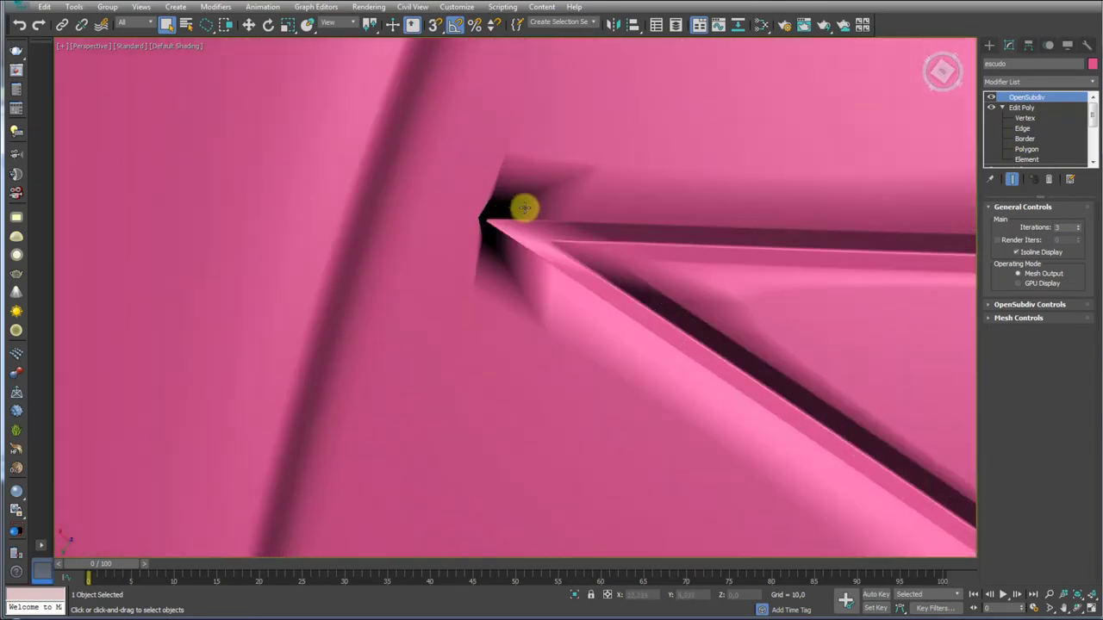
# Switch to Edit Poly edge level with OpenSubdiv off and edged faces shown
pyautogui.click(1009, 129)
pyautogui.click(991, 97)
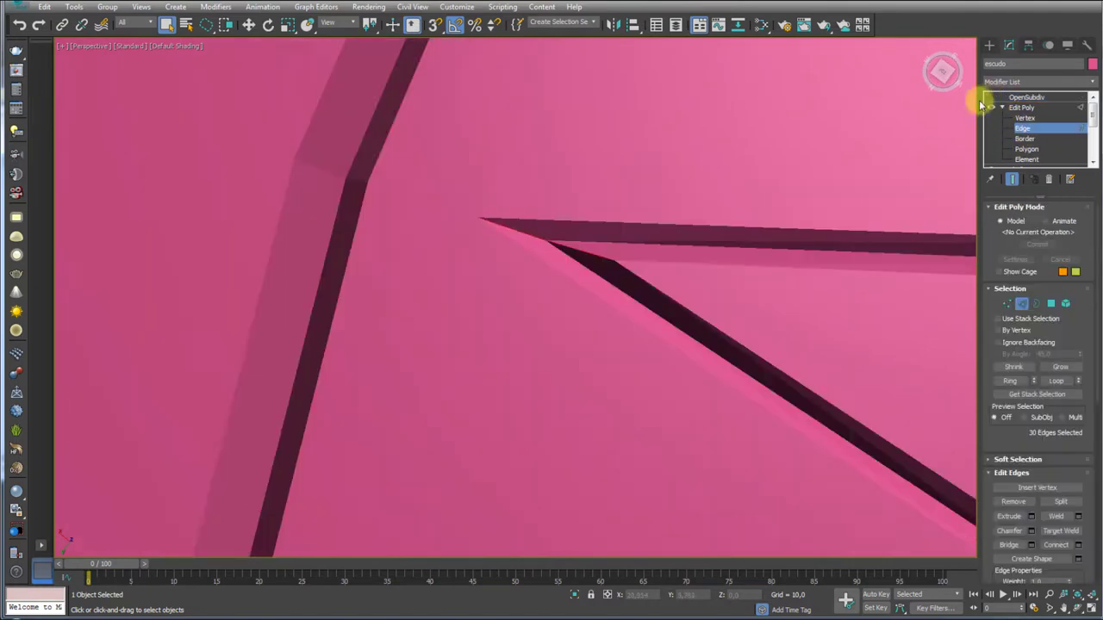
pyautogui.press('F4')
# Select the groove edges where the star tips meet the ring
pyautogui.click(457, 212)
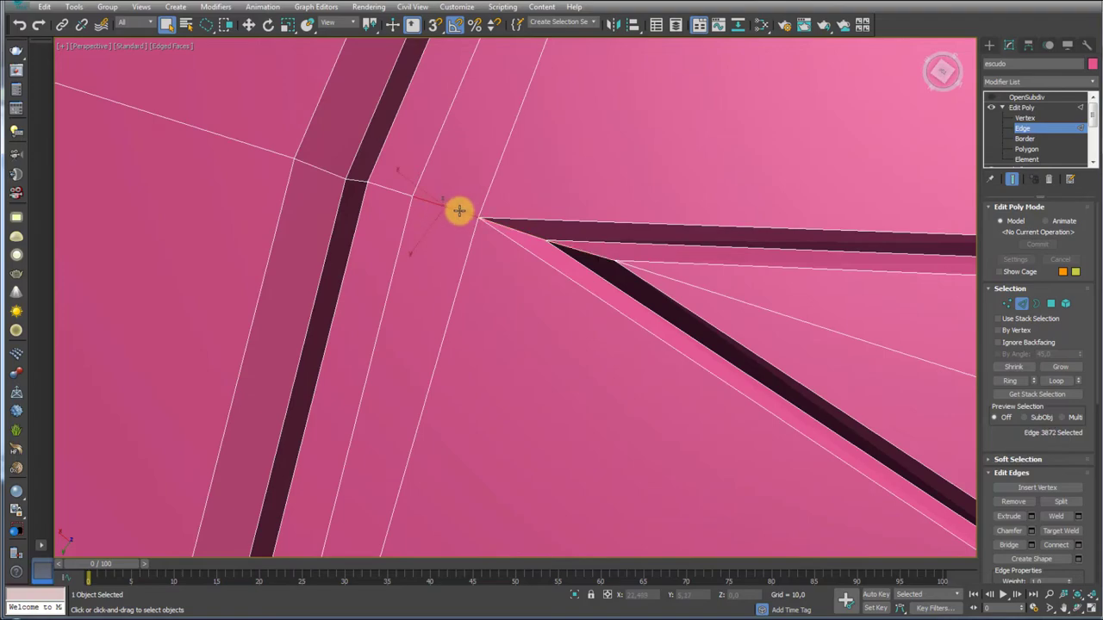
pyautogui.scroll(-5, 457, 212)
pyautogui.moveTo(500, 249); pyautogui.dragTo(455, 165, button='middle')
pyautogui.scroll(4, 571, 301)
pyautogui.scroll(4, 468, 278)
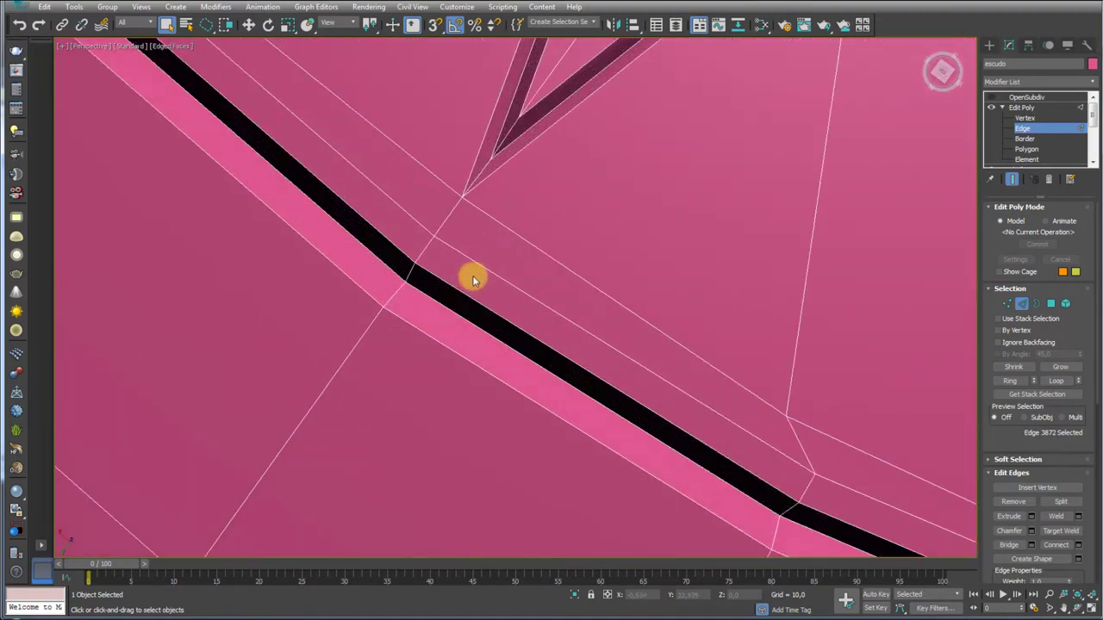
pyautogui.keyDown('ctrl'); pyautogui.click(455, 207); pyautogui.keyUp('ctrl')
pyautogui.scroll(-5, 352, 253)
pyautogui.scroll(3, 431, 244)
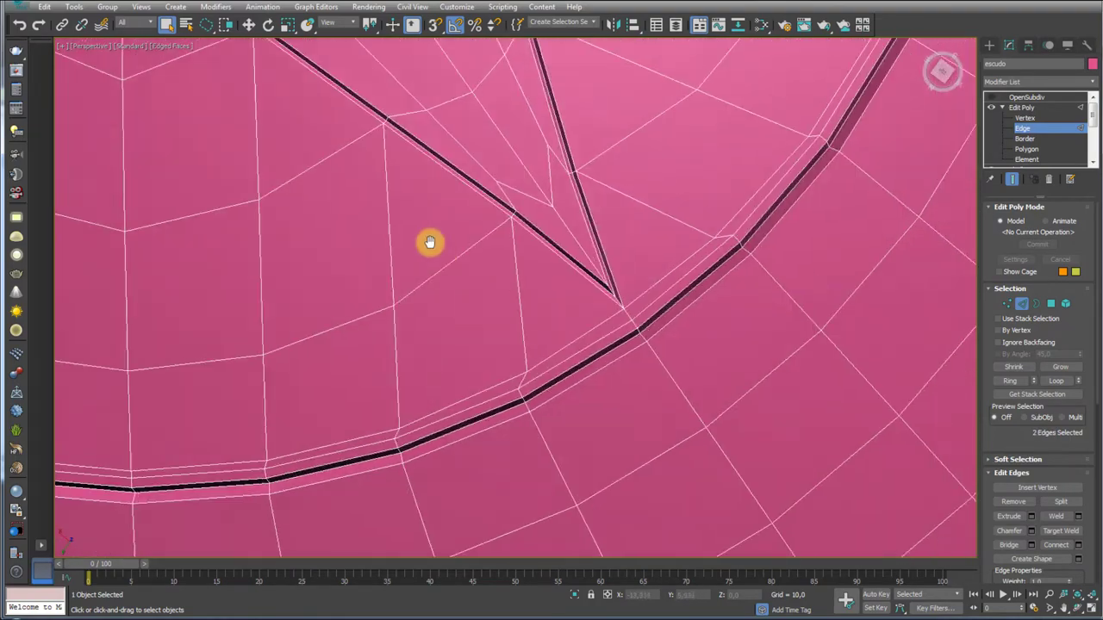
pyautogui.scroll(3, 529, 298)
pyautogui.scroll(2, 560, 362)
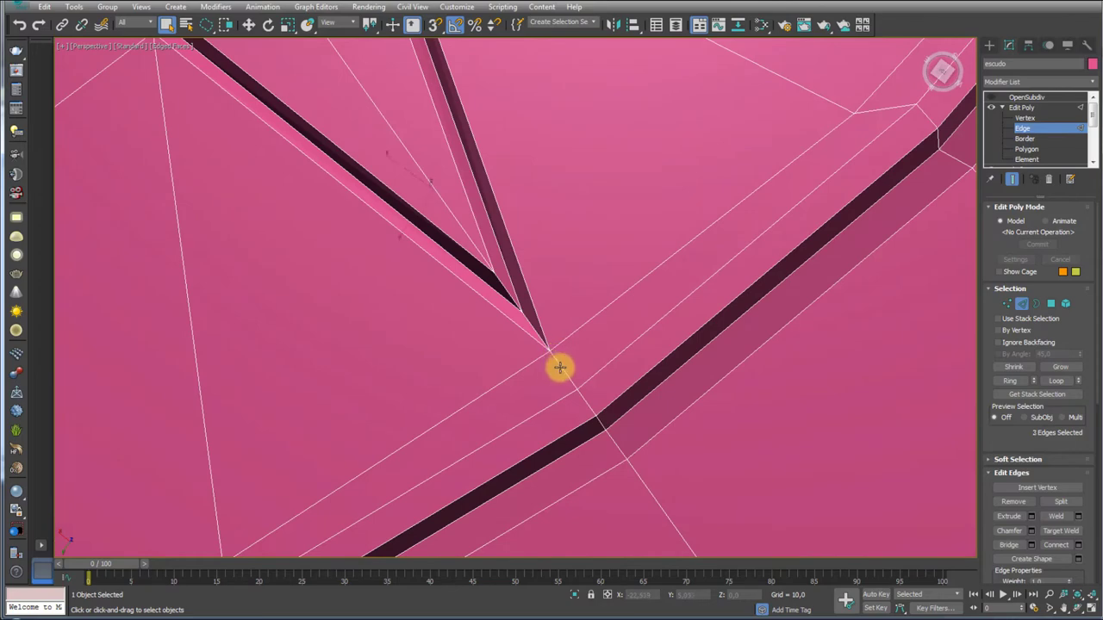
pyautogui.scroll(-4, 655, 285)
pyautogui.scroll(3, 750, 204)
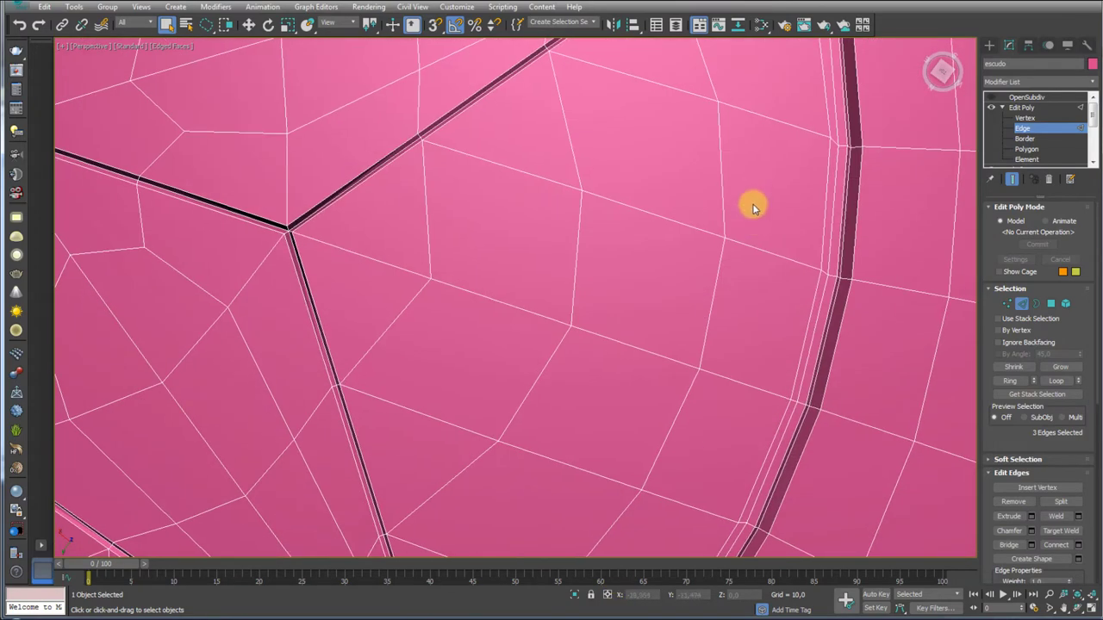
pyautogui.scroll(2, 747, 330)
pyautogui.scroll(2, 776, 212)
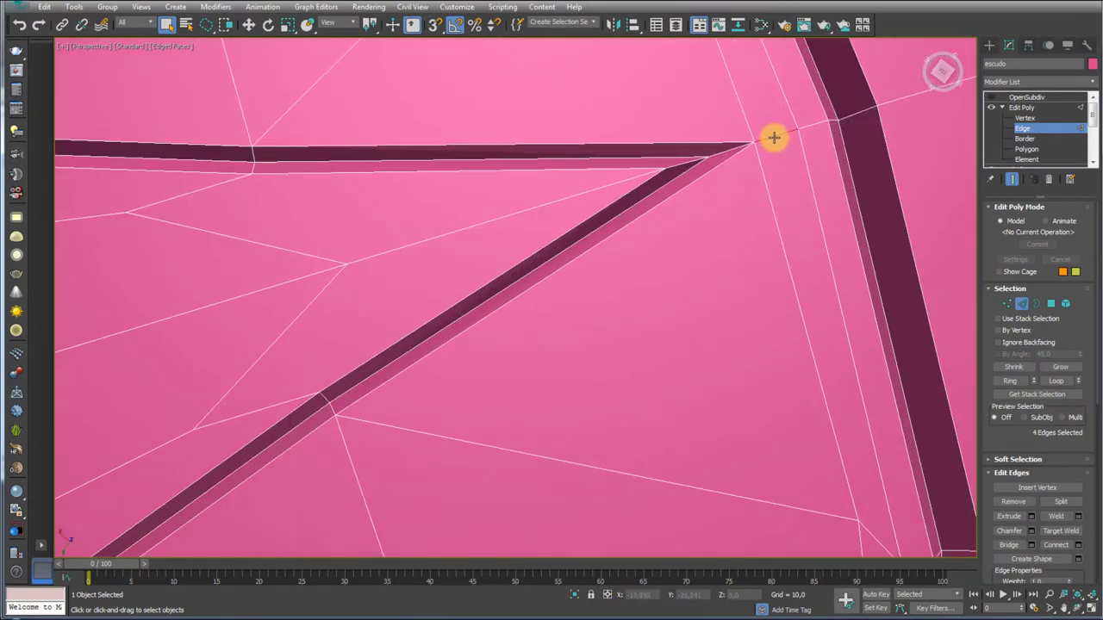
pyautogui.scroll(-3, 529, 247)
pyautogui.scroll(-2, 465, 239)
pyautogui.scroll(3, 494, 242)
pyautogui.scroll(2, 440, 231)
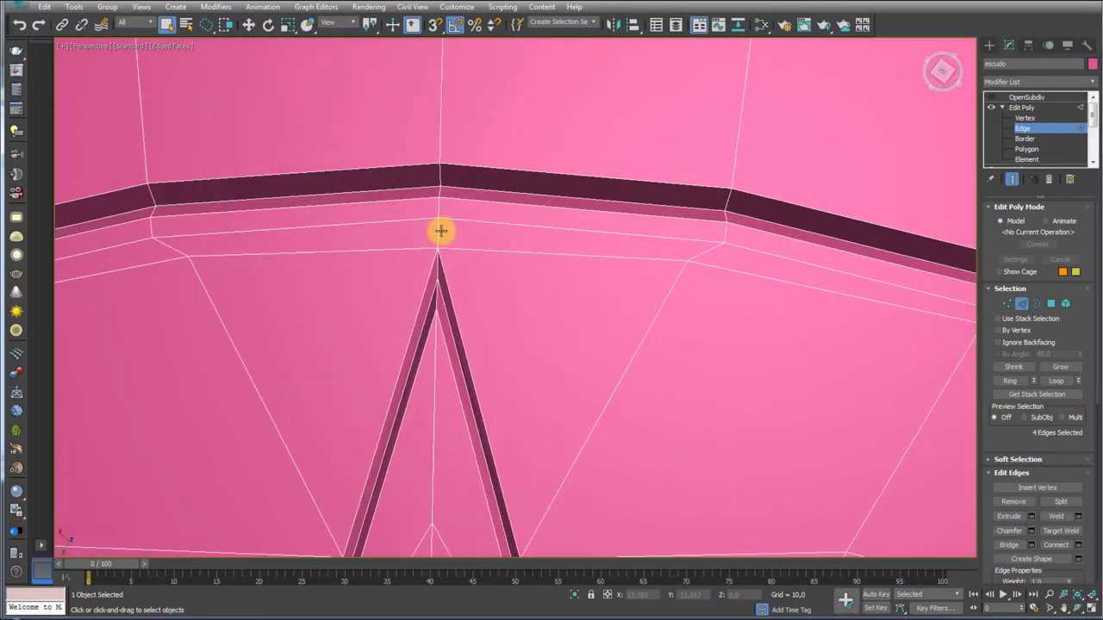
pyautogui.scroll(-3, 436, 235)
pyautogui.moveTo(485, 298); pyautogui.dragTo(647, 165, button='middle')
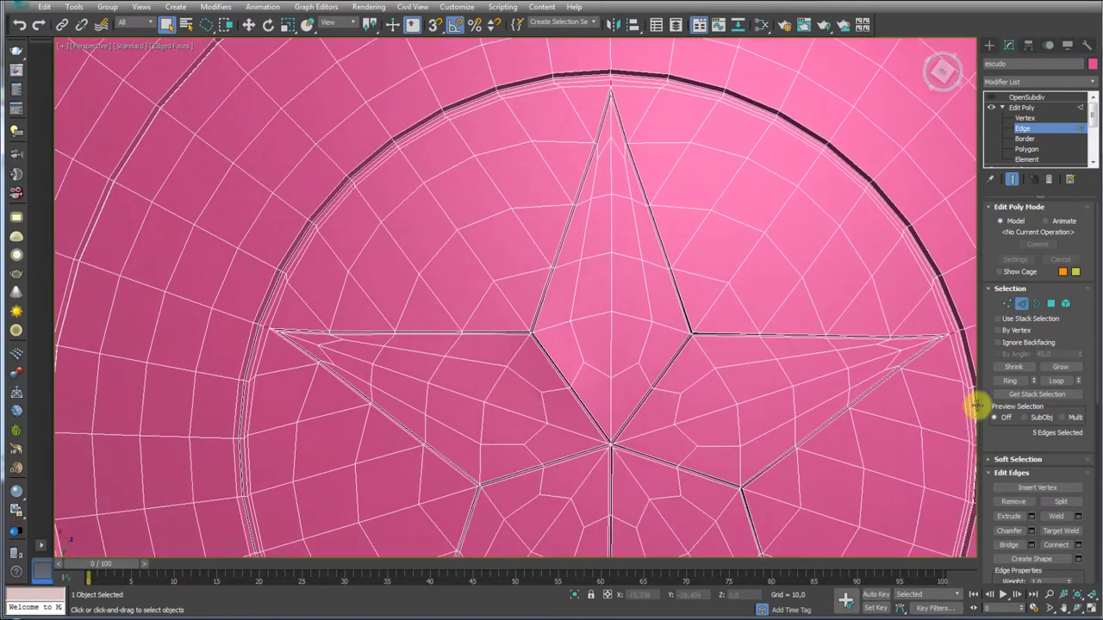
# Give the selected edges a 0.5 crease and return to the OpenSubdiv-smoothed view
pyautogui.moveTo(1015, 428); pyautogui.dragTo(1009, 290)
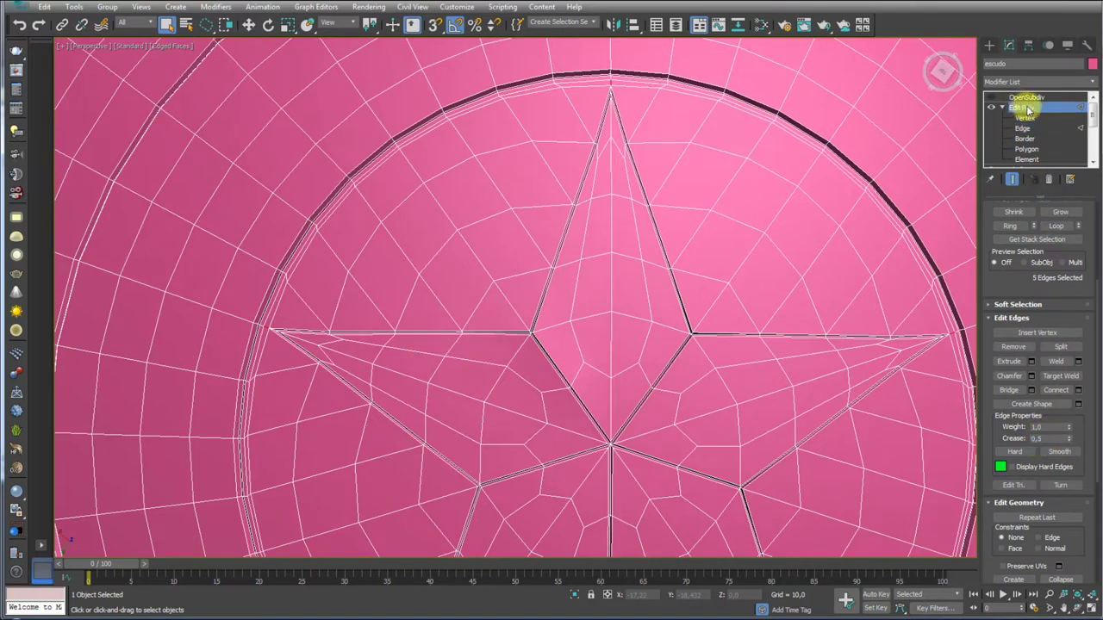
pyautogui.click(1021, 106)
pyautogui.click(1026, 98)
pyautogui.click(991, 101)
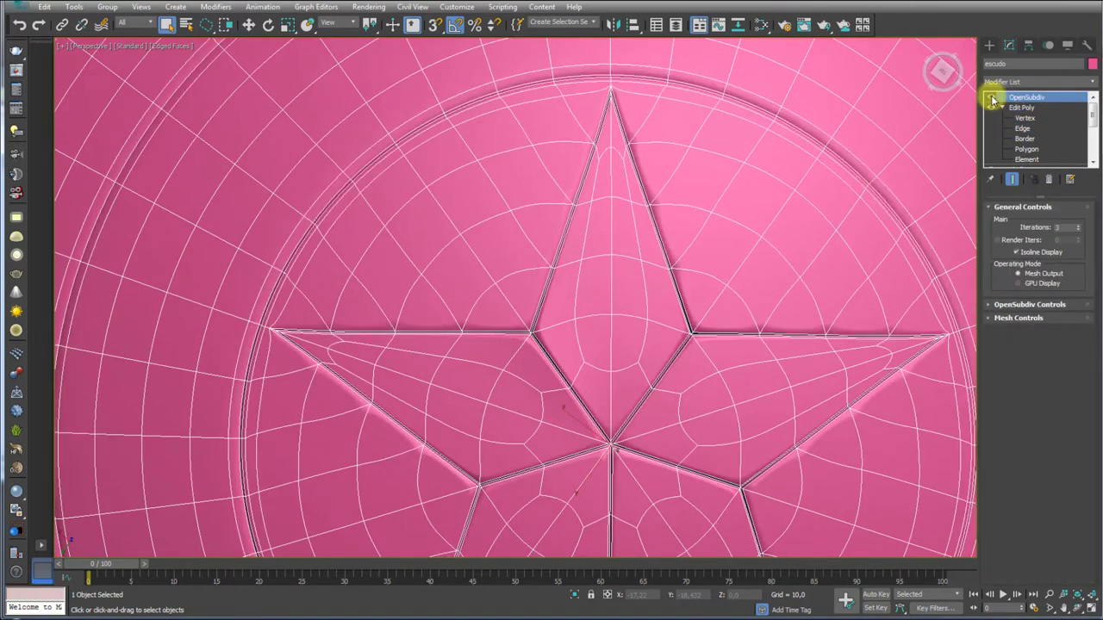
pyautogui.scroll(-3, 664, 319)
pyautogui.scroll(-3, 623, 241)
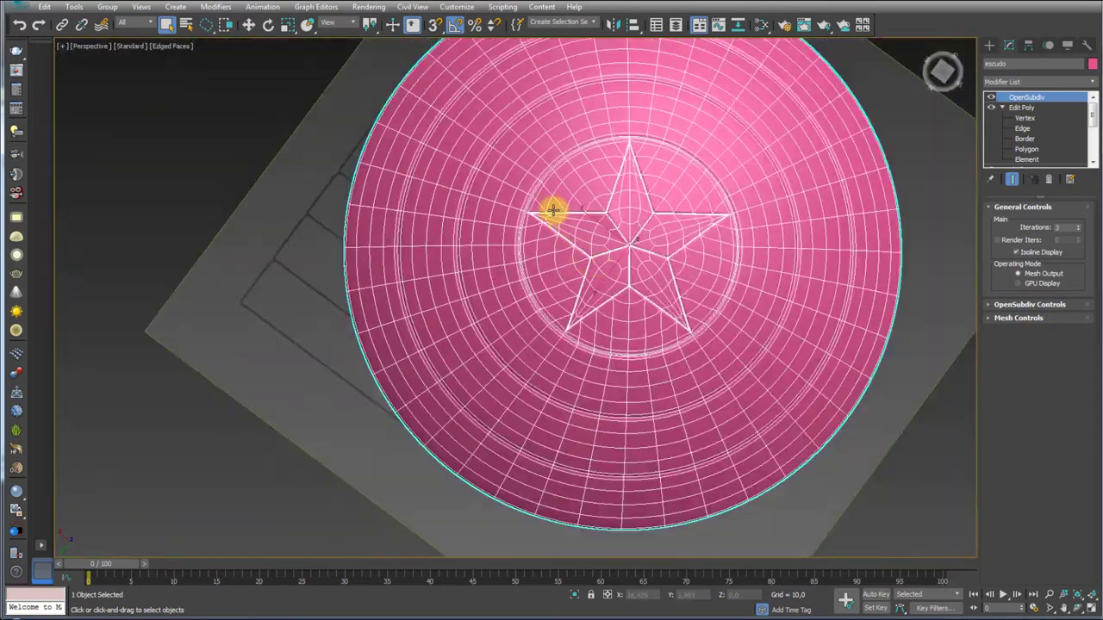
pyautogui.scroll(6, 554, 209)
pyautogui.scroll(-2, 517, 224)
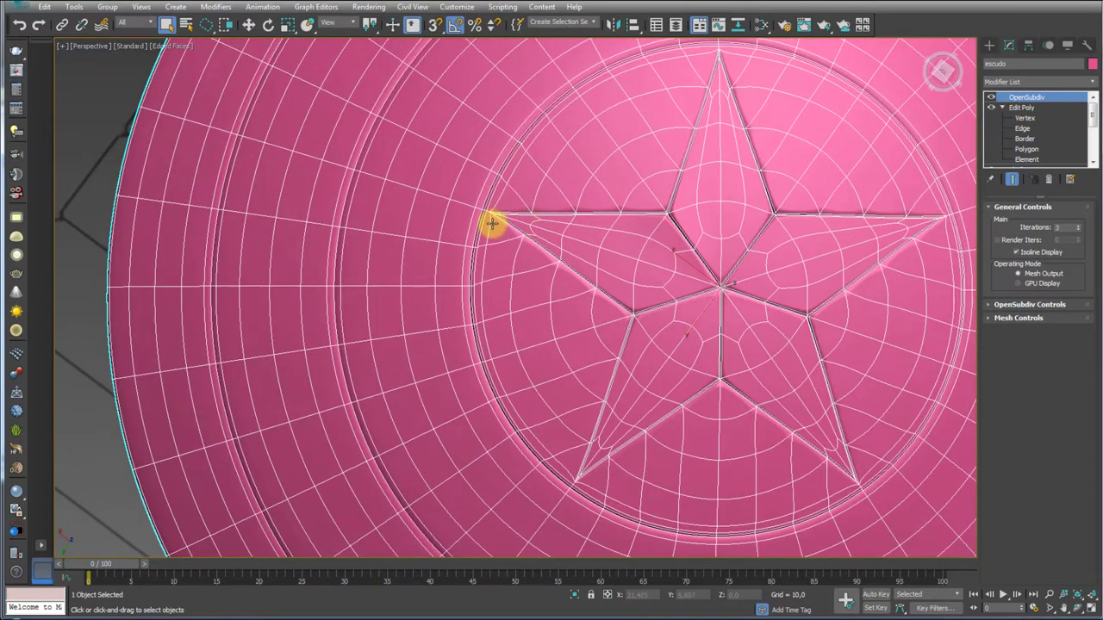
pyautogui.scroll(5, 496, 216)
pyautogui.scroll(-4, 500, 184)
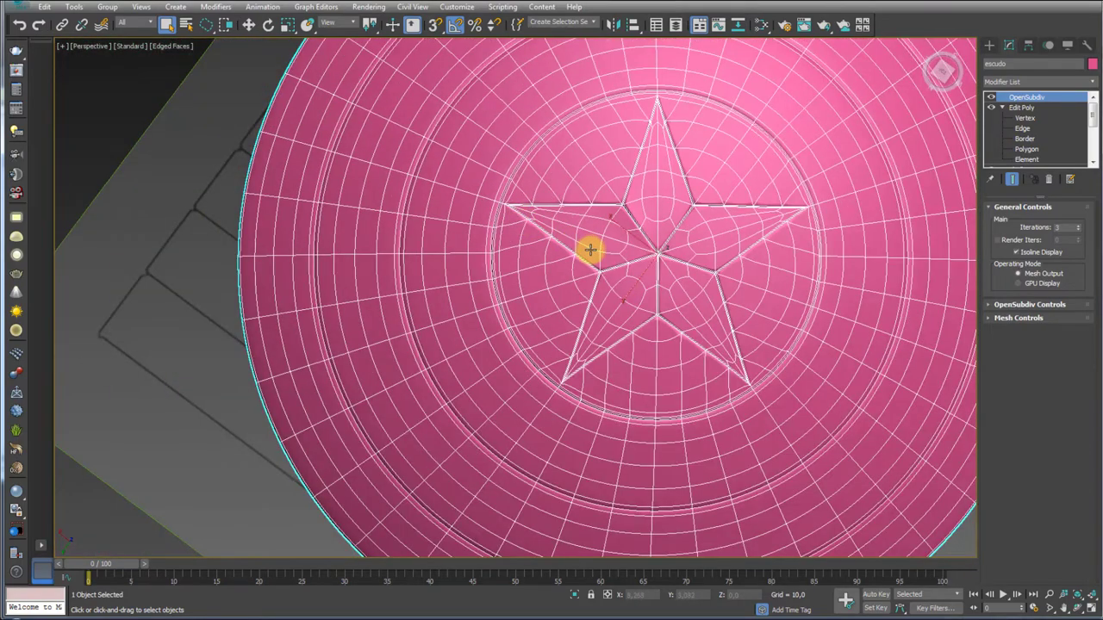
pyautogui.keyDown('alt'); pyautogui.moveTo(645, 274); pyautogui.dragTo(997, 98, button='middle'); pyautogui.keyUp('alt')
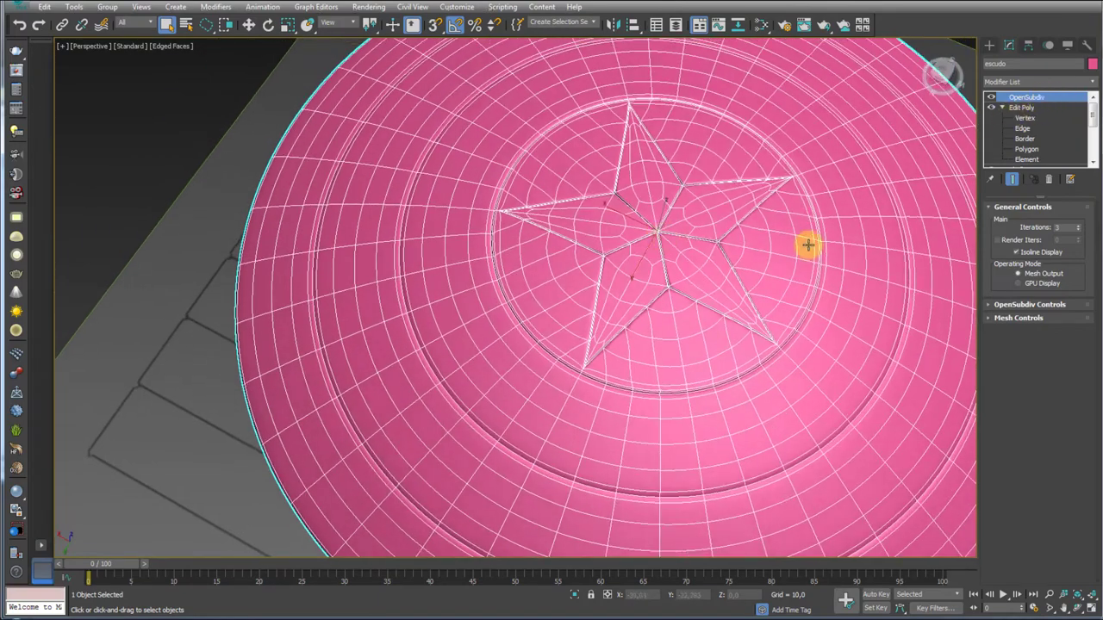
pyautogui.keyDown('alt'); pyautogui.moveTo(807, 244); pyautogui.dragTo(603, 295, button='middle'); pyautogui.keyUp('alt')
pyautogui.scroll(3, 637, 269)
pyautogui.scroll(-2, 642, 274)
pyautogui.scroll(-3, 647, 278)
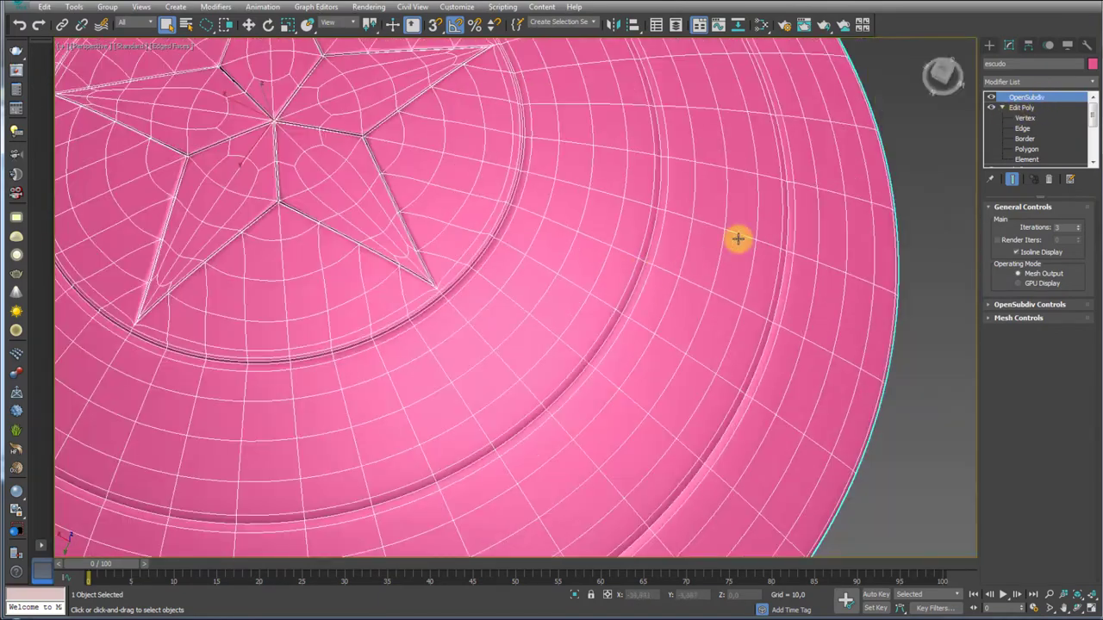
# Turn off OpenSubdiv and switch to Edit Poly edge level
pyautogui.click(991, 99)
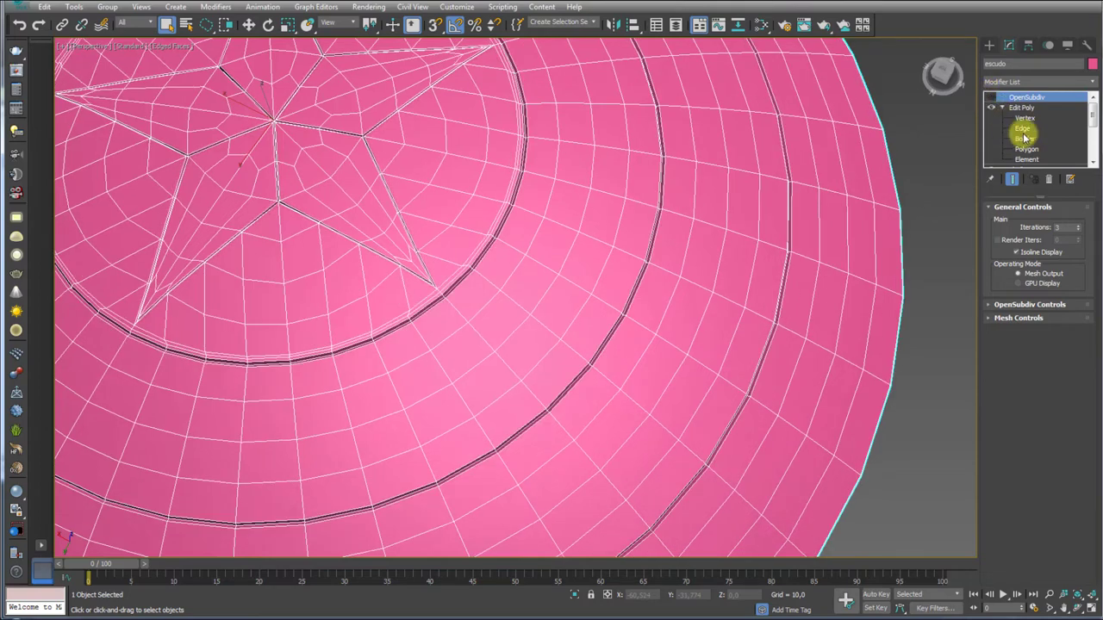
pyautogui.click(1021, 128)
pyautogui.scroll(4, 568, 213)
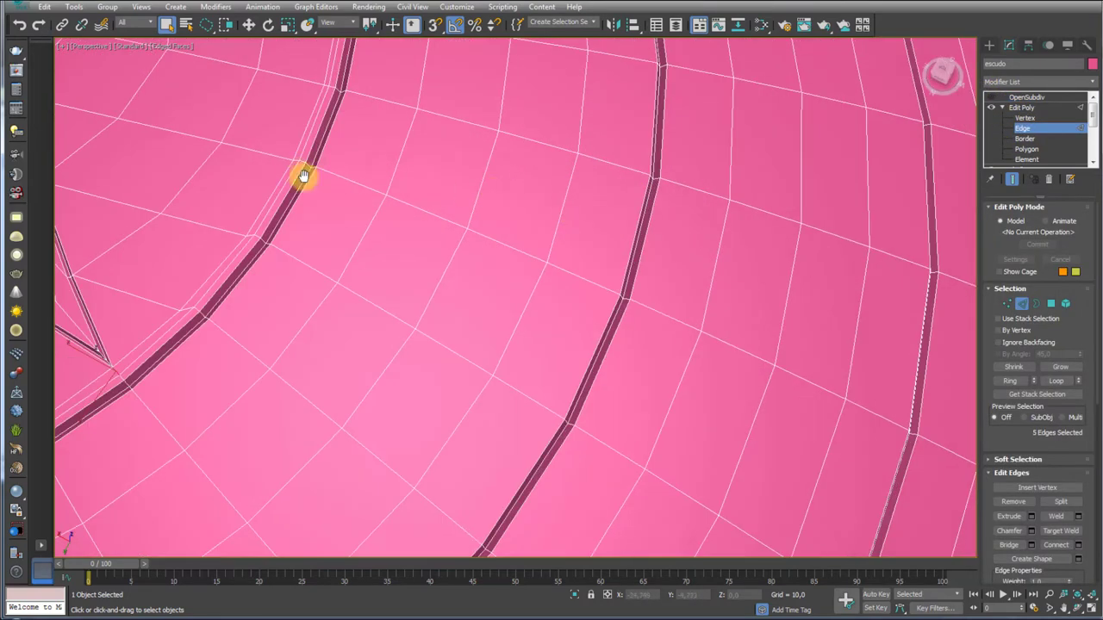
pyautogui.scroll(3, 423, 207)
pyautogui.scroll(2, 419, 201)
# Pick an edge on the rim groove, checking it around the shield
pyautogui.click(419, 201)
pyautogui.scroll(2, 685, 301)
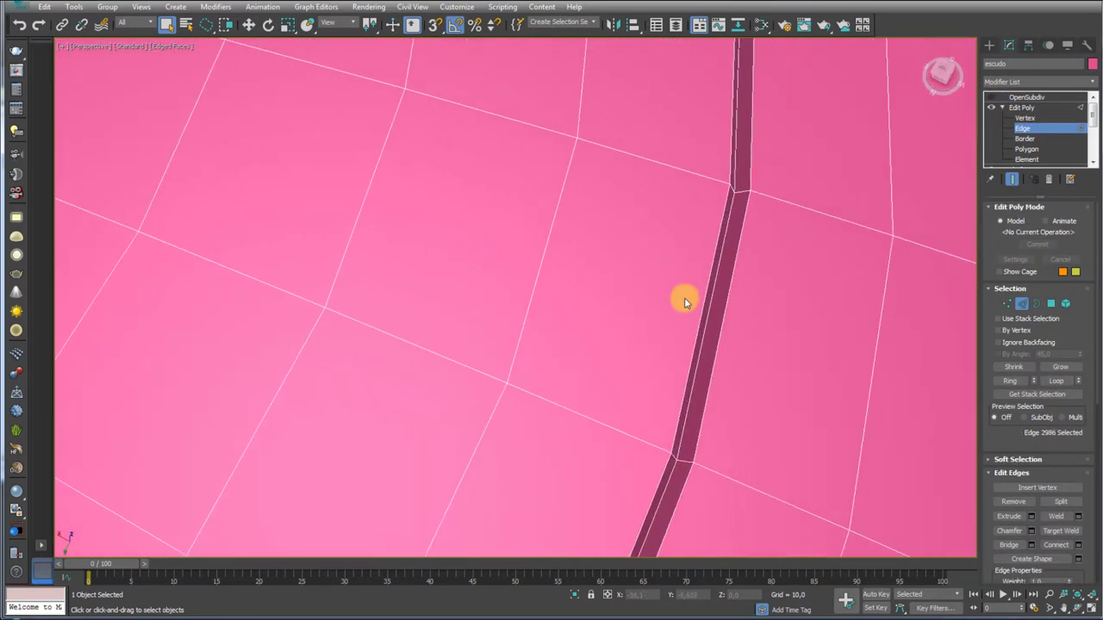
pyautogui.scroll(-2, 467, 256)
pyautogui.moveTo(468, 256); pyautogui.dragTo(645, 322, button='middle')
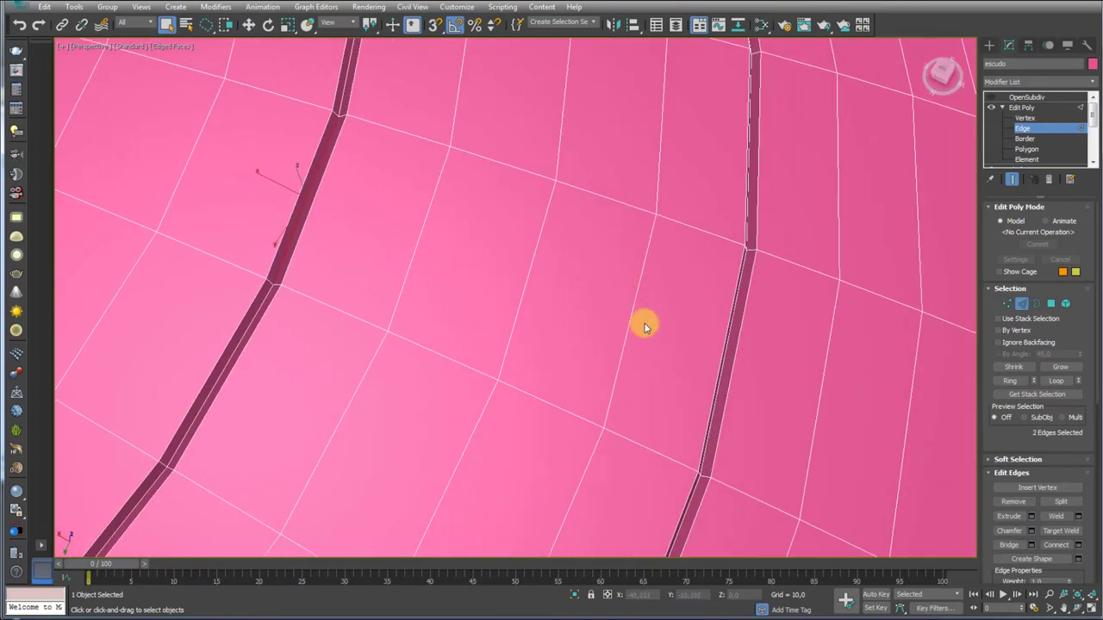
pyautogui.moveTo(736, 369); pyautogui.dragTo(426, 281, button='middle')
pyautogui.scroll(2, 392, 299)
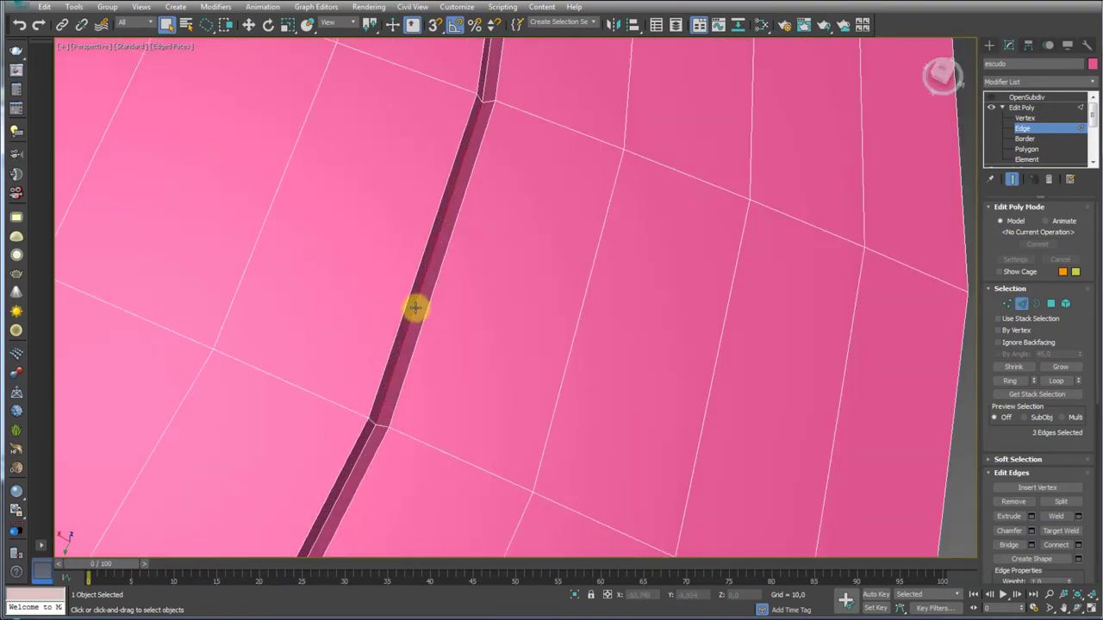
pyautogui.scroll(-3, 414, 308)
pyautogui.keyDown('alt'); pyautogui.moveTo(423, 327); pyautogui.dragTo(458, 206, button='middle'); pyautogui.keyUp('alt')
pyautogui.scroll(3, 433, 281)
pyautogui.scroll(1, 429, 250)
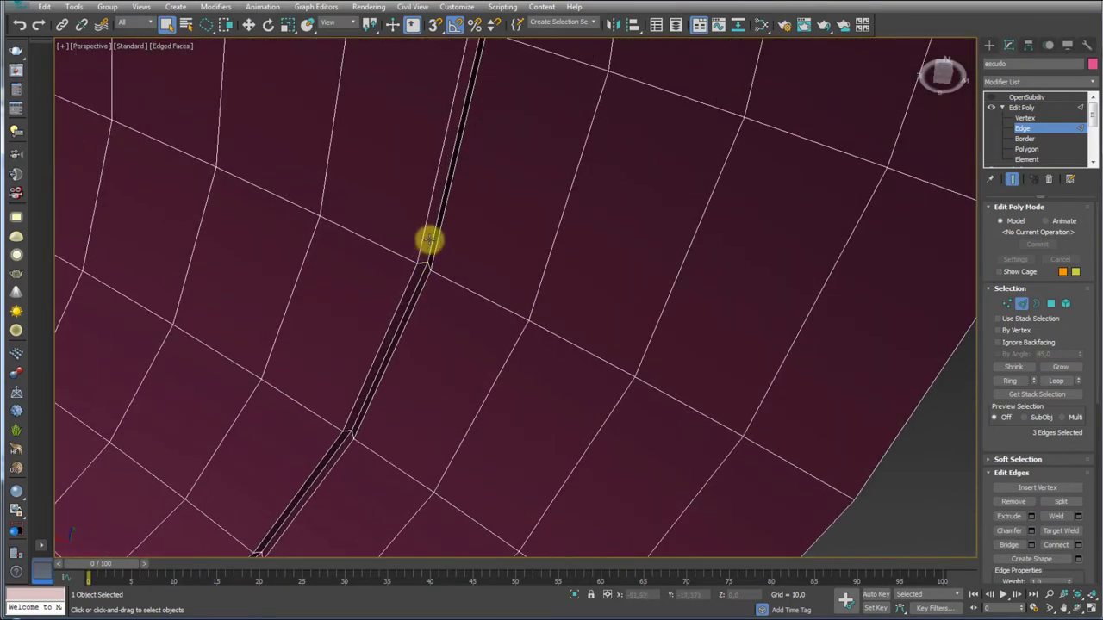
pyautogui.scroll(-2, 719, 365)
pyautogui.scroll(-3, 389, 229)
pyautogui.scroll(3, 456, 230)
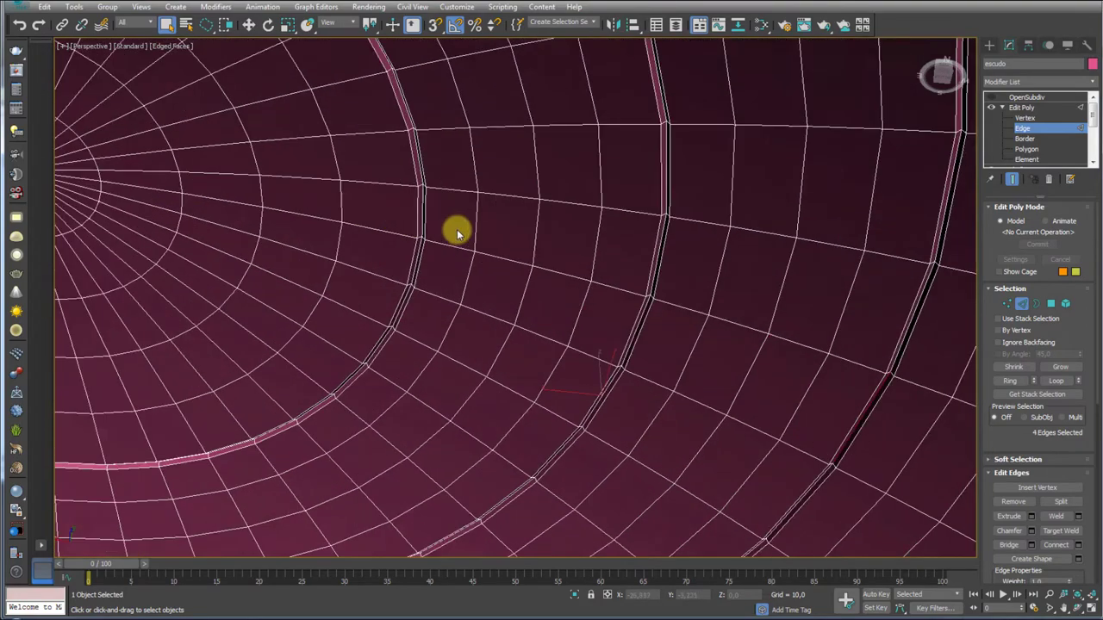
pyautogui.scroll(2, 415, 220)
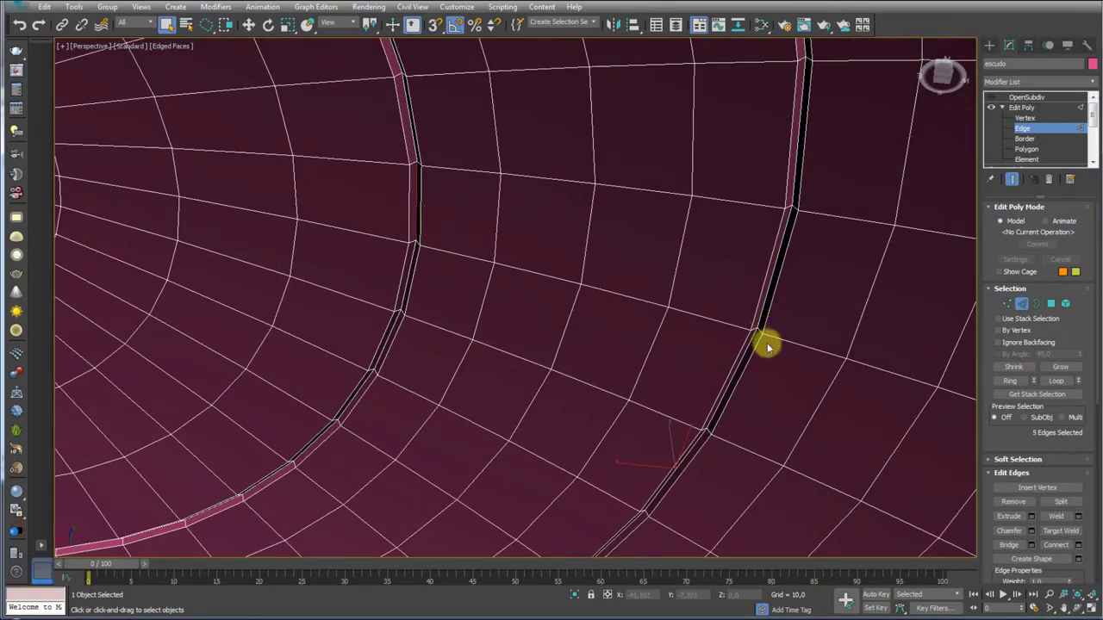
pyautogui.scroll(-3, 767, 345)
# Loop the selection into full ring-groove edge loops, adding another ring edge, for 240 edges
pyautogui.click(1056, 380)
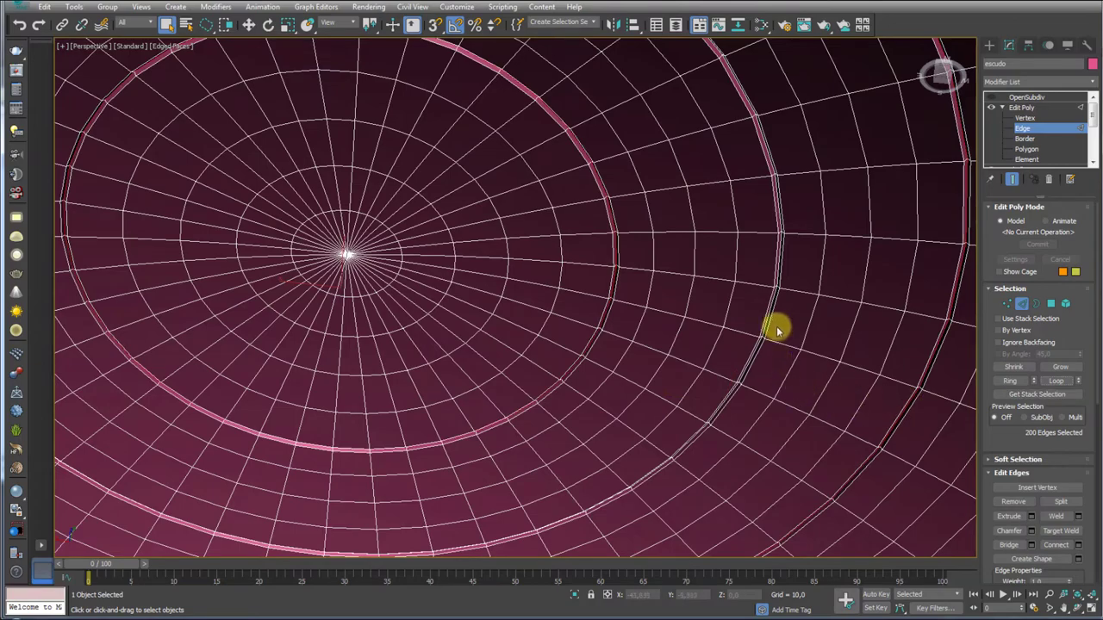
pyautogui.scroll(4, 777, 330)
pyautogui.keyDown('ctrl'); pyautogui.click(741, 294); pyautogui.keyUp('ctrl')
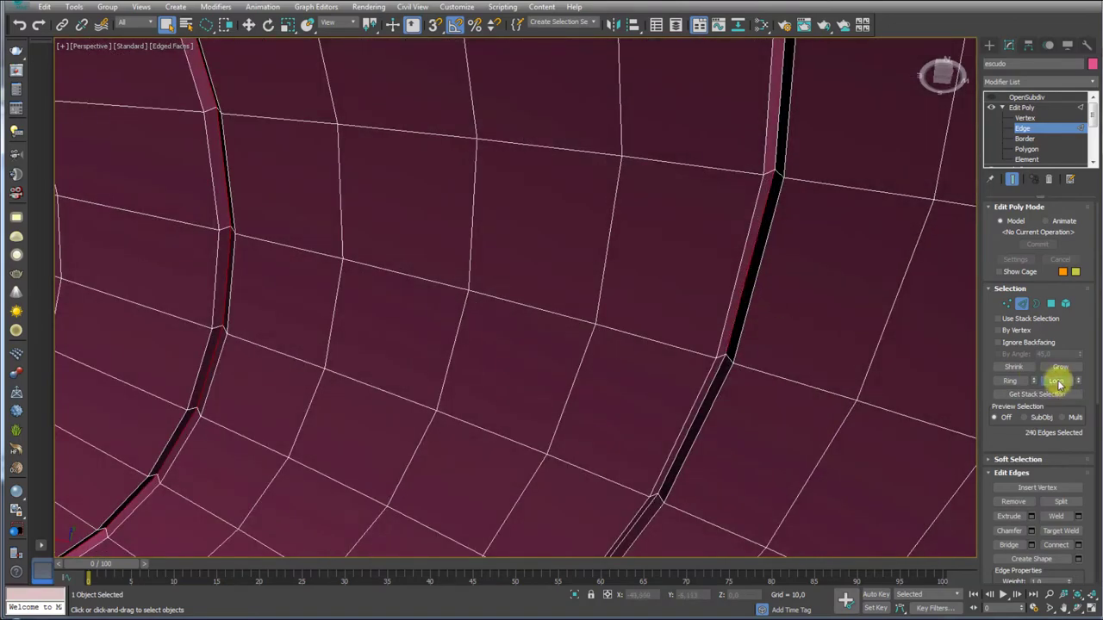
pyautogui.scroll(-3, 677, 336)
pyautogui.scroll(-3, 709, 270)
pyautogui.scroll(-3, 709, 263)
# Check the ring selection as faces, set a 0.7 crease on the 480 edges, and exit to Edit Poly
pyautogui.moveTo(709, 264)
pyautogui.keyDown('alt'); pyautogui.mouseDown(button='middle')
pyautogui.moveTo(731, 287)
pyautogui.moveTo(732, 320)
pyautogui.mouseUp(button='middle'); pyautogui.keyUp('alt')
pyautogui.scroll(5, 731, 320)
pyautogui.moveTo(1029, 443); pyautogui.dragTo(996, 273)
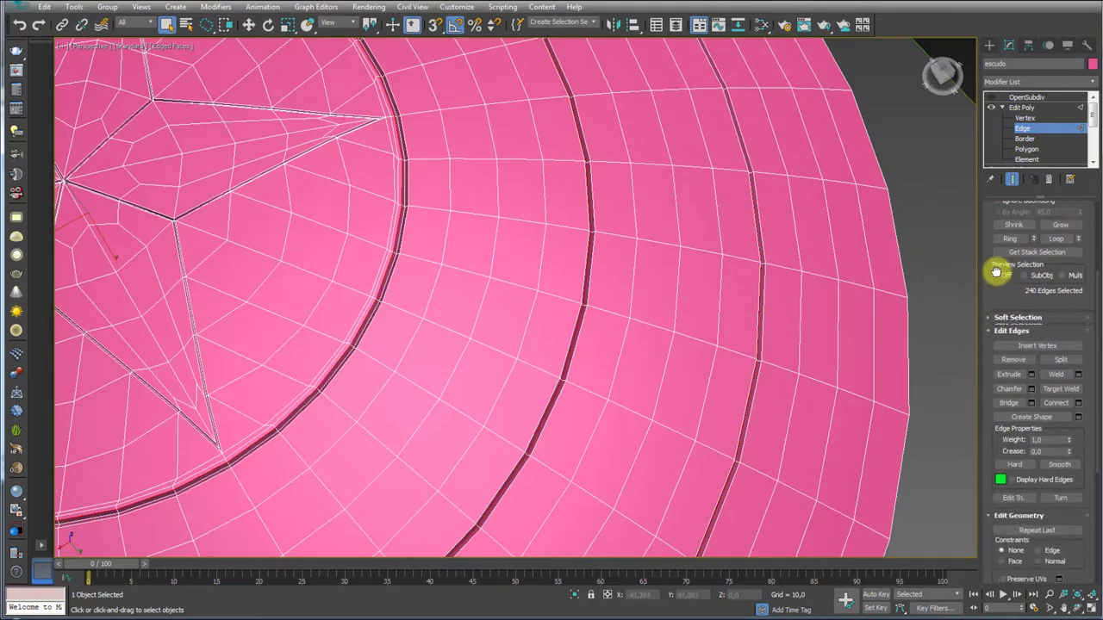
pyautogui.scroll(-2, 1026, 310)
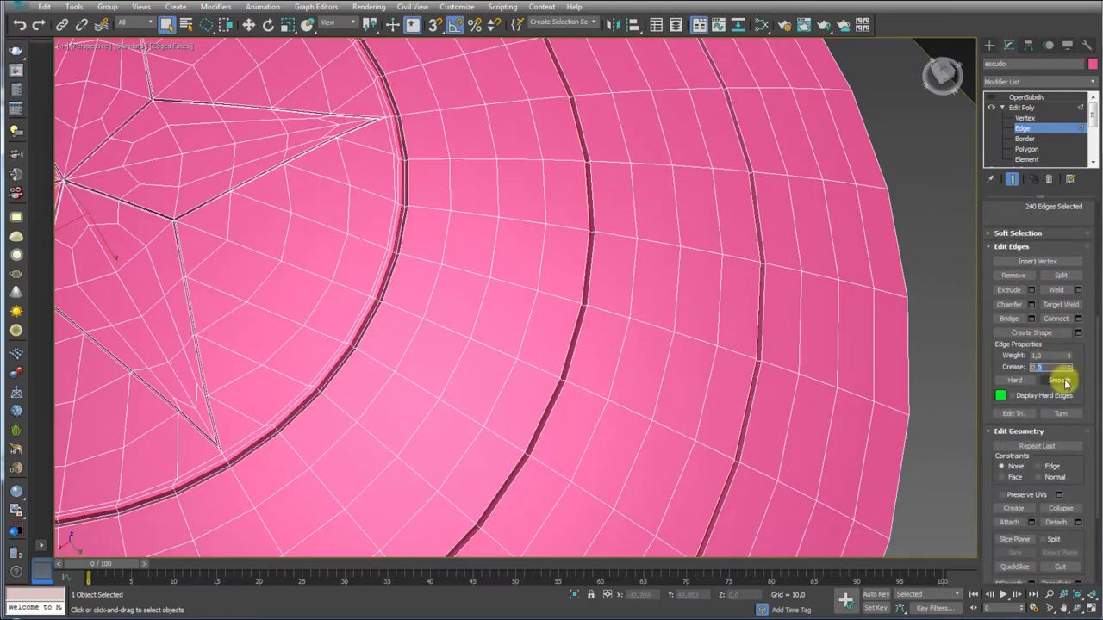
pyautogui.moveTo(758, 342)
pyautogui.keyDown('alt'); pyautogui.mouseDown(button='middle')
pyautogui.moveTo(744, 286)
pyautogui.moveTo(728, 281)
pyautogui.mouseUp(button='middle'); pyautogui.keyUp('alt')
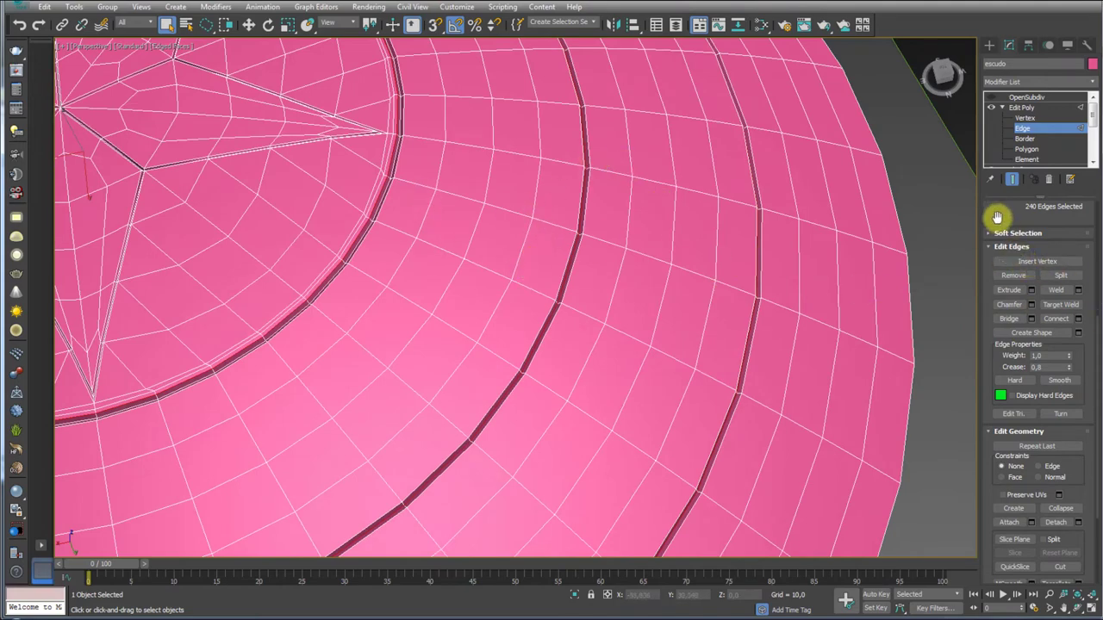
pyautogui.moveTo(997, 219); pyautogui.dragTo(999, 445)
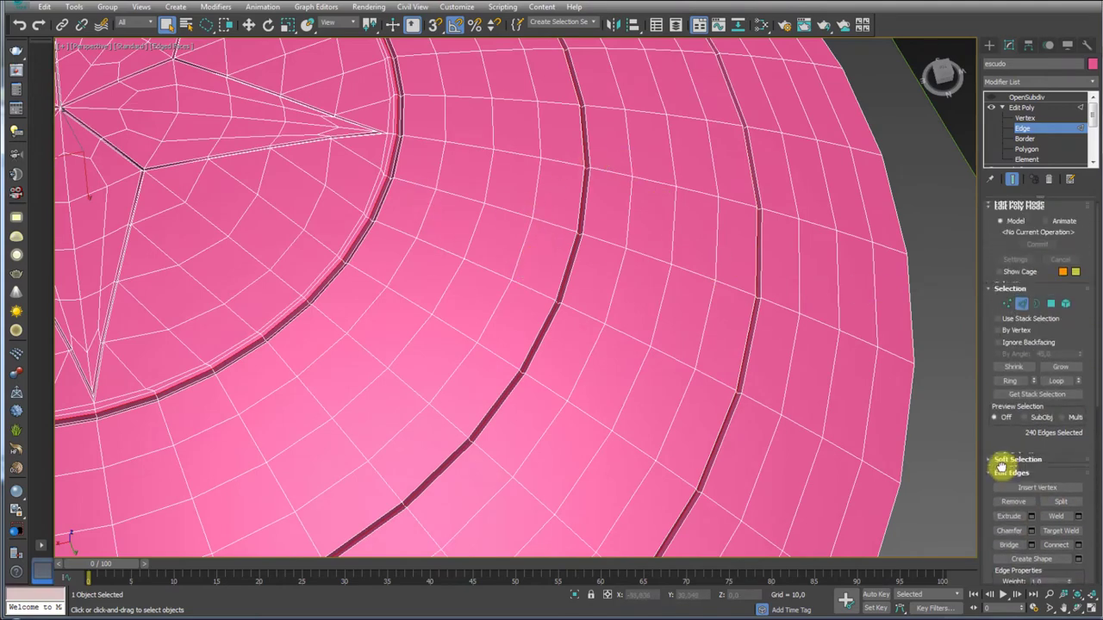
pyautogui.click(1052, 305)
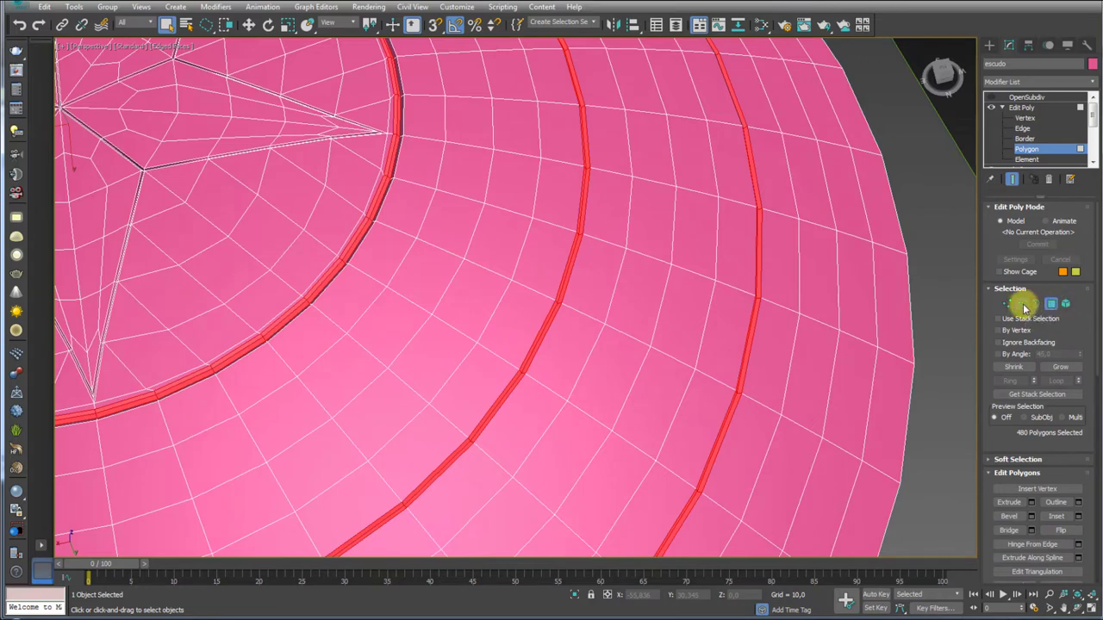
pyautogui.click(1023, 305)
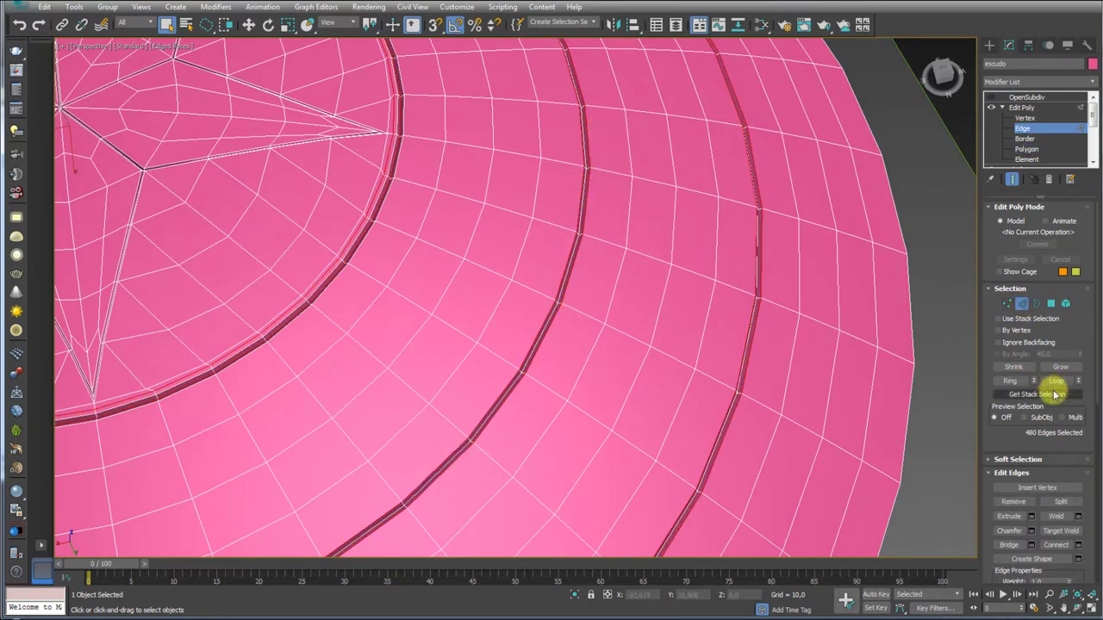
pyautogui.moveTo(1006, 431); pyautogui.dragTo(1012, 219)
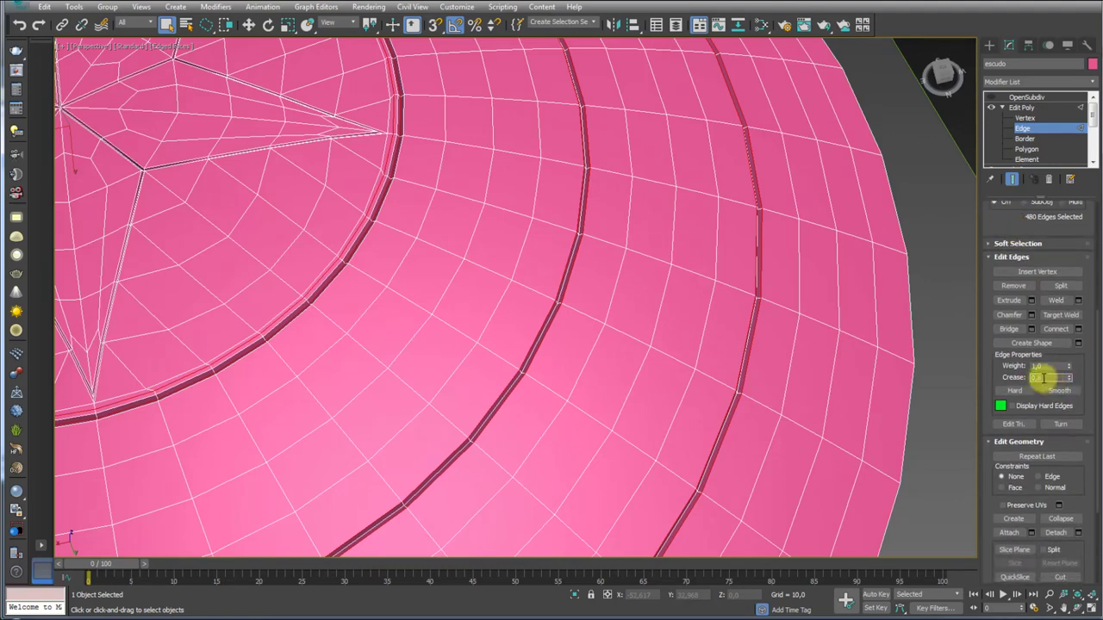
pyautogui.click(1027, 104)
# Show the OpenSubdiv result without edged faces, viewing it from top and side
pyautogui.click(1027, 97)
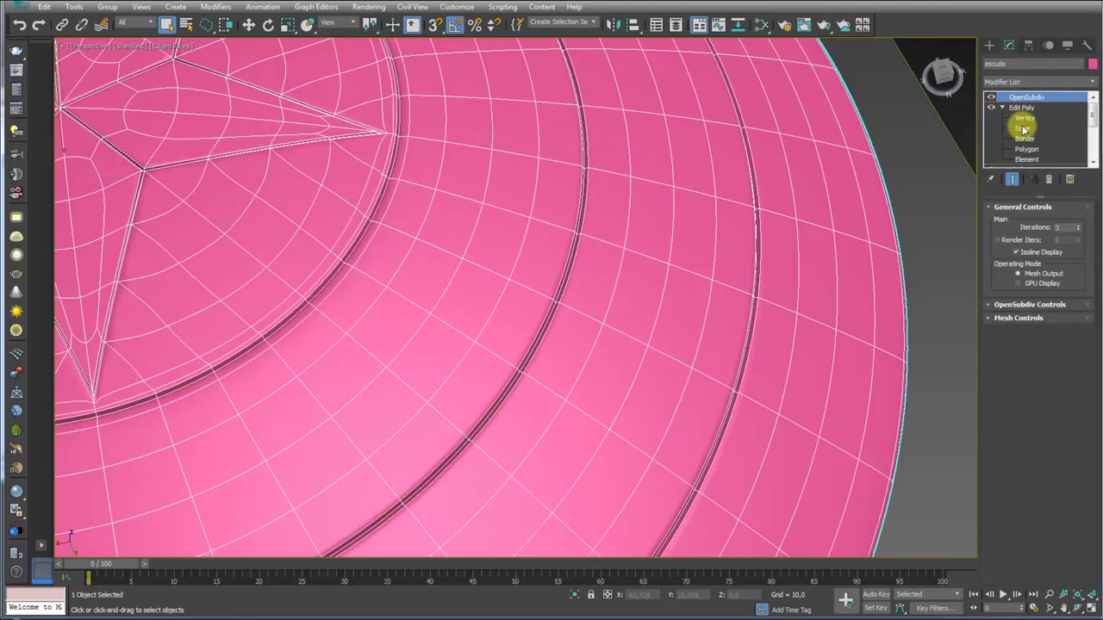
pyautogui.scroll(-5, 752, 204)
pyautogui.press('F4')
pyautogui.moveTo(712, 271)
pyautogui.keyDown('alt'); pyautogui.mouseDown(button='middle')
pyautogui.moveTo(719, 310)
pyautogui.moveTo(738, 268)
pyautogui.mouseUp(button='middle'); pyautogui.keyUp('alt')
pyautogui.scroll(-4, 645, 287)
pyautogui.moveTo(646, 287)
pyautogui.keyDown('alt'); pyautogui.mouseDown(button='middle')
pyautogui.moveTo(645, 460)
pyautogui.moveTo(664, 353)
pyautogui.moveTo(591, 319)
pyautogui.mouseUp(button='middle'); pyautogui.keyUp('alt')
pyautogui.scroll(3, 535, 312)
pyautogui.keyDown('alt'); pyautogui.moveTo(502, 308); pyautogui.dragTo(485, 341, button='middle'); pyautogui.keyUp('alt')
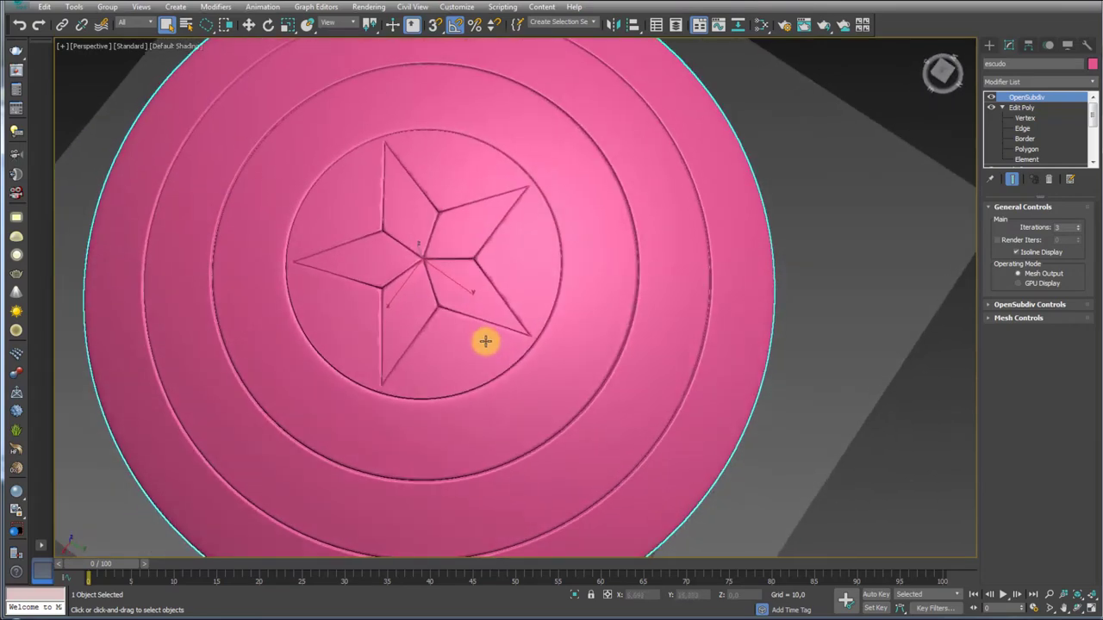
# Pan and orbit around the star's points to inspect the creased grooves
pyautogui.moveTo(378, 273); pyautogui.dragTo(520, 308, button='middle')
pyautogui.scroll(5, 485, 298)
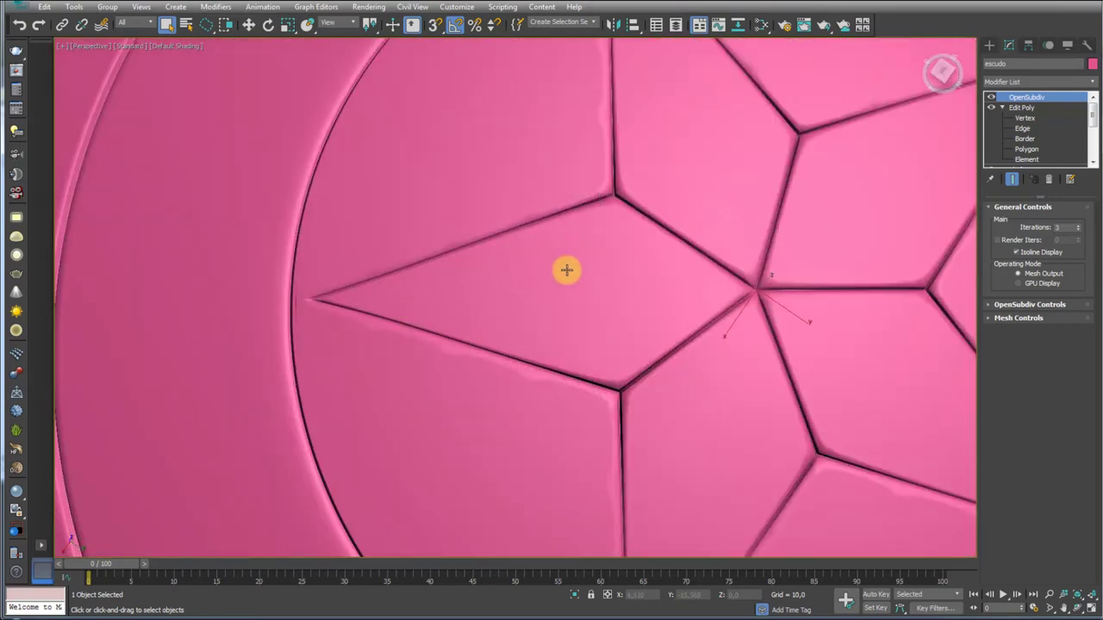
pyautogui.scroll(-3, 430, 234)
pyautogui.scroll(-2, 382, 254)
pyautogui.scroll(3, 512, 79)
pyautogui.scroll(-3, 512, 79)
pyautogui.keyDown('alt'); pyautogui.moveTo(512, 78); pyautogui.dragTo(583, 138, button='middle'); pyautogui.keyUp('alt')
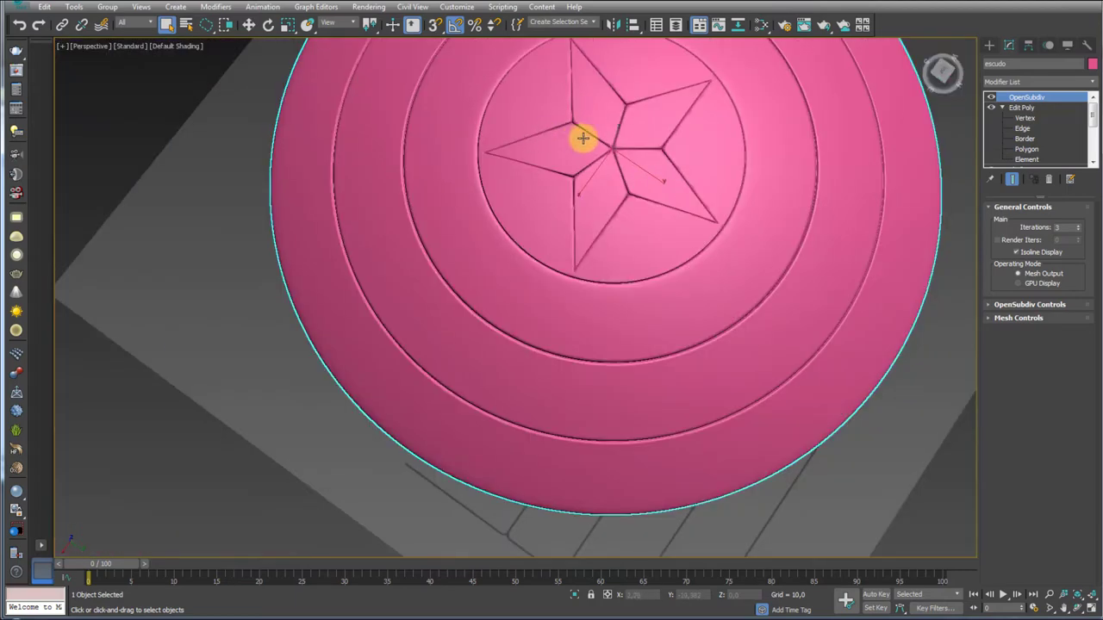
pyautogui.moveTo(915, 170); pyautogui.dragTo(837, 268, button='middle')
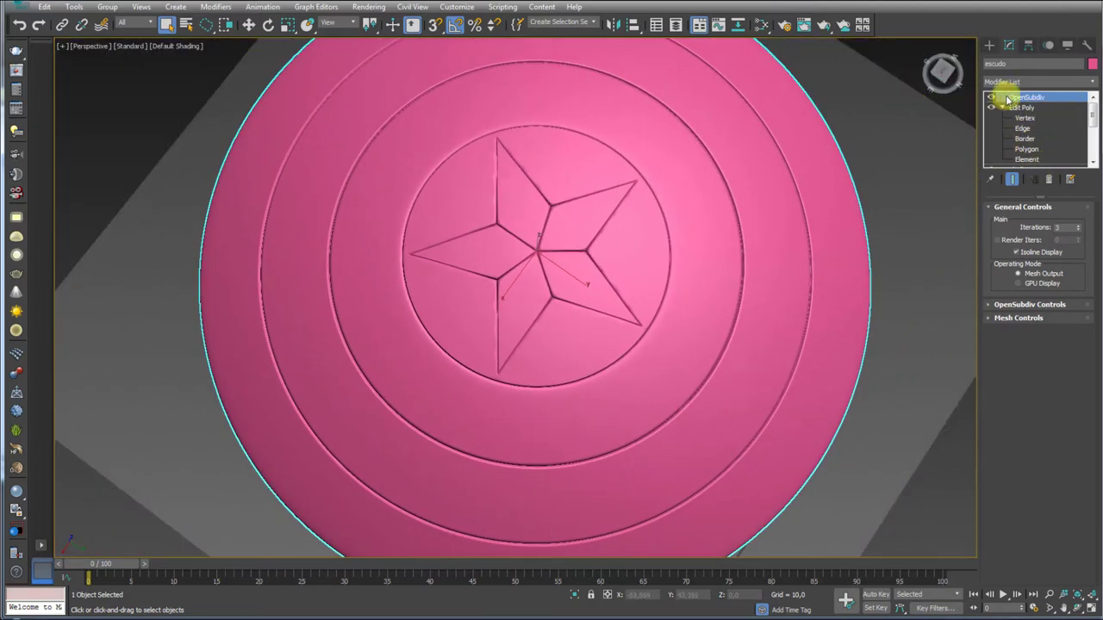
pyautogui.moveTo(730, 301)
pyautogui.keyDown('alt'); pyautogui.mouseDown(button='middle')
pyautogui.moveTo(697, 328)
pyautogui.moveTo(500, 268)
pyautogui.mouseUp(button='middle'); pyautogui.keyUp('alt')
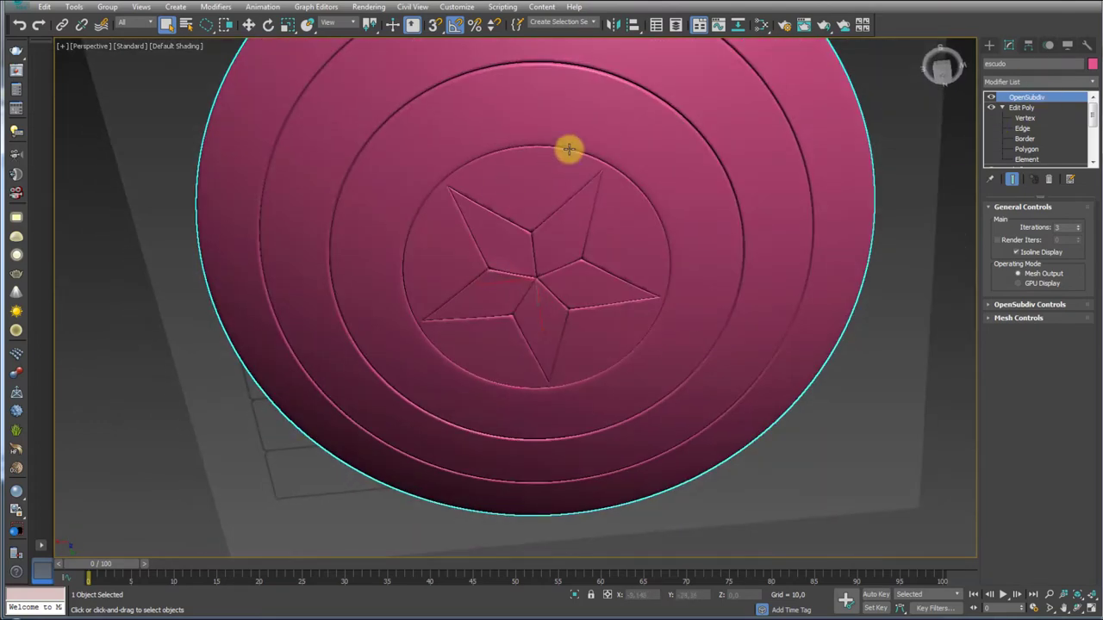
# Delete the OpenSubdiv modifier and add TurboSmooth to the shield instead
pyautogui.press('z')
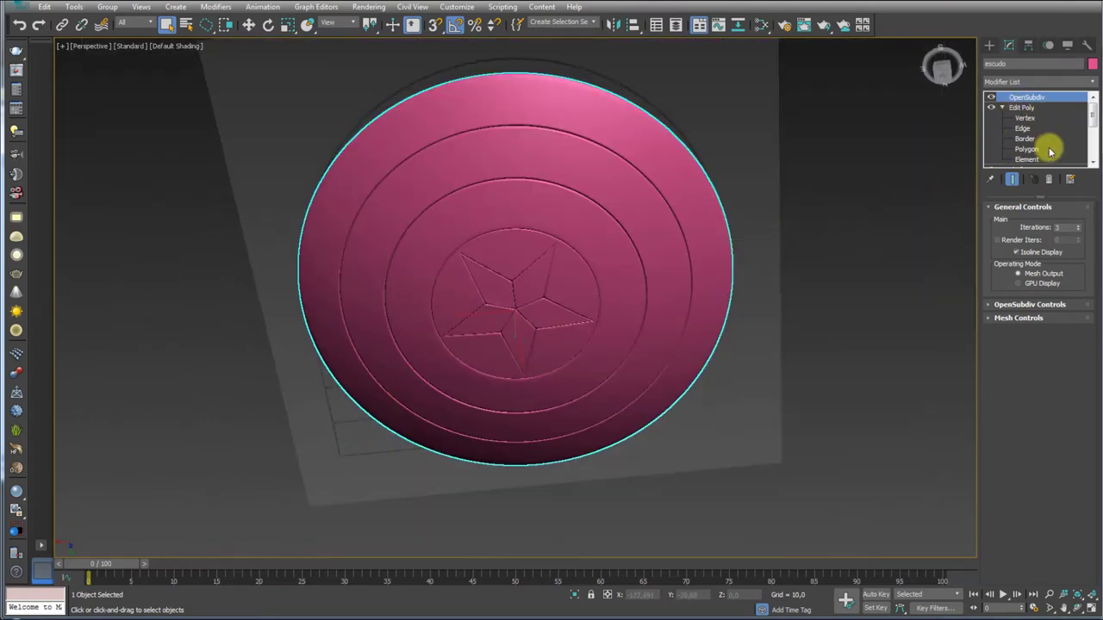
pyautogui.click(1050, 179)
pyautogui.keyDown('alt'); pyautogui.moveTo(795, 283); pyautogui.dragTo(899, 215, button='middle'); pyautogui.keyUp('alt')
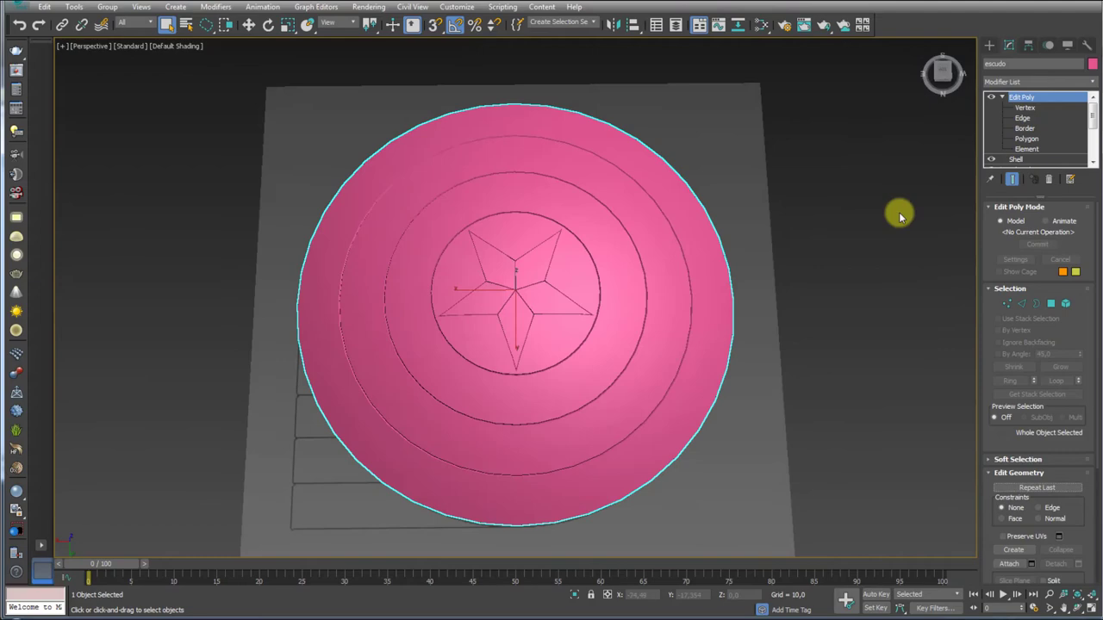
pyautogui.click(1093, 83)
pyautogui.moveTo(1091, 308); pyautogui.dragTo(1083, 485)
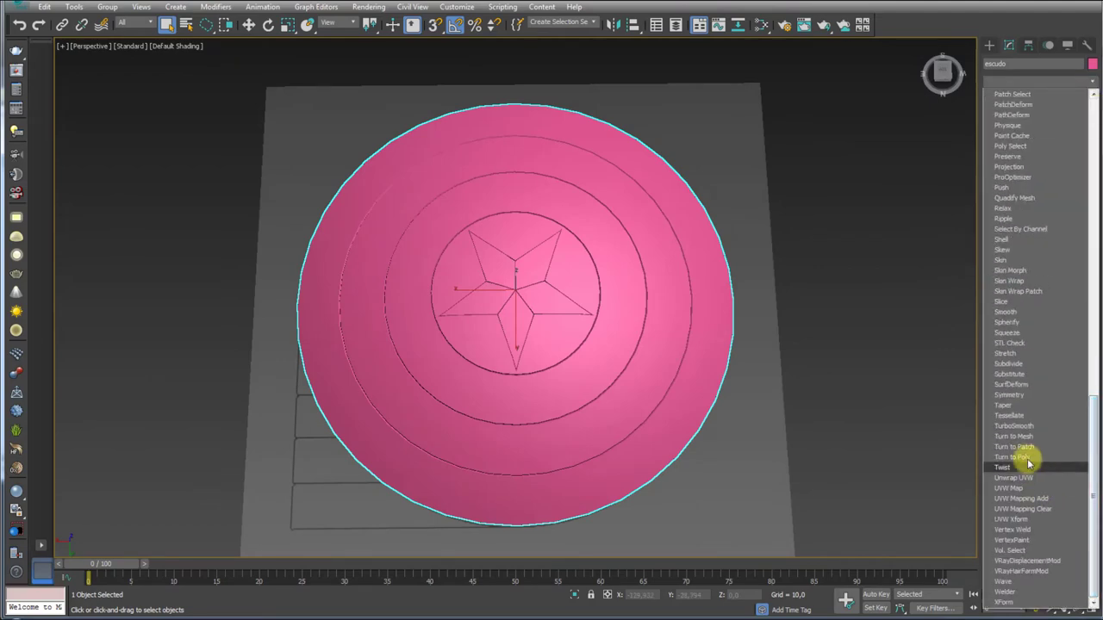
pyautogui.click(1014, 426)
# Turn on edged faces and enable TurboSmooth's Isoline Display to see the original edge loops
pyautogui.moveTo(541, 315)
pyautogui.keyDown('alt'); pyautogui.mouseDown(button='middle')
pyautogui.moveTo(546, 360)
pyautogui.moveTo(521, 293)
pyautogui.mouseUp(button='middle'); pyautogui.keyUp('alt')
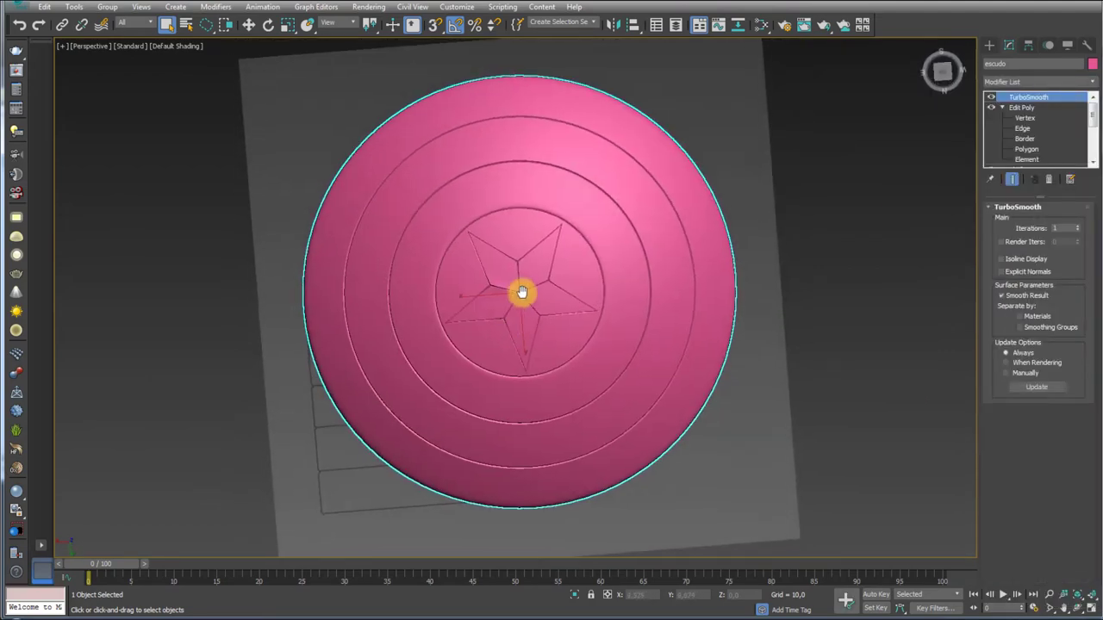
pyautogui.scroll(5, 521, 293)
pyautogui.press('F4')
pyautogui.keyDown('alt'); pyautogui.moveTo(729, 343); pyautogui.dragTo(732, 310, button='middle'); pyautogui.keyUp('alt')
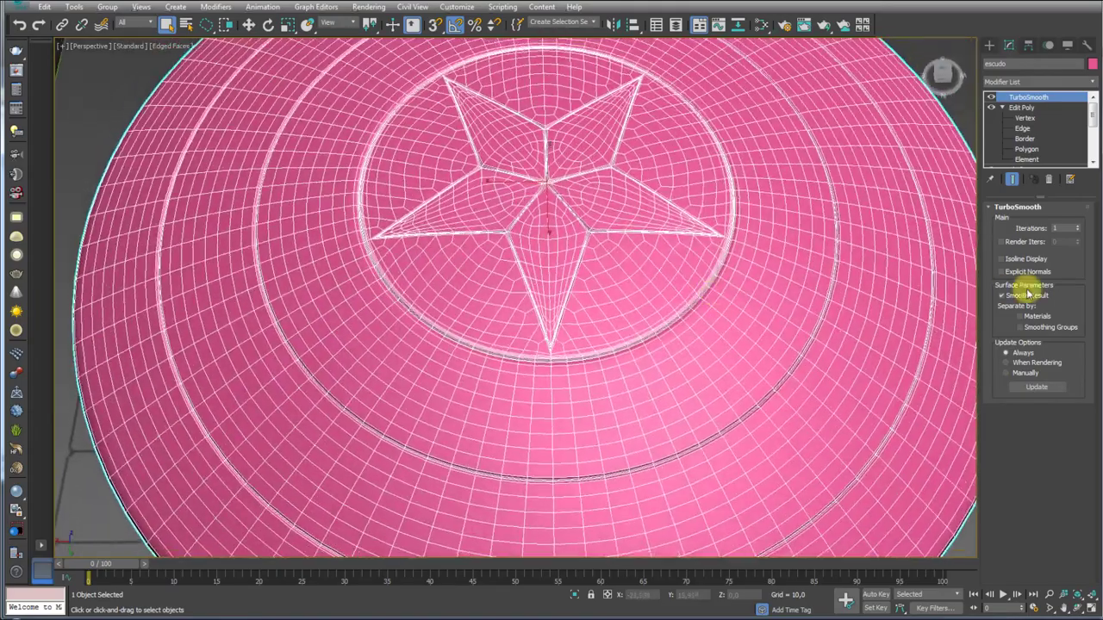
pyautogui.click(1008, 259)
pyautogui.scroll(-2, 660, 281)
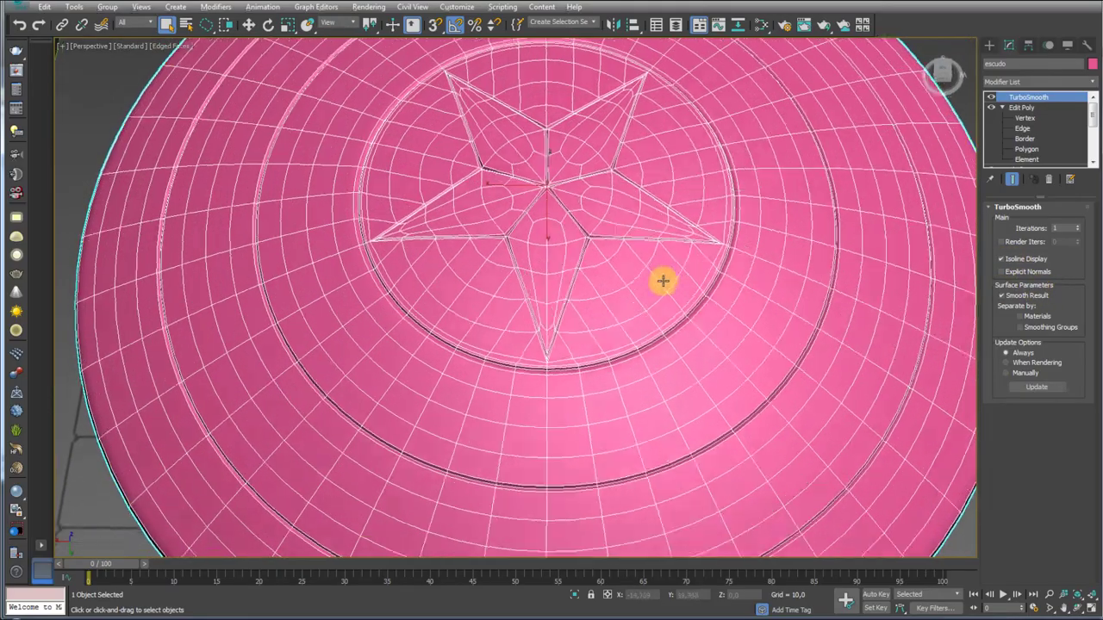
pyautogui.moveTo(660, 281)
pyautogui.keyDown('alt'); pyautogui.mouseDown(button='middle')
pyautogui.moveTo(655, 344)
pyautogui.moveTo(635, 276)
pyautogui.mouseUp(button='middle'); pyautogui.keyUp('alt')
pyautogui.scroll(-5, 518, 247)
pyautogui.scroll(-2, 518, 246)
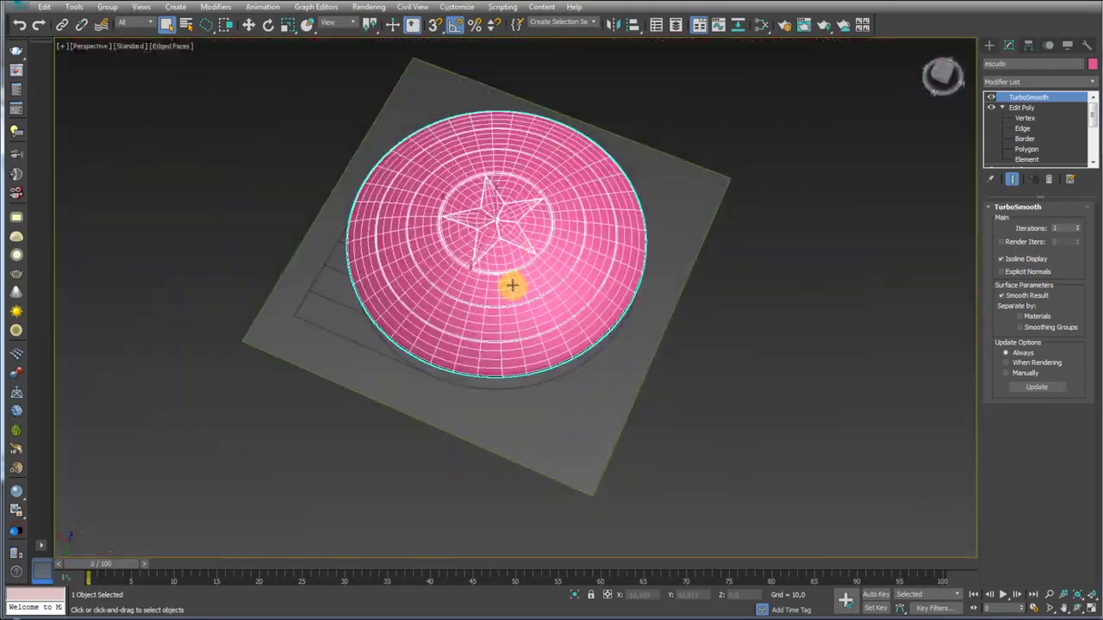
pyautogui.scroll(2, 512, 288)
pyautogui.scroll(3, 471, 135)
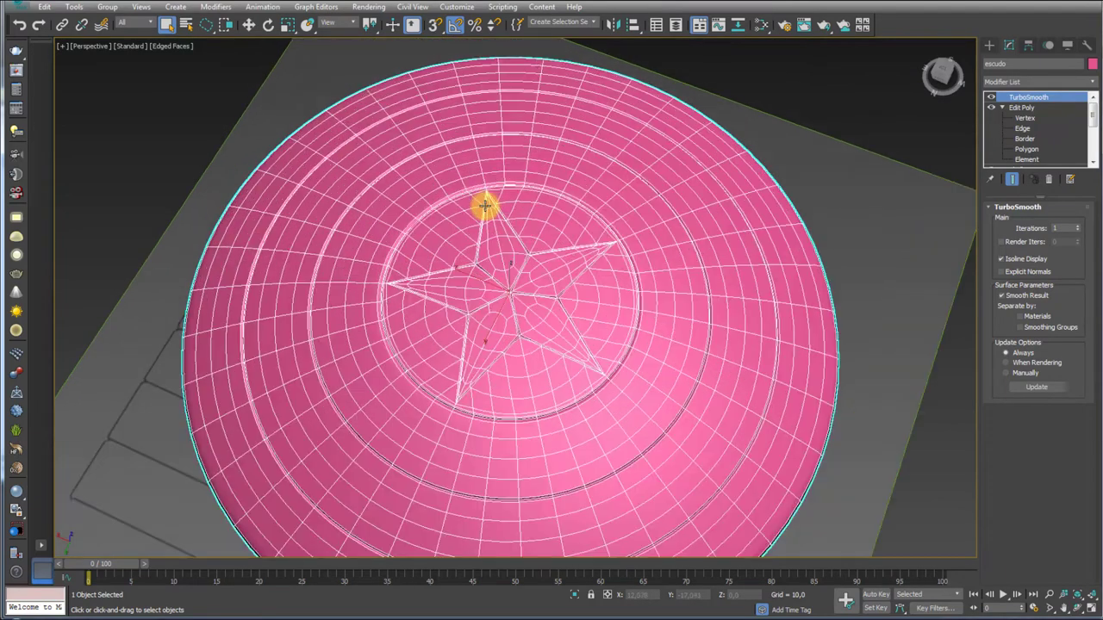
pyautogui.scroll(3, 485, 206)
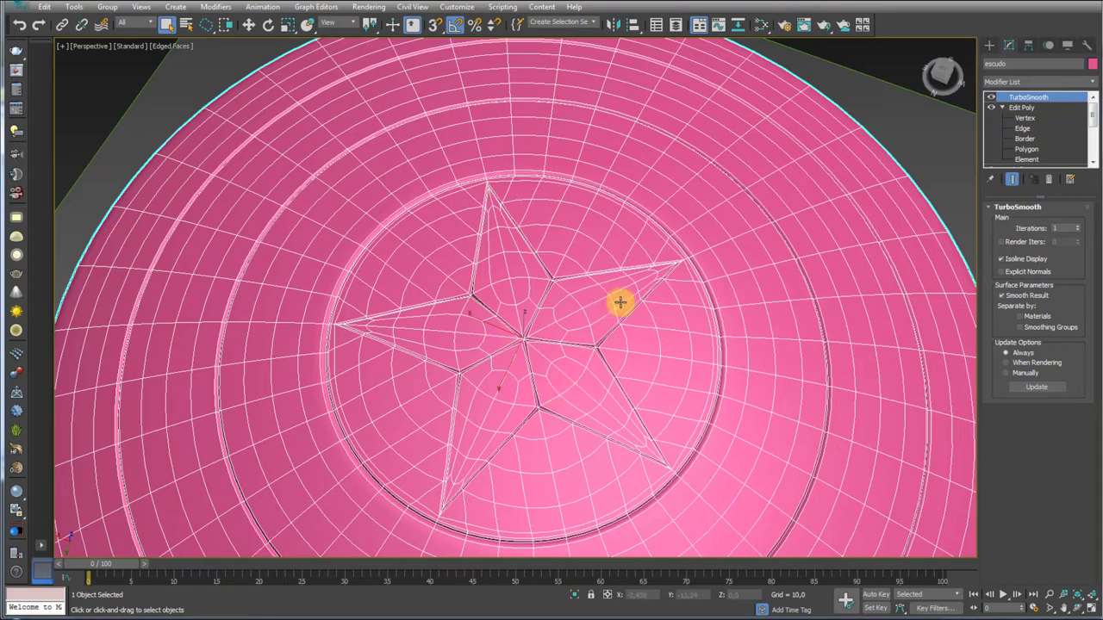
# Trace the edge flow from the star tips, then uncheck Isoline Display for the full wireframe
pyautogui.moveTo(658, 276); pyautogui.dragTo(901, 166)
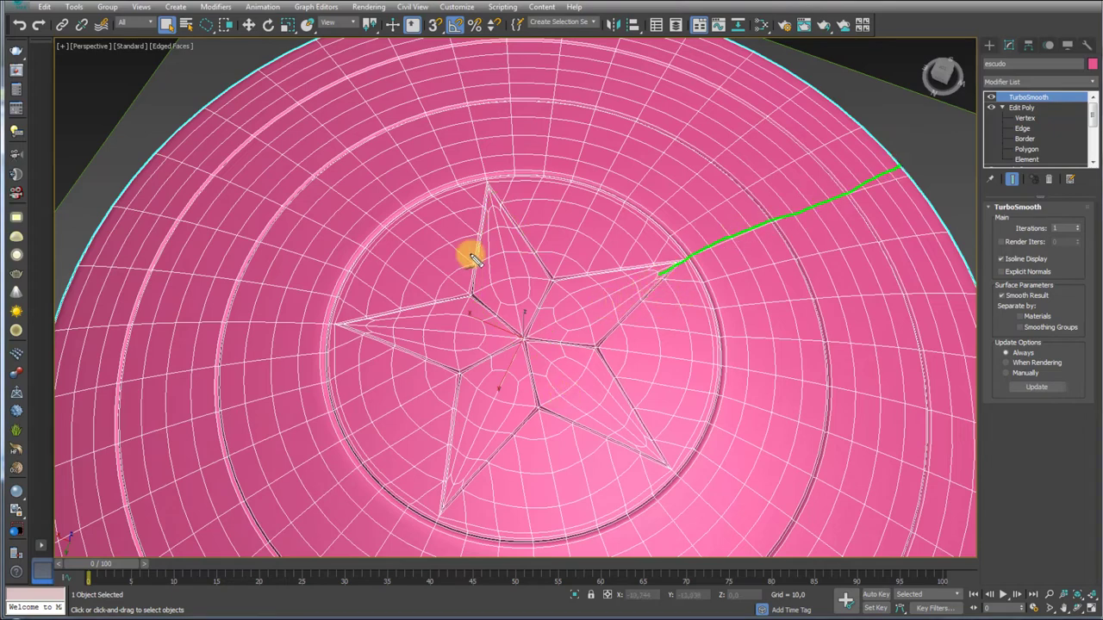
pyautogui.moveTo(508, 269)
pyautogui.mouseDown()
pyautogui.moveTo(492, 143)
pyautogui.moveTo(459, 65)
pyautogui.mouseUp()
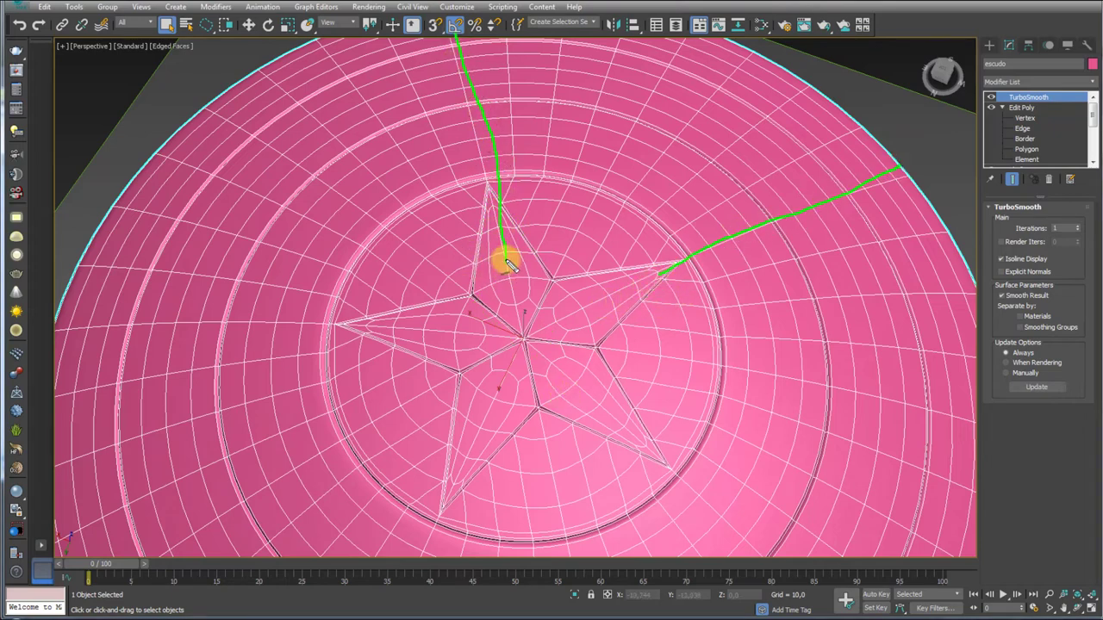
pyautogui.moveTo(508, 265); pyautogui.dragTo(573, 60)
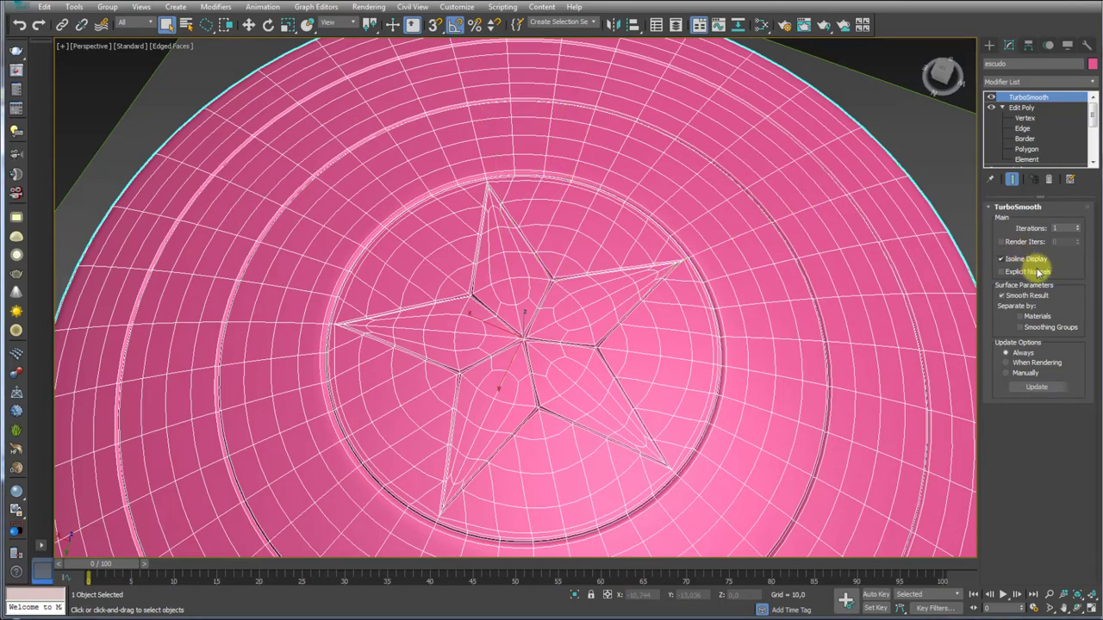
pyautogui.click(1027, 261)
pyautogui.scroll(-5, 625, 235)
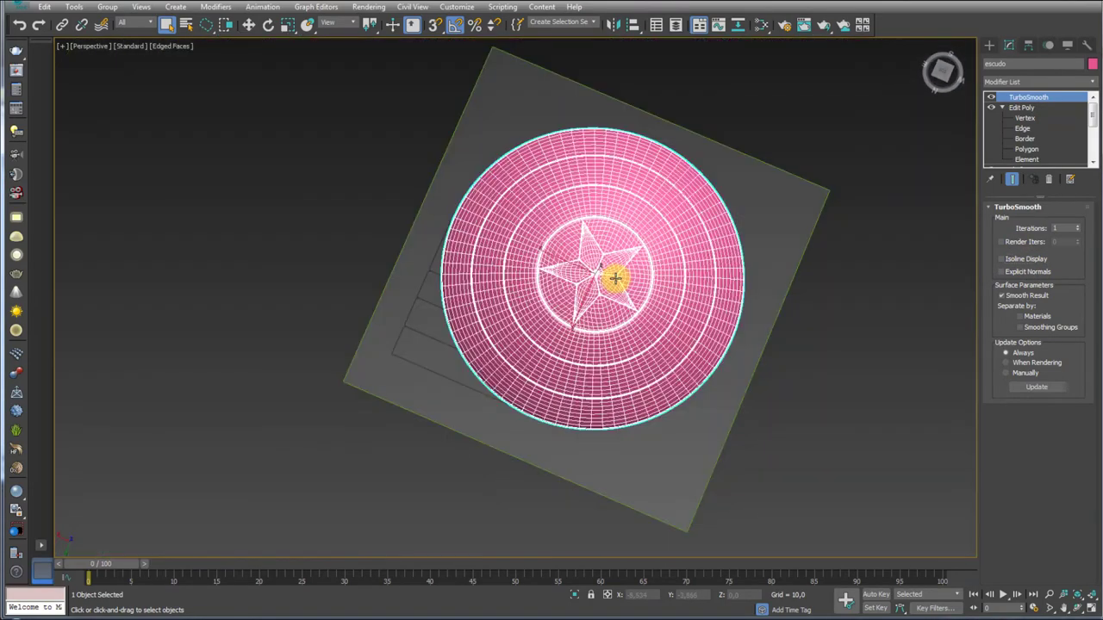
pyautogui.moveTo(676, 324)
pyautogui.keyDown('alt'); pyautogui.mouseDown(button='middle')
pyautogui.moveTo(767, 276)
pyautogui.moveTo(638, 319)
pyautogui.moveTo(598, 450)
pyautogui.moveTo(552, 291)
pyautogui.moveTo(517, 290)
pyautogui.moveTo(517, 359)
pyautogui.moveTo(507, 264)
pyautogui.mouseUp(button='middle'); pyautogui.keyUp('alt')
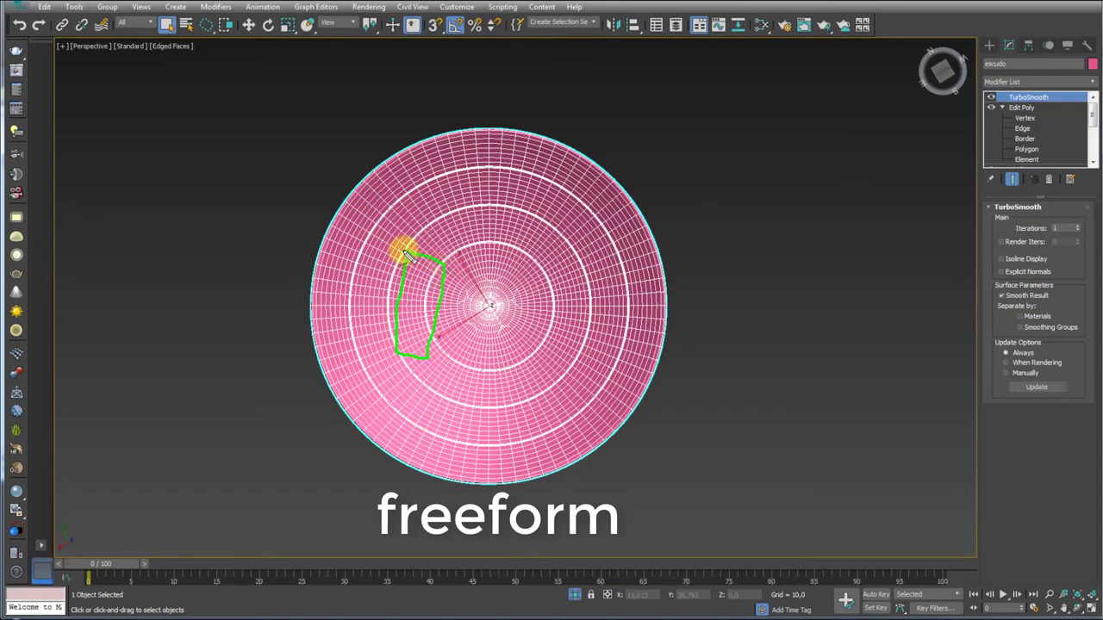
pyautogui.moveTo(376, 188)
pyautogui.mouseDown()
pyautogui.moveTo(402, 164)
pyautogui.moveTo(446, 262)
pyautogui.mouseUp()
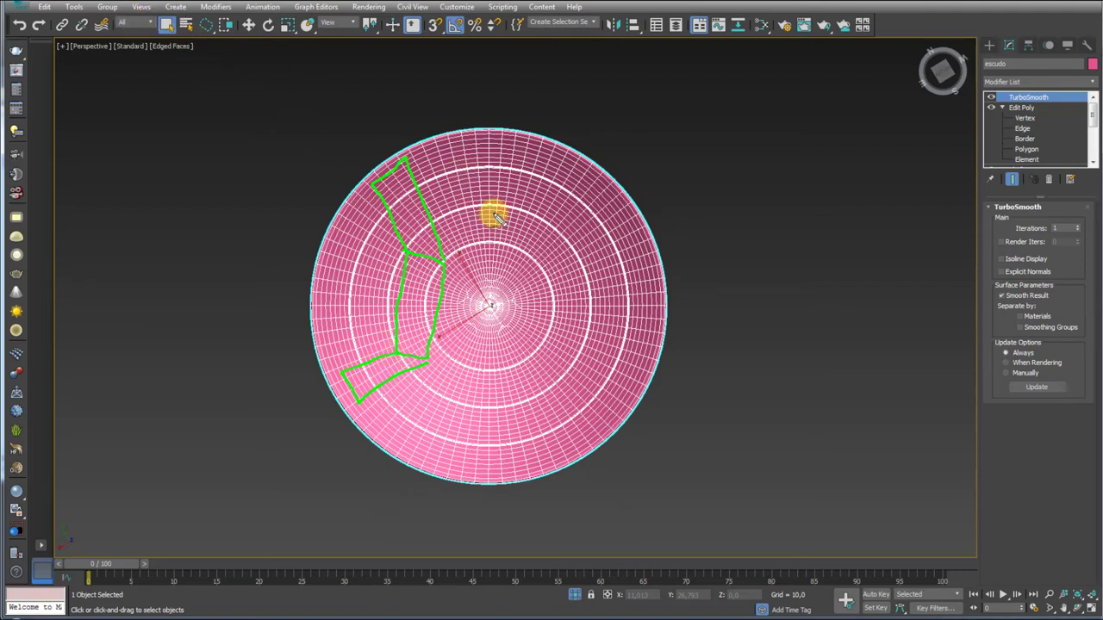
pyautogui.moveTo(635, 198)
pyautogui.keyDown('alt'); pyautogui.mouseDown(button='middle')
pyautogui.moveTo(660, 382)
pyautogui.moveTo(978, 145)
pyautogui.mouseUp(button='middle'); pyautogui.keyUp('alt')
# Set the escudo's object colour to black and turn off the edged-faces overlay
pyautogui.click(1094, 64)
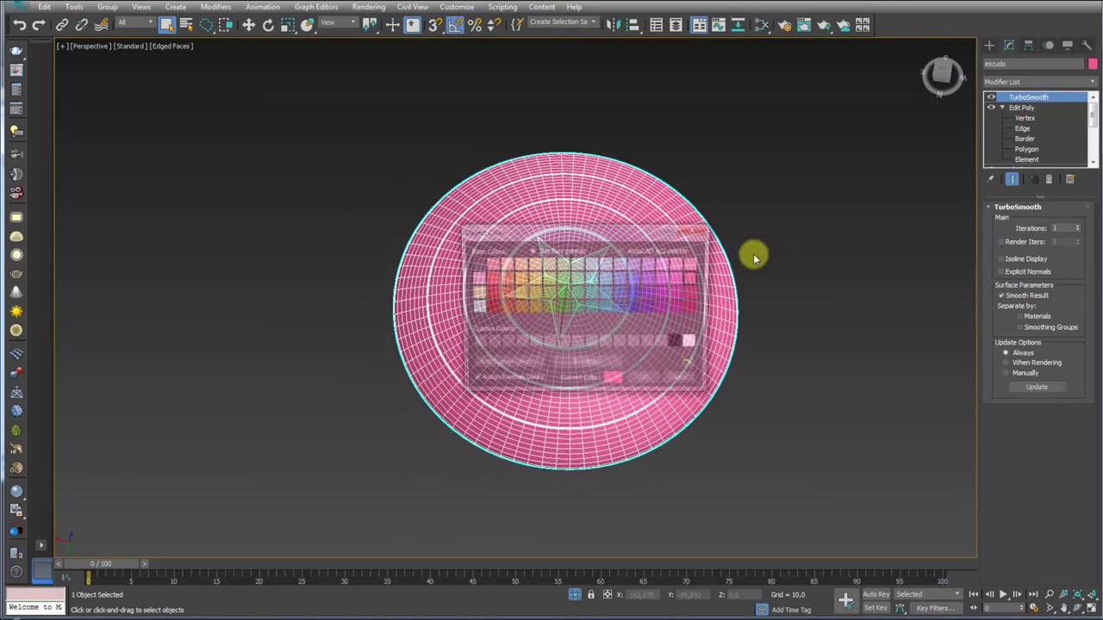
pyautogui.click(678, 343)
pyautogui.click(645, 381)
pyautogui.scroll(3, 808, 359)
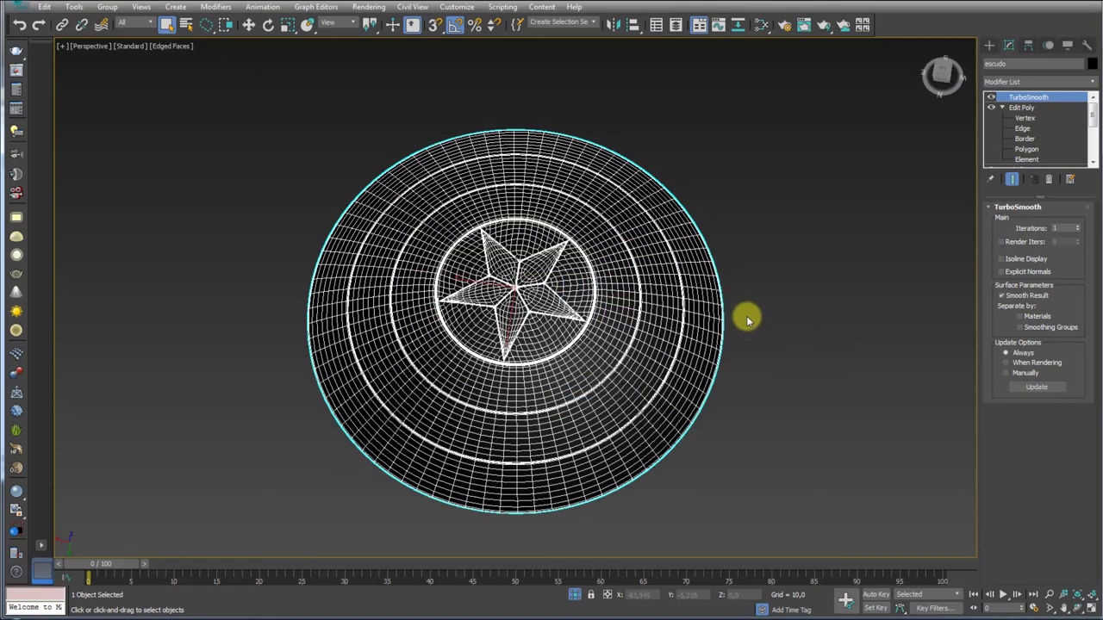
pyautogui.moveTo(744, 312); pyautogui.dragTo(751, 346, button='middle')
pyautogui.press('F4')
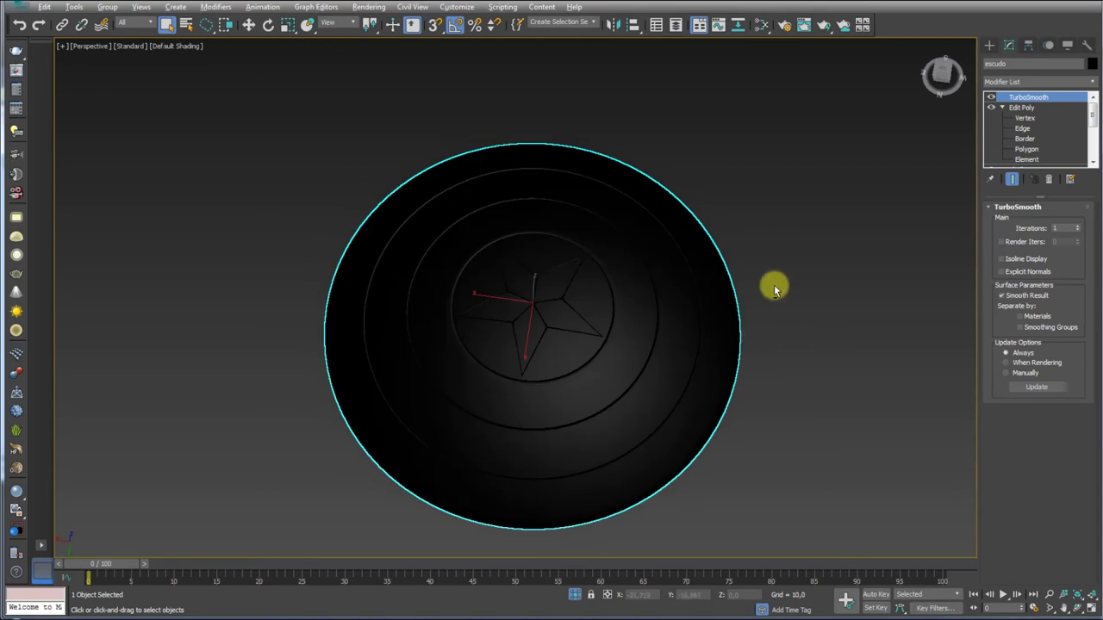
pyautogui.moveTo(775, 288)
pyautogui.keyDown('alt'); pyautogui.mouseDown(button='middle')
pyautogui.moveTo(770, 317)
pyautogui.moveTo(783, 285)
pyautogui.mouseUp(button='middle'); pyautogui.keyUp('alt')
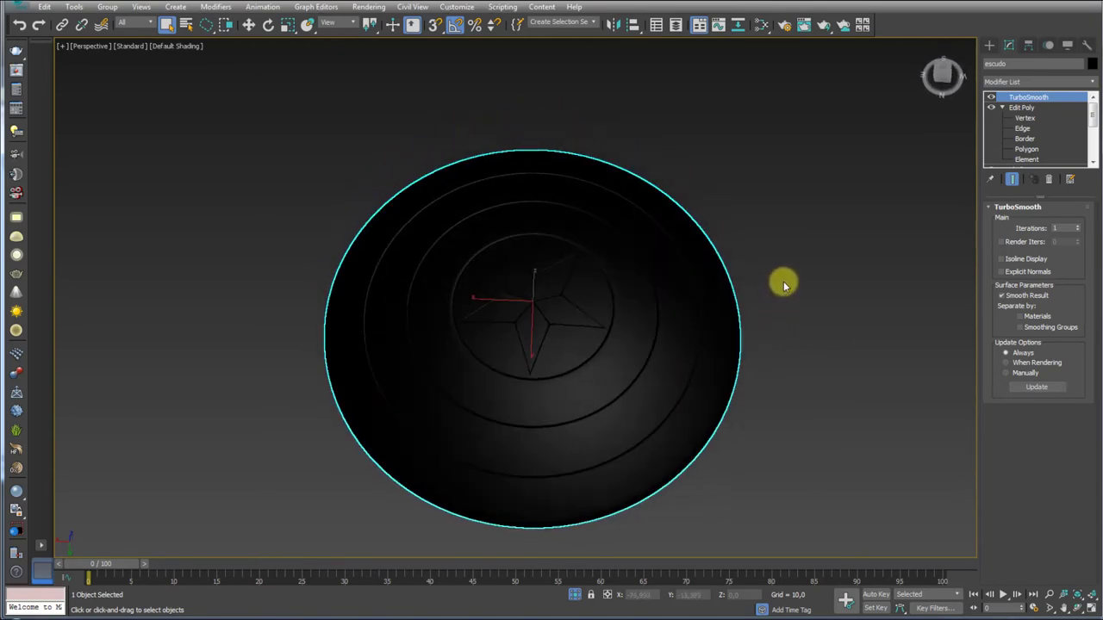